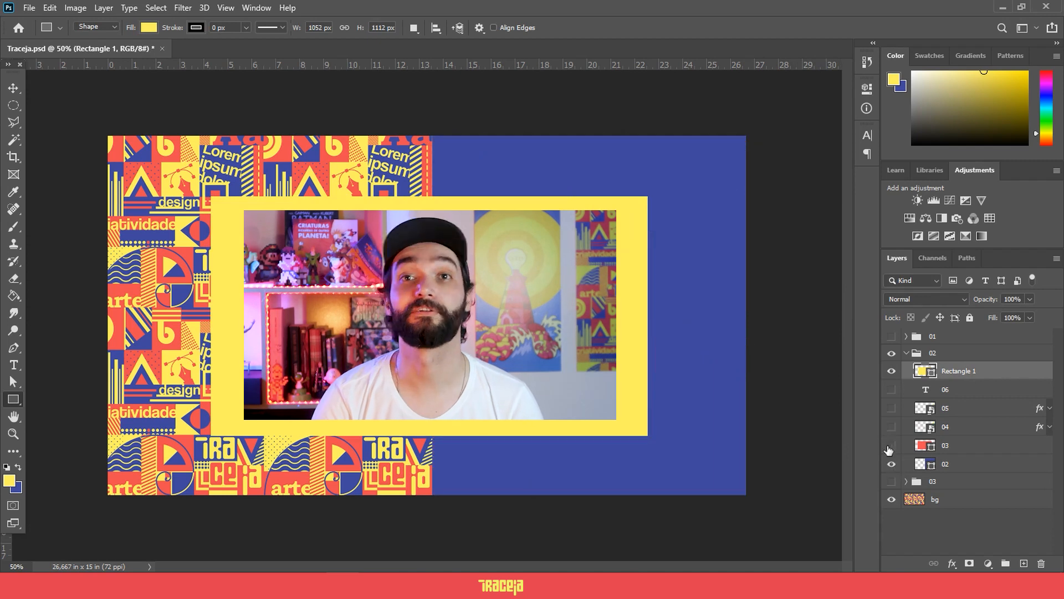
# - Collapse and hide layer group 02, and make group 03 visible
pyautogui.click(906, 354)
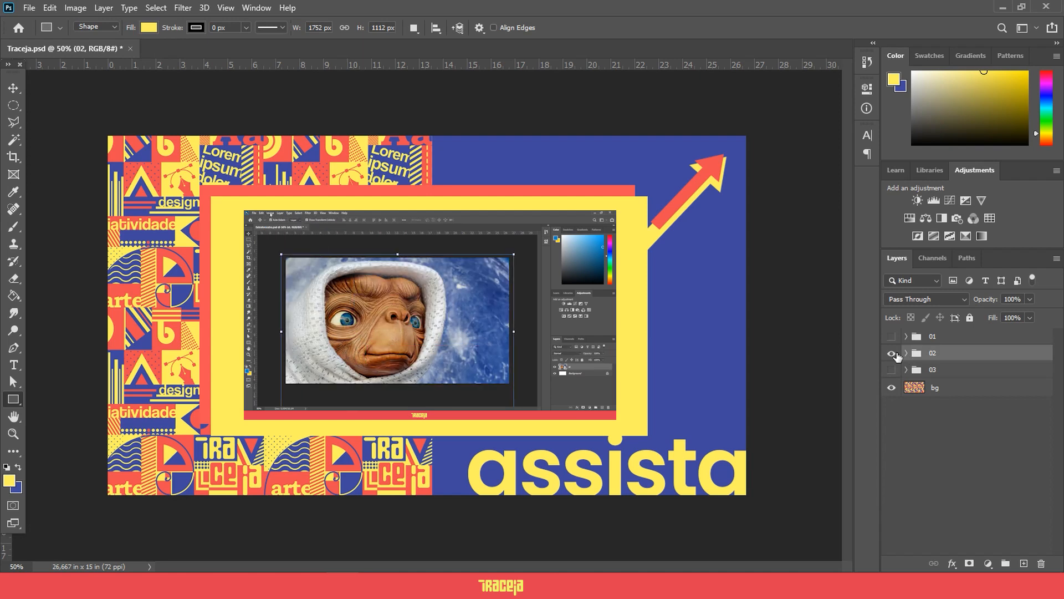
pyautogui.press('v')
pyautogui.click(891, 353)
pyautogui.click(892, 370)
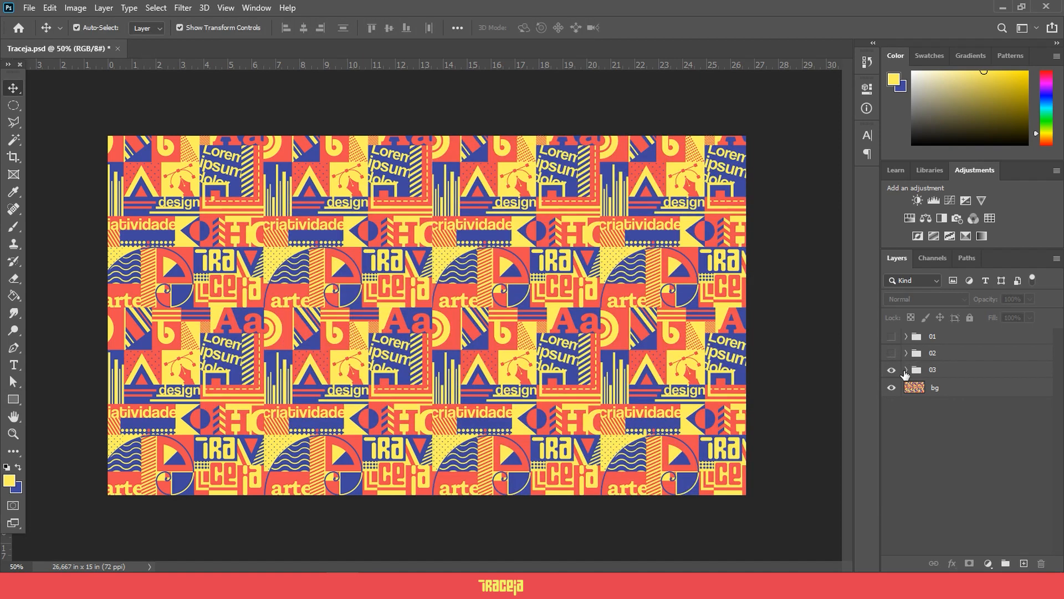
# - Expand group 03, transform its lowest layer across the canvas, and show the remaining hidden layers of the group
pyautogui.click(905, 370)
pyautogui.click(891, 537)
pyautogui.click(946, 536)
pyautogui.moveTo(740, 344); pyautogui.dragTo(156, 347)
pyautogui.press('Return')
pyautogui.click(892, 518)
pyautogui.moveTo(892, 499); pyautogui.dragTo(892, 391)
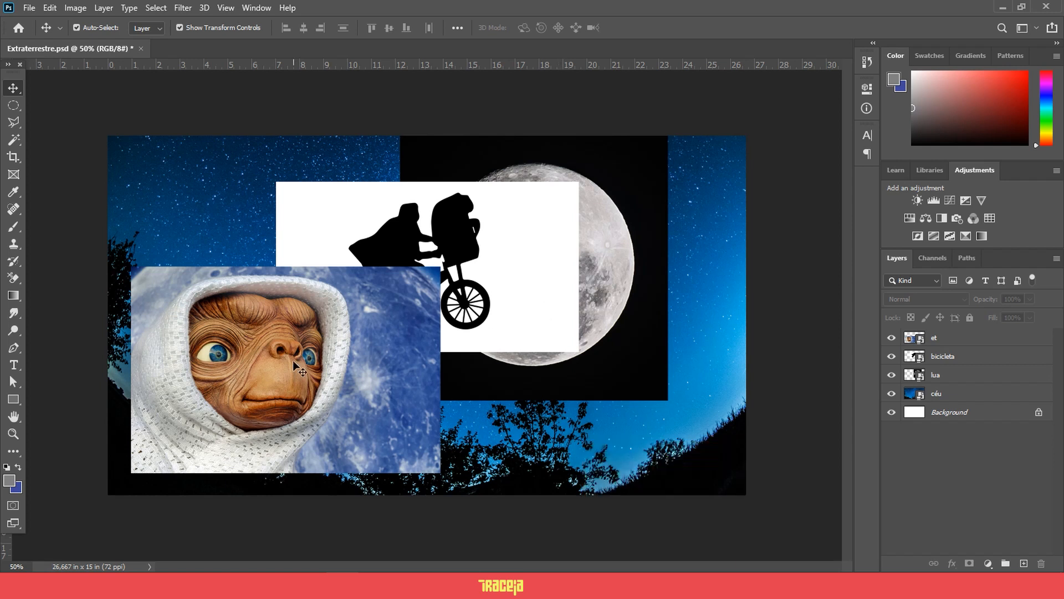
# - Hide the bicicleta and lua layers, and enlarge the et image to about 328% over the sky
pyautogui.click(892, 357)
pyautogui.click(891, 375)
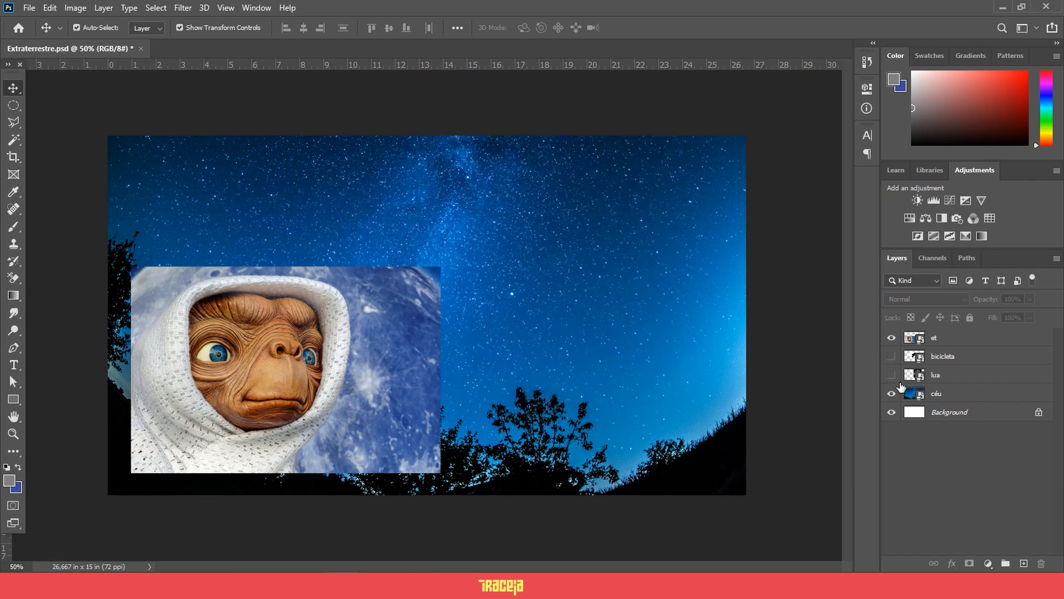
pyautogui.click(938, 340)
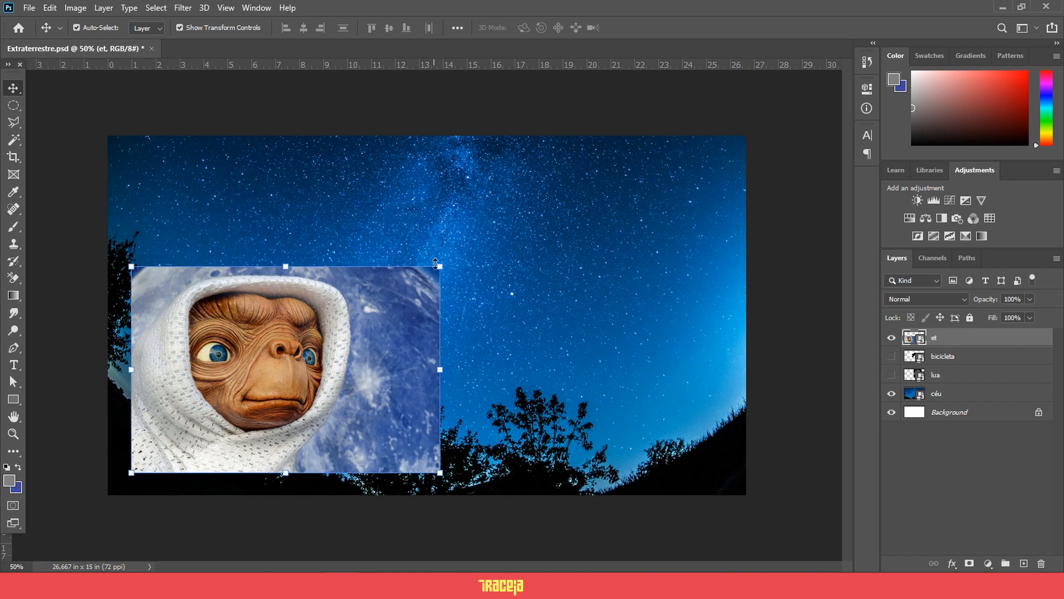
pyautogui.moveTo(436, 265); pyautogui.dragTo(618, 149)
pyautogui.moveTo(529, 297); pyautogui.dragTo(571, 293)
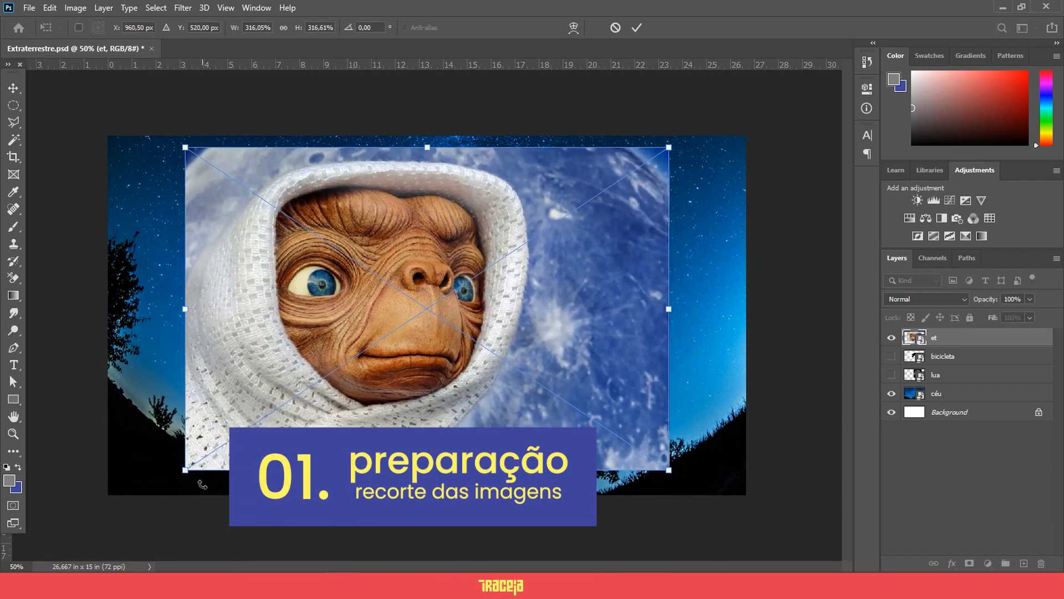
pyautogui.moveTo(188, 470); pyautogui.dragTo(166, 483)
pyautogui.moveTo(324, 376)
pyautogui.mouseDown()
pyautogui.moveTo(348, 378)
pyautogui.moveTo(322, 371)
pyautogui.mouseUp()
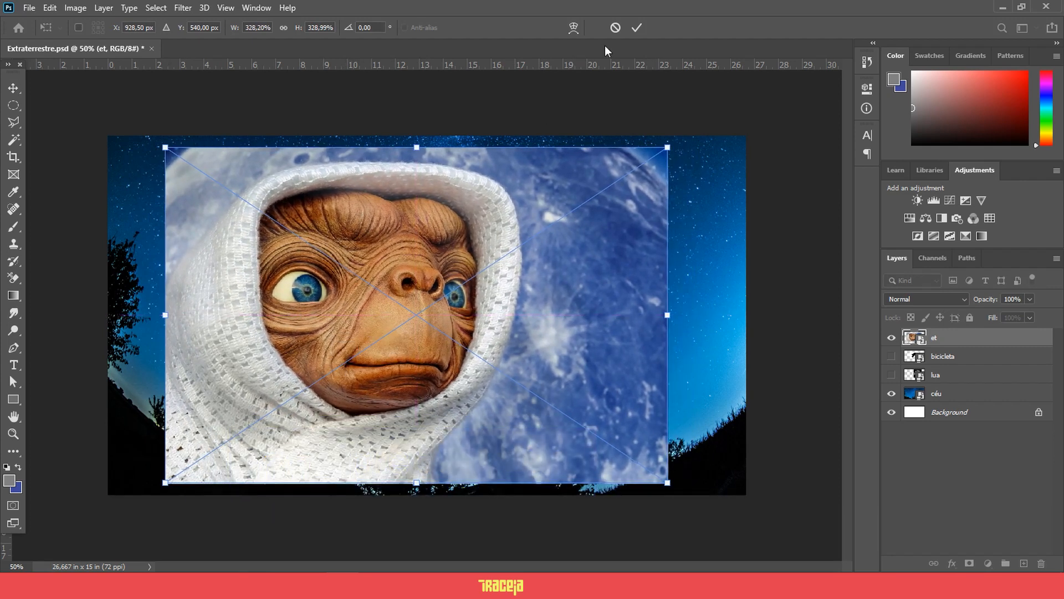
pyautogui.click(637, 28)
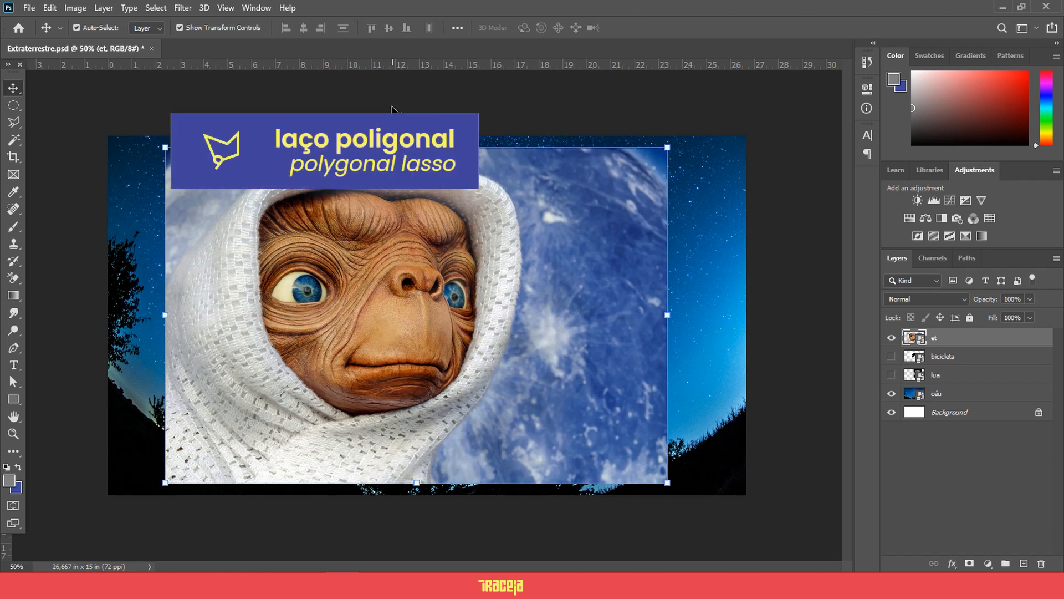
# - Begin a Polygonal Lasso outline on the et layer, starting where the hood's right edge meets the image's lower border
pyautogui.click(14, 122)
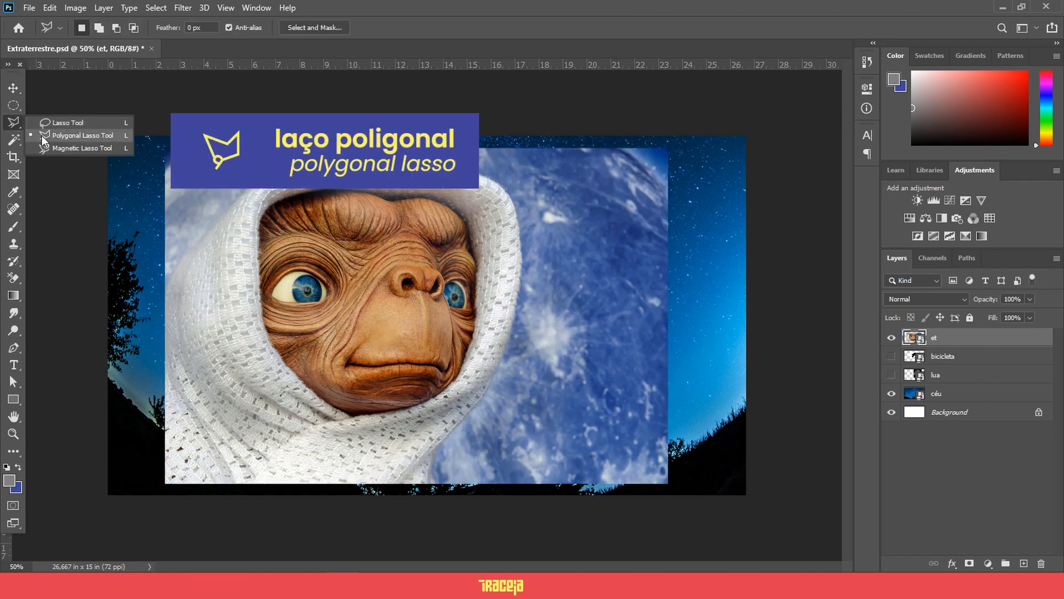
pyautogui.click(88, 138)
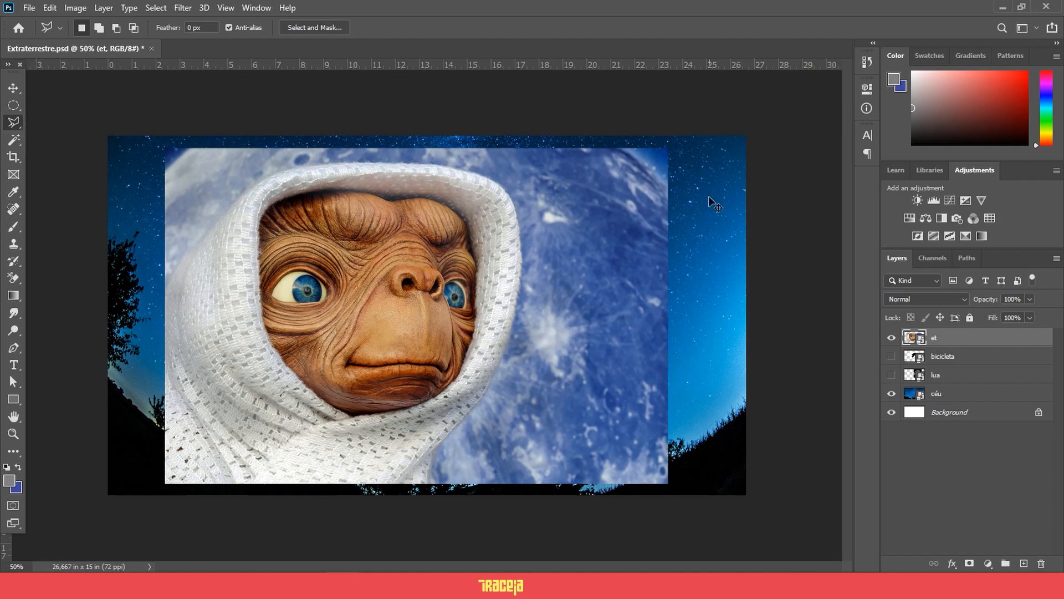
pyautogui.hotkey('ctrl', '+')
pyautogui.hotkey('ctrl', '+')
pyautogui.hotkey('ctrl', '+')
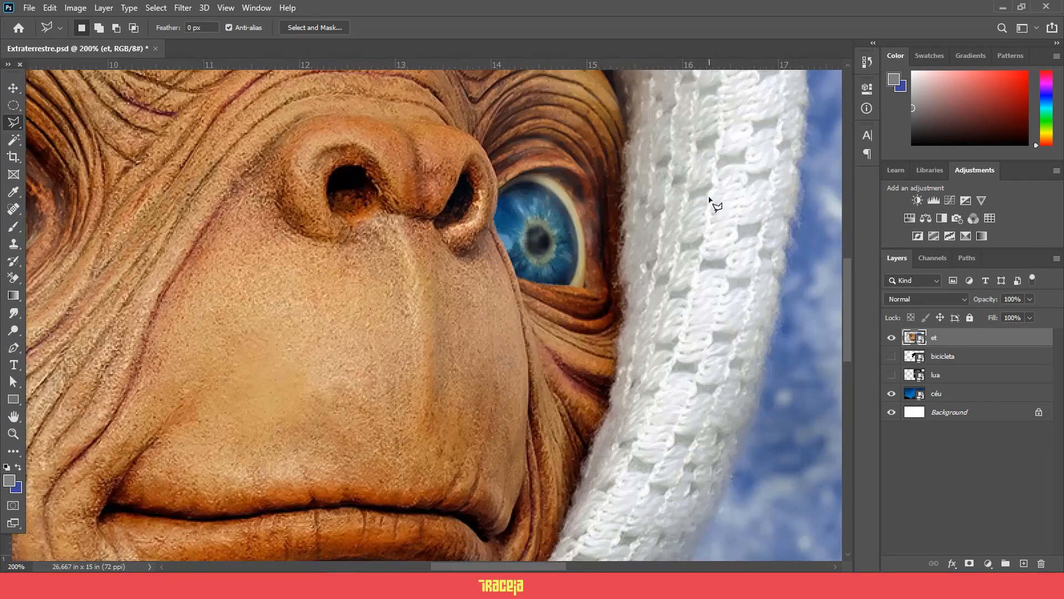
pyautogui.moveTo(604, 404); pyautogui.dragTo(491, 156)
pyautogui.moveTo(589, 499); pyautogui.dragTo(615, 259)
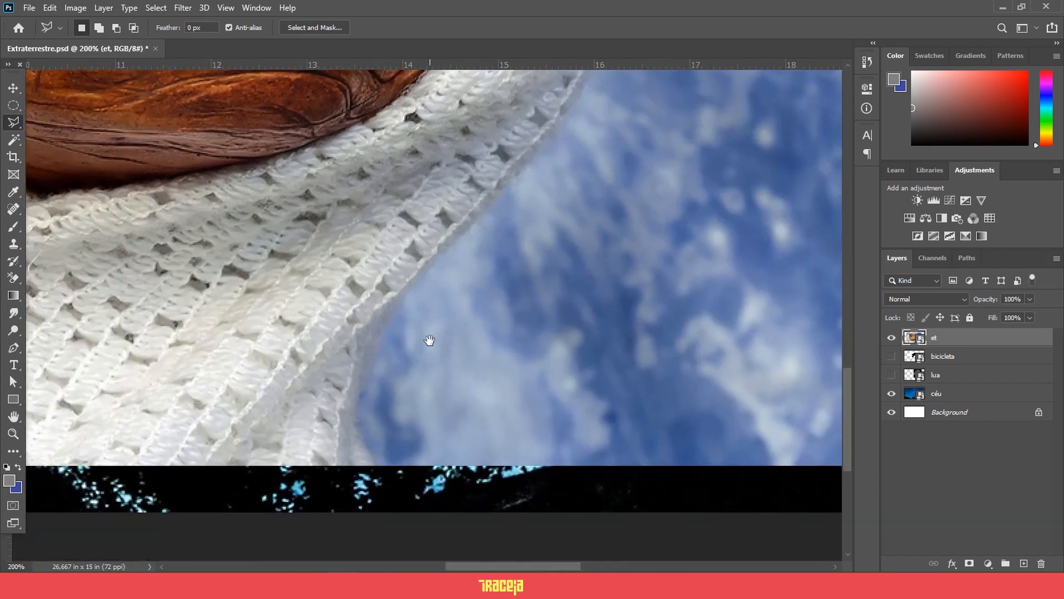
pyautogui.moveTo(429, 340); pyautogui.dragTo(459, 356)
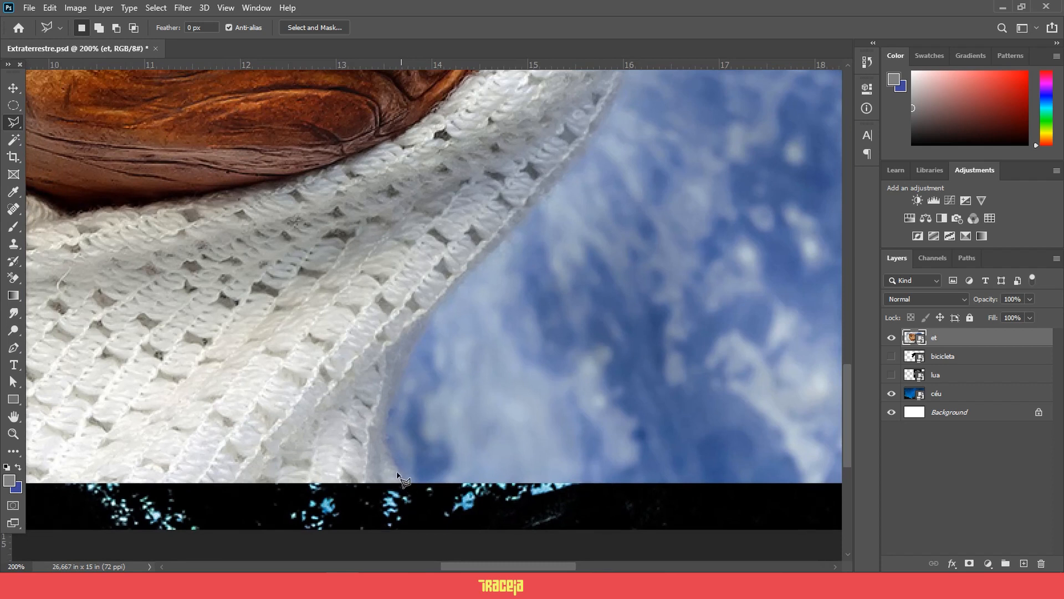
pyautogui.click(404, 482)
pyautogui.click(389, 449)
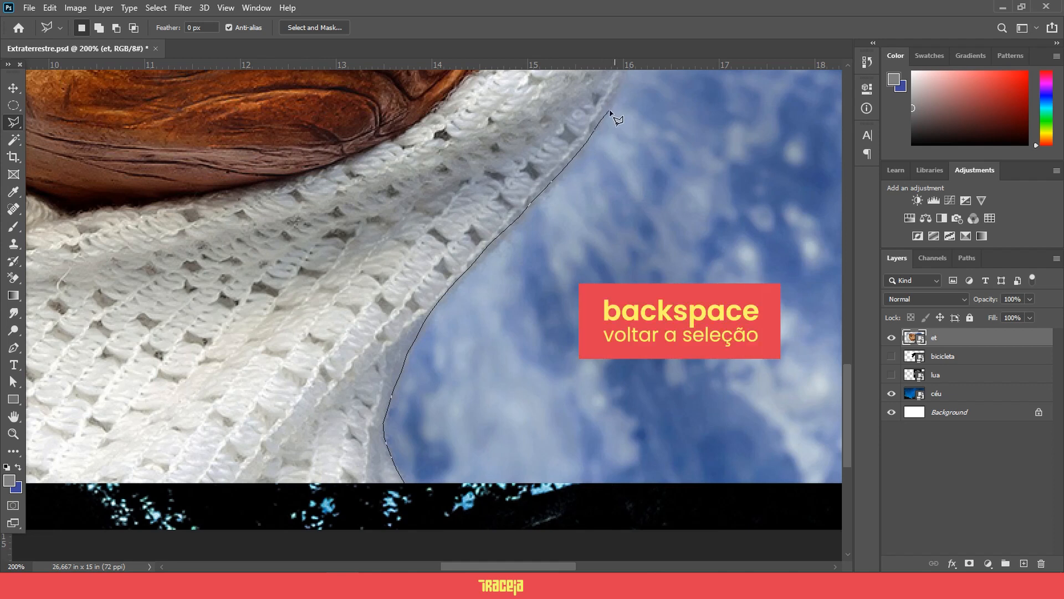
# - Remove the last few lasso points from the outline along the hood's lower right edge
pyautogui.press('BackSpace')
pyautogui.press('BackSpace')
pyautogui.press('BackSpace')
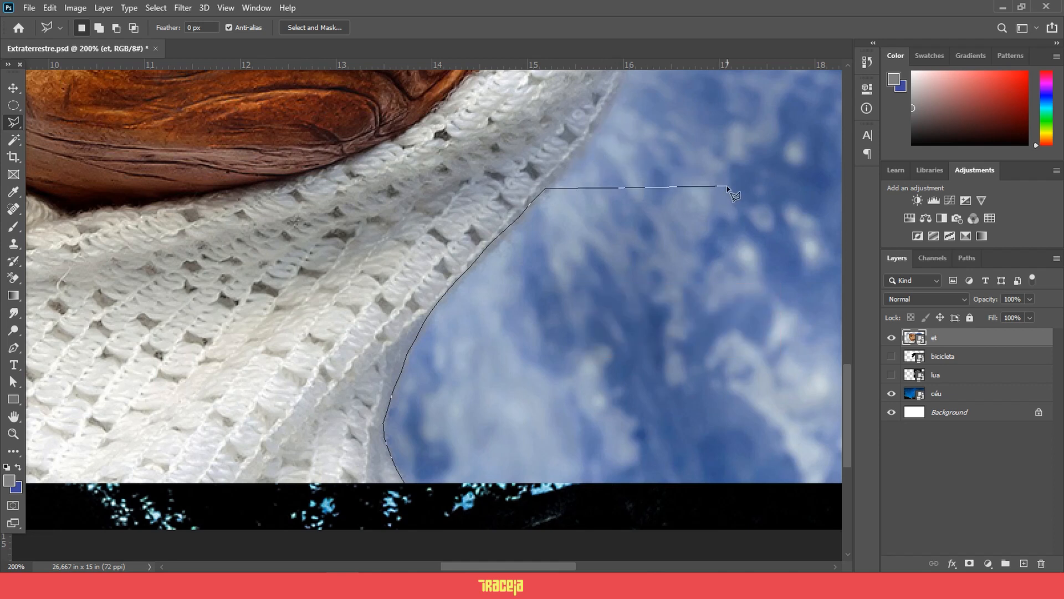
pyautogui.press('BackSpace')
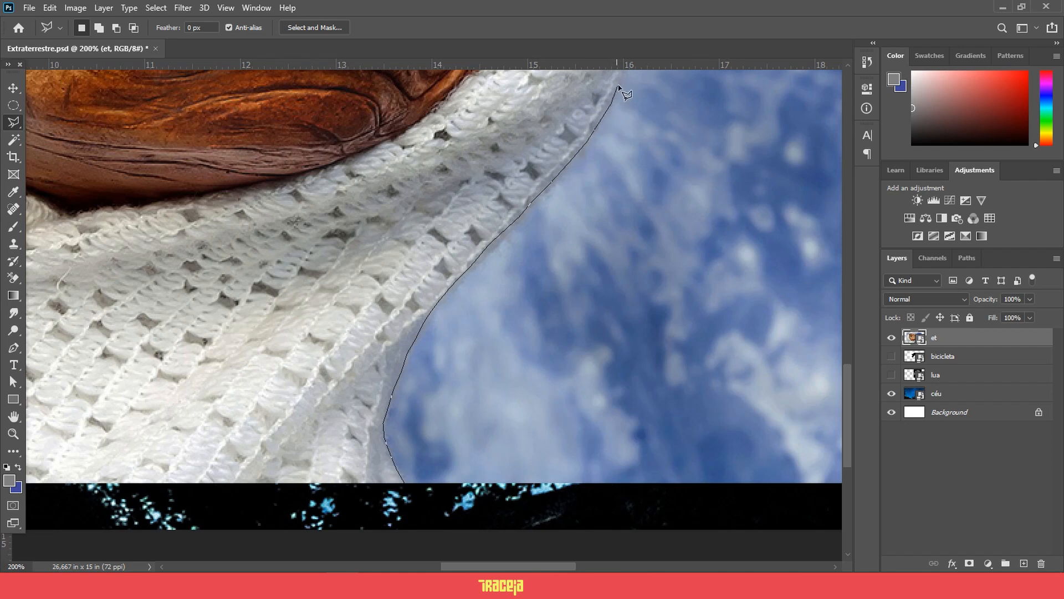
# - Continue the lasso outline upward along the right side of the hood to its upper right curve
pyautogui.scroll(3, 622, 77)
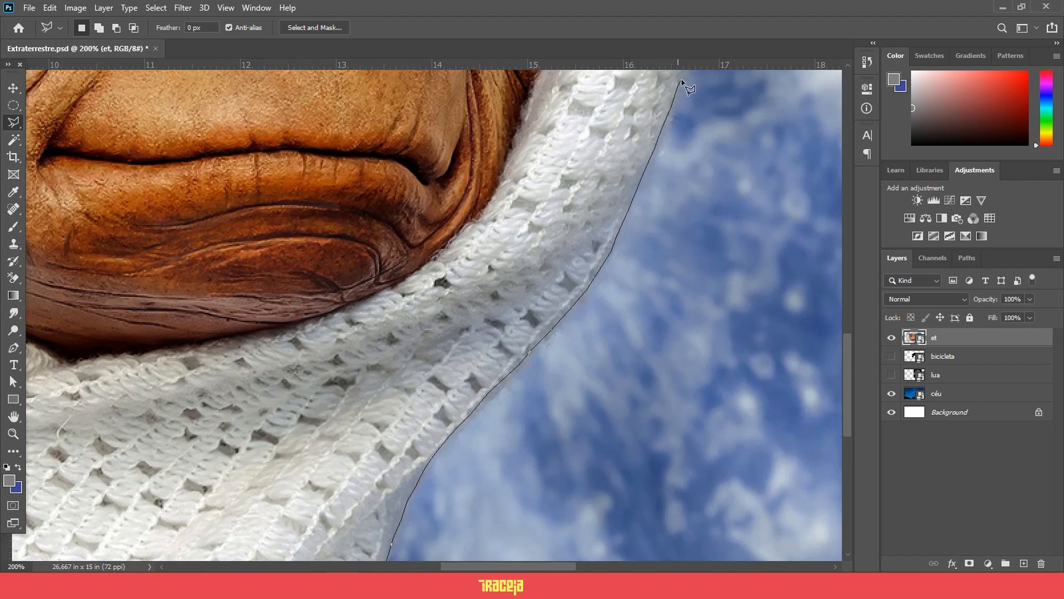
pyautogui.scroll(3, 693, 71)
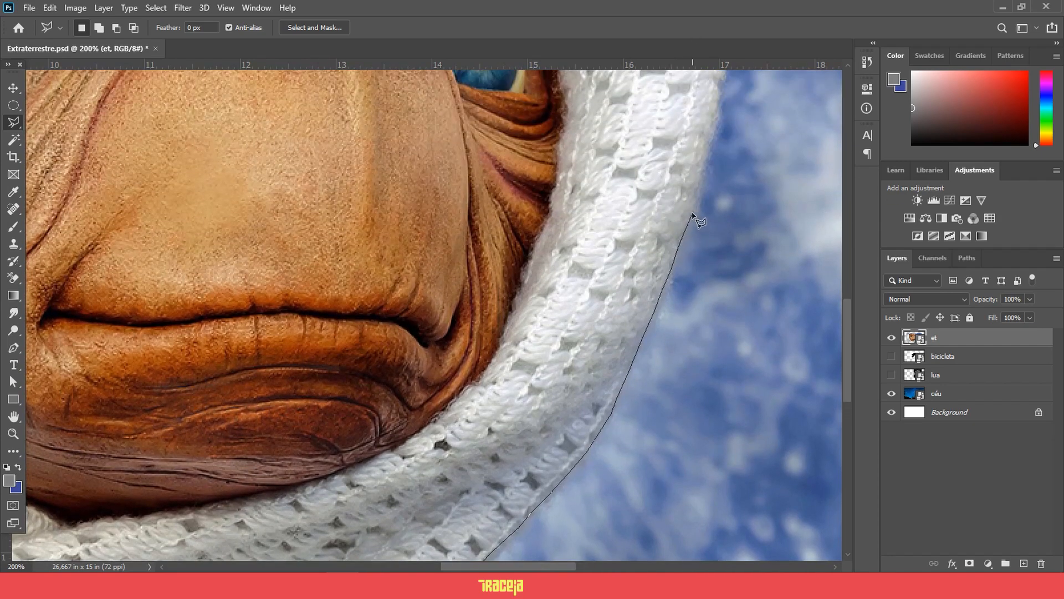
pyautogui.scroll(3, 721, 222)
pyautogui.scroll(3, 732, 256)
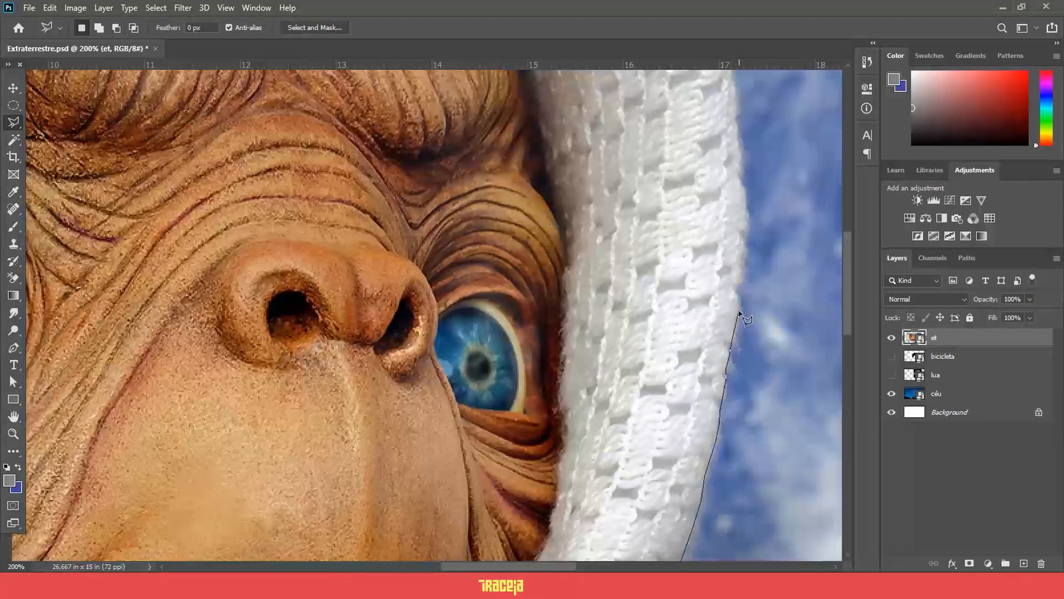
pyautogui.scroll(3, 721, 139)
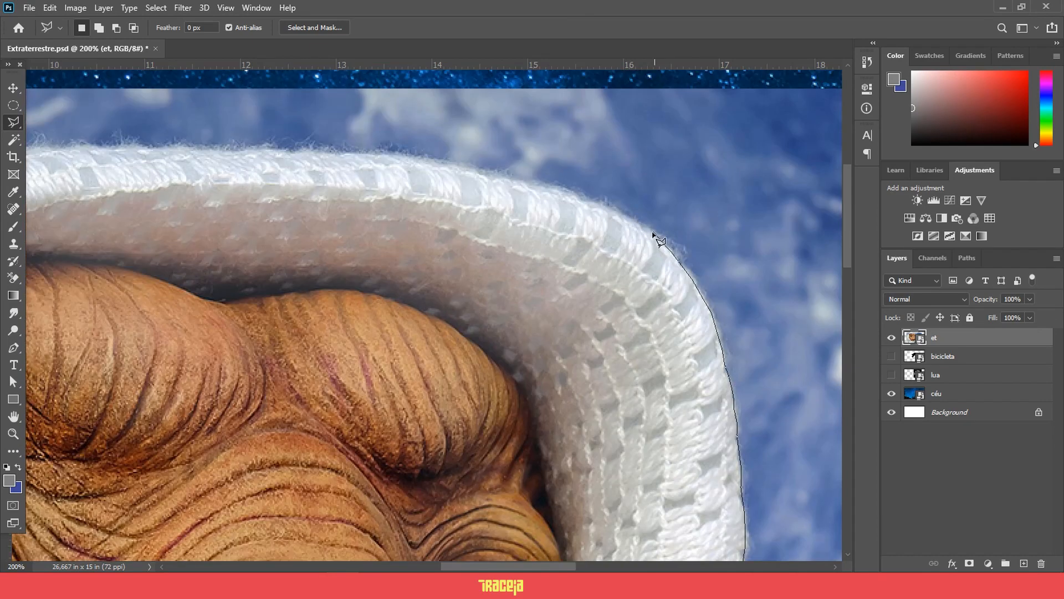
# - Trace the lasso outline along the upper edge of the hood toward its upper left curve
pyautogui.scroll(3, 666, 233)
pyautogui.scroll(3, 438, 166)
pyautogui.hscroll(-4, 438, 167)
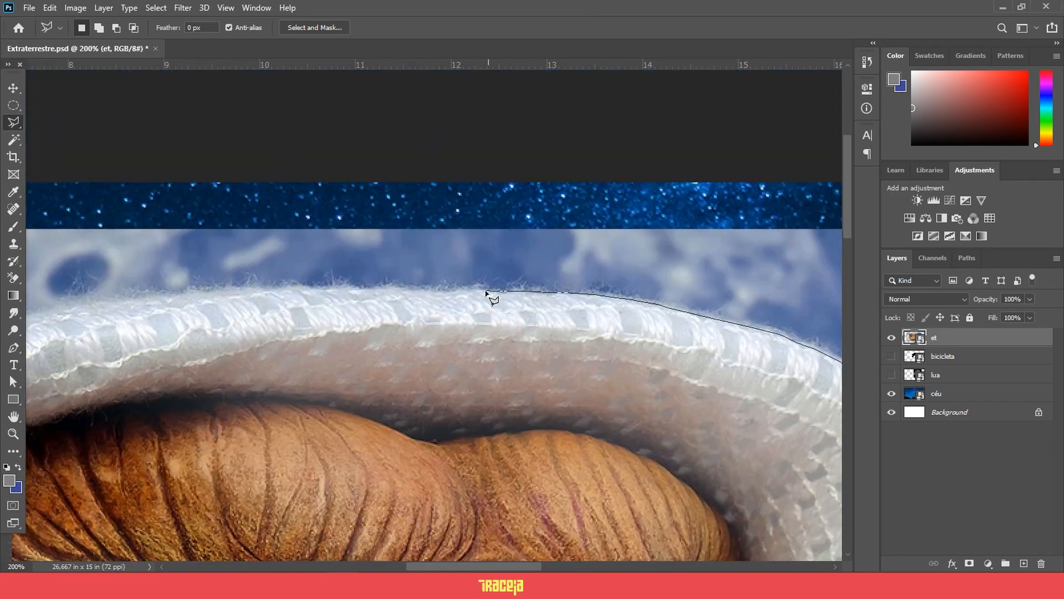
pyautogui.hscroll(-4, 71, 305)
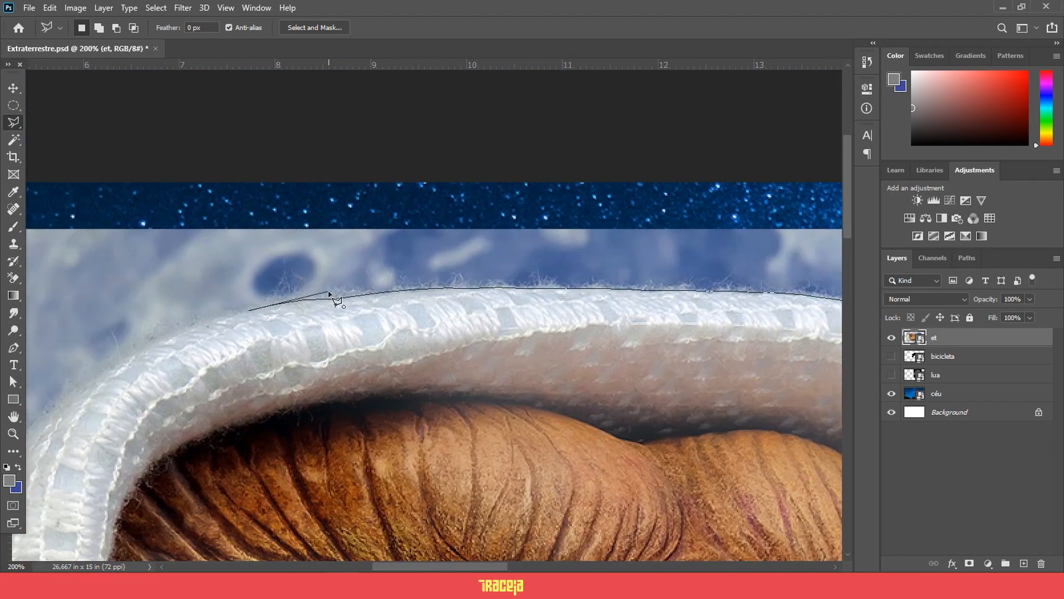
pyautogui.hscroll(-5, 71, 395)
pyautogui.scroll(-2, 71, 395)
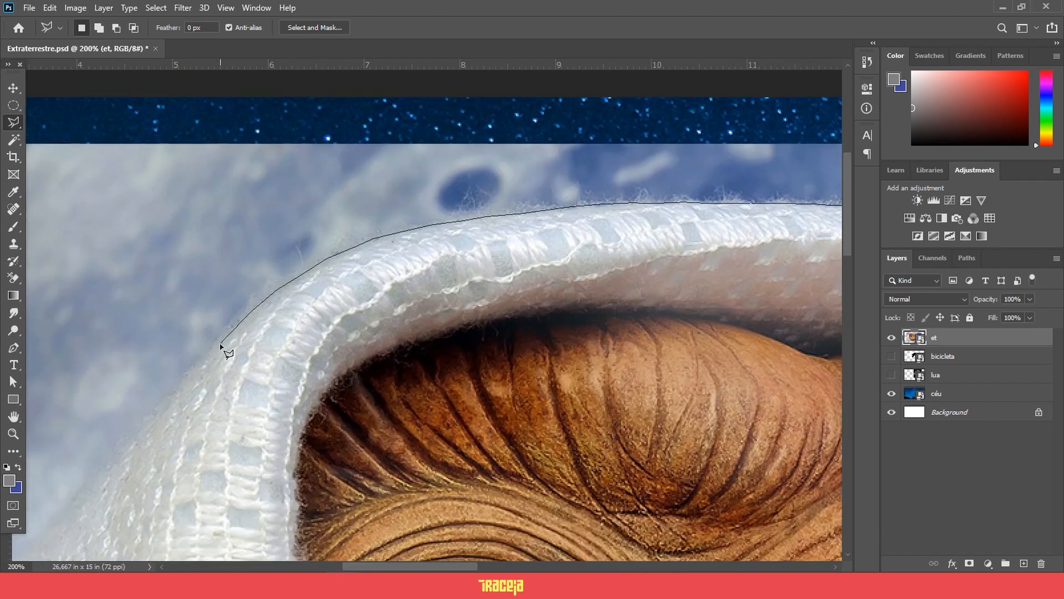
# - Trace down the hood's left side and along the image border, closing the selection around the ET figure
pyautogui.scroll(-3, 135, 444)
pyautogui.click(102, 332)
pyautogui.hscroll(-2, 73, 383)
pyautogui.click(143, 411)
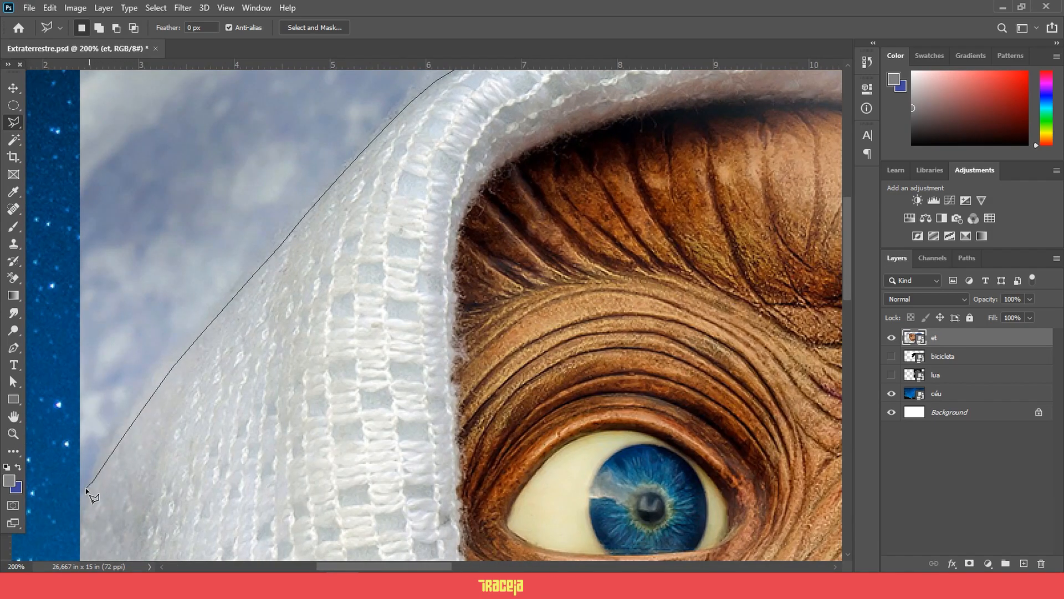
pyautogui.click(83, 495)
pyautogui.scroll(-12, 178, 252)
pyautogui.doubleClick(80, 365)
pyautogui.scroll(-3, 193, 405)
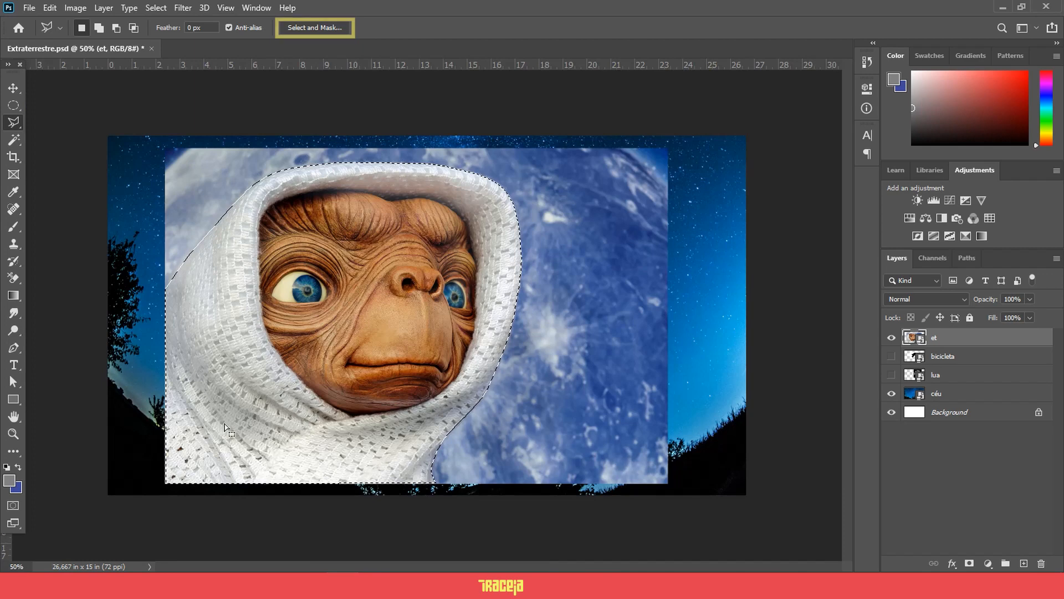
# - Open Select and Mask for the selection and preview it On Black at 76% opacity
pyautogui.click(311, 29)
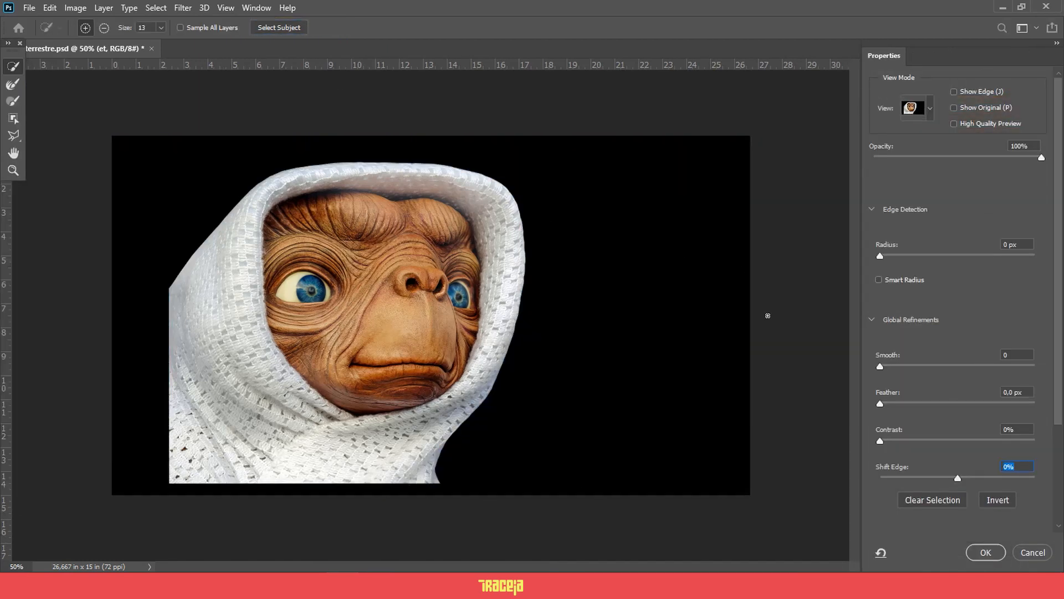
pyautogui.click(930, 109)
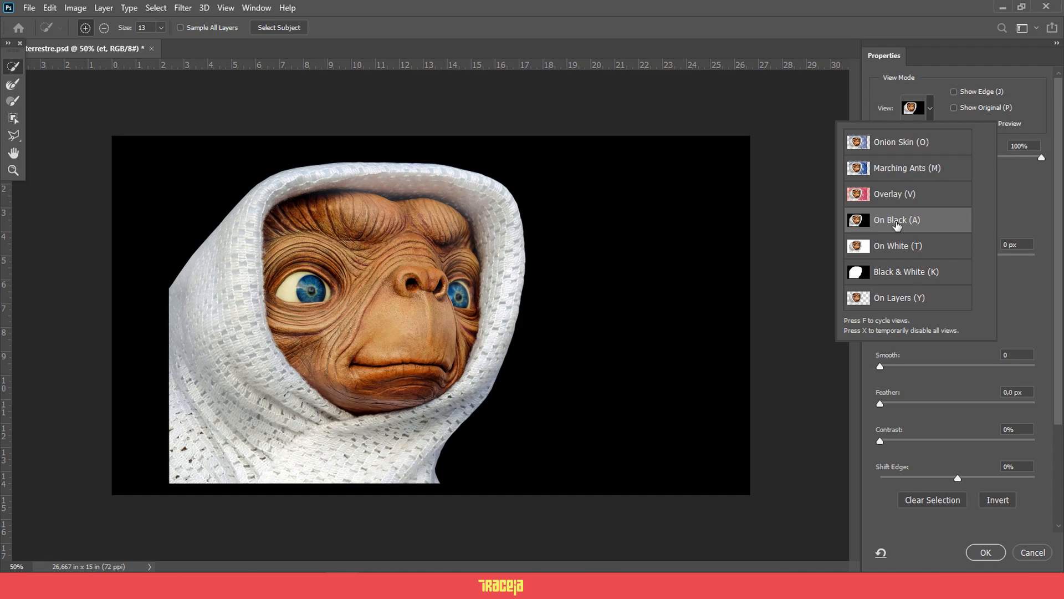
pyautogui.click(1009, 196)
pyautogui.moveTo(1042, 160); pyautogui.dragTo(1009, 172)
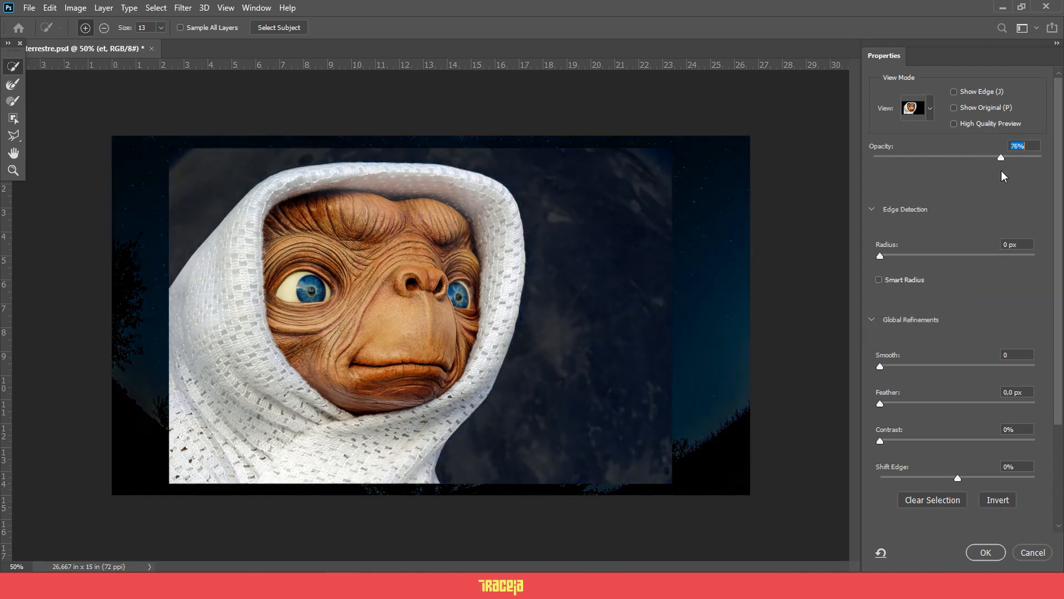
# - Refine the hood's edge with Radius 1 px, Smooth 8 and Feather 0,2 px
pyautogui.click(880, 257)
pyautogui.hotkey('ctrl', '+')
pyautogui.hotkey('ctrl', '+')
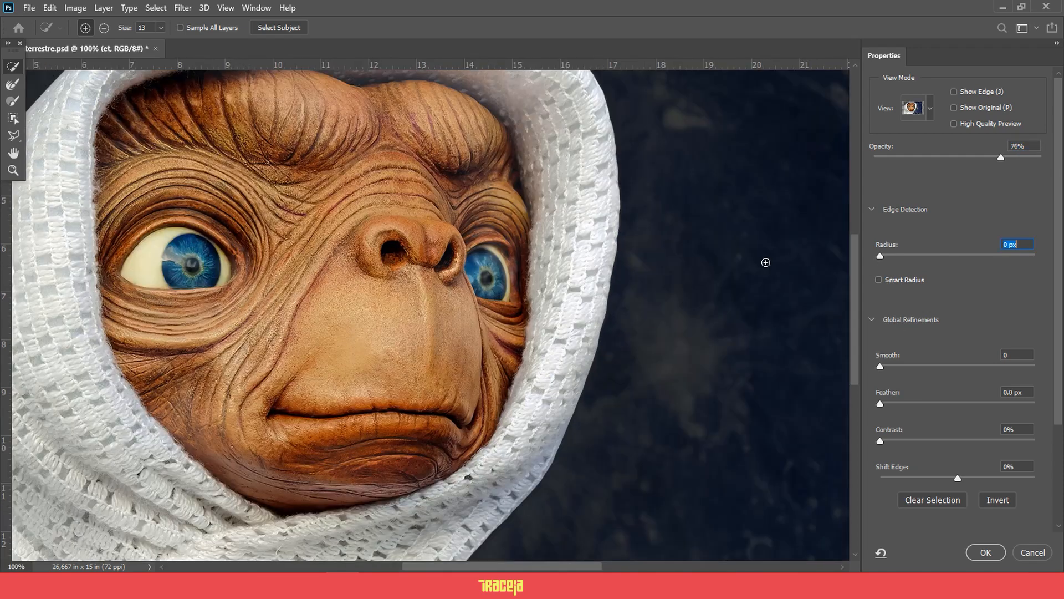
pyautogui.moveTo(704, 223); pyautogui.dragTo(701, 360)
pyautogui.moveTo(880, 255); pyautogui.dragTo(899, 278)
pyautogui.moveTo(565, 316); pyautogui.dragTo(672, 273)
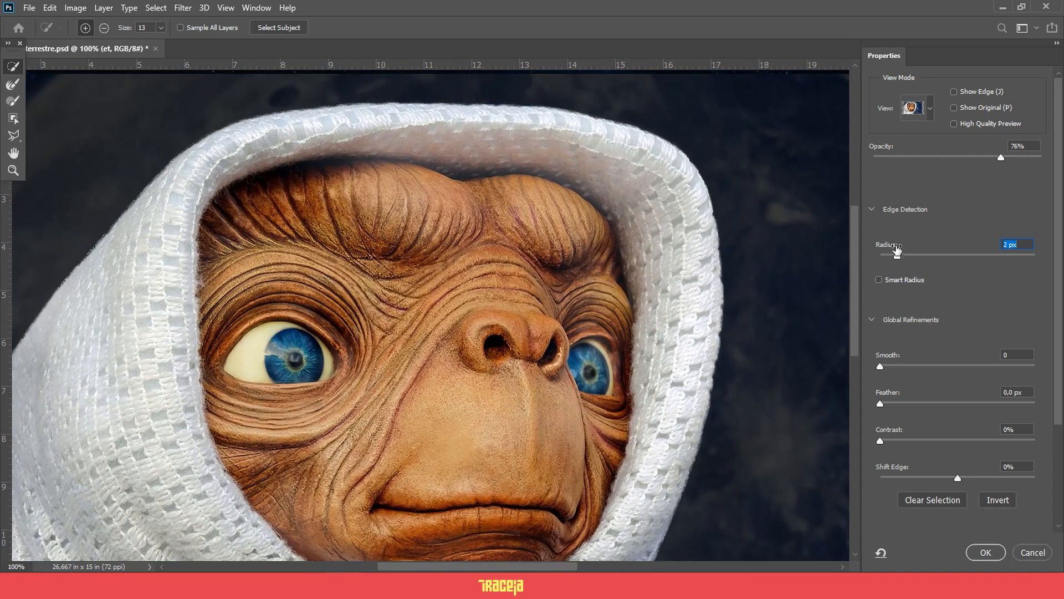
pyautogui.moveTo(898, 252); pyautogui.dragTo(896, 265)
pyautogui.moveTo(881, 368); pyautogui.dragTo(895, 371)
pyautogui.moveTo(882, 410)
pyautogui.mouseDown()
pyautogui.moveTo(922, 405)
pyautogui.moveTo(868, 413)
pyautogui.mouseUp()
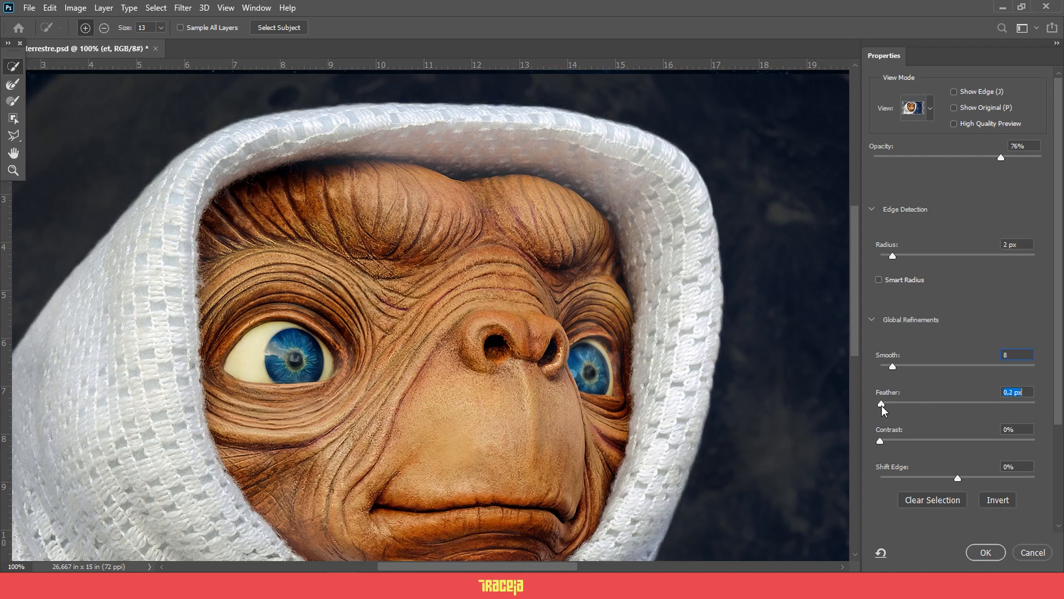
pyautogui.moveTo(900, 256); pyautogui.dragTo(889, 260)
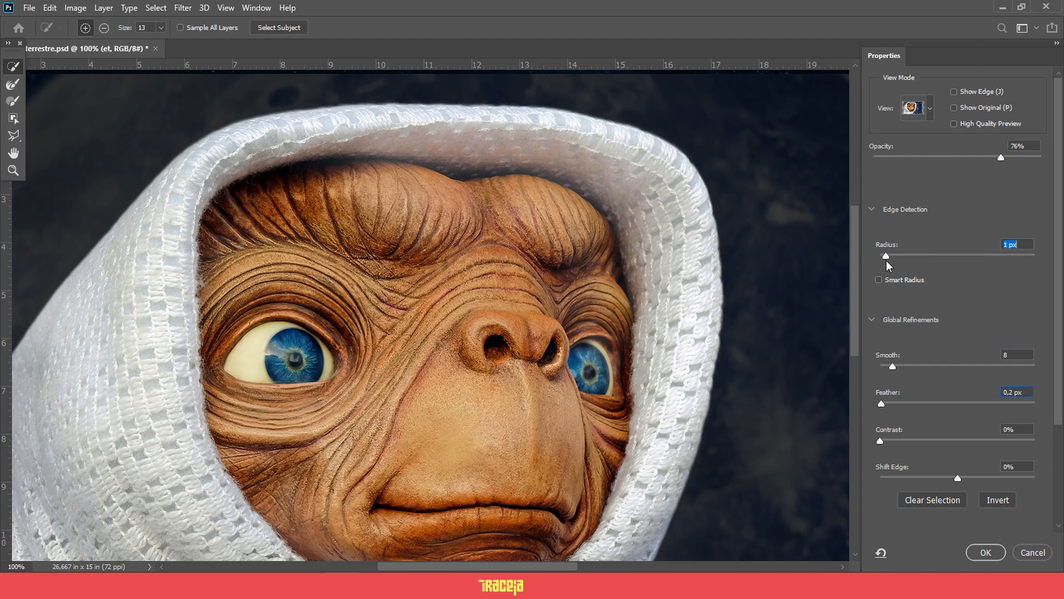
# - Set Contrast to 4%, Shift Edge to -23%, Smooth to 12 and Feather to 0,5 px for the selection edge
pyautogui.moveTo(881, 442); pyautogui.dragTo(892, 446)
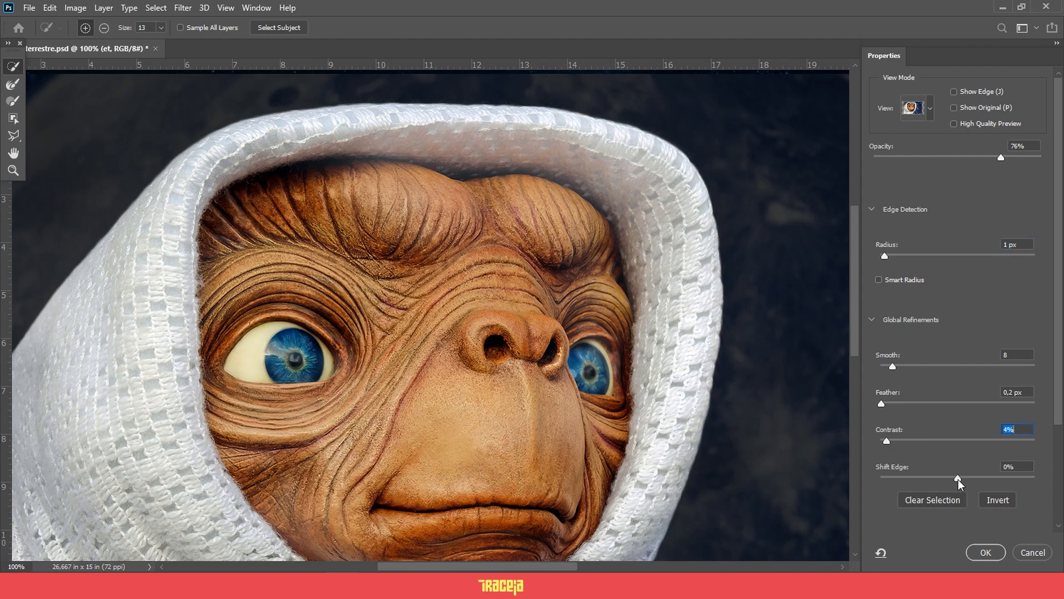
pyautogui.moveTo(959, 479); pyautogui.dragTo(880, 480)
pyautogui.moveTo(975, 486); pyautogui.dragTo(942, 487)
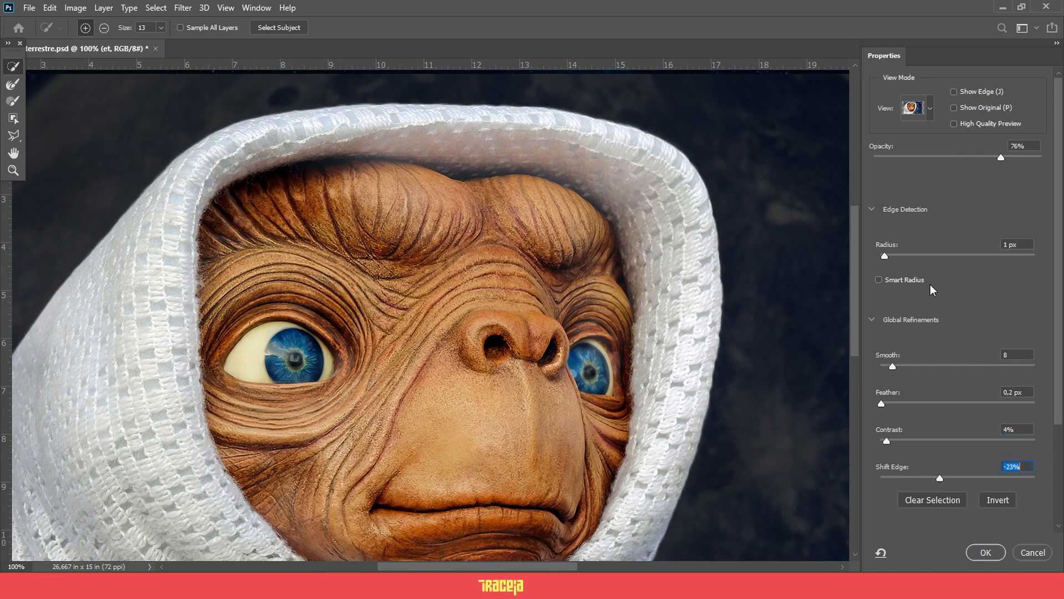
pyautogui.moveTo(893, 369); pyautogui.dragTo(889, 409)
pyautogui.moveTo(1061, 287); pyautogui.dragTo(1058, 411)
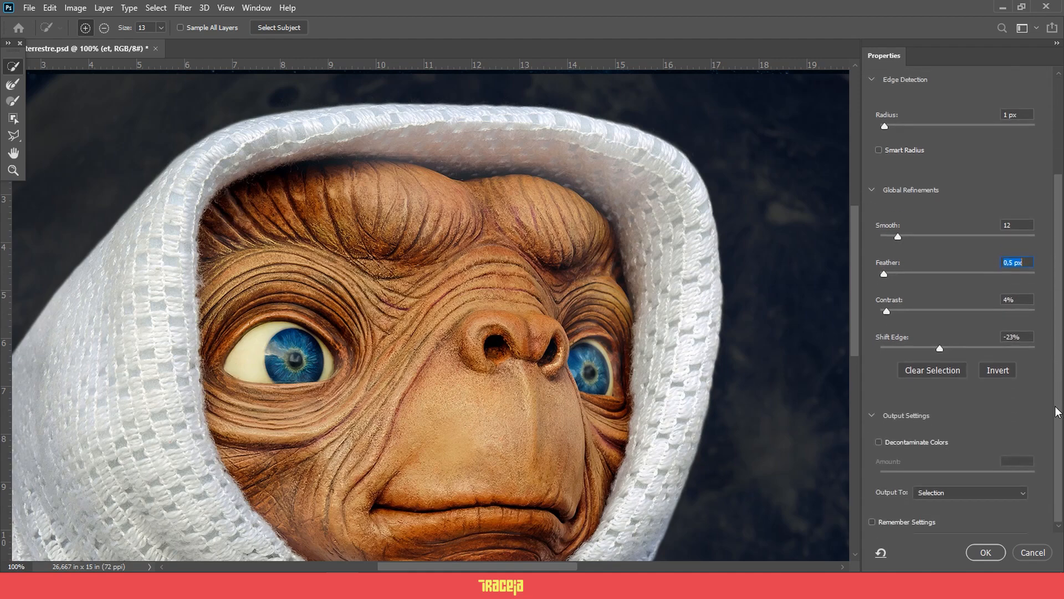
# - Output the refined selection of the ET figure as a Layer Mask
pyautogui.click(945, 493)
pyautogui.click(932, 511)
pyautogui.click(986, 552)
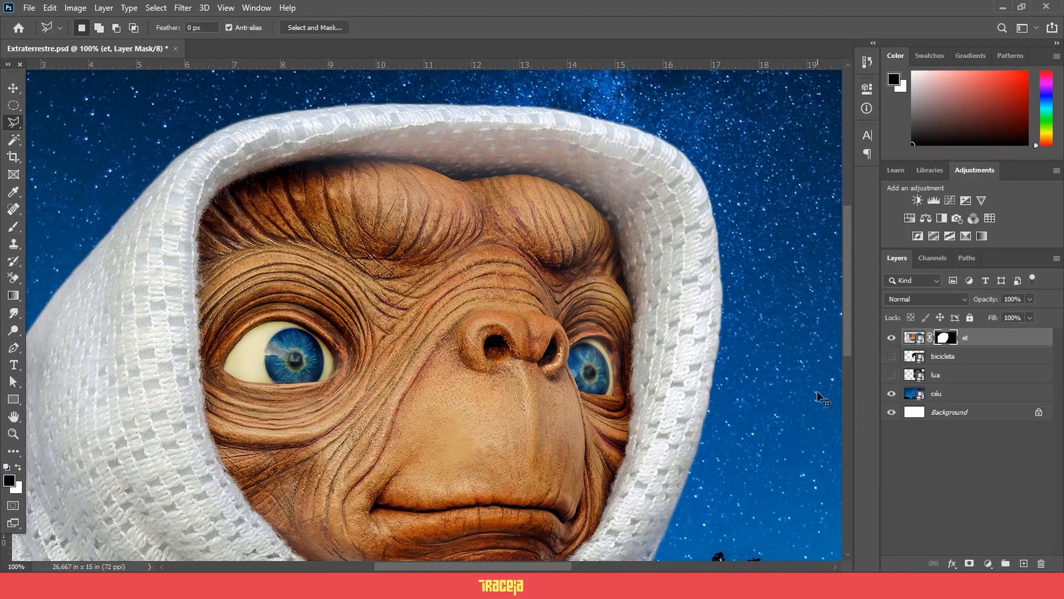
# - Inspect the masked hood's edge against the starry sky, both up close and across the whole composition
pyautogui.press('h')
pyautogui.moveTo(821, 397); pyautogui.dragTo(569, 370)
pyautogui.hotkey('ctrl', '+')
pyautogui.moveTo(657, 352); pyautogui.dragTo(546, 458)
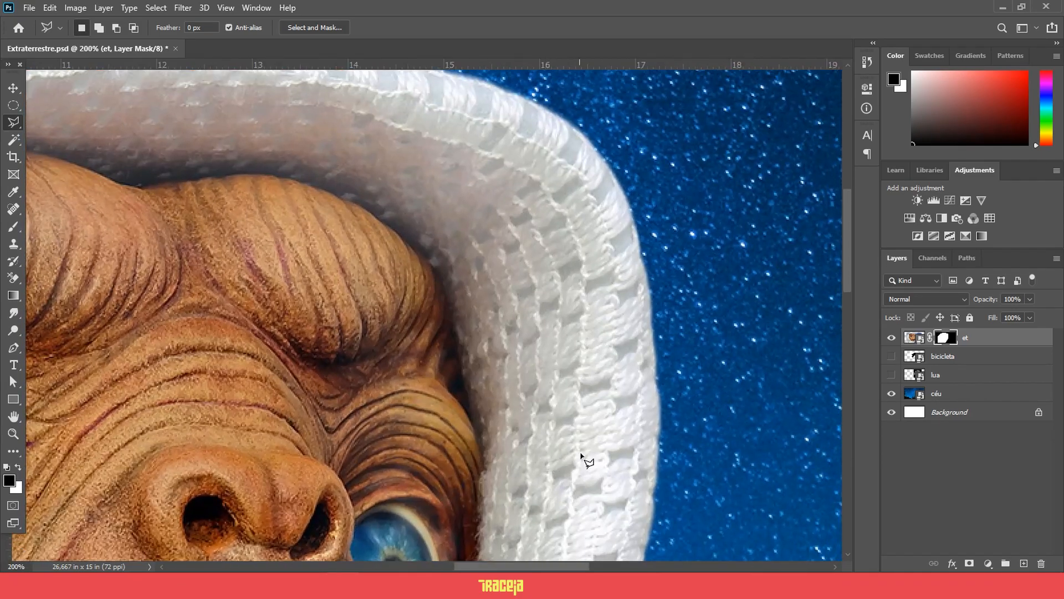
pyautogui.hotkey('ctrl', '-')
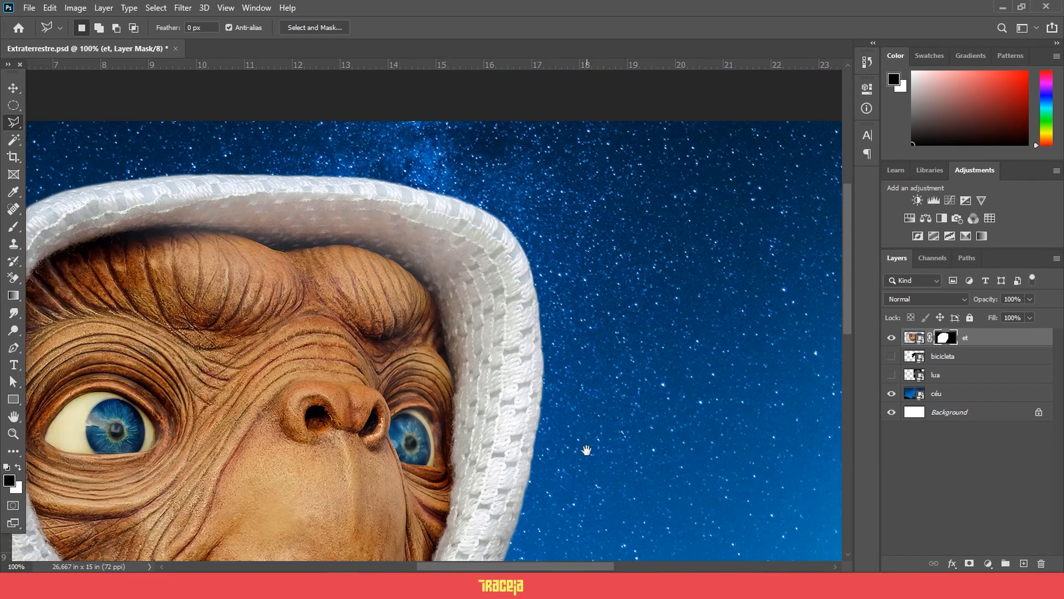
pyautogui.hotkey('ctrl', '-')
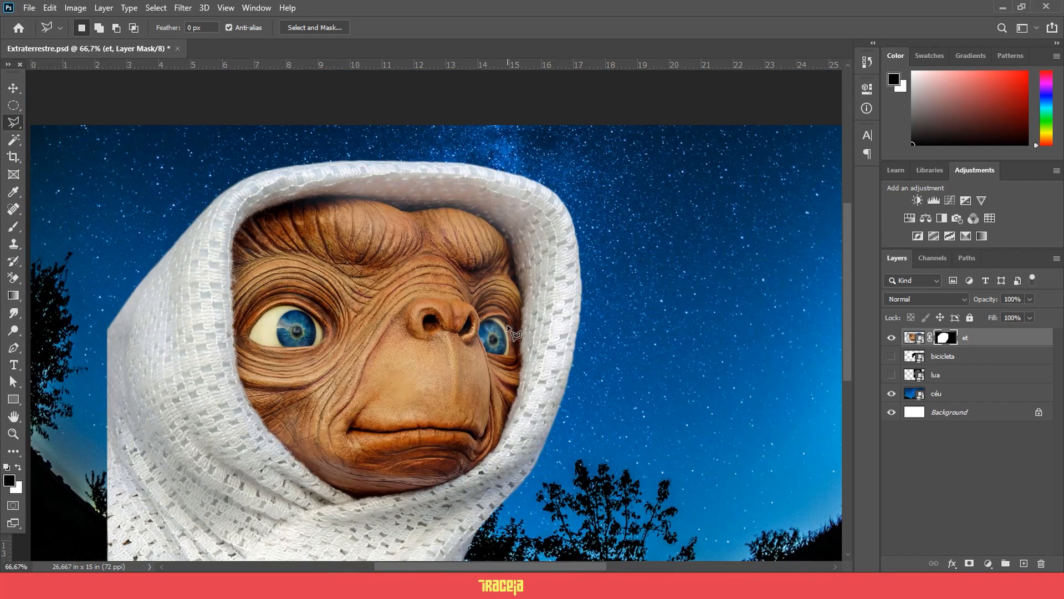
pyautogui.hotkey('ctrl', '-')
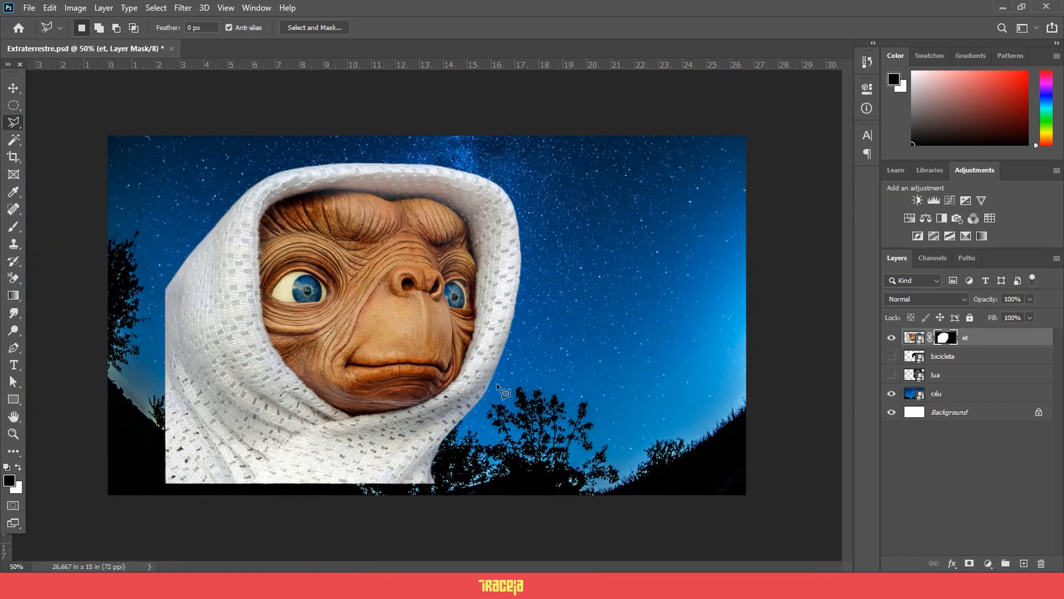
# - Hide the et layer, show the bicicleta layer and make it the active layer
pyautogui.click(891, 338)
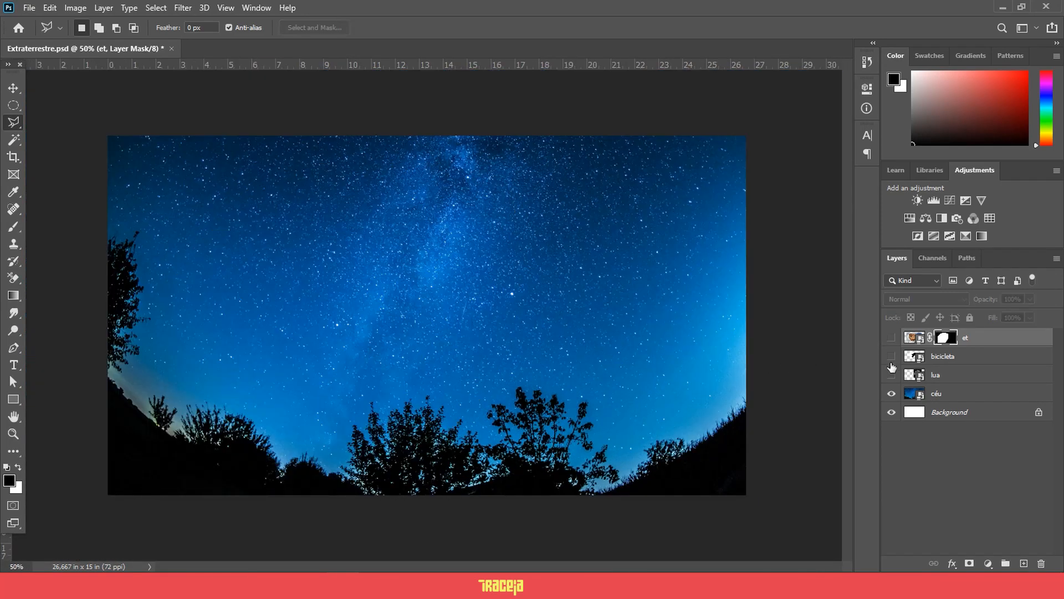
pyautogui.click(892, 357)
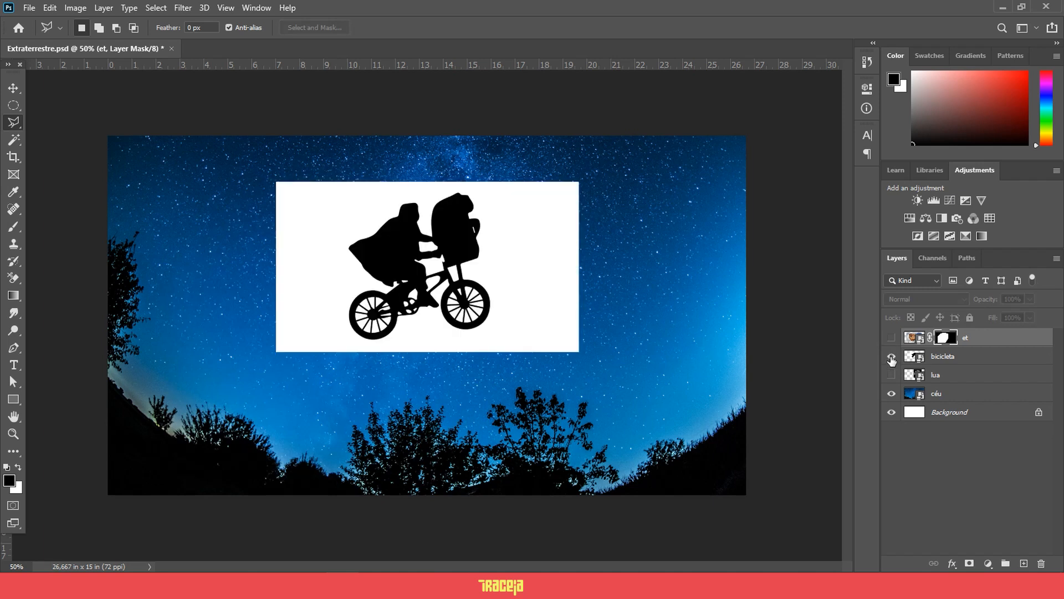
pyautogui.click(965, 361)
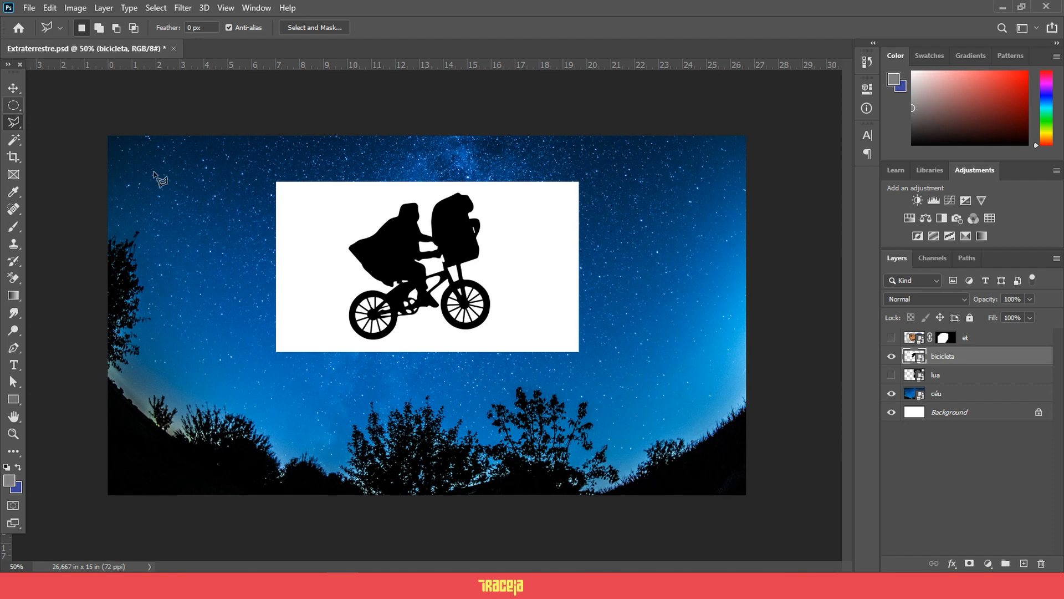
# - Enlarge the bicycle image until it nearly fills the canvas and centre it over the sky
pyautogui.press('v')
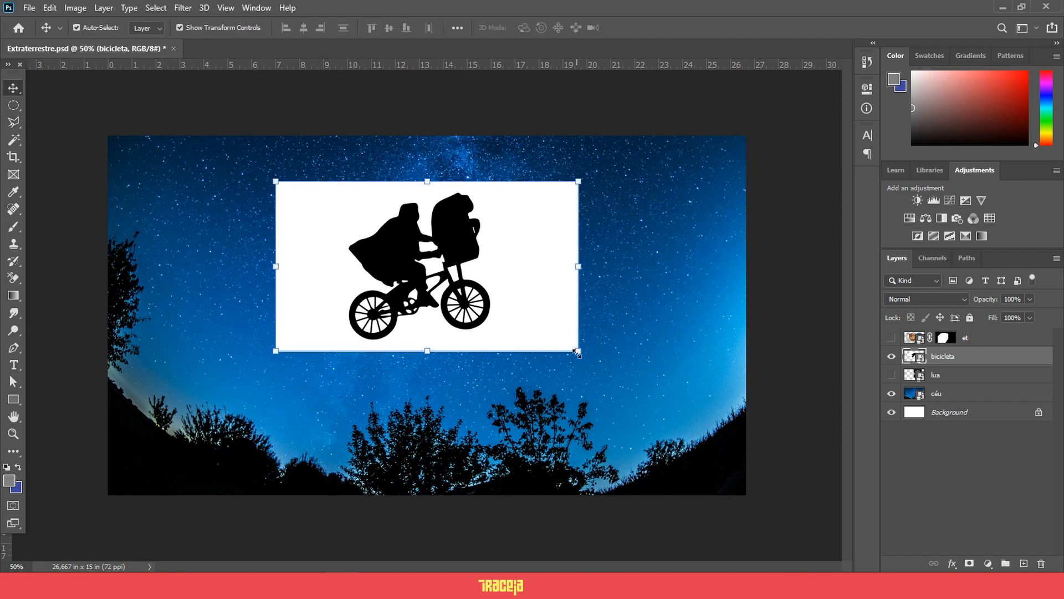
pyautogui.moveTo(577, 353); pyautogui.dragTo(704, 421)
pyautogui.moveTo(600, 327); pyautogui.dragTo(521, 349)
pyautogui.moveTo(629, 202); pyautogui.dragTo(729, 154)
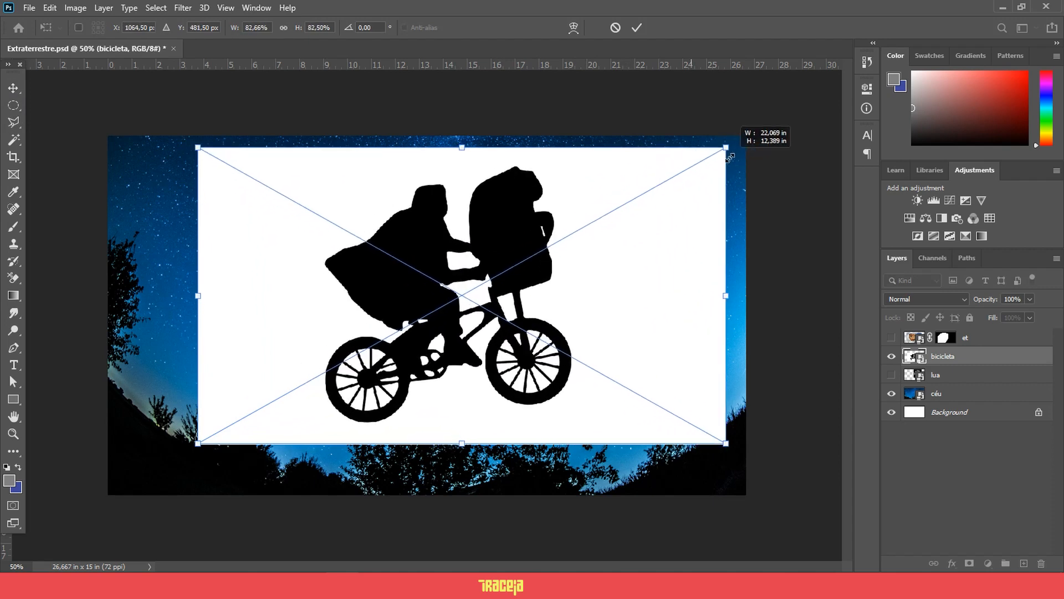
pyautogui.moveTo(641, 282); pyautogui.dragTo(597, 293)
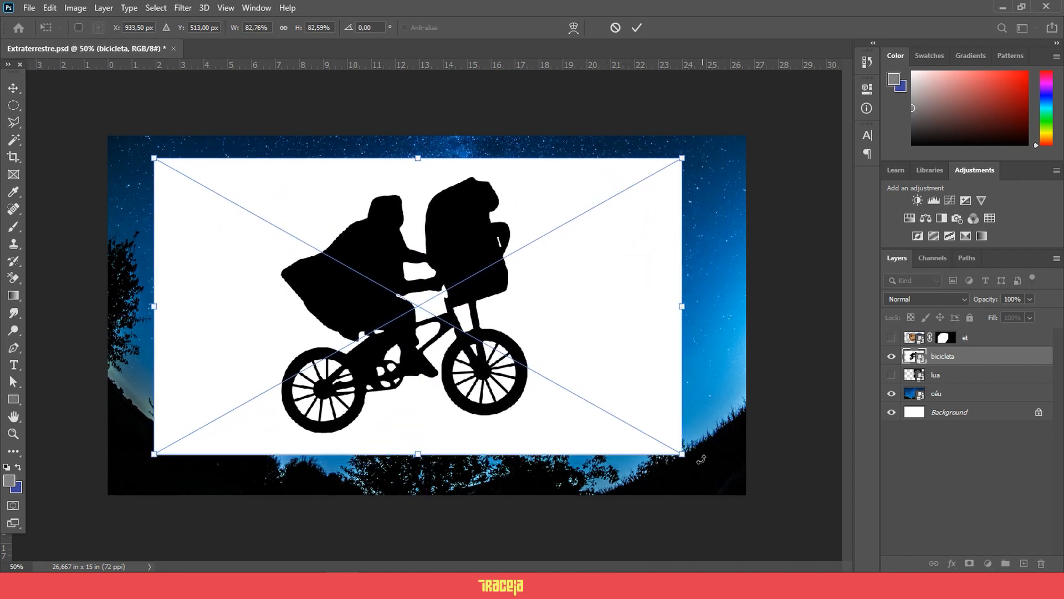
pyautogui.moveTo(683, 454); pyautogui.dragTo(712, 471)
pyautogui.moveTo(635, 431); pyautogui.dragTo(624, 427)
pyautogui.press('Return')
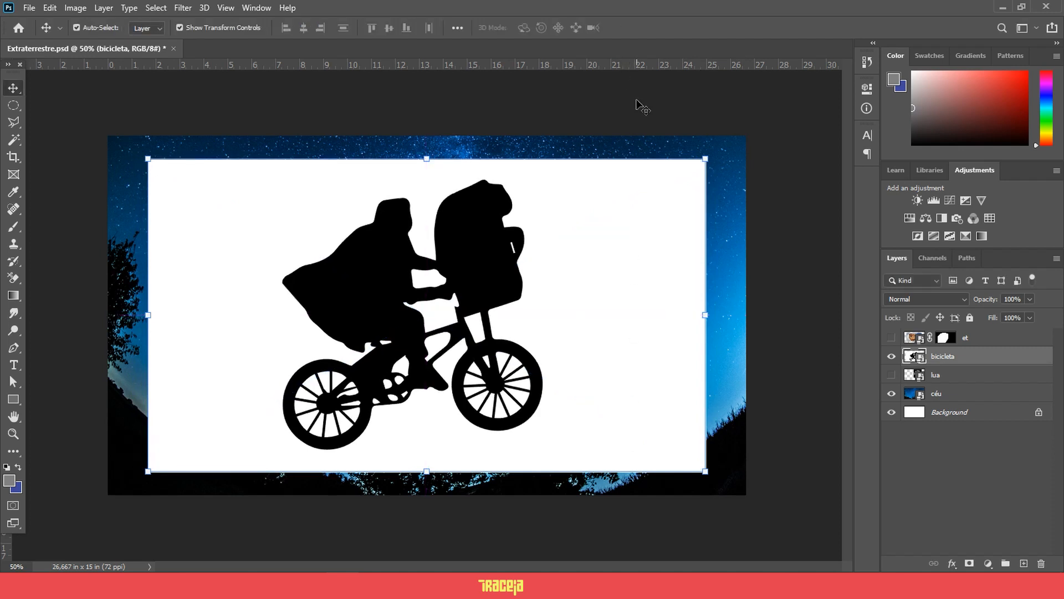
# - Select the black bicycle silhouette with the Magic Wand at tolerance 25 and mask out its white background
pyautogui.hotkey('ctrl', '+')
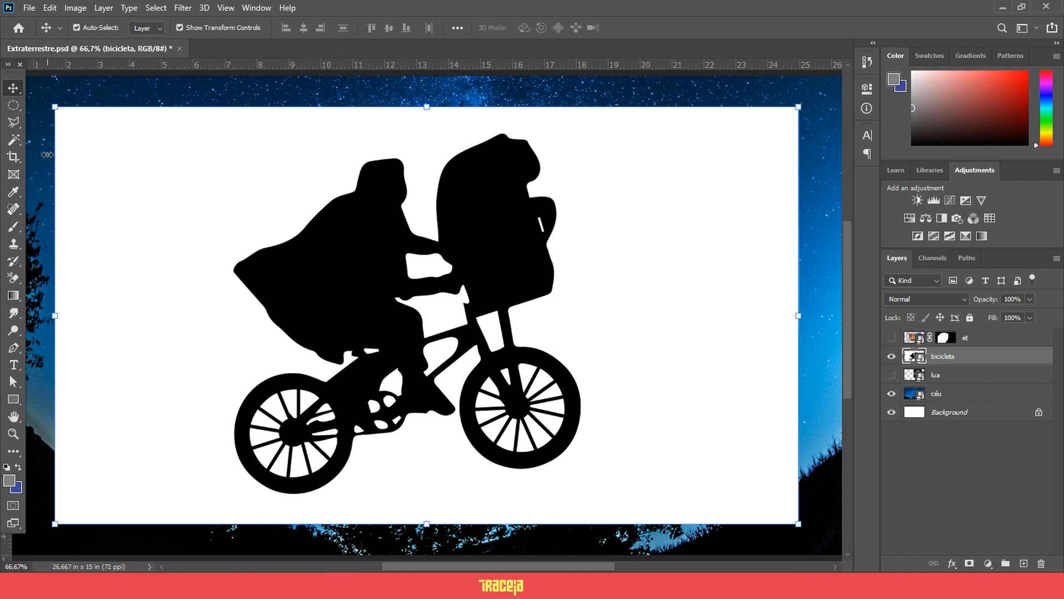
pyautogui.click(14, 140)
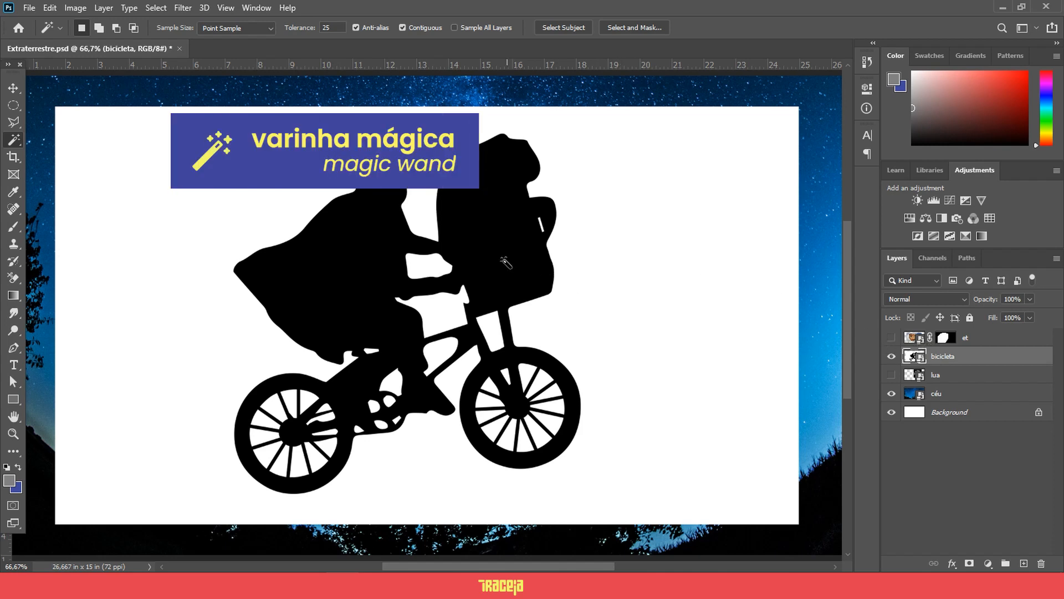
pyautogui.click(491, 232)
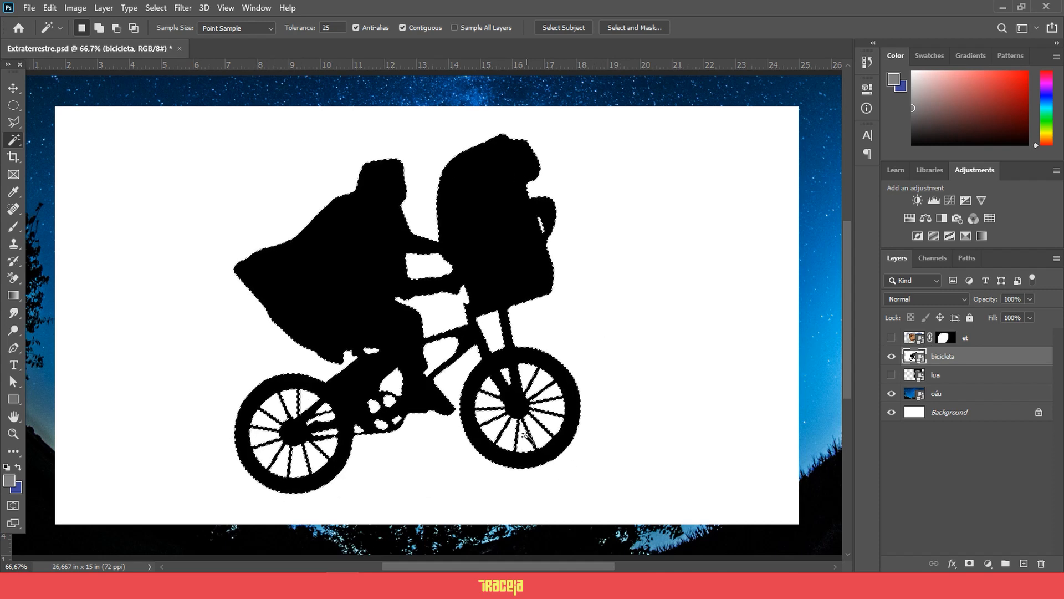
pyautogui.click(971, 563)
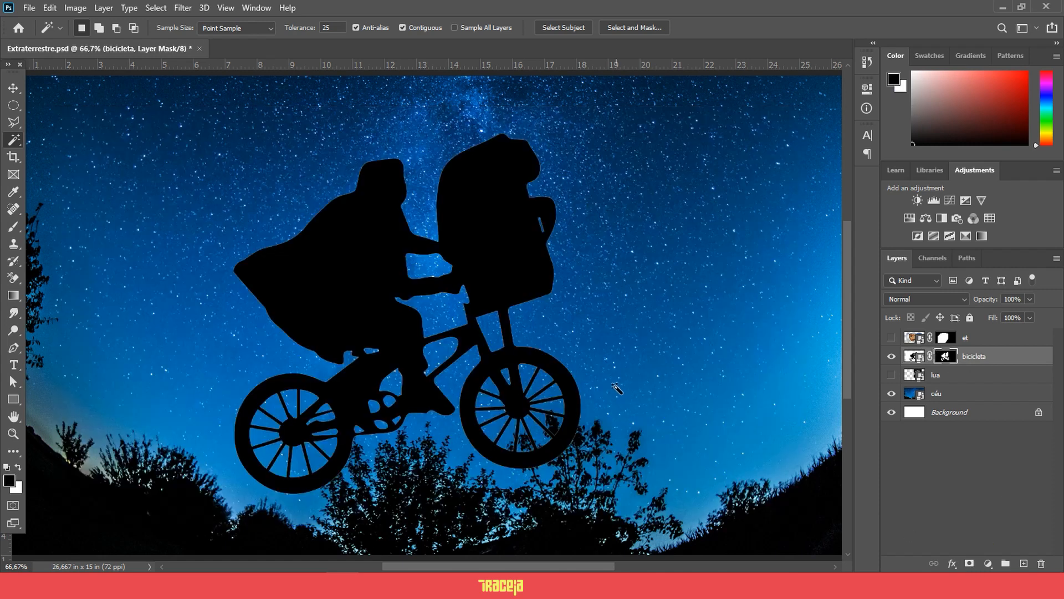
# - Examine the cutout edges around the bicycle silhouette up close
pyautogui.hotkey('ctrl', '+')
pyautogui.hotkey('ctrl', '+')
pyautogui.hotkey('ctrl', '+')
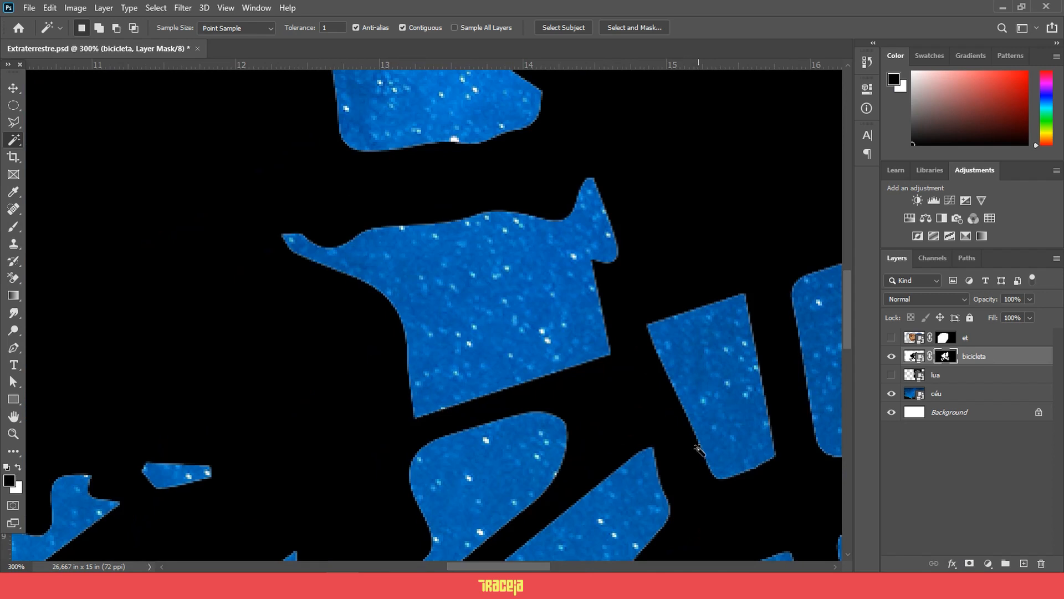
pyautogui.hotkey('ctrl', '-')
pyautogui.hotkey('ctrl', '-')
pyautogui.hotkey('ctrl', '-')
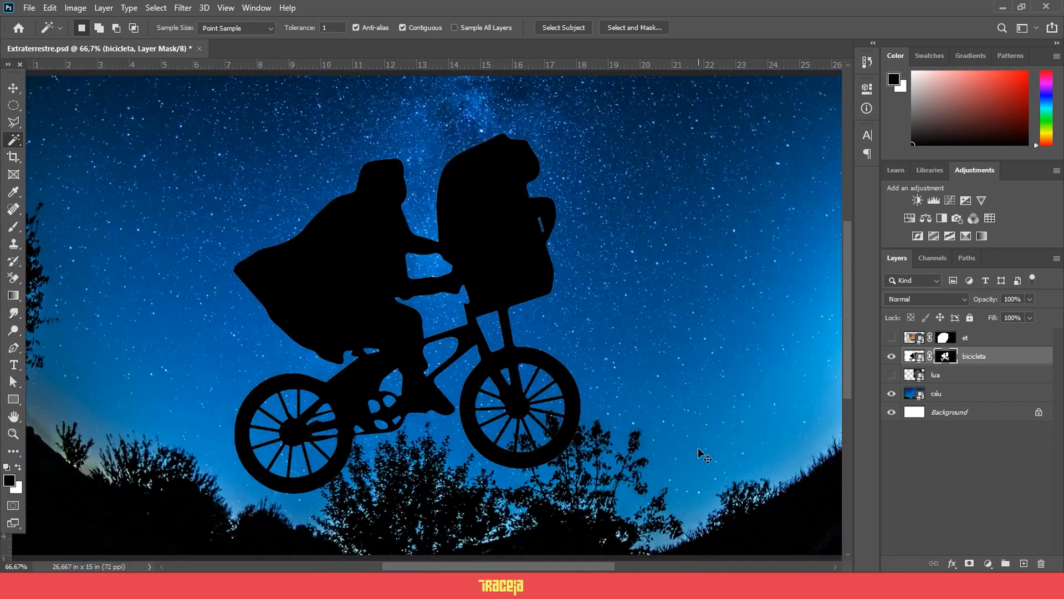
pyautogui.hotkey('ctrl', '-')
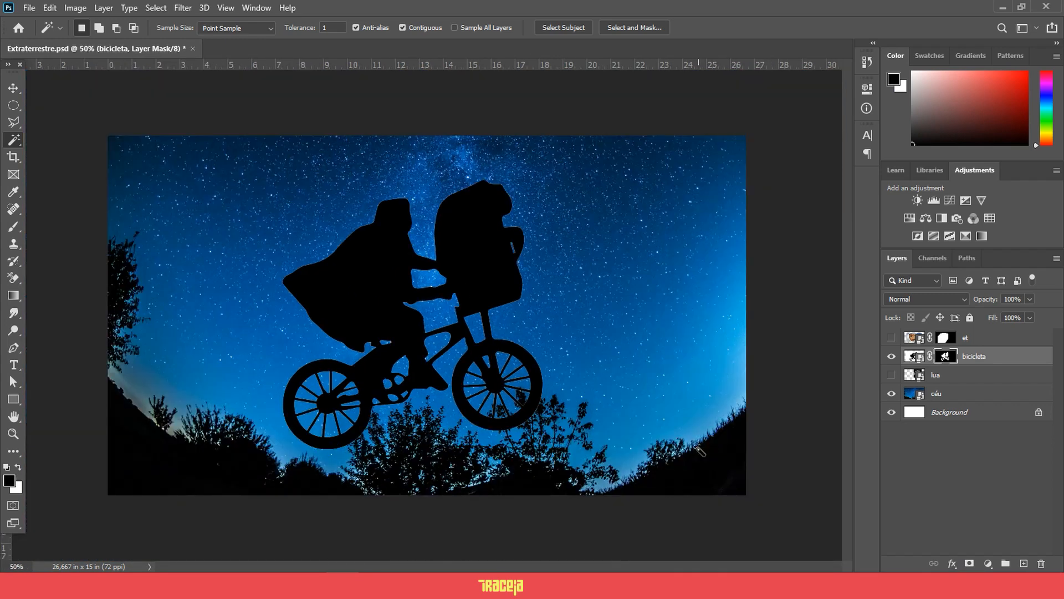
# - Apply a near-black Color Overlay with Normal blend mode and 100% opacity to the bicicleta layer
pyautogui.click(953, 566)
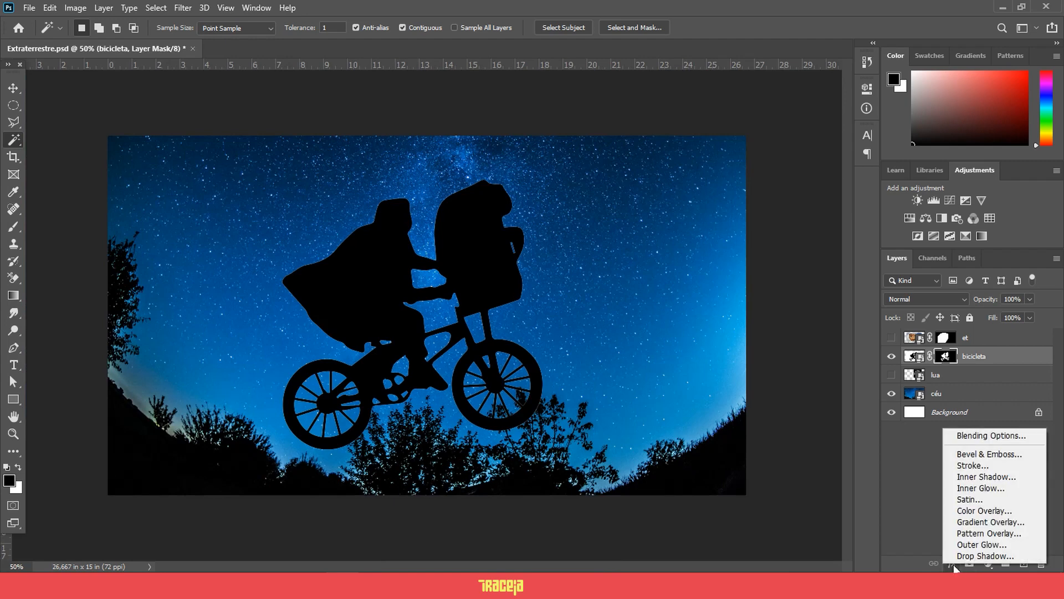
pyautogui.click(992, 513)
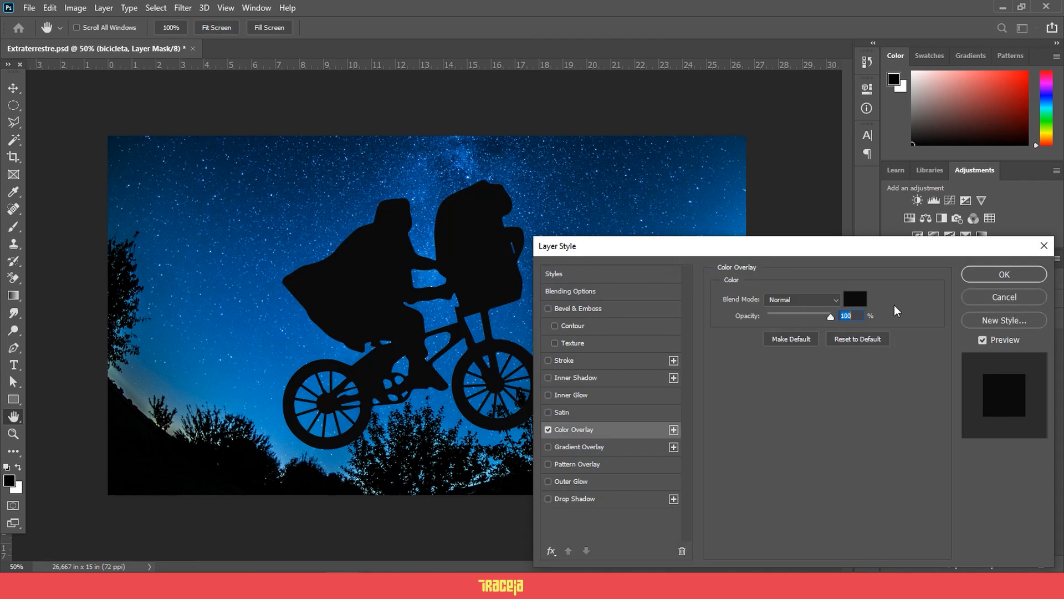
pyautogui.click(980, 277)
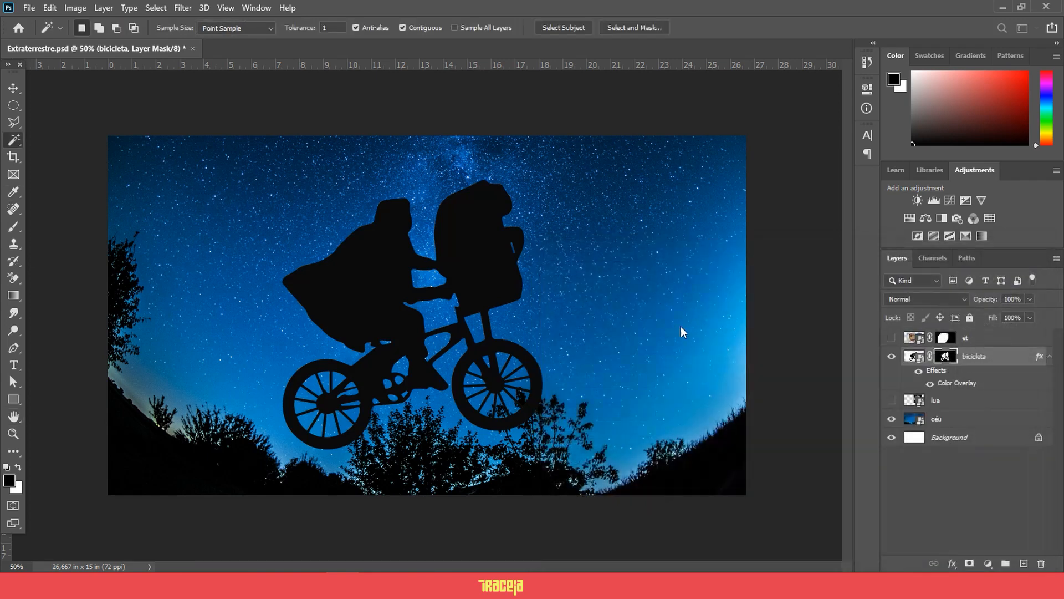
pyautogui.hotkey('ctrl', '+')
pyautogui.hotkey('ctrl', '+')
pyautogui.hotkey('ctrl', '+')
pyautogui.hotkey('ctrl', '+')
pyautogui.hotkey('ctrl', '+')
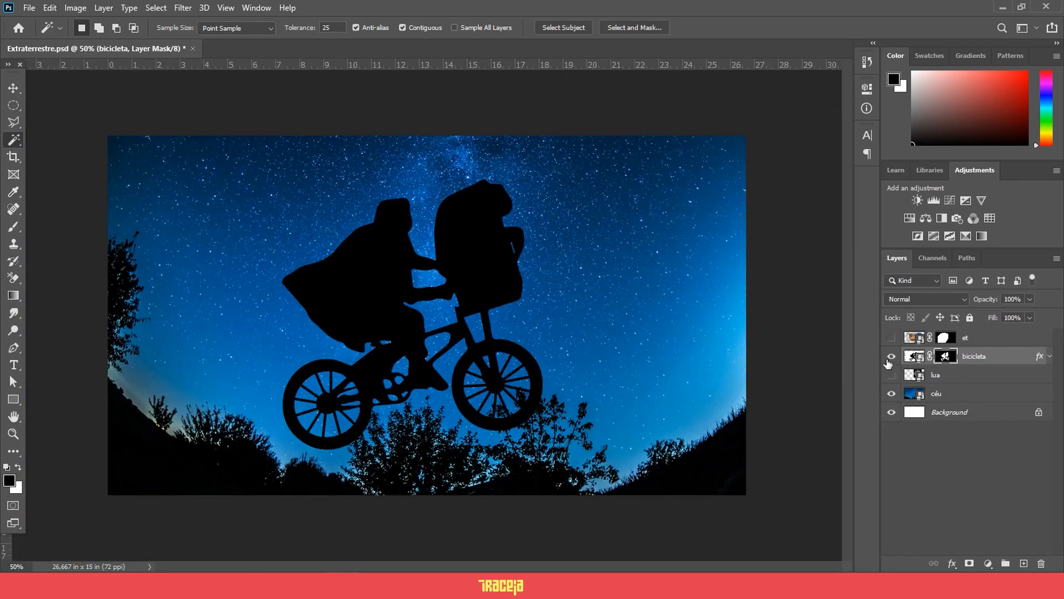
# - Show the lua layer, hide the bicicleta layer and make lua the active layer
pyautogui.click(892, 375)
pyautogui.click(892, 357)
pyautogui.click(954, 382)
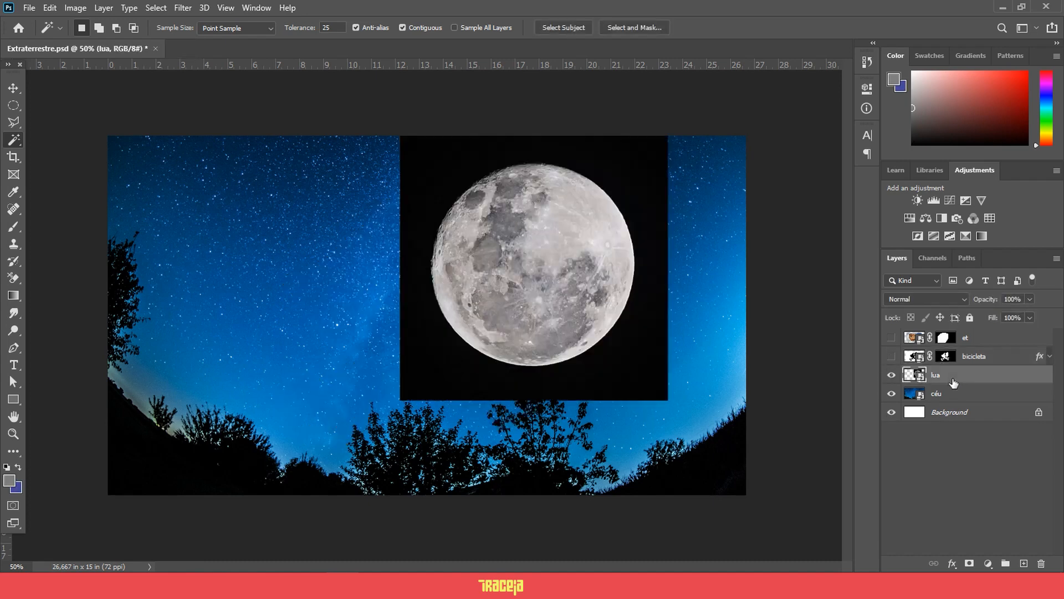
# - Enlarge the moon image to about 14.28 in square and centre it on the canvas
pyautogui.press('v')
pyautogui.moveTo(629, 263); pyautogui.dragTo(478, 347)
pyautogui.moveTo(515, 218); pyautogui.dragTo(587, 143)
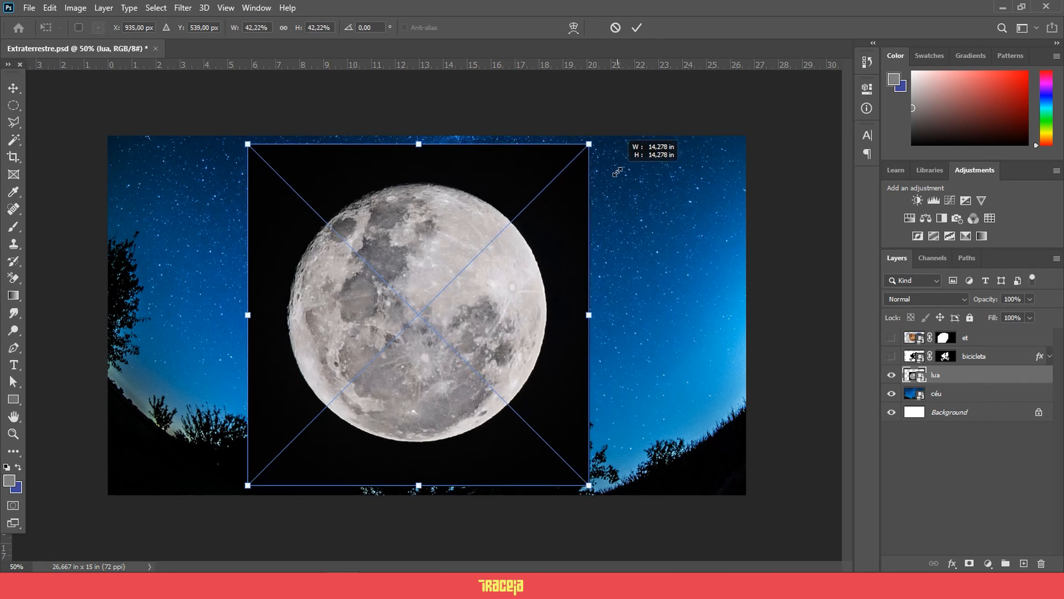
pyautogui.moveTo(487, 265); pyautogui.dragTo(500, 264)
pyautogui.press('Return')
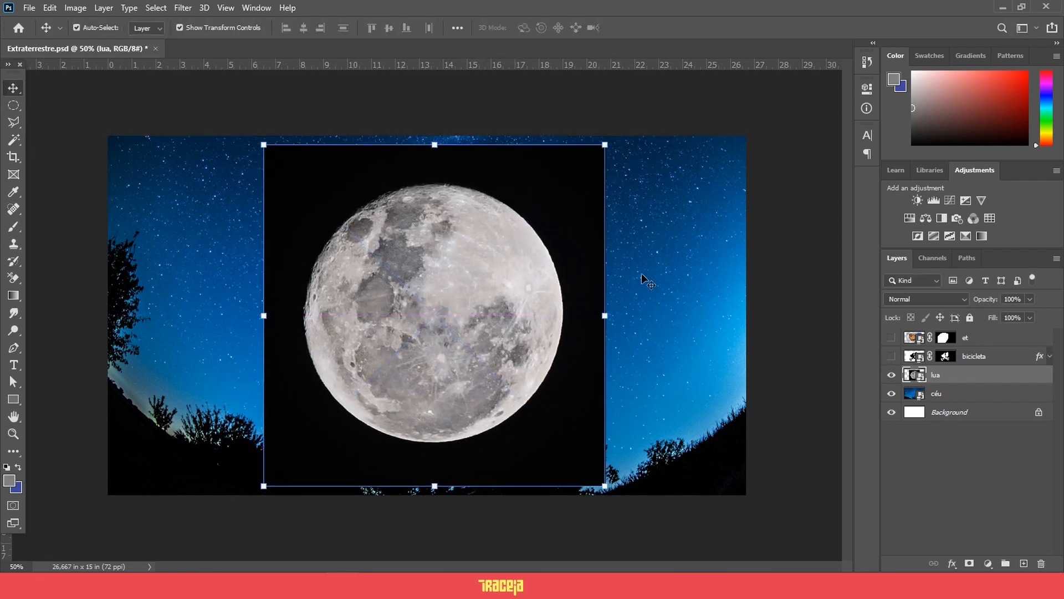
# - Try to select the black background around the moon on the lua layer with the Magic Wand at tolerance 25
pyautogui.click(641, 275)
pyautogui.click(499, 333)
pyautogui.click(780, 335)
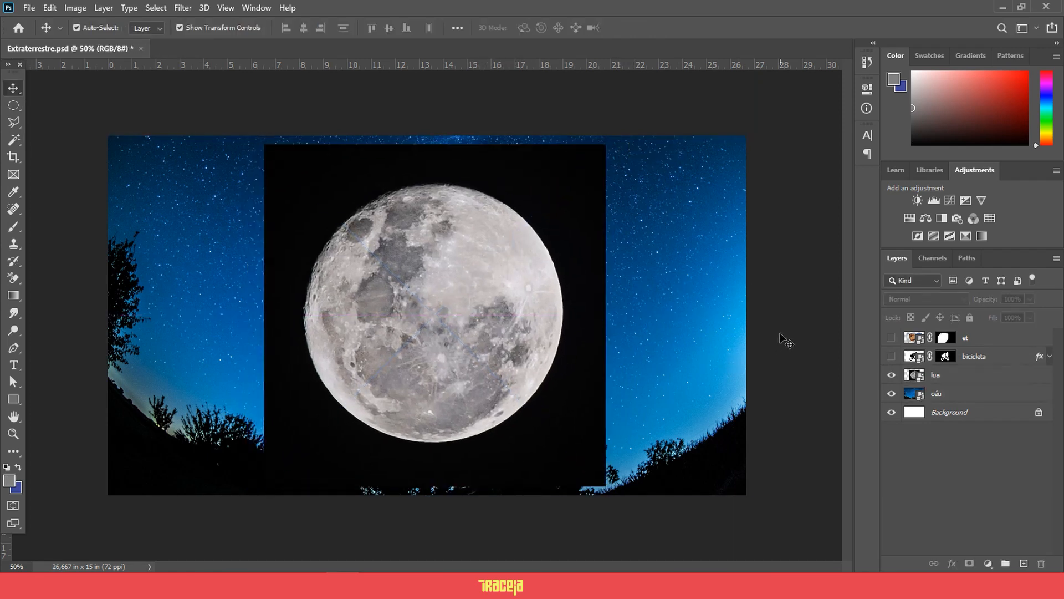
pyautogui.click(14, 140)
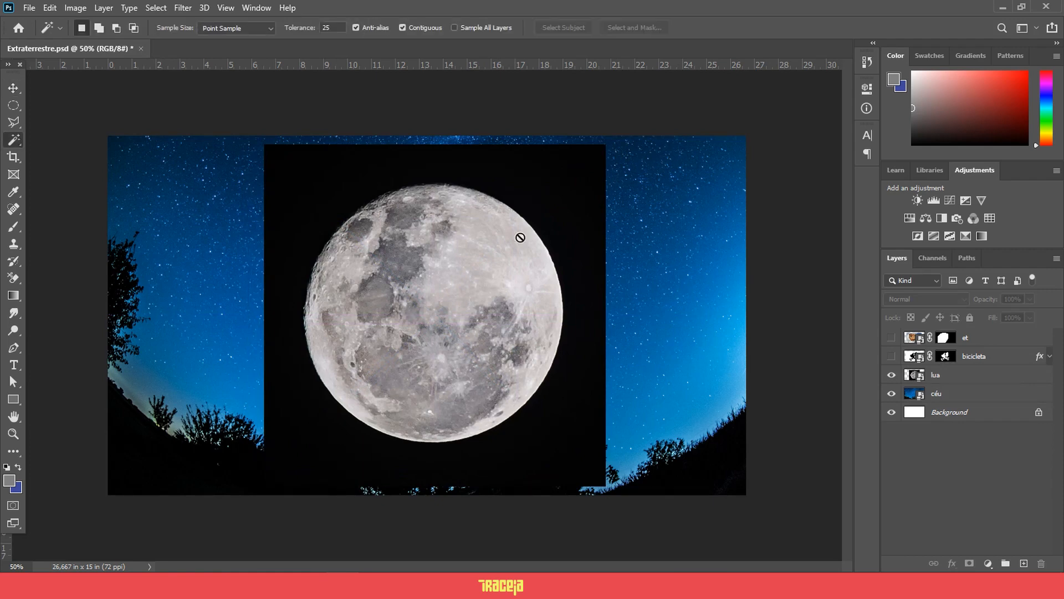
pyautogui.click(963, 375)
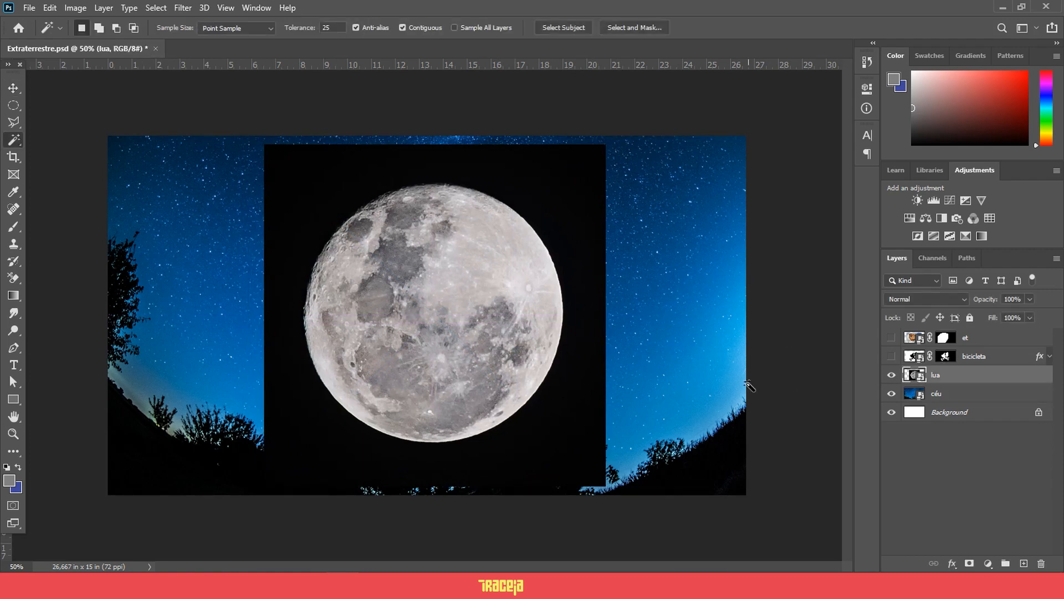
pyautogui.hotkey('ctrl', '1')
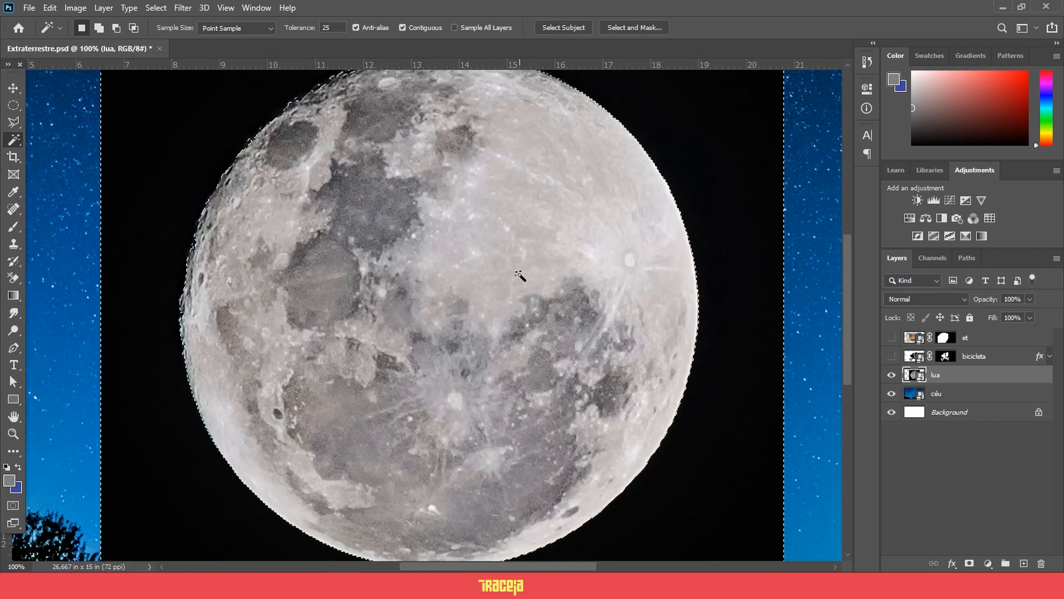
pyautogui.hotkey('ctrl', '+')
pyautogui.moveTo(324, 107); pyautogui.dragTo(518, 458)
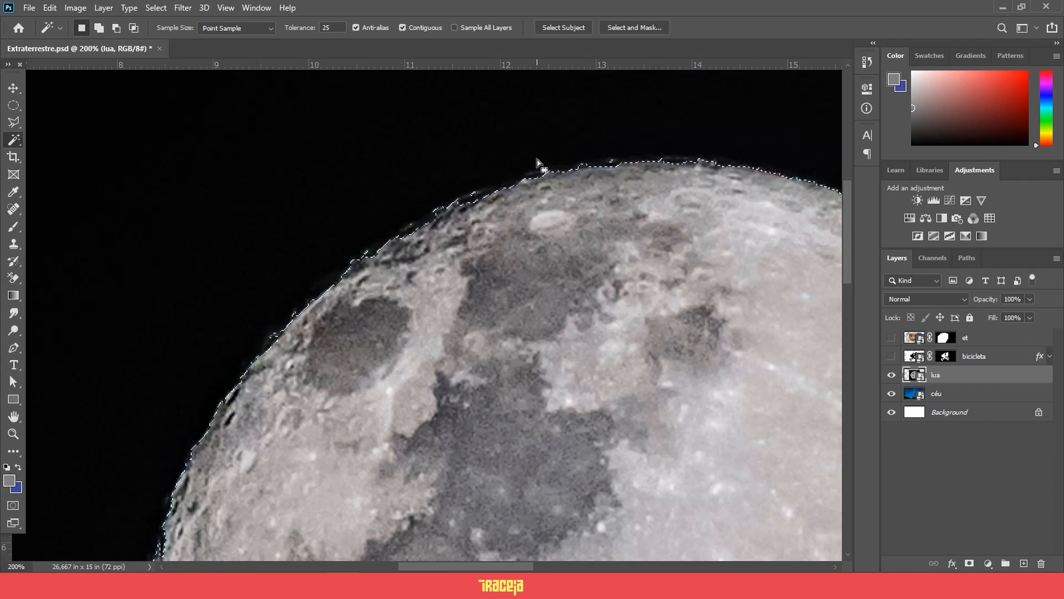
# - Discard the selection and try selecting the moon's black background again with the Magic Wand at tolerance 5
pyautogui.hotkey('ctrl', 'd')
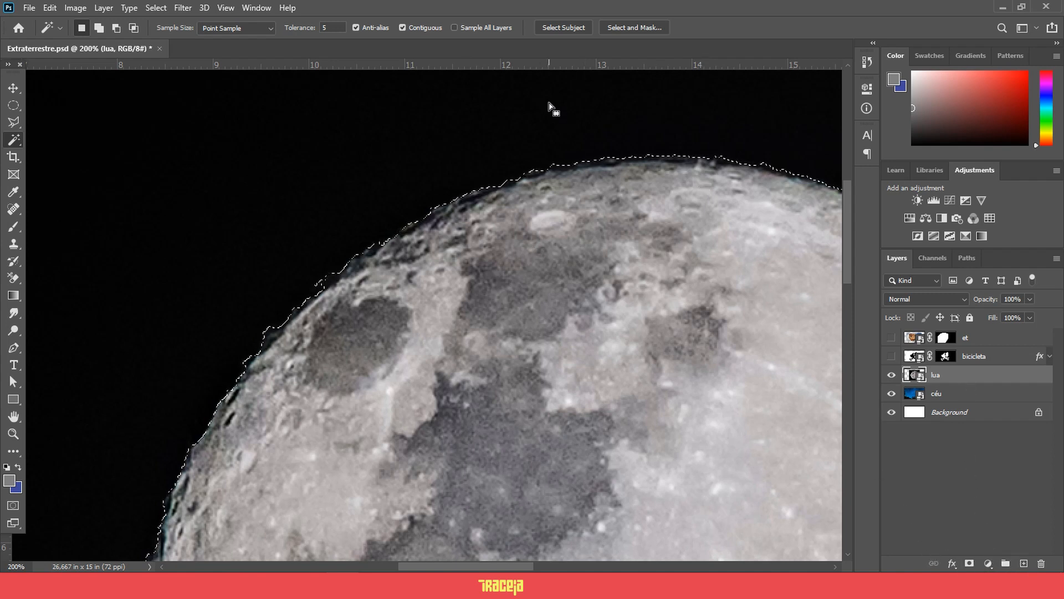
pyautogui.hotkey('ctrl', '-')
pyautogui.hotkey('ctrl', '-')
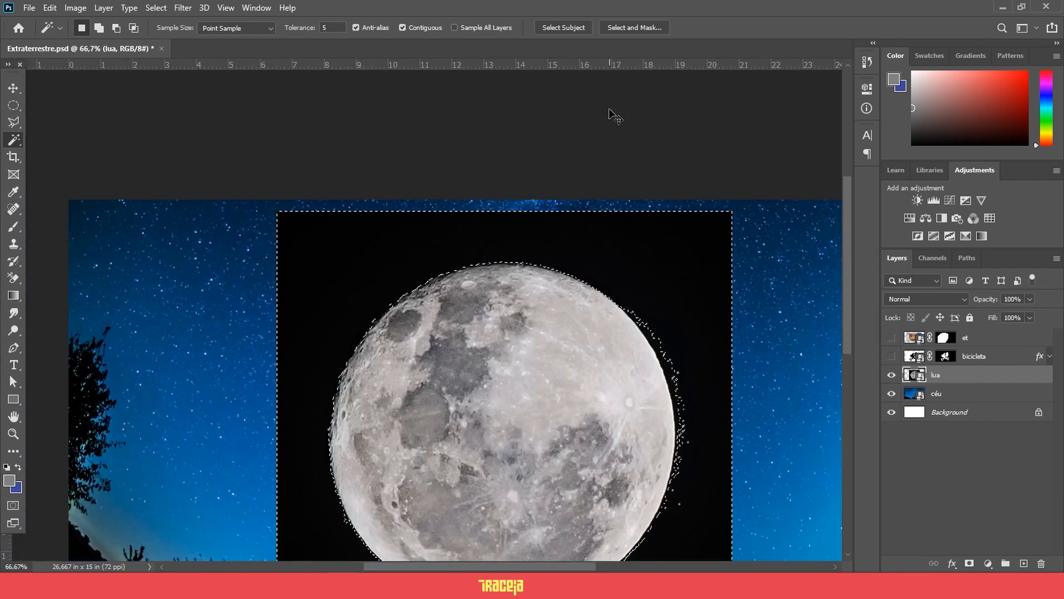
pyautogui.hotkey('ctrl', '+')
pyautogui.moveTo(667, 388); pyautogui.dragTo(597, 232)
pyautogui.moveTo(653, 458); pyautogui.dragTo(647, 411)
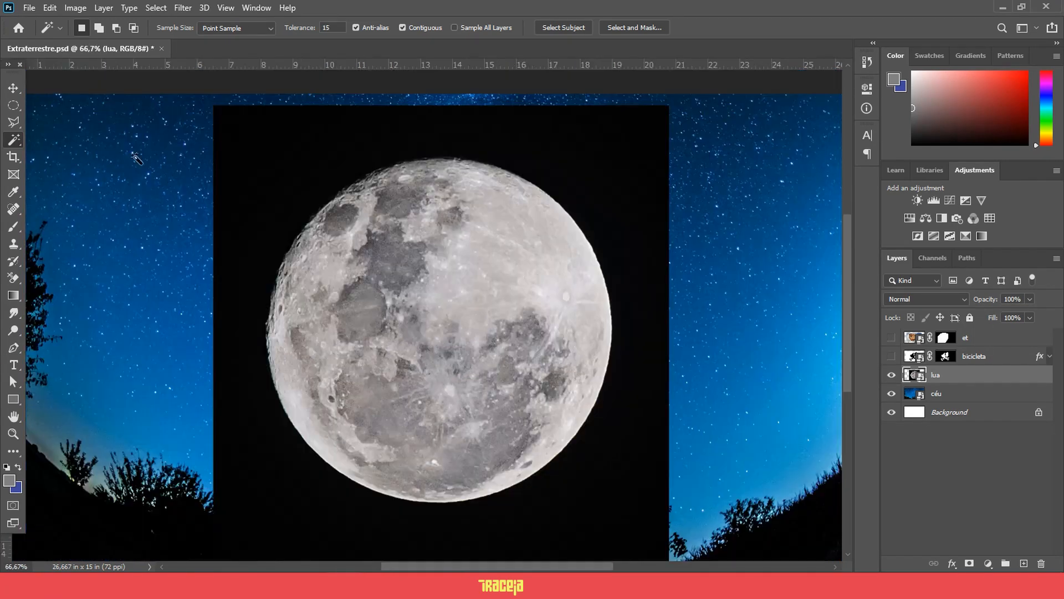
# - Draw an elliptical marquee selection around the moon on the lua layer and widen it to 102.12% with Transform Selection
pyautogui.click(14, 104)
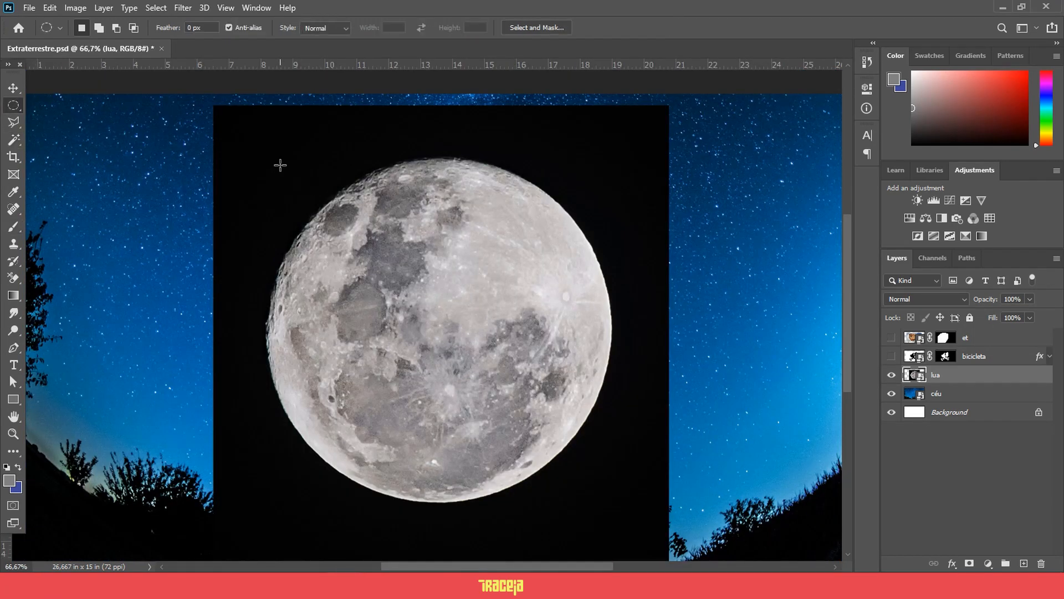
pyautogui.moveTo(363, 256); pyautogui.dragTo(606, 501)
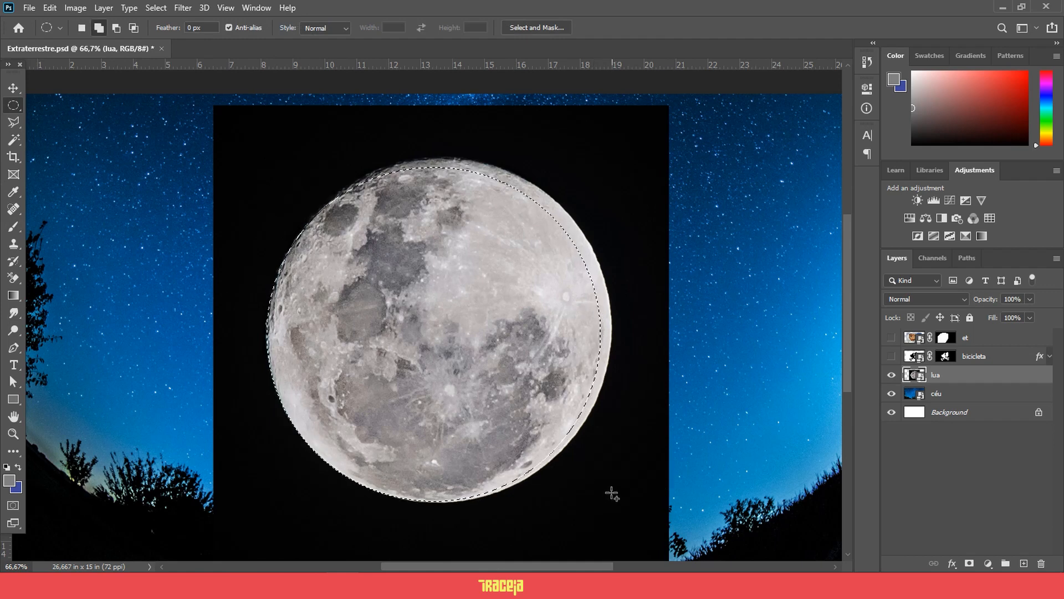
pyautogui.rightClick(491, 276)
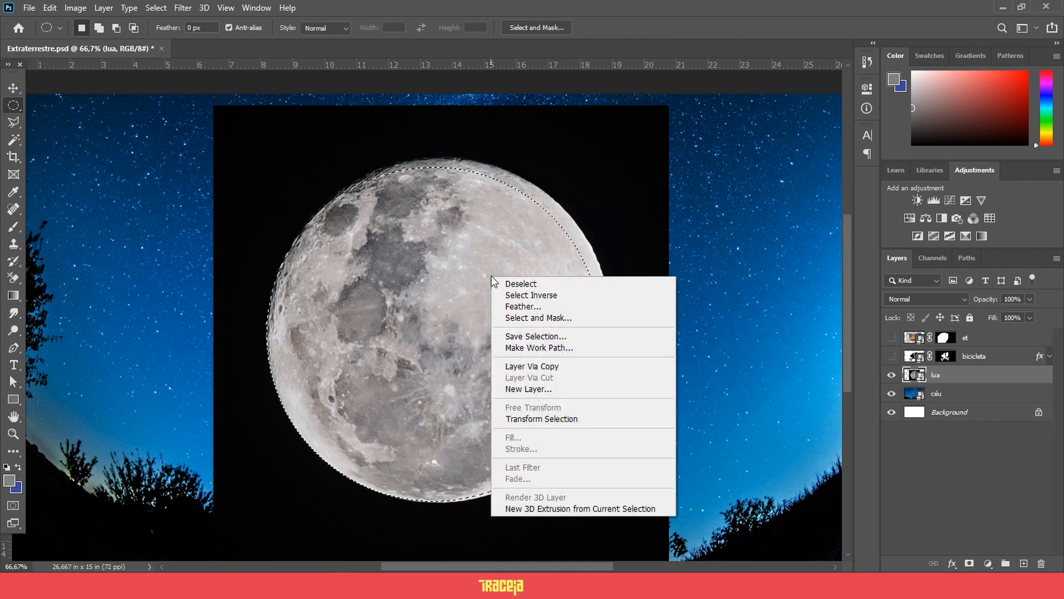
pyautogui.click(537, 419)
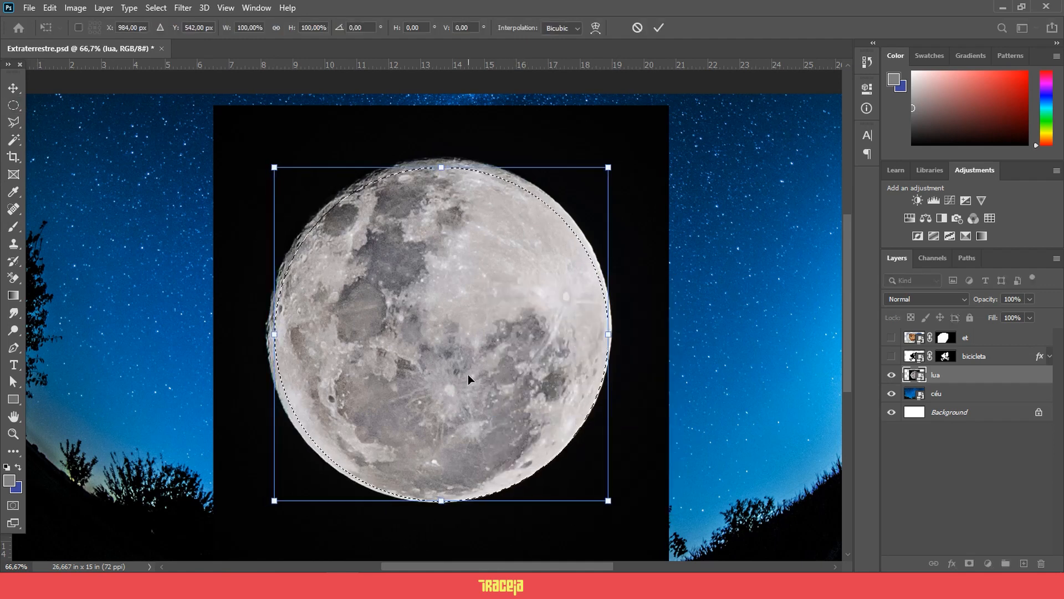
pyautogui.moveTo(609, 334); pyautogui.dragTo(610, 334)
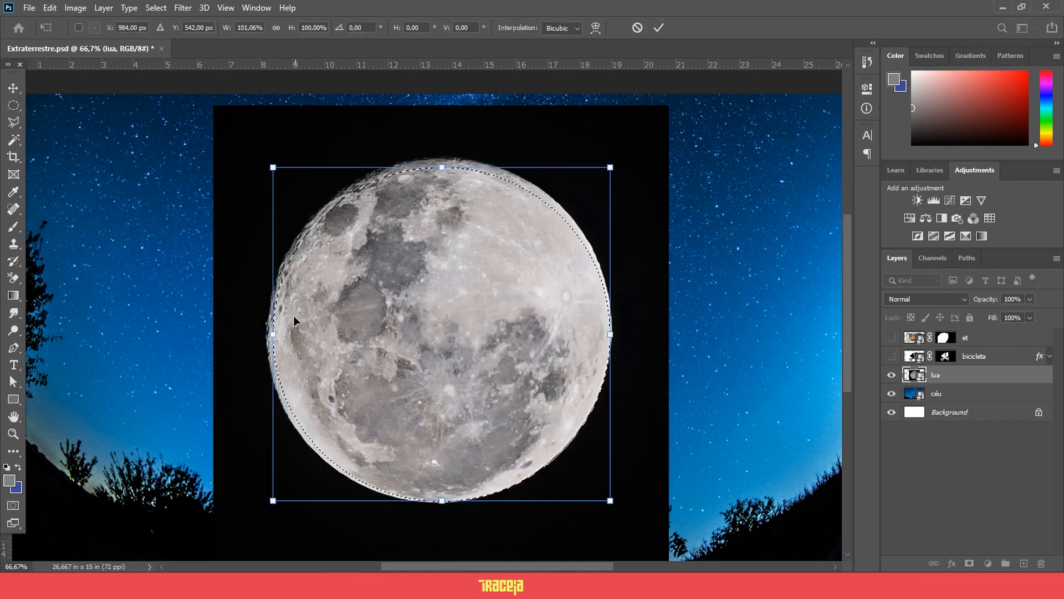
pyautogui.moveTo(273, 333); pyautogui.dragTo(267, 334)
pyautogui.moveTo(610, 333); pyautogui.dragTo(612, 338)
pyautogui.press('Right')
pyautogui.press('Right')
pyautogui.press('Right')
pyautogui.press('Up')
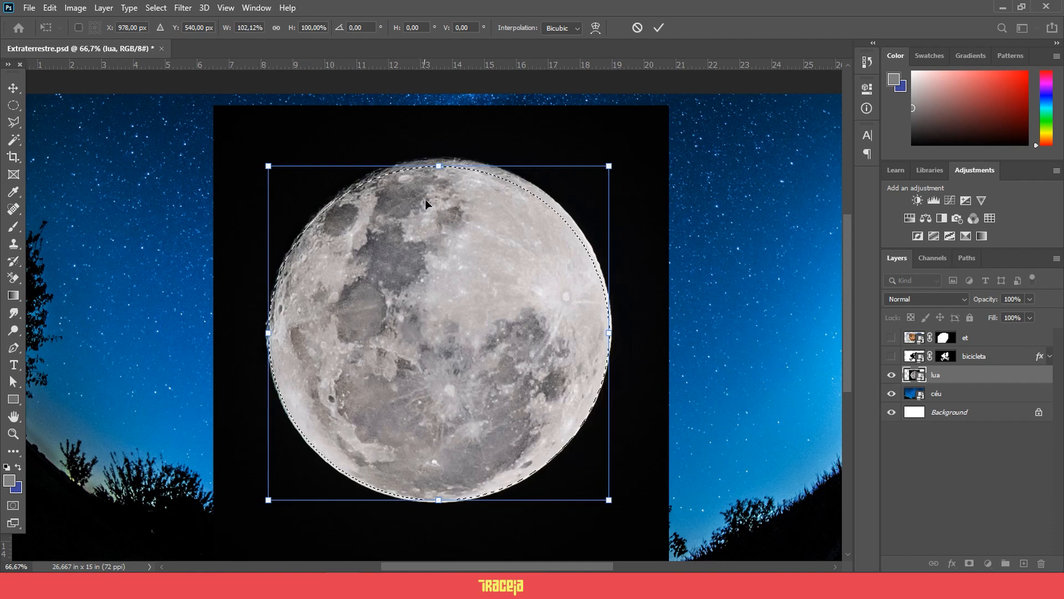
# - Stretch the selection's height to 102.25% up to the moon's upper edge and nudge it into line with the moon's outline
pyautogui.moveTo(439, 166); pyautogui.dragTo(438, 158)
pyautogui.press('Right')
pyautogui.press('Right')
pyautogui.press('Down')
pyautogui.press('Down')
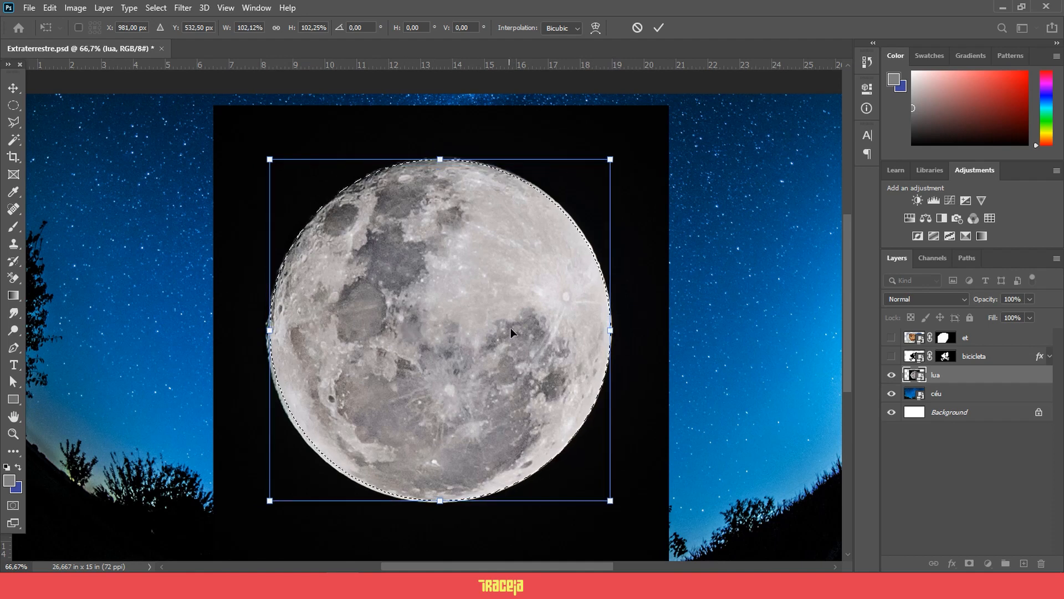
pyautogui.press('Left')
pyautogui.press('Left')
pyautogui.press('Left')
pyautogui.press('Left')
pyautogui.press('Down')
pyautogui.press('Down')
pyautogui.press('Down')
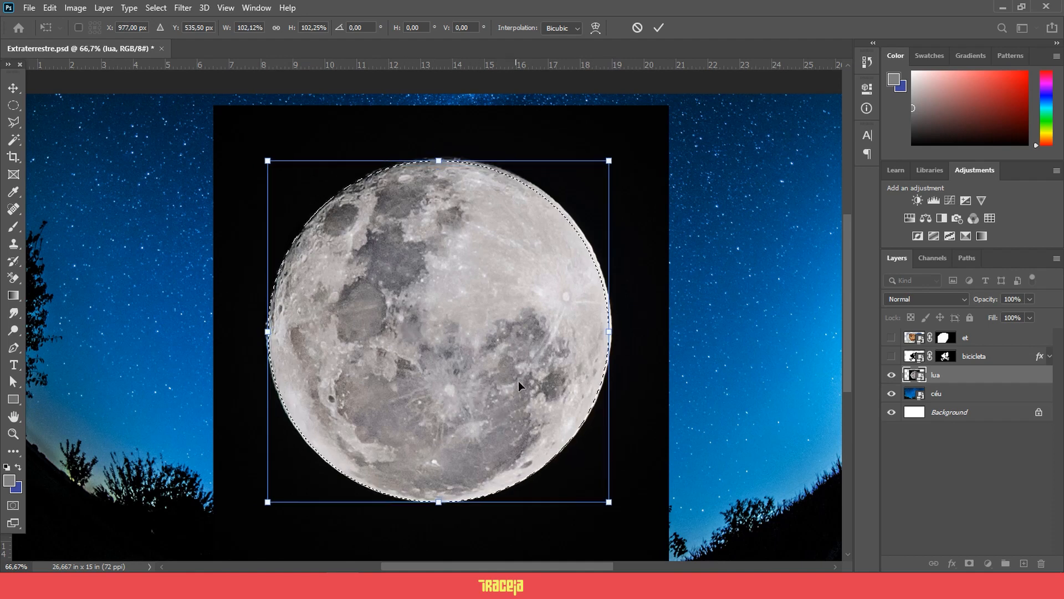
# - Widen the moon selection to 102.52%, nudge it to fit the moon's edges and apply the selection transform
pyautogui.press('Right')
pyautogui.moveTo(613, 328); pyautogui.dragTo(615, 328)
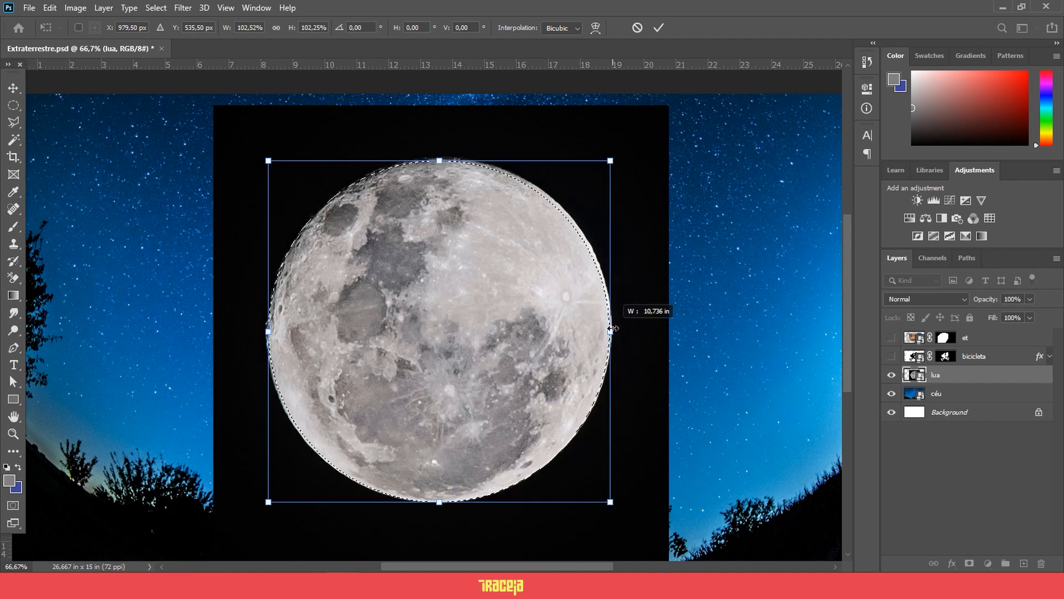
pyautogui.press('Up')
pyautogui.press('Left')
pyautogui.press('Left')
pyautogui.press('Left')
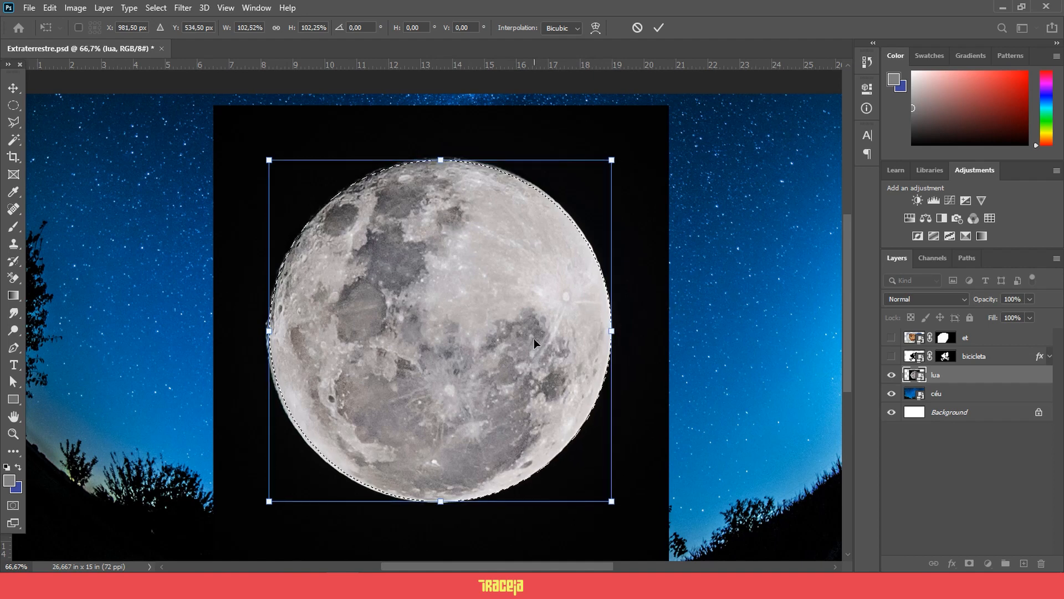
pyautogui.press('Right')
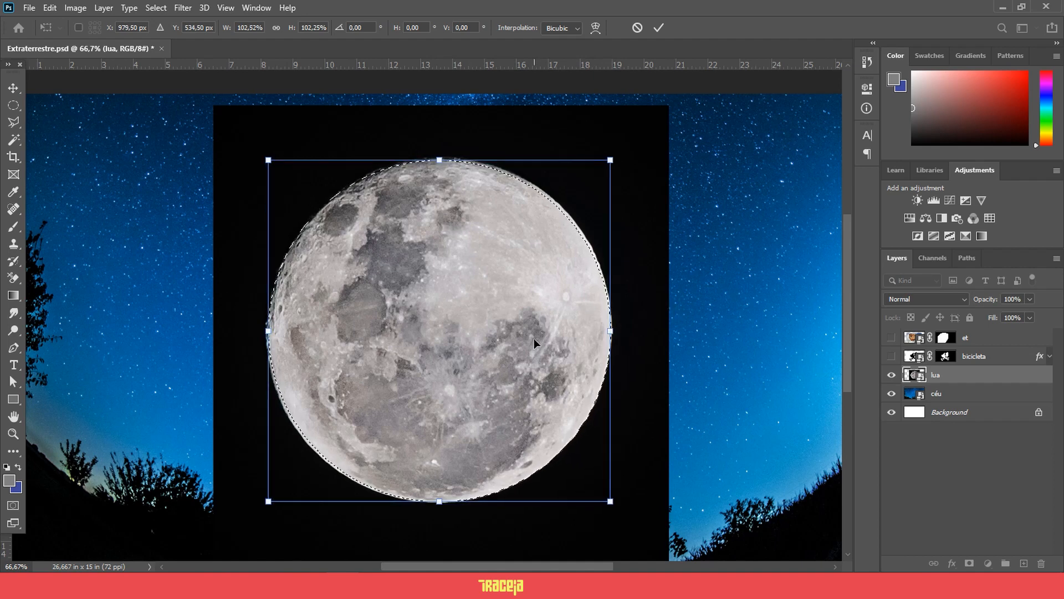
pyautogui.press('Return')
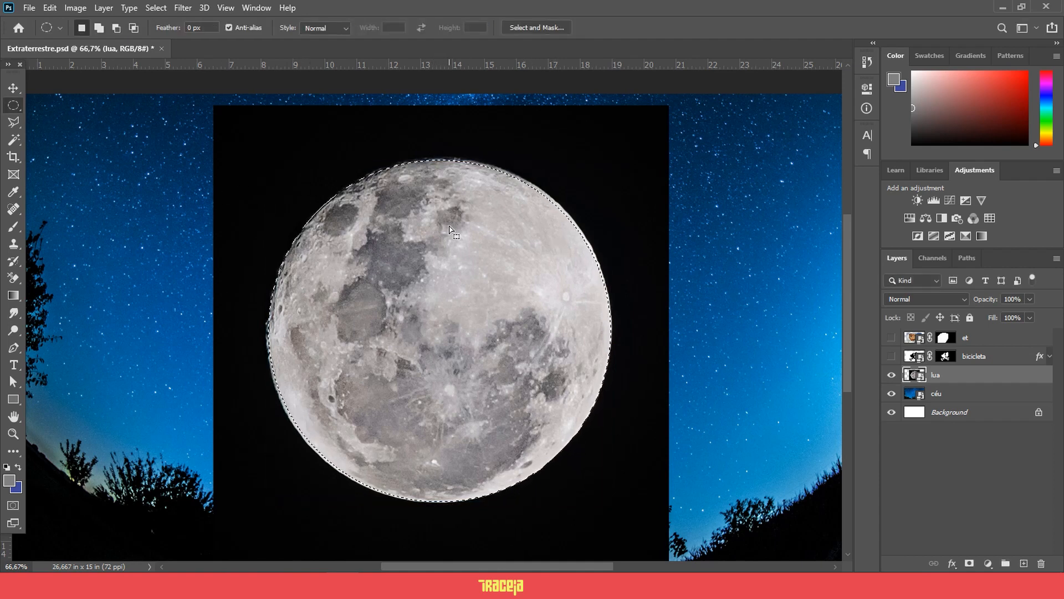
# - Open the moon selection in Select and Mask and preview it On White at 100% opacity
pyautogui.click(536, 27)
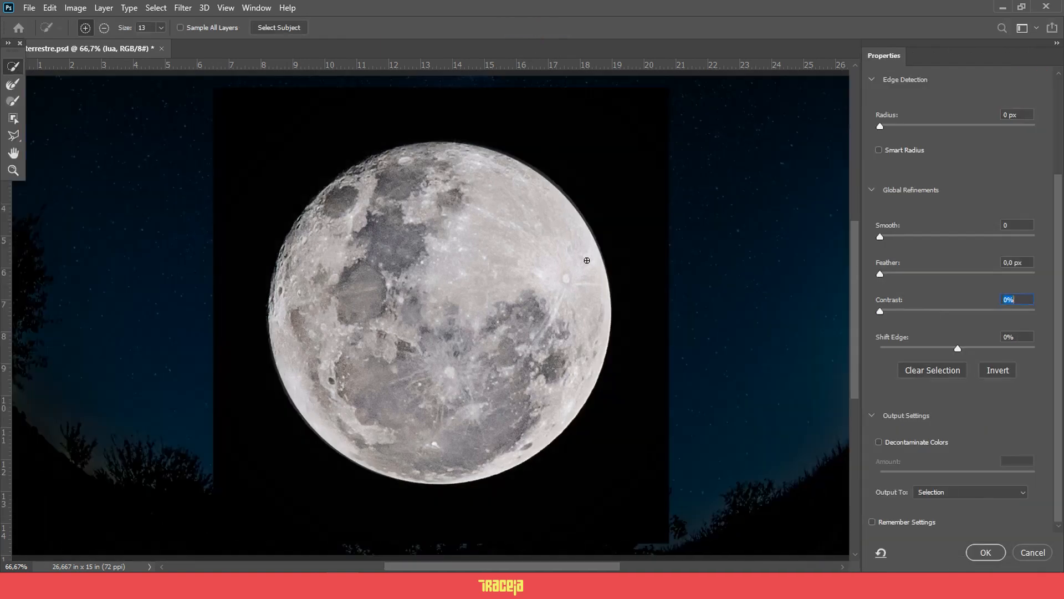
pyautogui.scroll(3, 893, 125)
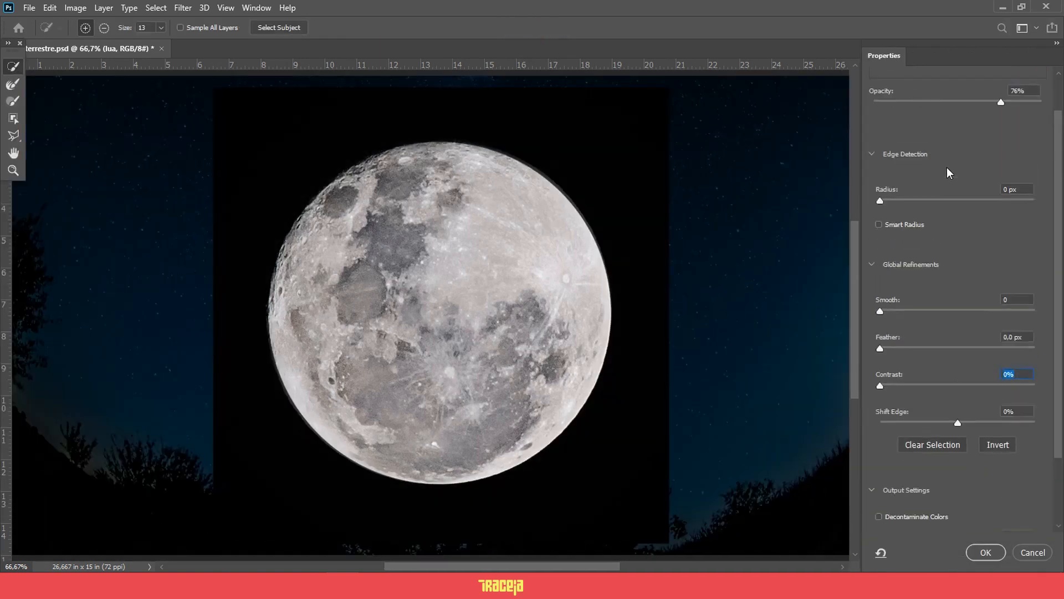
pyautogui.click(932, 109)
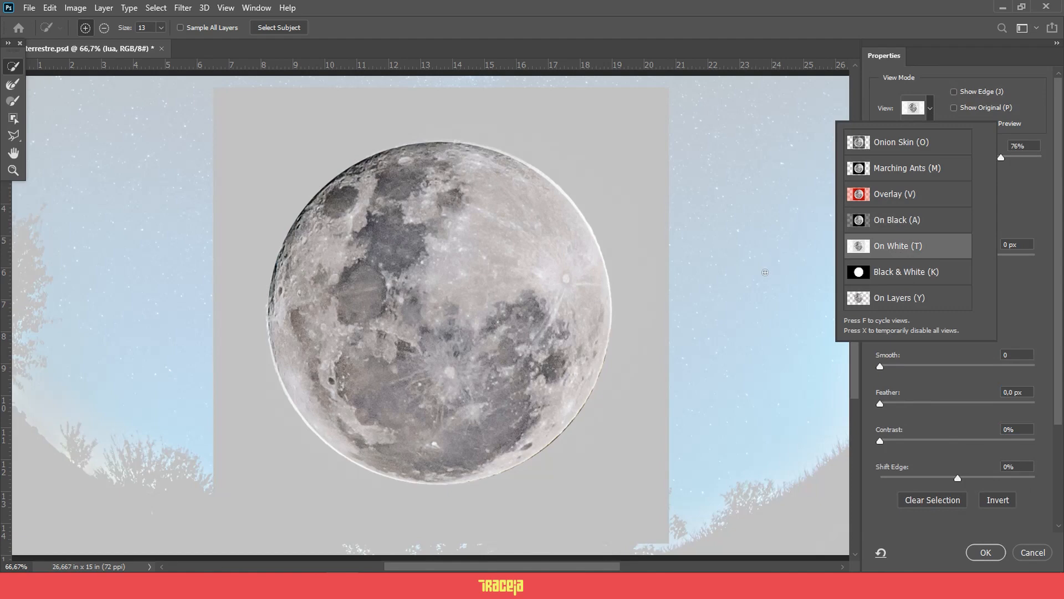
pyautogui.click(1019, 198)
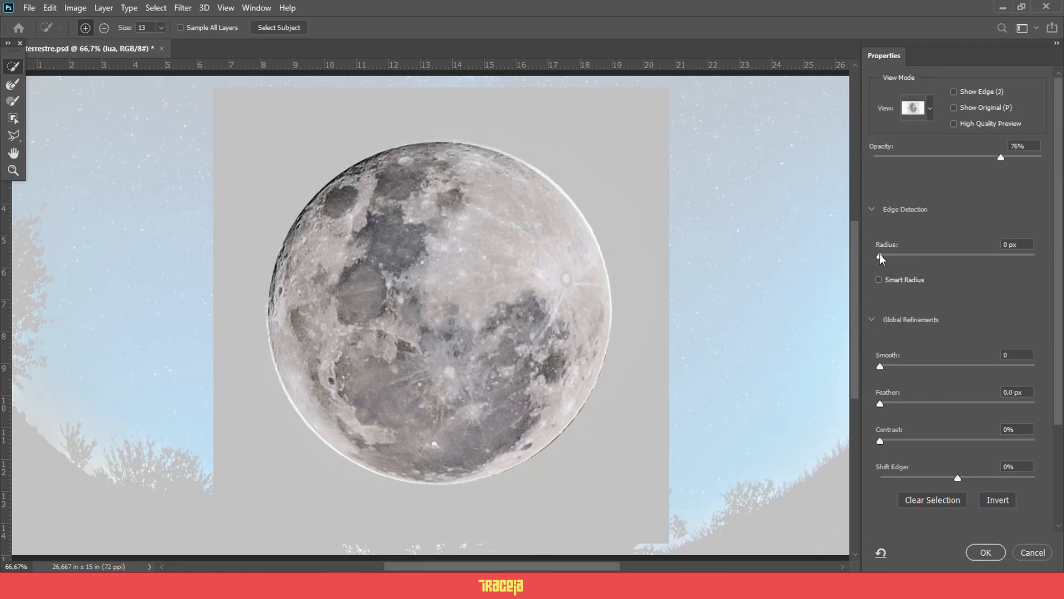
pyautogui.moveTo(1002, 158); pyautogui.dragTo(1063, 183)
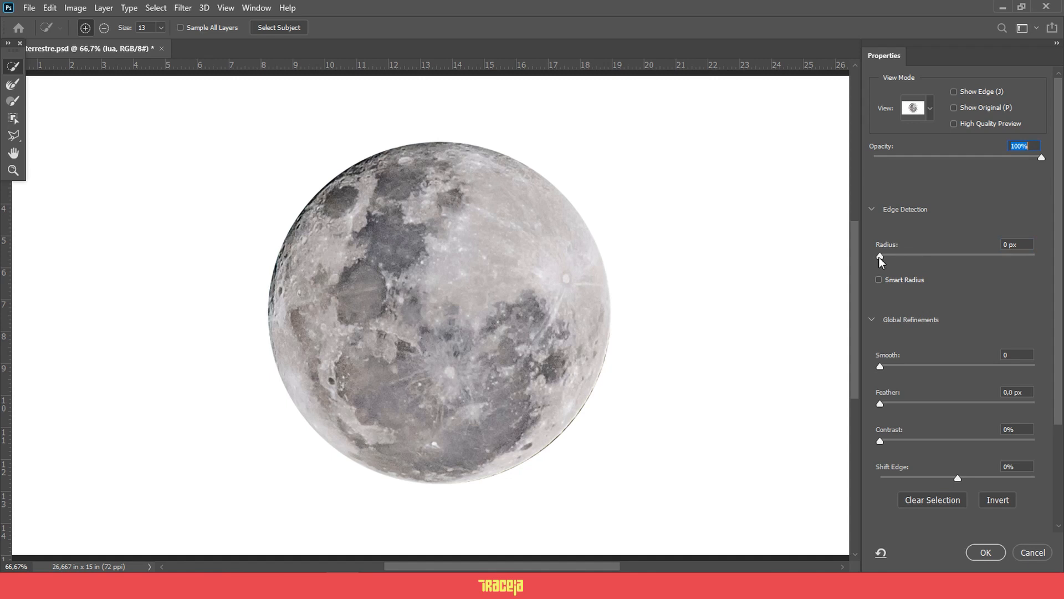
# - Refine the moon's edge with Radius 2 px, Smooth 4 and Shift Edge -21%
pyautogui.moveTo(882, 260)
pyautogui.mouseDown()
pyautogui.moveTo(910, 261)
pyautogui.moveTo(882, 262)
pyautogui.moveTo(900, 262)
pyautogui.mouseUp()
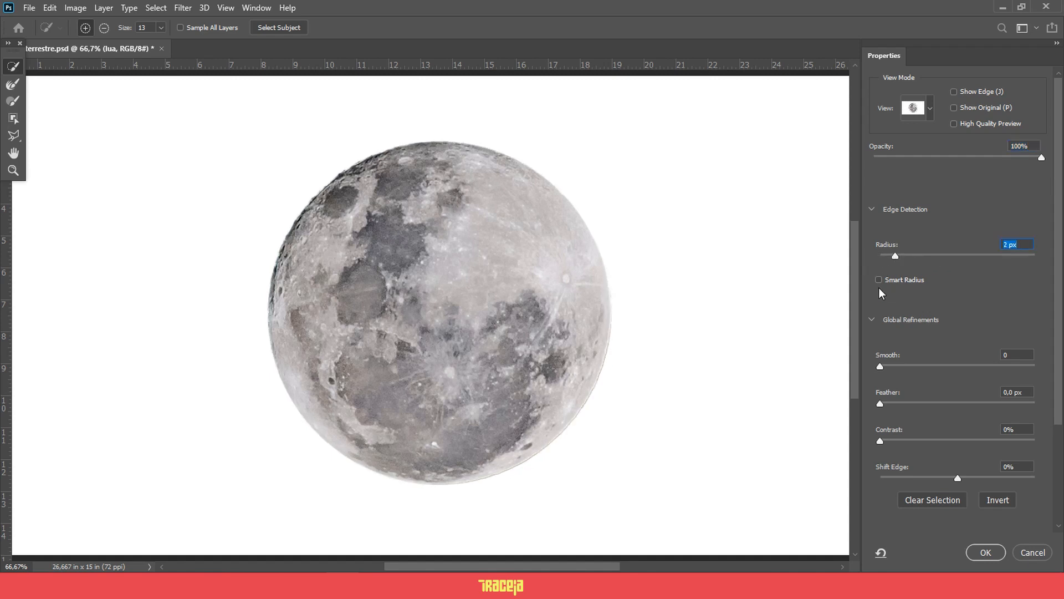
pyautogui.moveTo(881, 367); pyautogui.dragTo(890, 367)
pyautogui.moveTo(888, 371); pyautogui.dragTo(882, 405)
pyautogui.moveTo(958, 478); pyautogui.dragTo(941, 476)
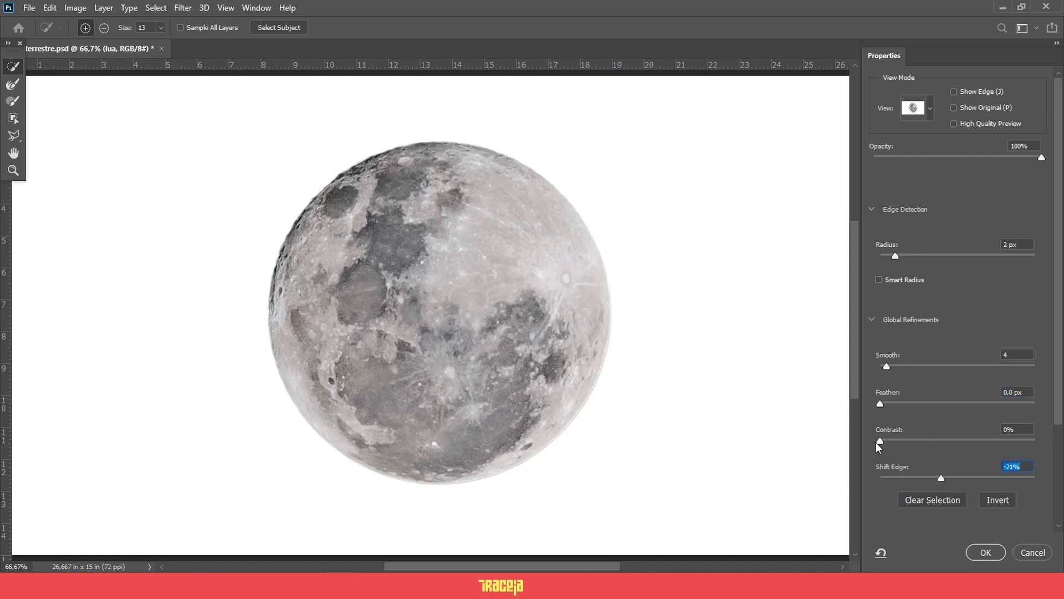
# - Set the moon edge's Contrast to 6%, Feather to 1.0 px and Radius to 1 px, with High Quality Preview on
pyautogui.moveTo(881, 444); pyautogui.dragTo(888, 442)
pyautogui.moveTo(882, 405); pyautogui.dragTo(898, 411)
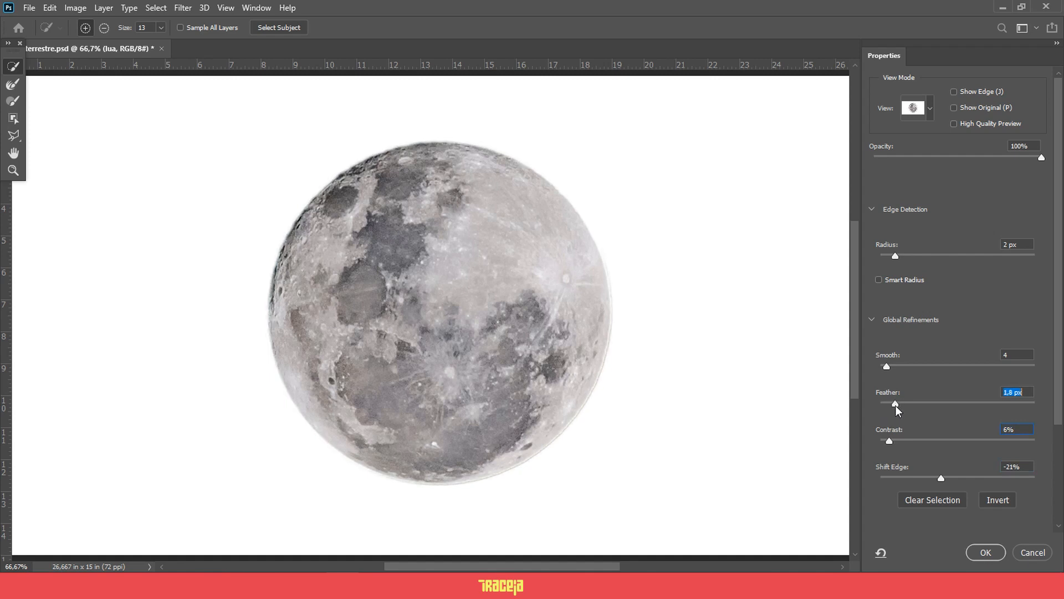
pyautogui.hotkey('ctrl', '+')
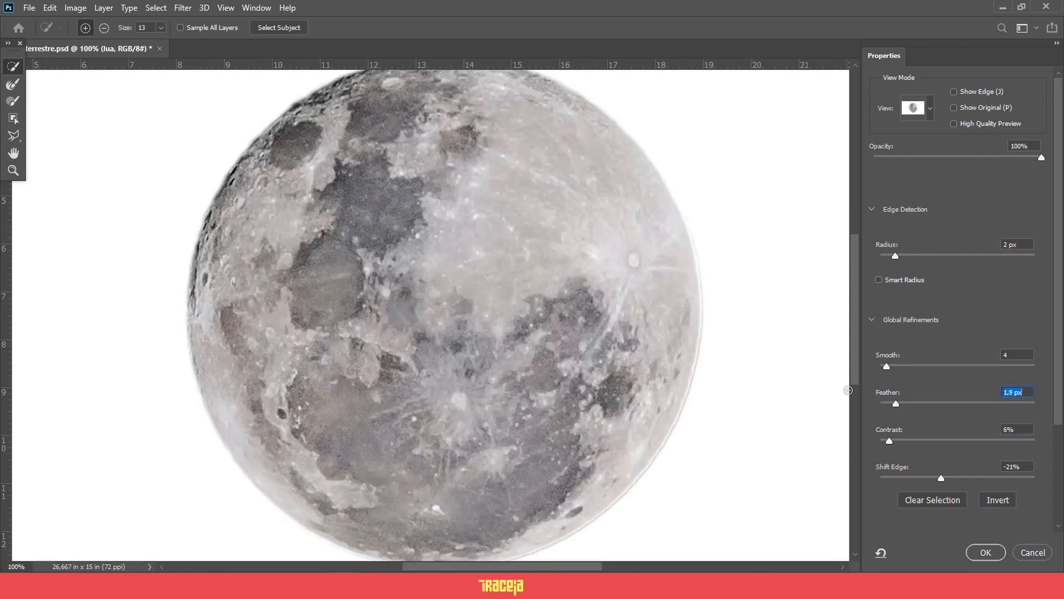
pyautogui.moveTo(895, 405)
pyautogui.mouseDown()
pyautogui.moveTo(874, 406)
pyautogui.moveTo(890, 406)
pyautogui.mouseUp()
pyautogui.moveTo(887, 365)
pyautogui.mouseDown()
pyautogui.moveTo(902, 365)
pyautogui.moveTo(885, 367)
pyautogui.mouseUp()
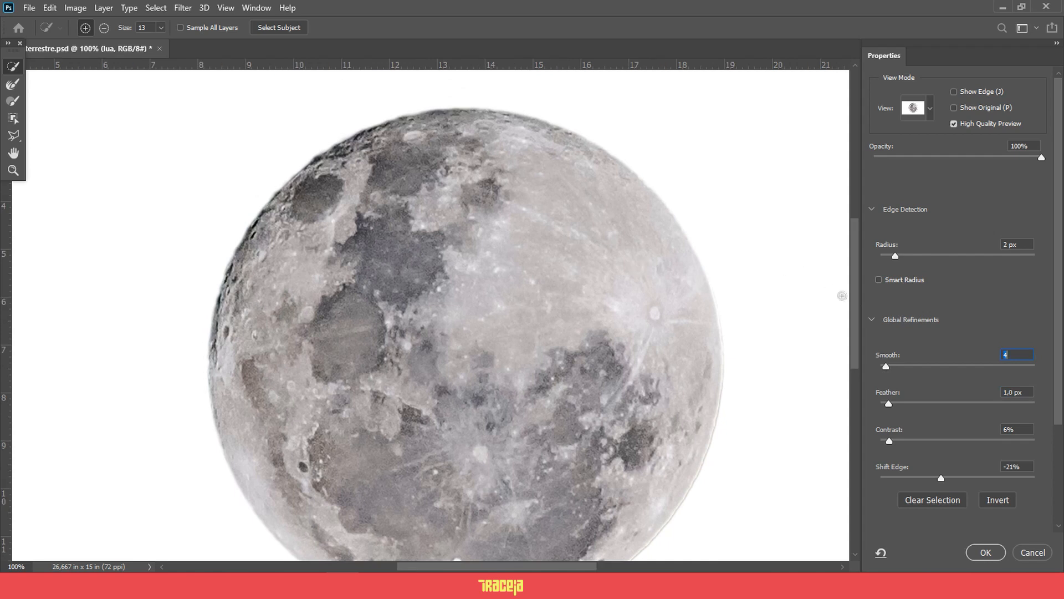
pyautogui.moveTo(895, 256)
pyautogui.mouseDown()
pyautogui.moveTo(874, 266)
pyautogui.moveTo(890, 266)
pyautogui.mouseUp()
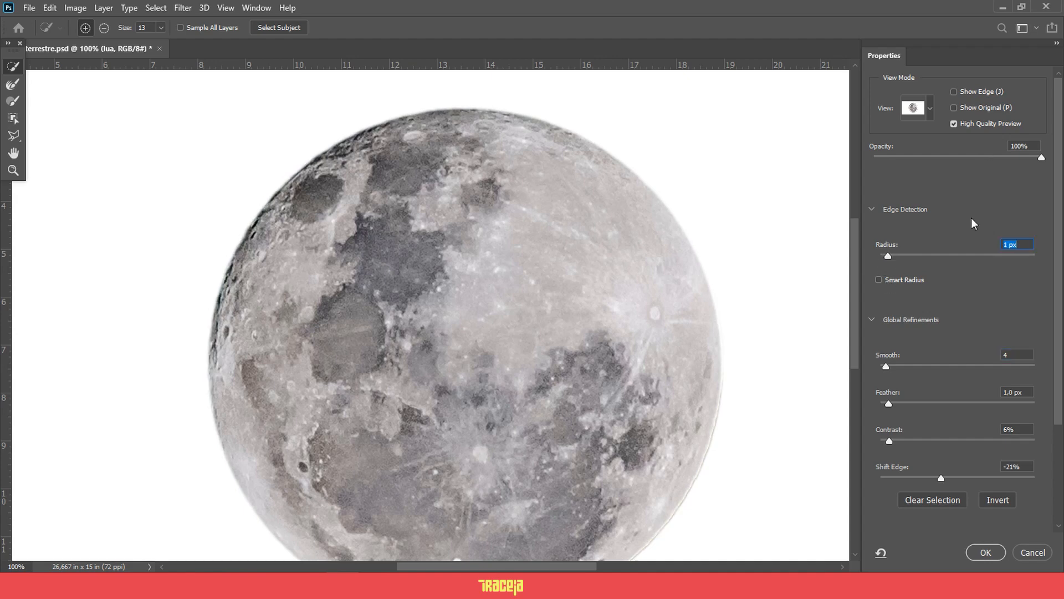
# - Preview the moon cut-out On Layers and output the refined selection as a layer mask
pyautogui.click(934, 114)
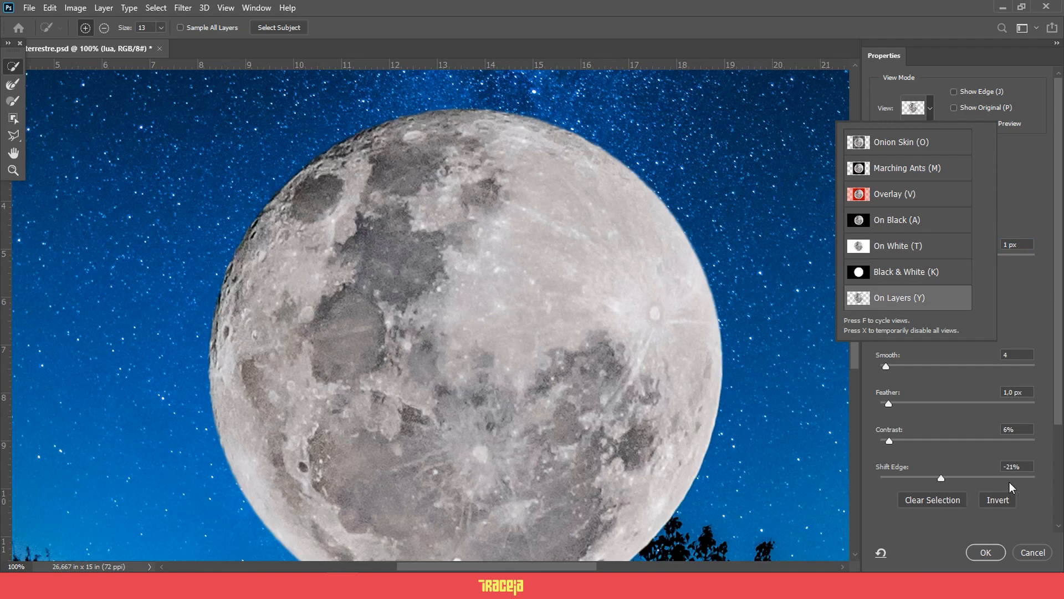
pyautogui.click(1033, 501)
pyautogui.moveTo(1060, 396); pyautogui.dragTo(1054, 488)
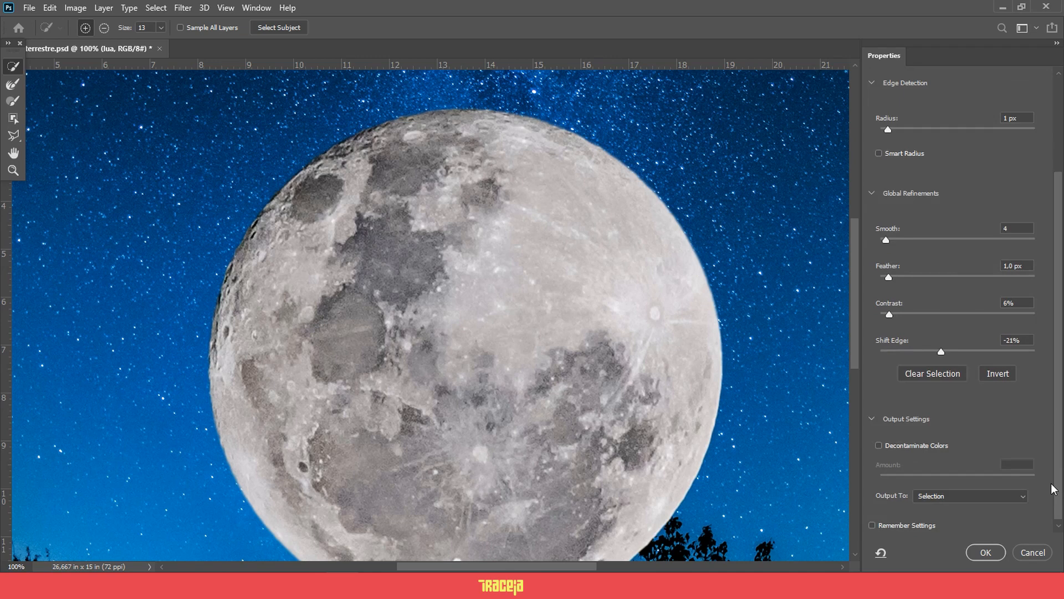
pyautogui.click(946, 494)
pyautogui.click(949, 518)
pyautogui.click(987, 552)
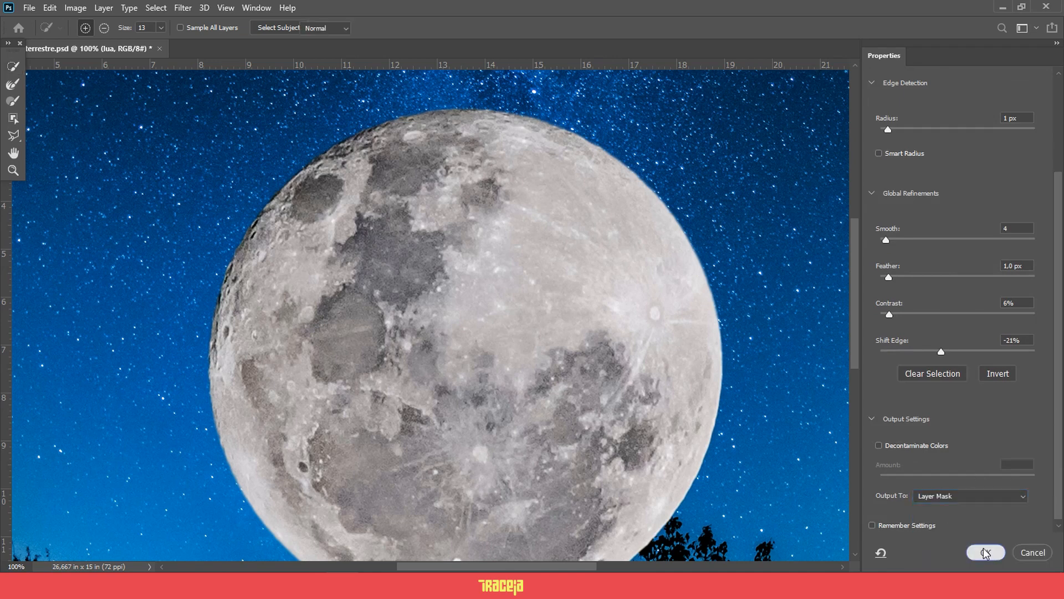
pyautogui.hotkey('ctrl', '-')
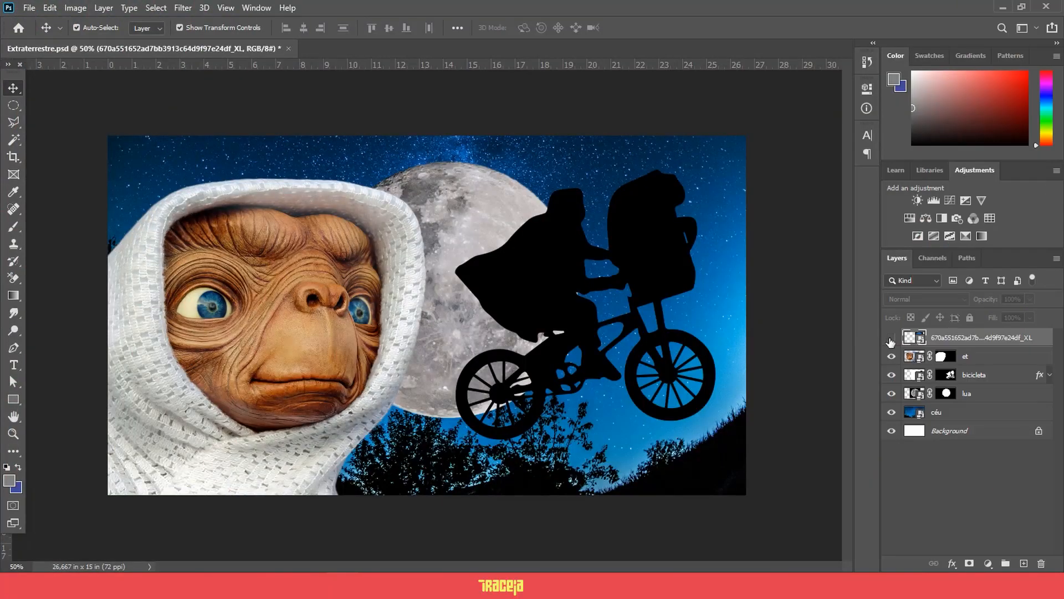
# - Show the E.T. film poster reference layer to examine its composition, and hide it again
pyautogui.click(892, 339)
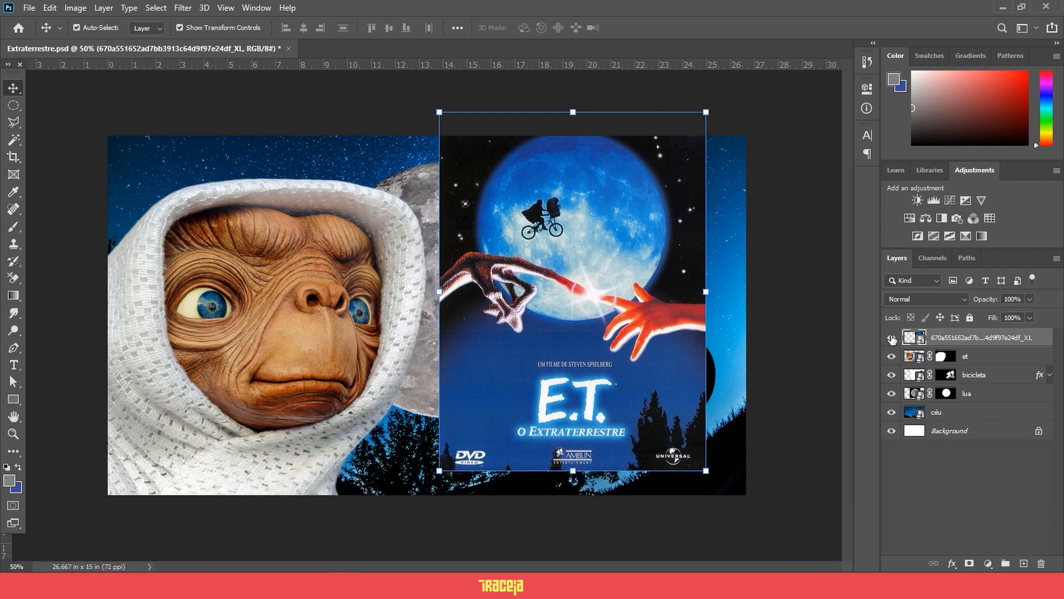
pyautogui.click(892, 338)
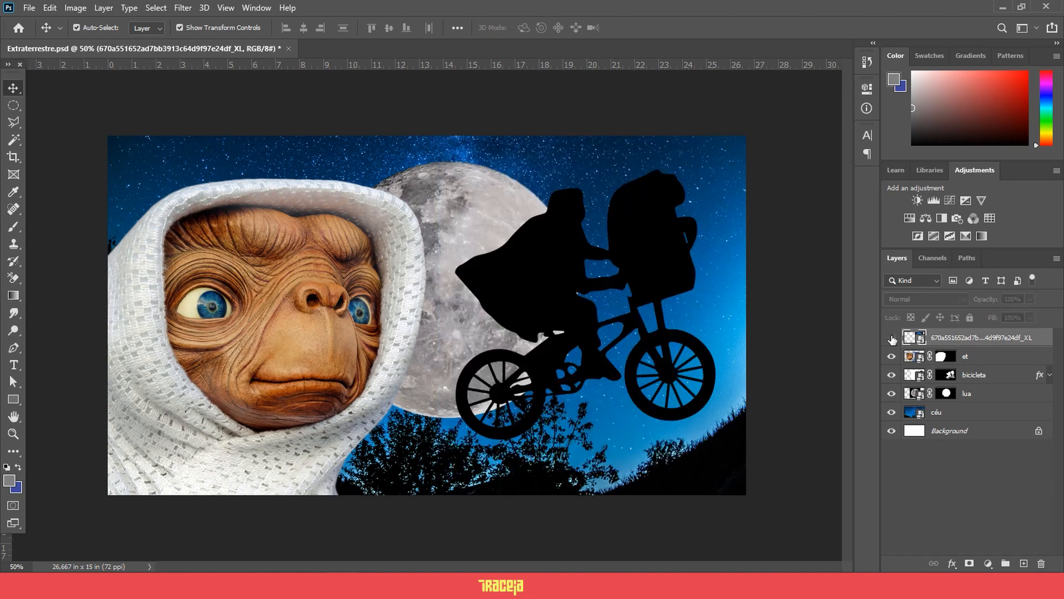
# - Scale the ET figure to 82.62%, rotate it -5.46° and place it in the lower-left corner of the canvas
pyautogui.click(348, 284)
pyautogui.moveTo(571, 166); pyautogui.dragTo(484, 222)
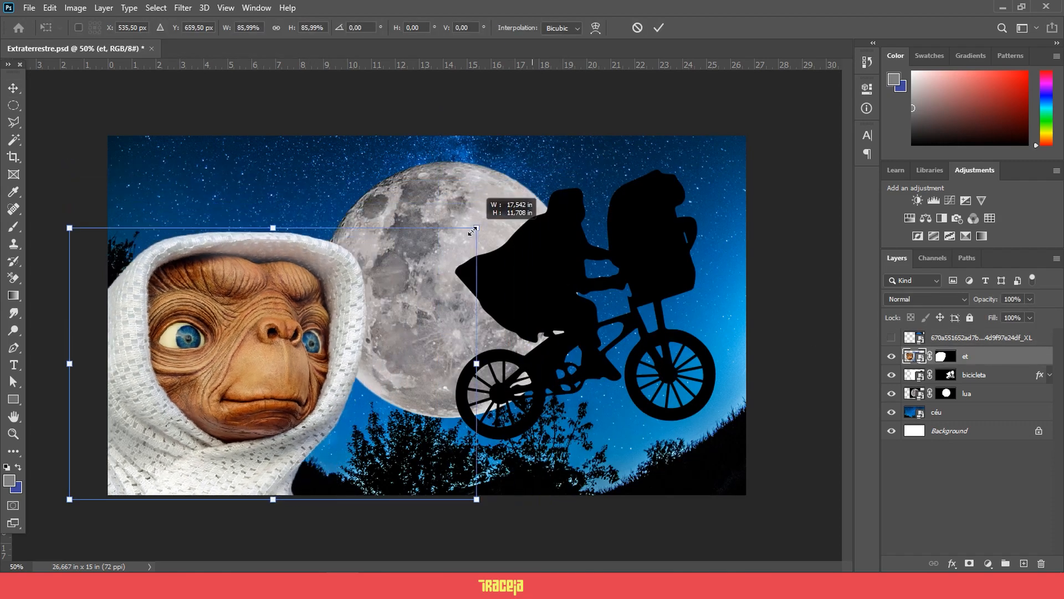
pyautogui.moveTo(243, 438); pyautogui.dragTo(272, 455)
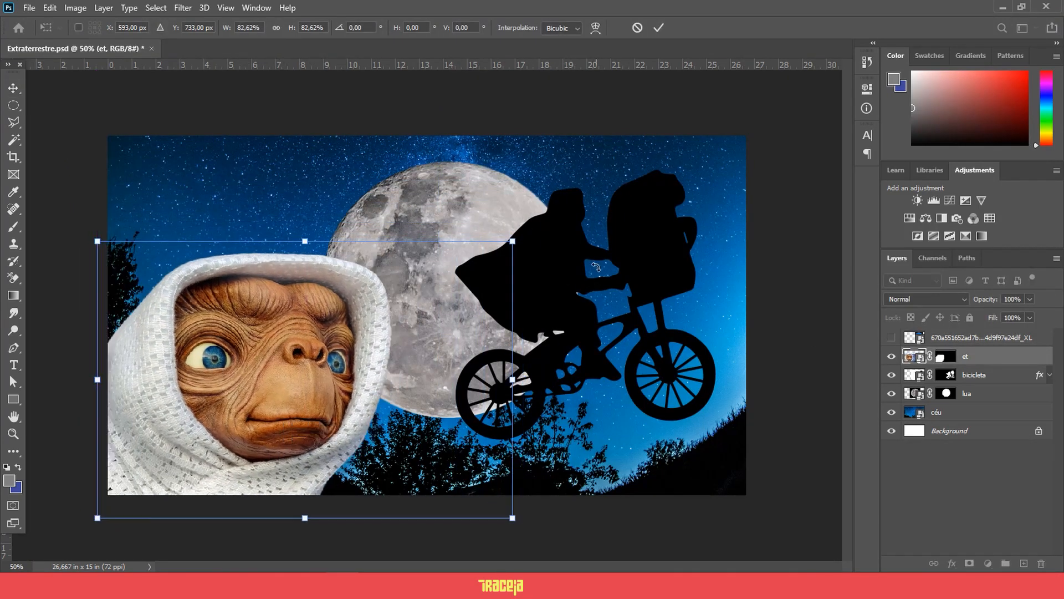
pyautogui.moveTo(561, 242); pyautogui.dragTo(546, 218)
pyautogui.moveTo(390, 304); pyautogui.dragTo(386, 295)
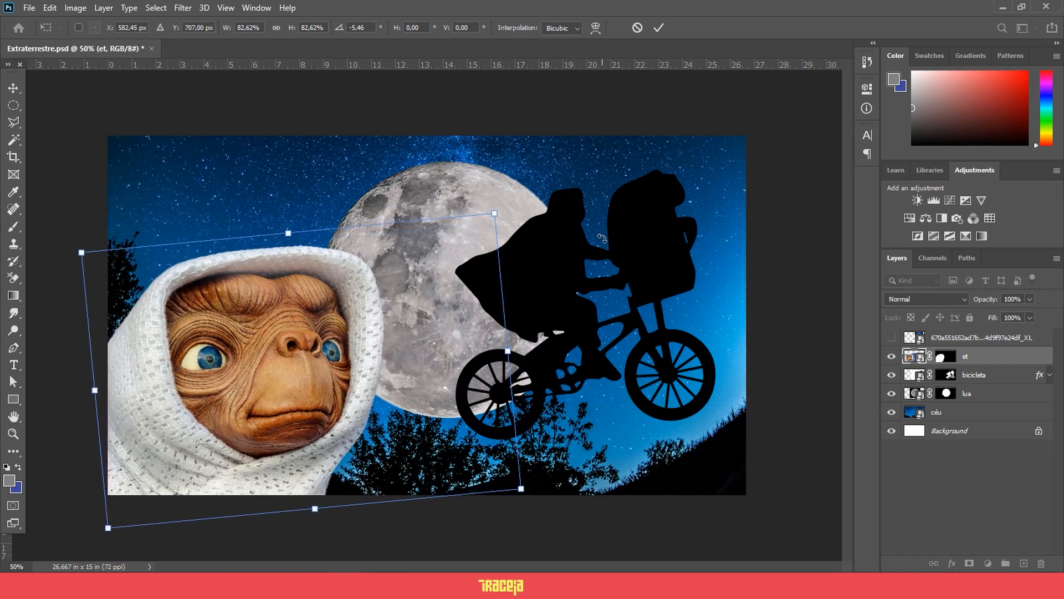
pyautogui.press('Return')
# - Enlarge the moon, rotate it roughly a quarter turn and move it behind ET's head so the canvas's upper edge crops it
pyautogui.click(954, 394)
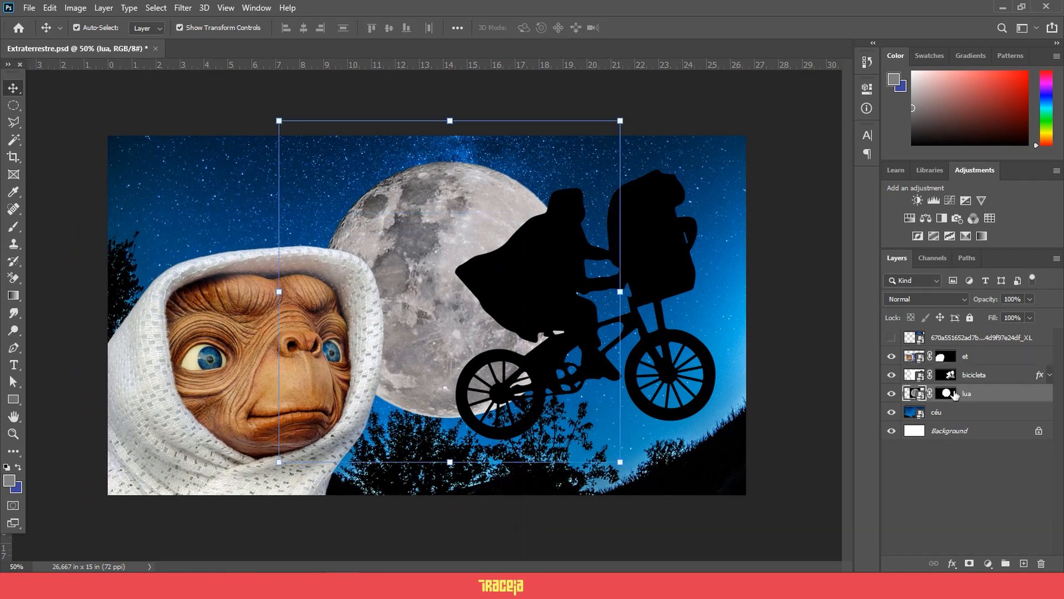
pyautogui.hotkey('ctrl', 't')
pyautogui.moveTo(567, 361); pyautogui.dragTo(481, 297)
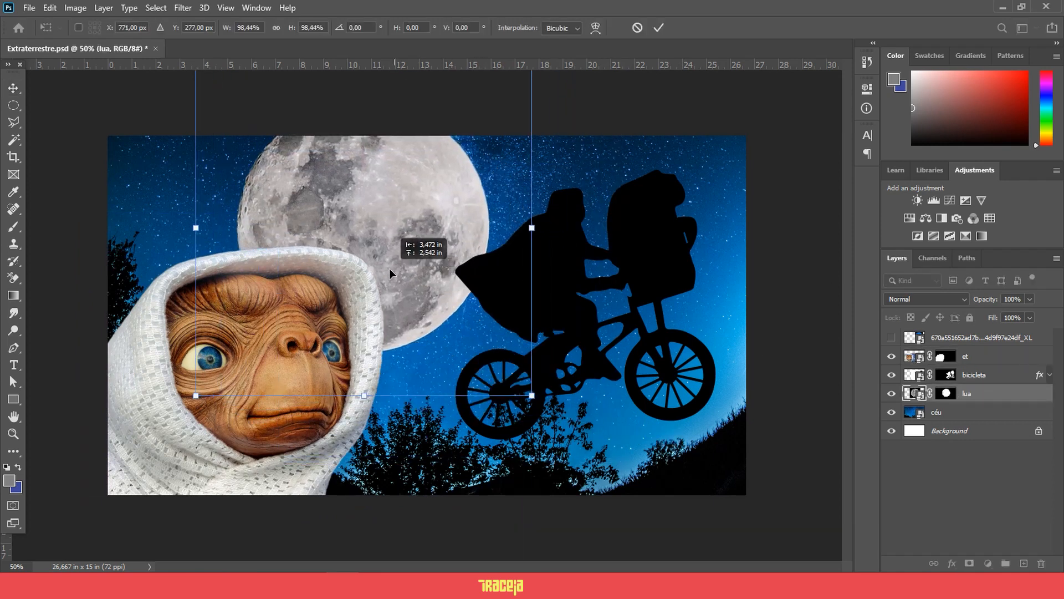
pyautogui.moveTo(531, 396); pyautogui.dragTo(561, 409)
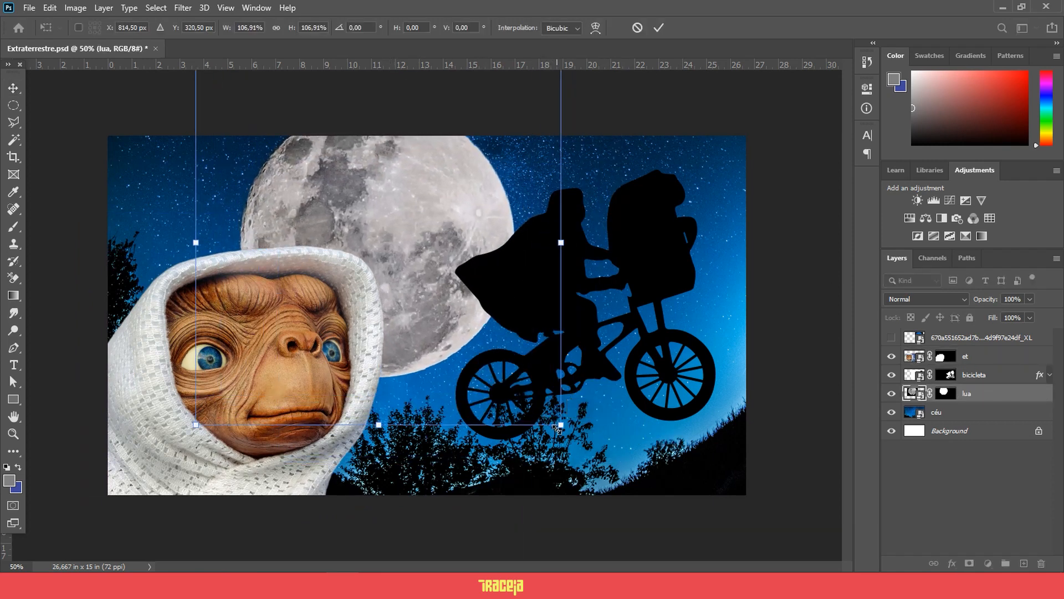
pyautogui.moveTo(457, 347)
pyautogui.mouseDown()
pyautogui.moveTo(468, 319)
pyautogui.moveTo(459, 329)
pyautogui.mouseUp()
pyautogui.moveTo(598, 430); pyautogui.dragTo(168, 368)
pyautogui.moveTo(421, 309); pyautogui.dragTo(431, 315)
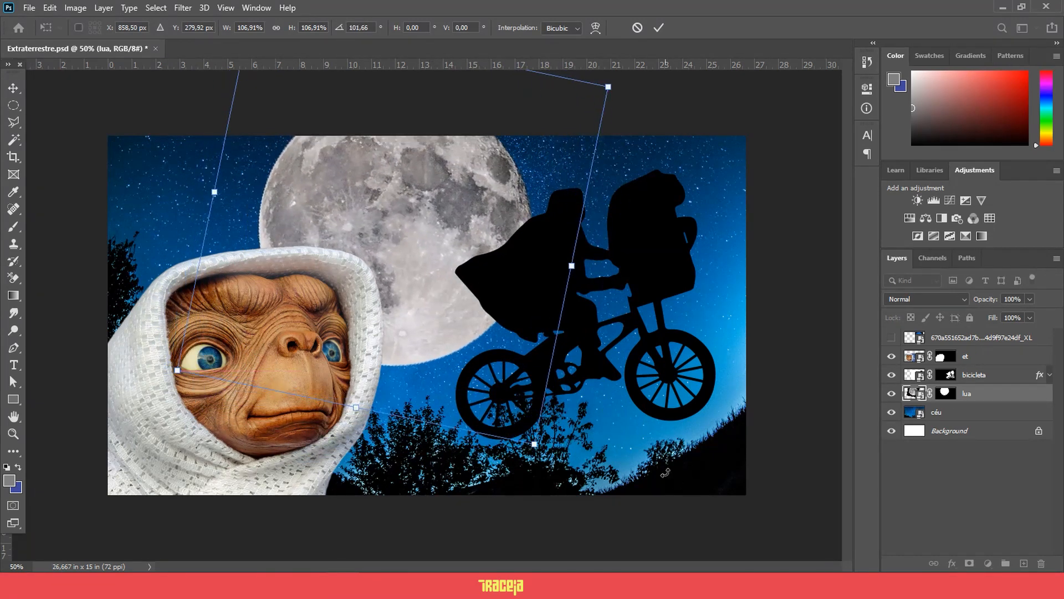
pyautogui.moveTo(665, 472); pyautogui.dragTo(669, 445)
pyautogui.moveTo(512, 312); pyautogui.dragTo(502, 306)
pyautogui.press('Return')
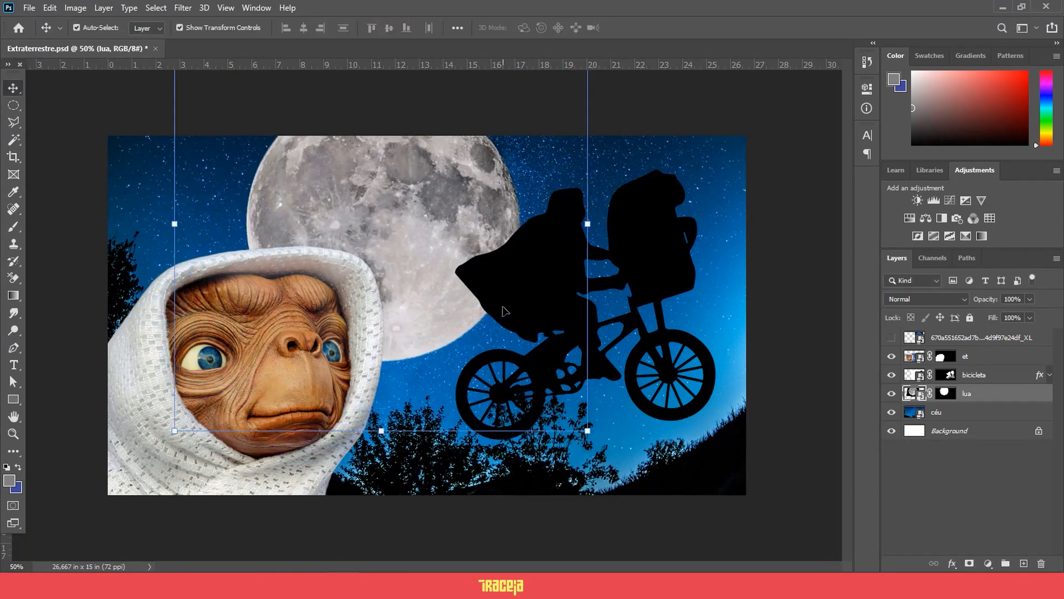
# - Show the film poster reference layer to compare its composition with the new layout, and hide it again
pyautogui.click(758, 281)
pyautogui.click(891, 338)
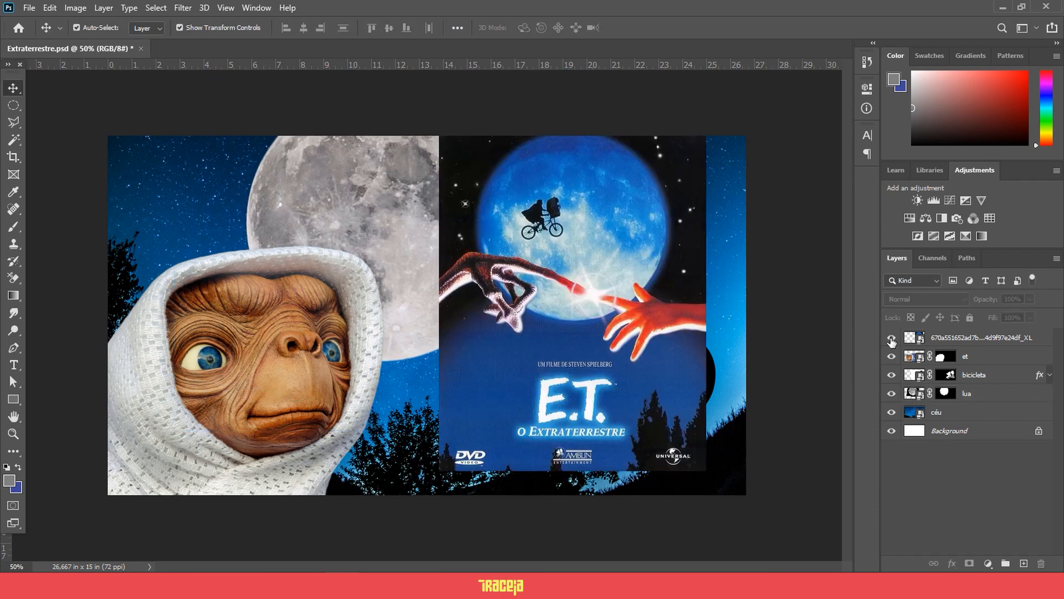
pyautogui.click(890, 338)
# - Scale the bicycle silhouette down and place it over the moon, above ET's head
pyautogui.click(555, 286)
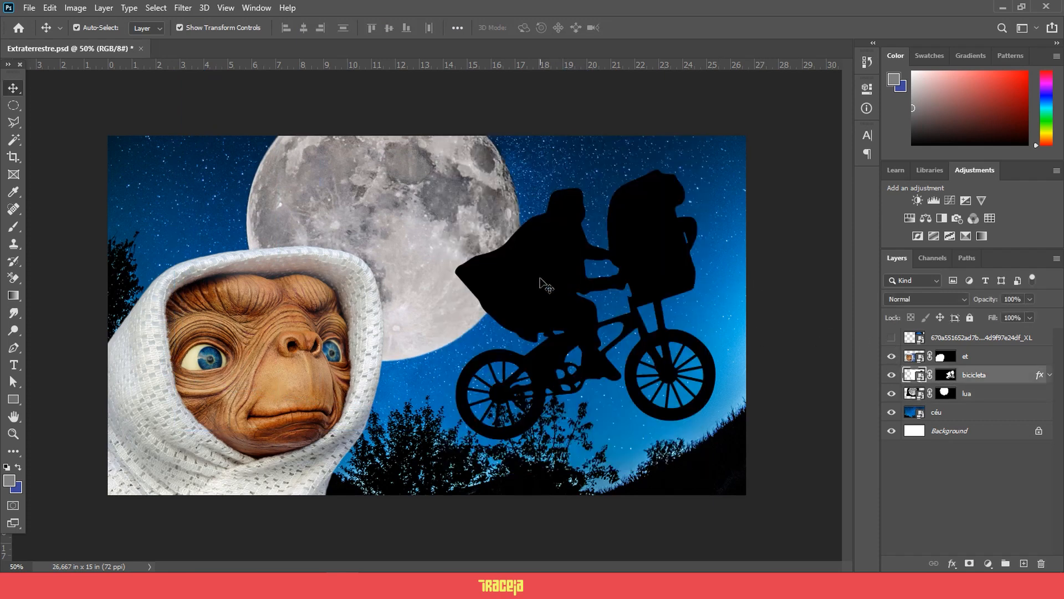
pyautogui.moveTo(320, 469); pyautogui.dragTo(600, 308)
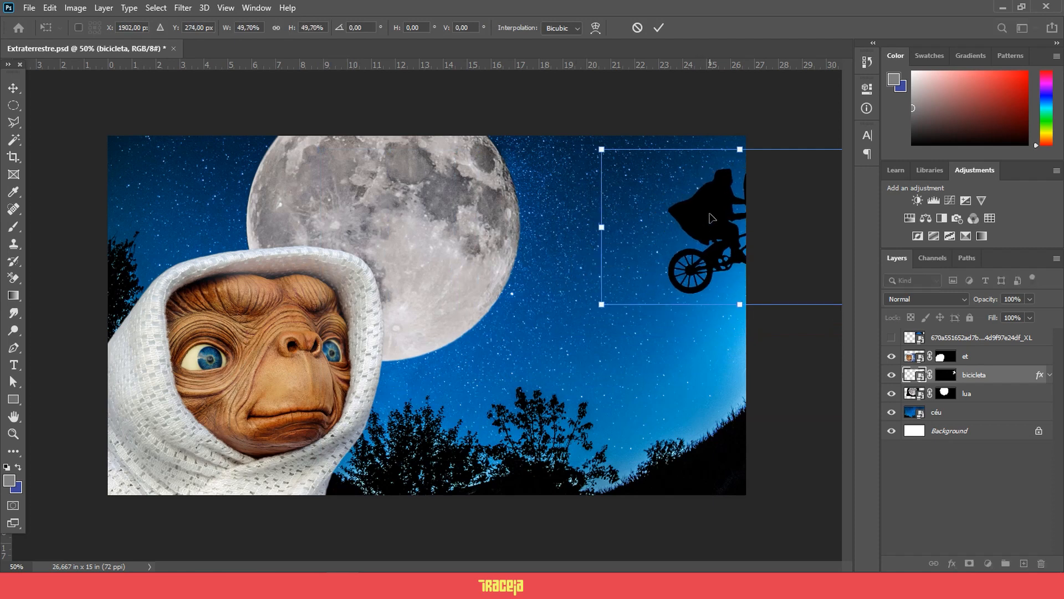
pyautogui.moveTo(711, 212); pyautogui.dragTo(371, 211)
pyautogui.moveTo(537, 301); pyautogui.dragTo(522, 292)
pyautogui.moveTo(454, 251); pyautogui.dragTo(493, 220)
pyautogui.press('Return')
# - Lower the ET figure slightly and enlarge the moon a little behind it
pyautogui.click(556, 224)
pyautogui.moveTo(415, 254); pyautogui.dragTo(405, 249)
pyautogui.moveTo(289, 380); pyautogui.dragTo(292, 392)
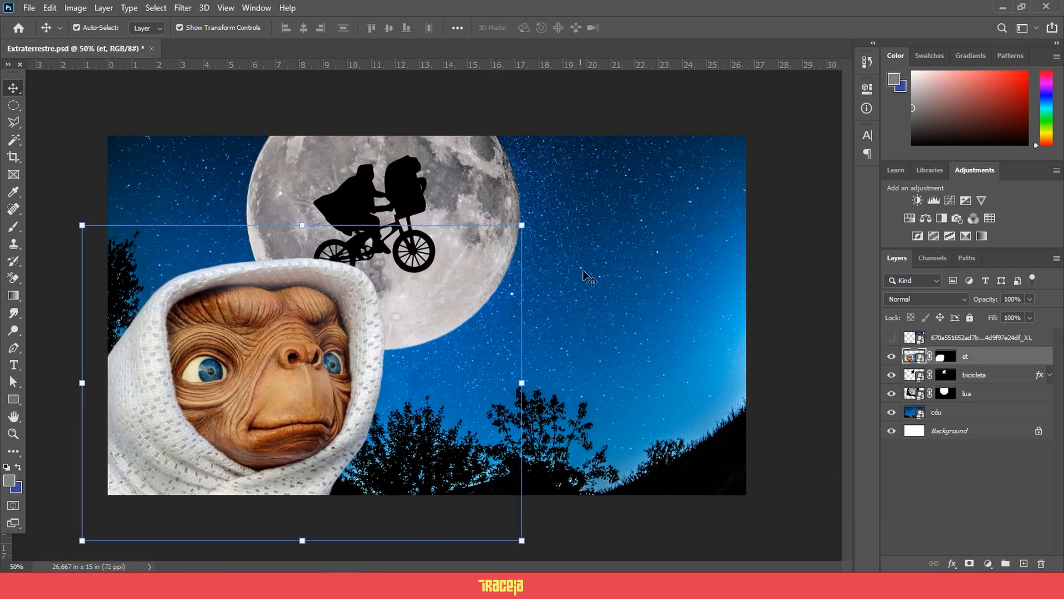
pyautogui.click(480, 371)
pyautogui.moveTo(585, 418); pyautogui.dragTo(589, 442)
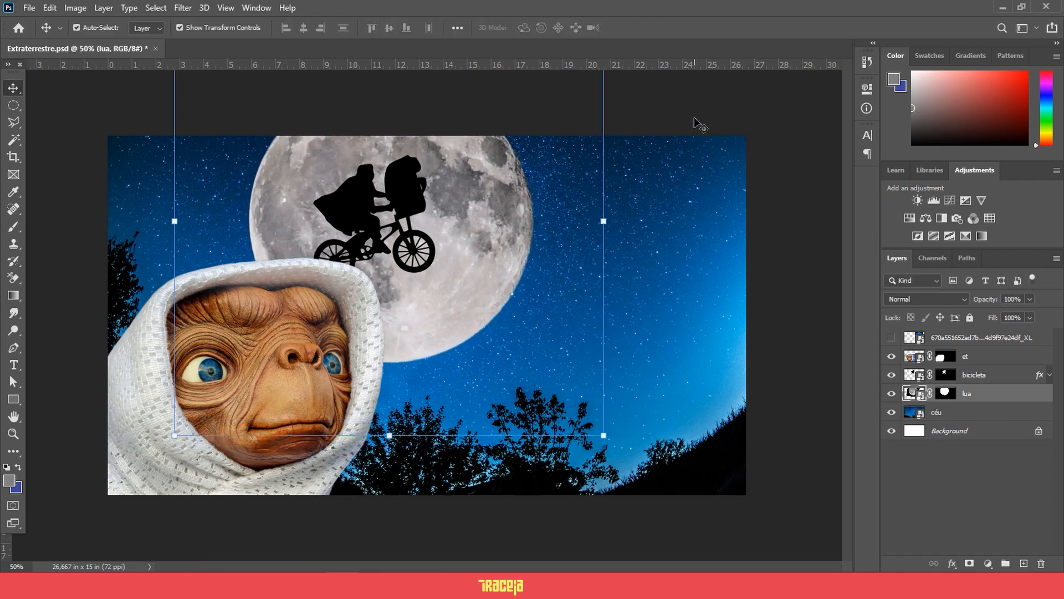
# - Fine-tune the bicycle silhouette's position over the moon, moving it slightly right and down
pyautogui.click(405, 198)
pyautogui.moveTo(405, 197); pyautogui.dragTo(413, 203)
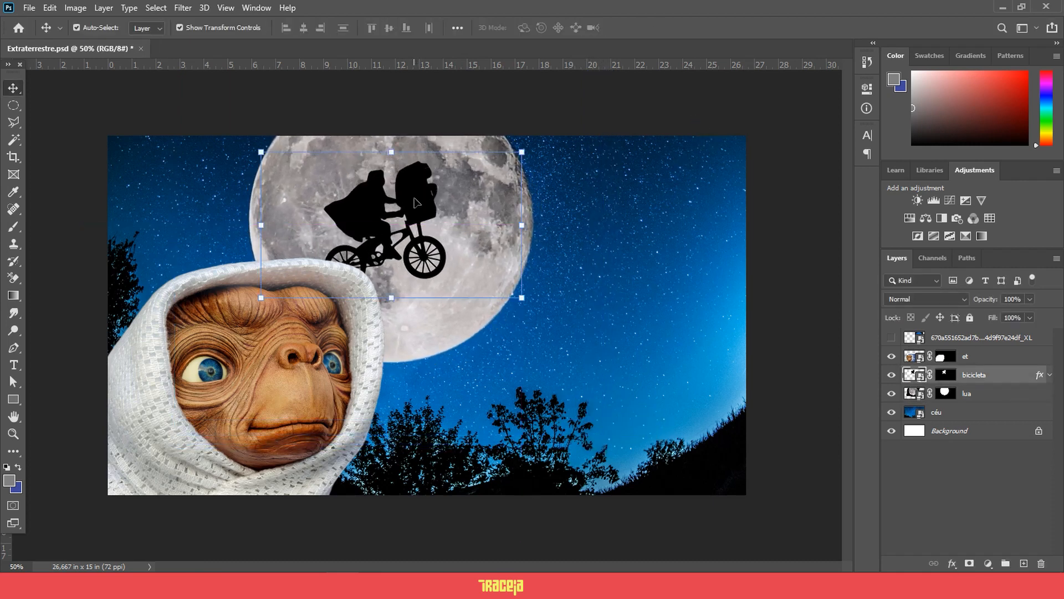
pyautogui.moveTo(382, 239); pyautogui.dragTo(381, 226)
pyautogui.click(632, 93)
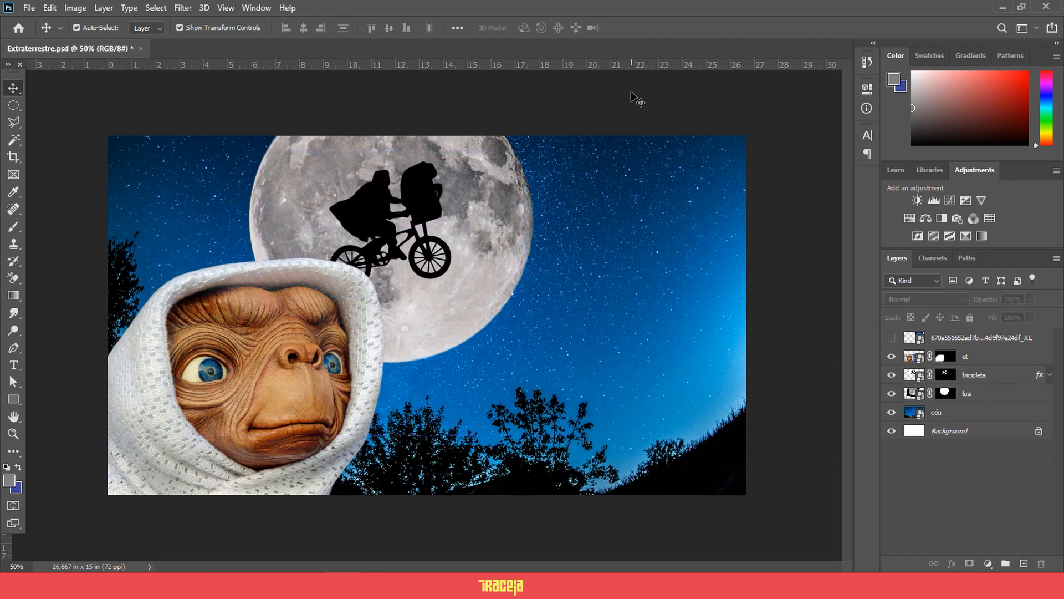
pyautogui.click(427, 194)
pyautogui.press('Down')
pyautogui.press('Down')
pyautogui.press('Down')
pyautogui.click(577, 99)
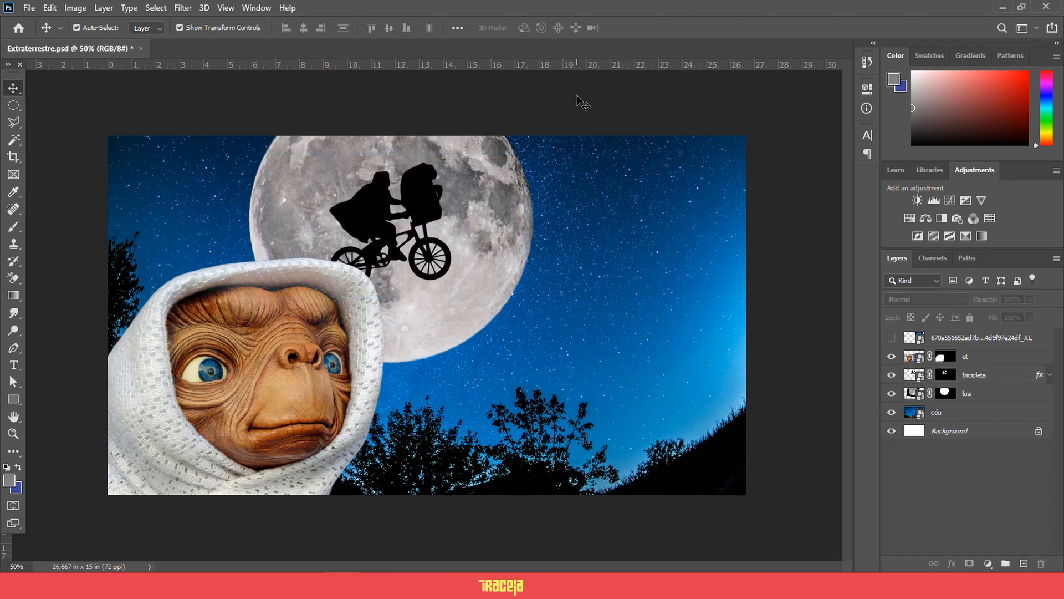
# - Shift the ET figure slightly to the left and check the bicycle silhouette's placement against it
pyautogui.moveTo(397, 428); pyautogui.dragTo(393, 429)
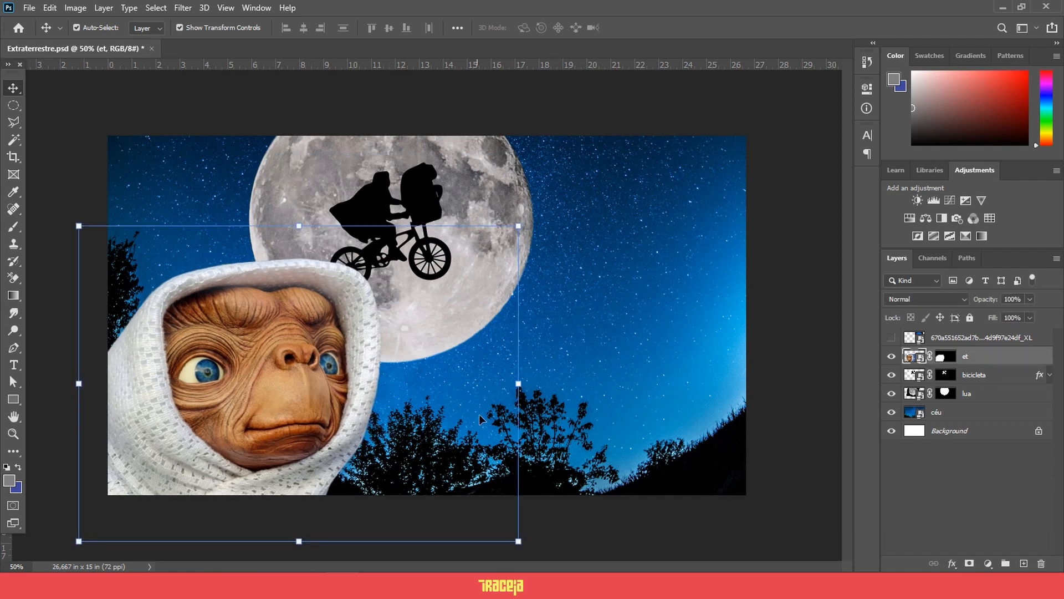
pyautogui.click(765, 353)
pyautogui.click(374, 226)
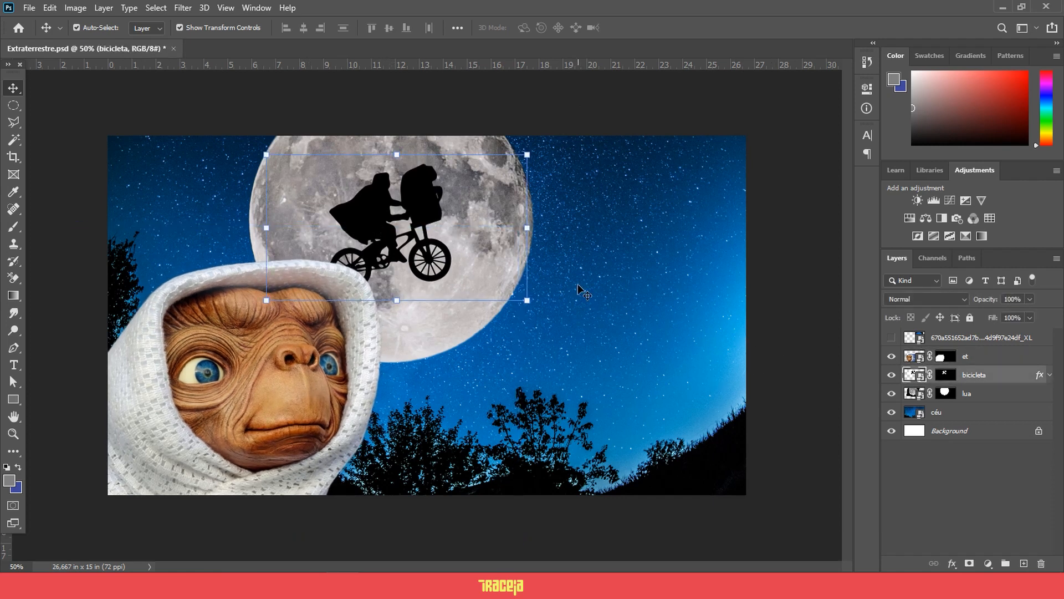
pyautogui.click(784, 304)
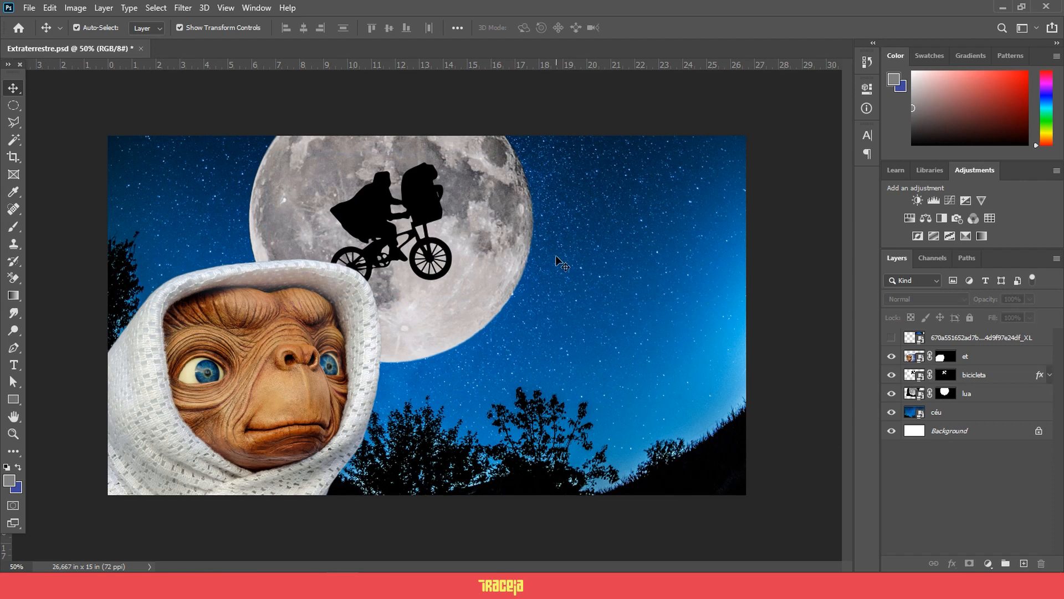
# - Add the white title text "et" in the sky right of the moon and enlarge it to 315.38 pt
pyautogui.click(14, 364)
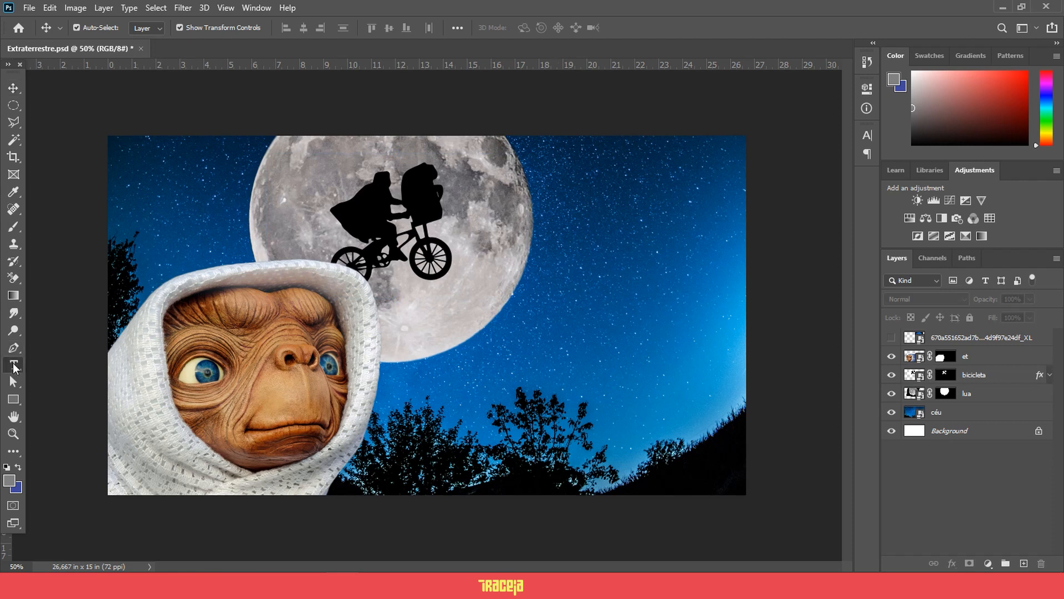
pyautogui.click(553, 298)
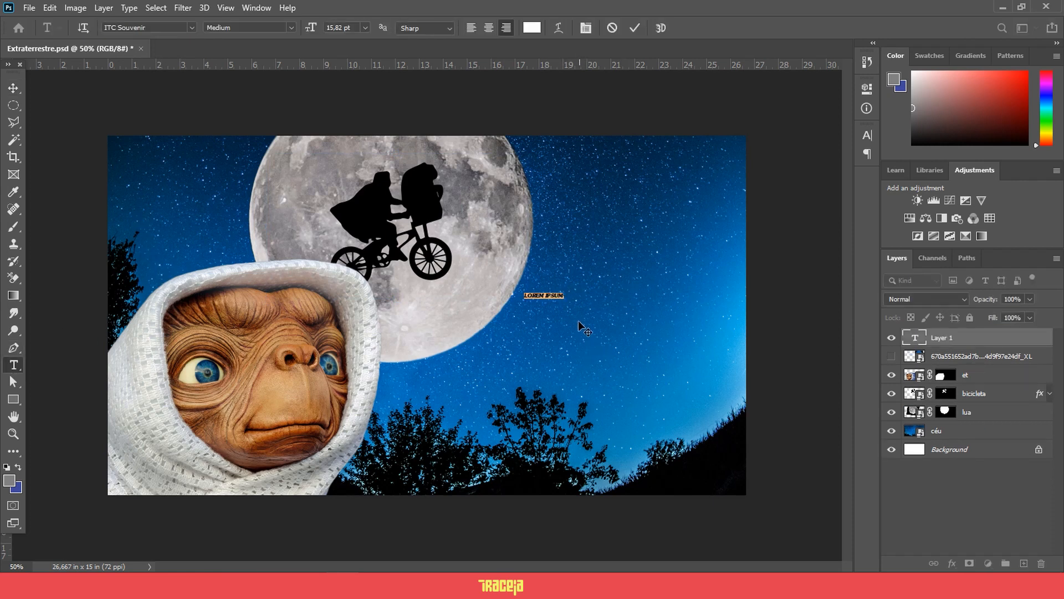
pyautogui.write('et')
pyautogui.click(13, 88)
pyautogui.moveTo(566, 299); pyautogui.dragTo(654, 330)
pyautogui.press('Return')
# - Change the title's font to Brushy Cre regular and move the title slightly down
pyautogui.doubleClick(915, 337)
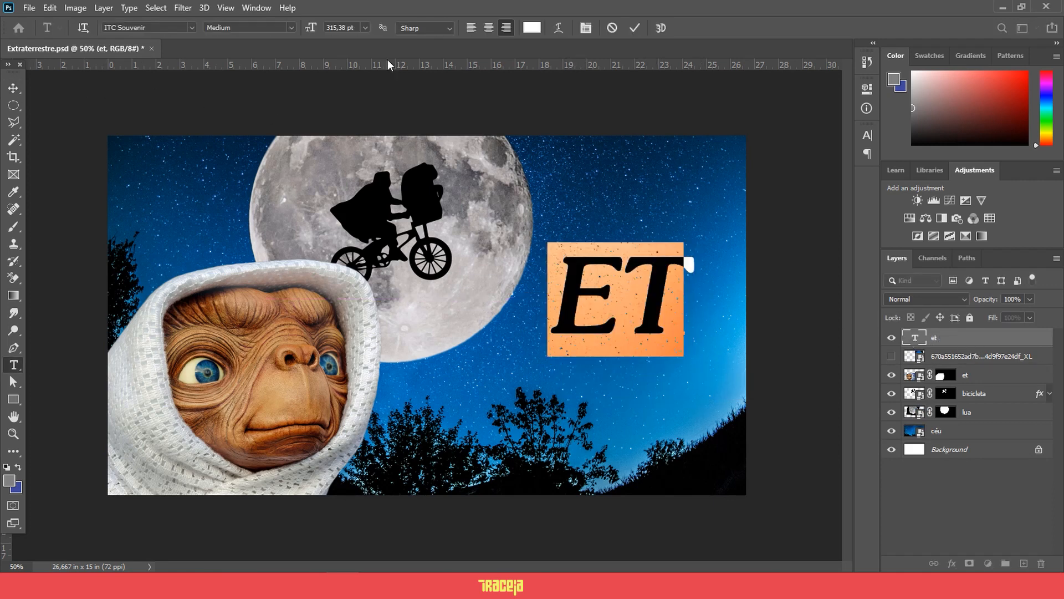
pyautogui.click(161, 29)
pyautogui.write('brus')
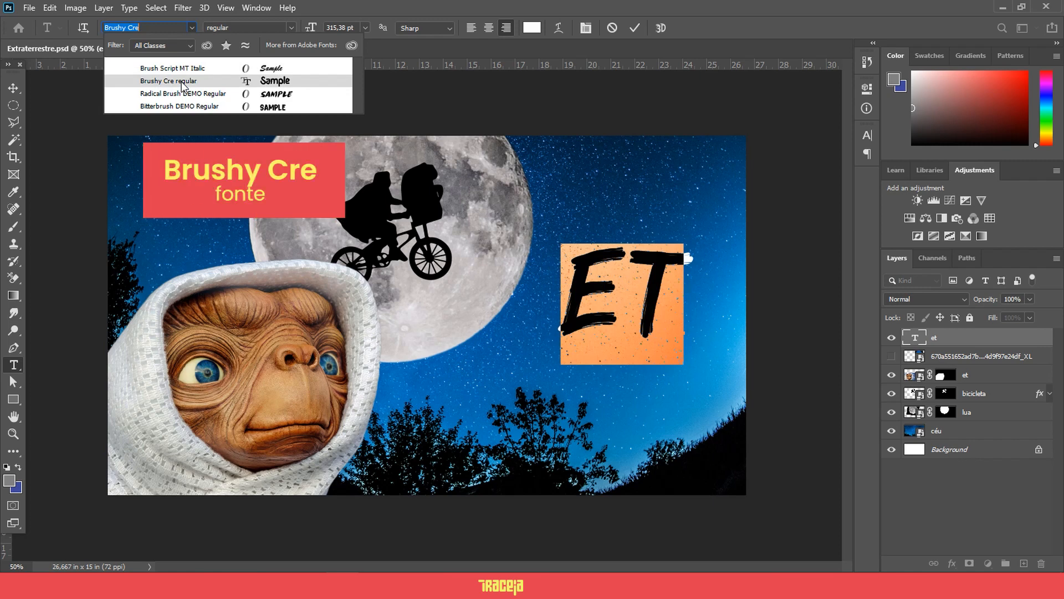
pyautogui.click(182, 83)
pyautogui.click(14, 88)
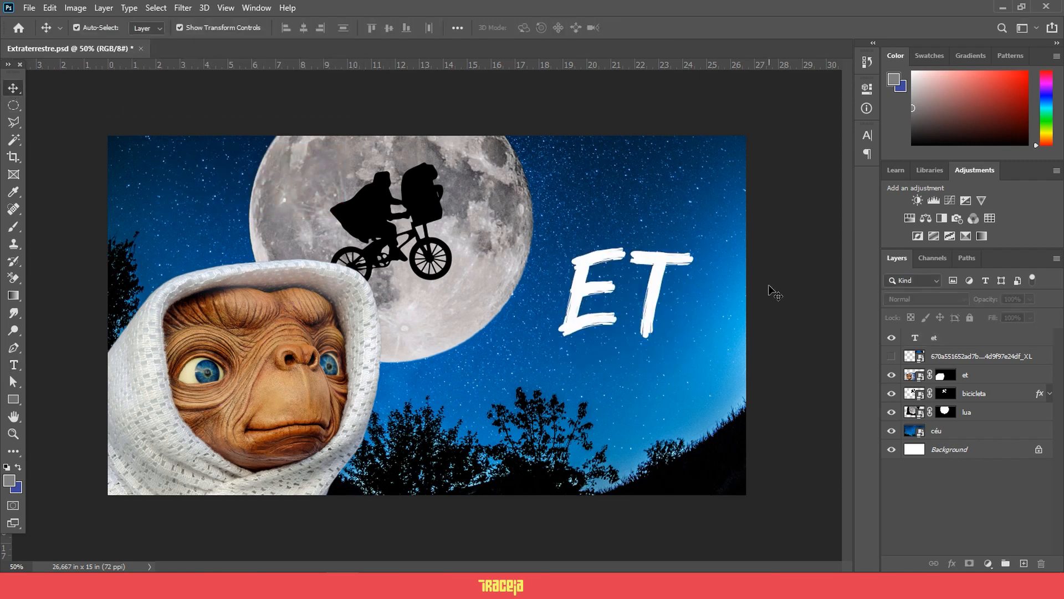
pyautogui.moveTo(654, 284); pyautogui.dragTo(652, 293)
# - Insert a period after each letter of the title so that it reads "e.t."
pyautogui.click(914, 338)
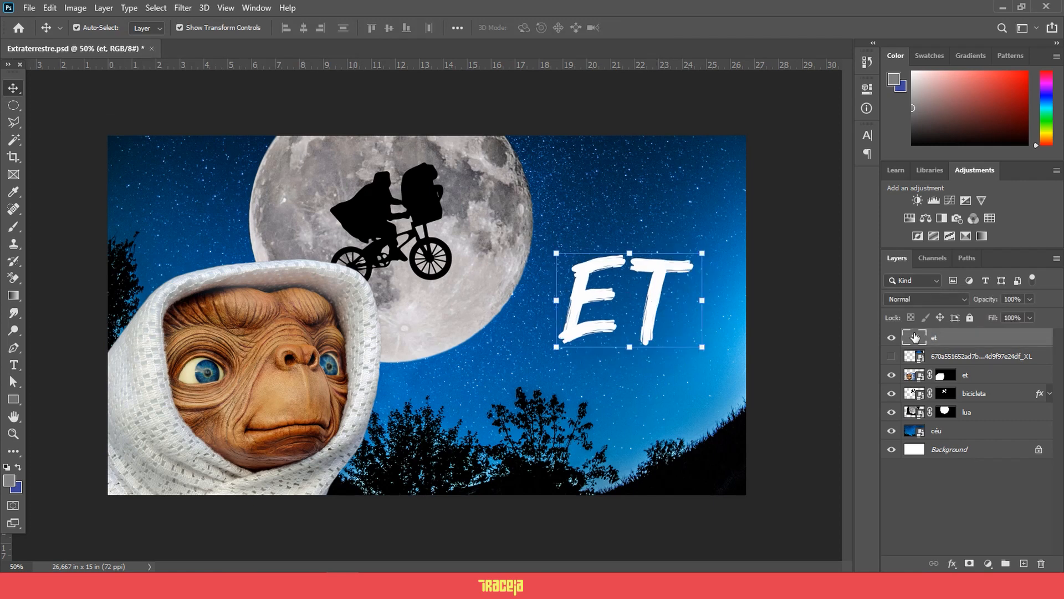
pyautogui.doubleClick(915, 337)
pyautogui.click(639, 331)
pyautogui.write('.')
pyautogui.press('End')
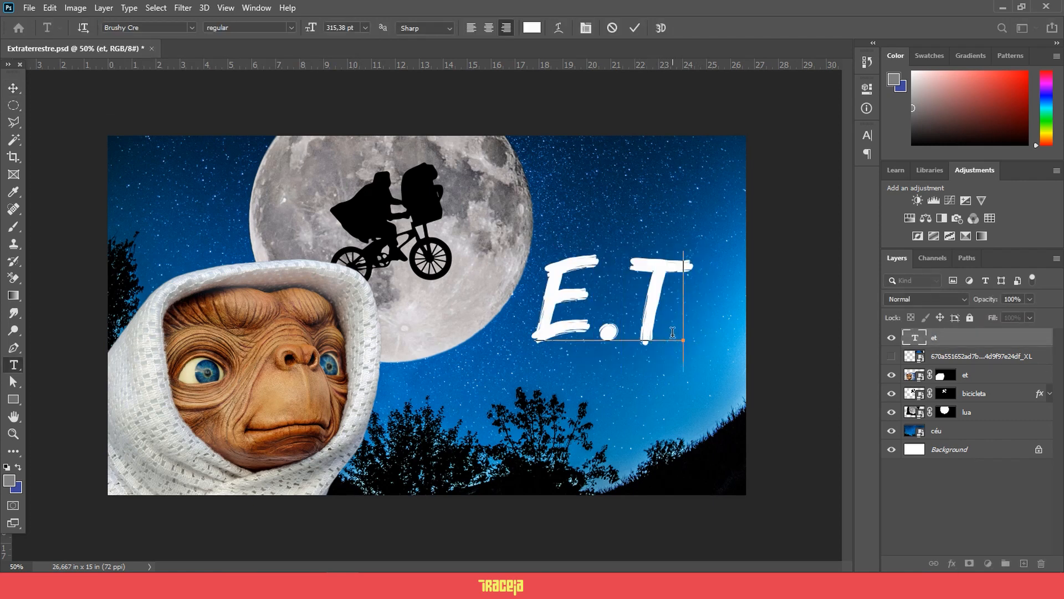
pyautogui.write('.')
pyautogui.press('Left')
pyautogui.press('Left')
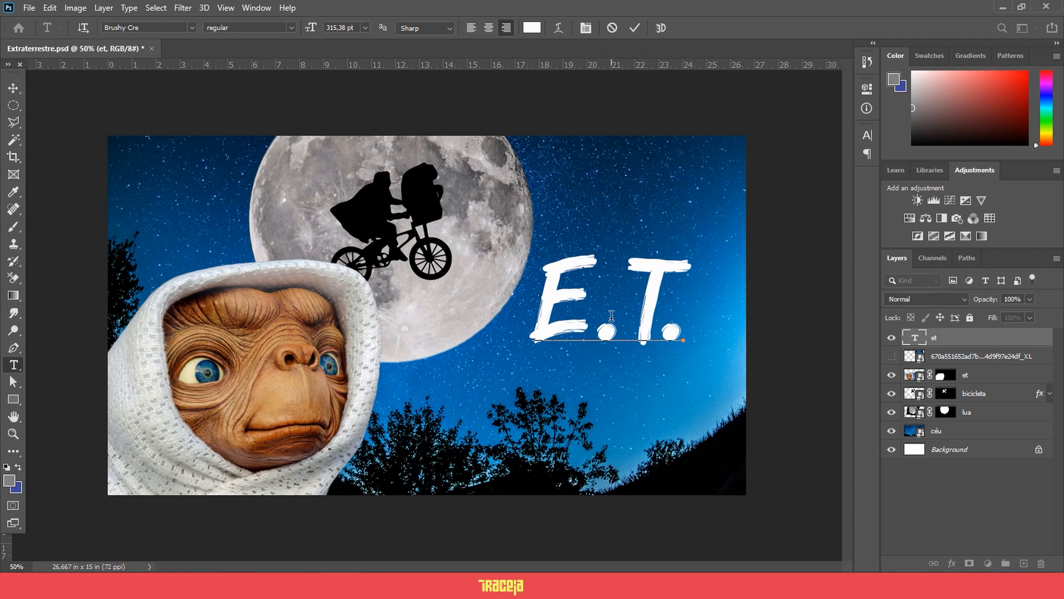
# - Tighten the character spacing around the title's first period so the E and T sit closer together
pyautogui.moveTo(611, 316)
pyautogui.mouseDown()
pyautogui.moveTo(604, 321)
pyautogui.moveTo(618, 335)
pyautogui.moveTo(601, 333)
pyautogui.mouseUp()
pyautogui.click(735, 320)
pyautogui.hotkey('alt', 'Left')
pyautogui.hotkey('alt', 'Left')
pyautogui.hotkey('alt', 'Left')
pyautogui.hotkey('alt', 'Left')
pyautogui.hotkey('alt', 'Left')
pyautogui.hotkey('alt', 'Left')
pyautogui.hotkey('alt', 'Left')
pyautogui.hotkey('alt', 'Left')
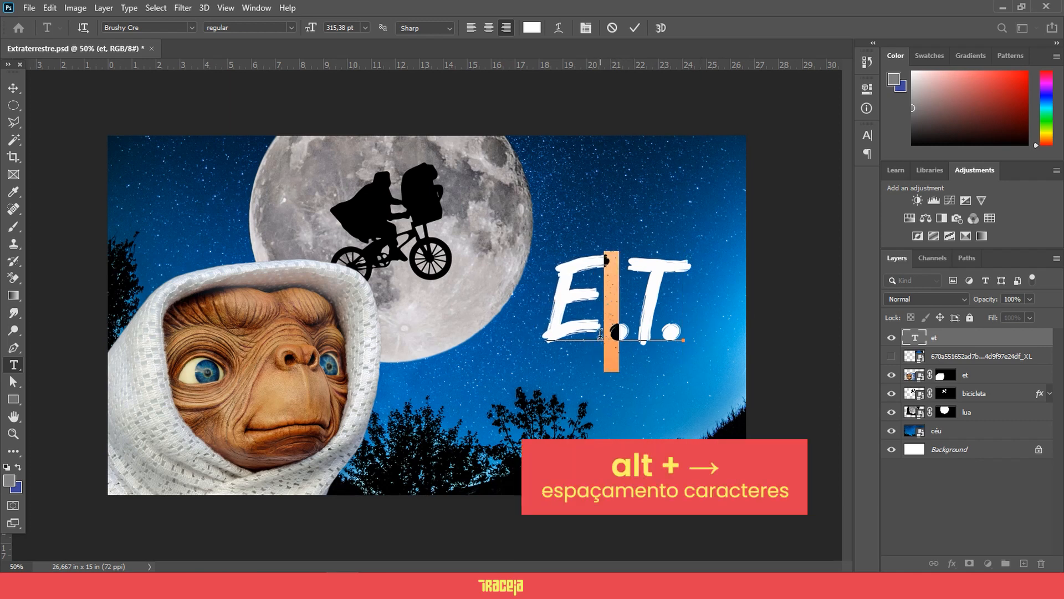
pyautogui.click(696, 262)
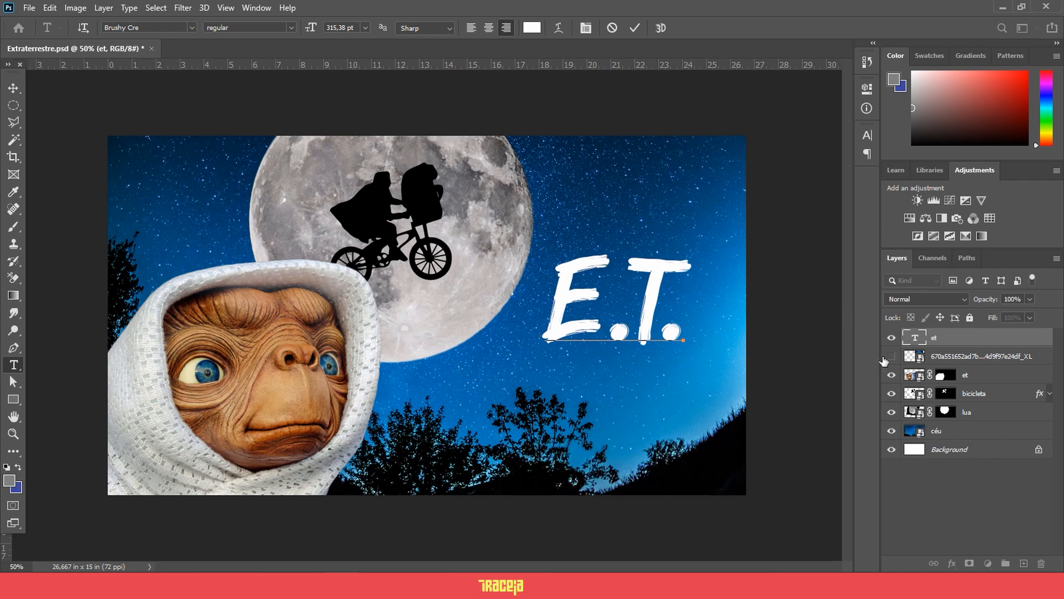
# - Compare the title with the film poster reference layer, hide the reference again and move the title slightly up and right
pyautogui.click(891, 356)
pyautogui.press('v')
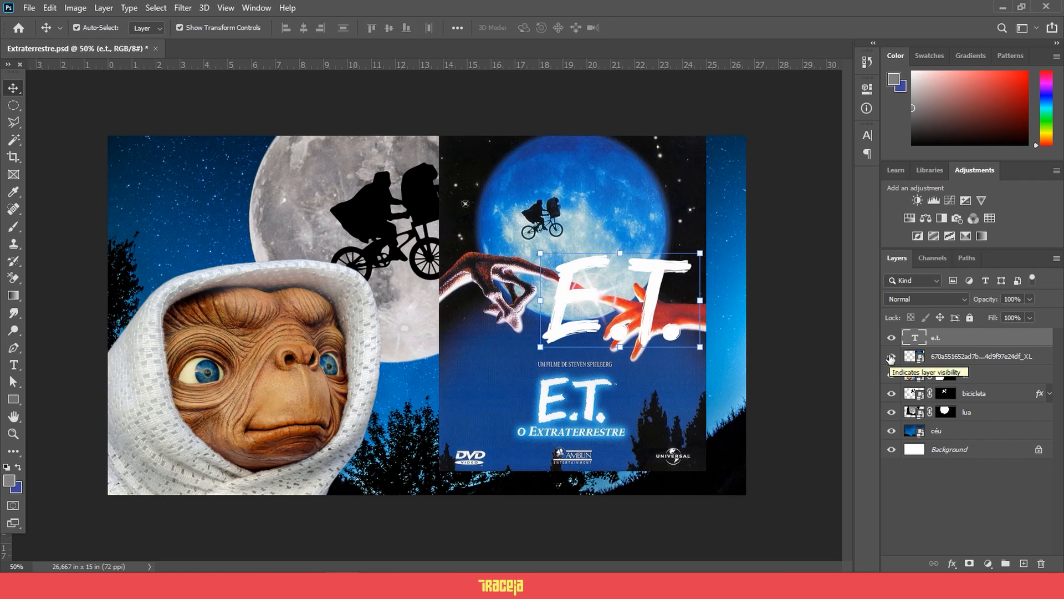
pyautogui.click(891, 355)
pyautogui.click(775, 310)
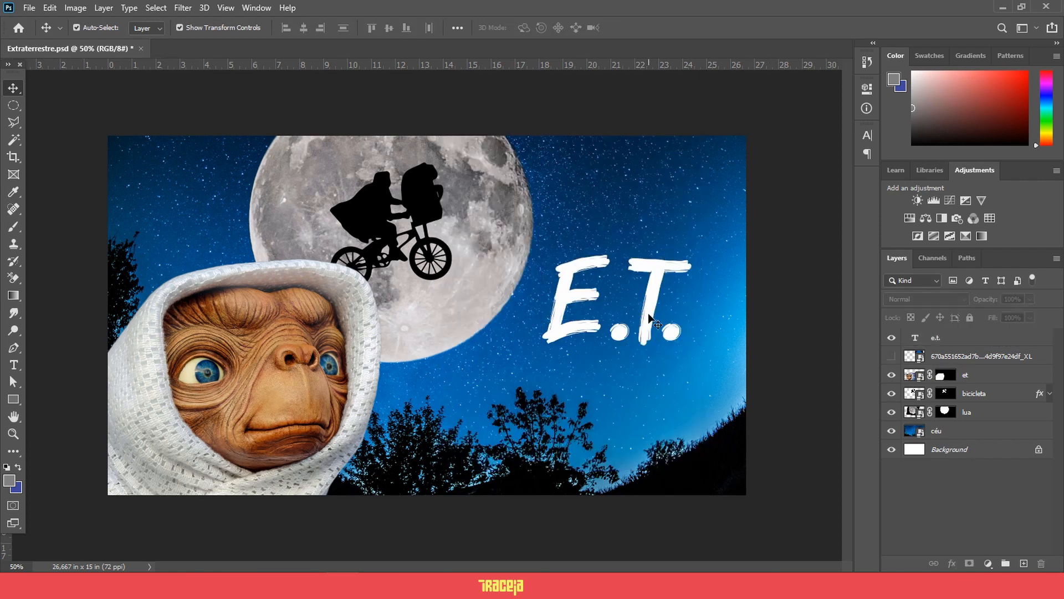
pyautogui.moveTo(648, 312); pyautogui.dragTo(657, 305)
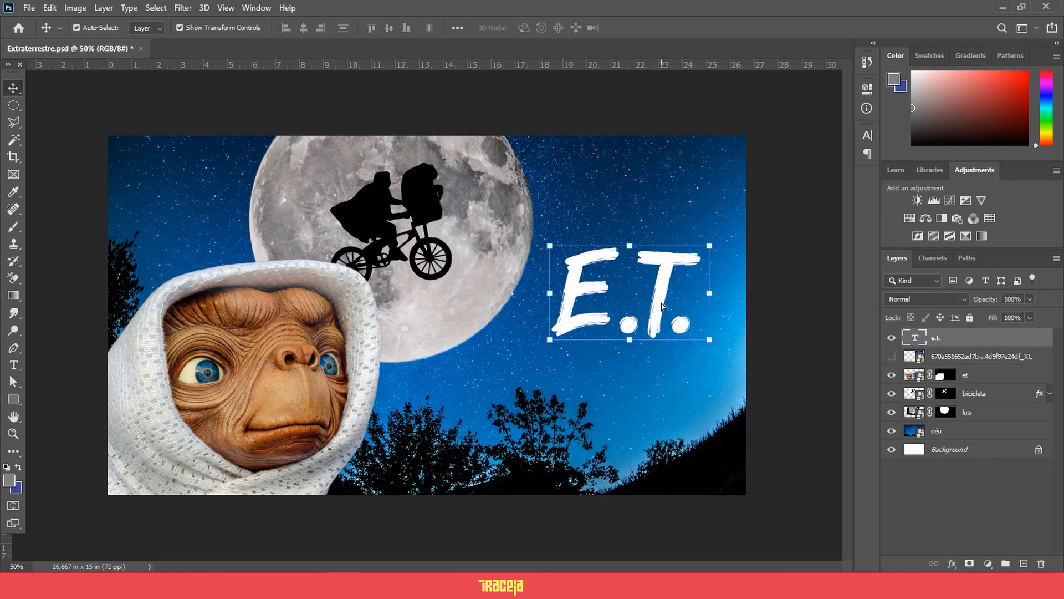
# - Add a Lorem Ipsum text line in Brushy Cre below the title and enlarge it to 83.42 pt
pyautogui.click(14, 364)
pyautogui.click(540, 377)
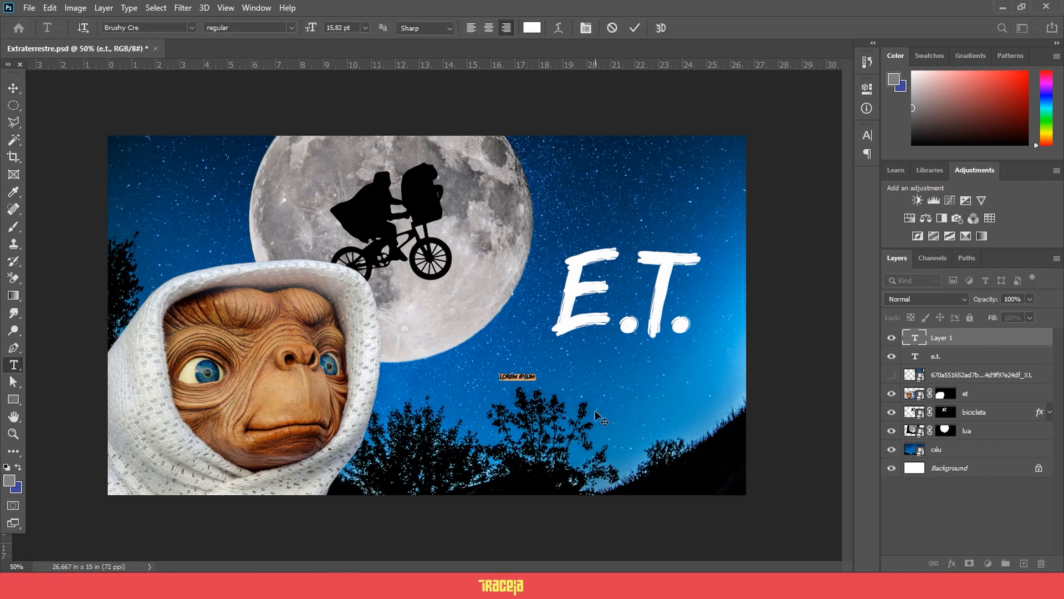
pyautogui.hotkey('ctrl', 'Return')
pyautogui.press('v')
pyautogui.moveTo(667, 351); pyautogui.dragTo(691, 348)
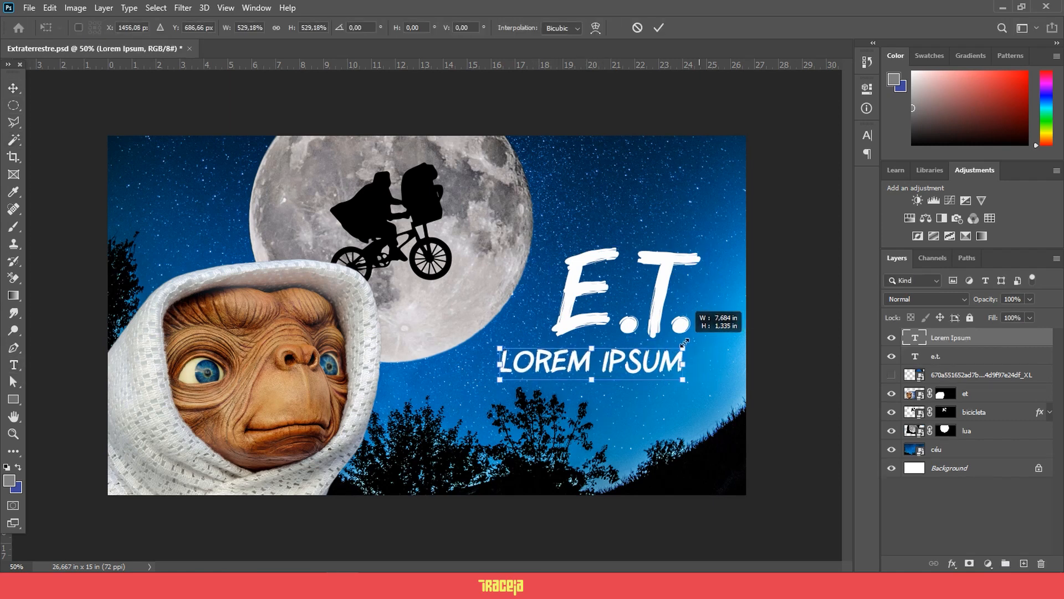
pyautogui.moveTo(642, 375); pyautogui.dragTo(664, 375)
pyautogui.press('Return')
# - Replace the placeholder line below the title with "O EXTRATERRESTRE"
pyautogui.doubleClick(689, 374)
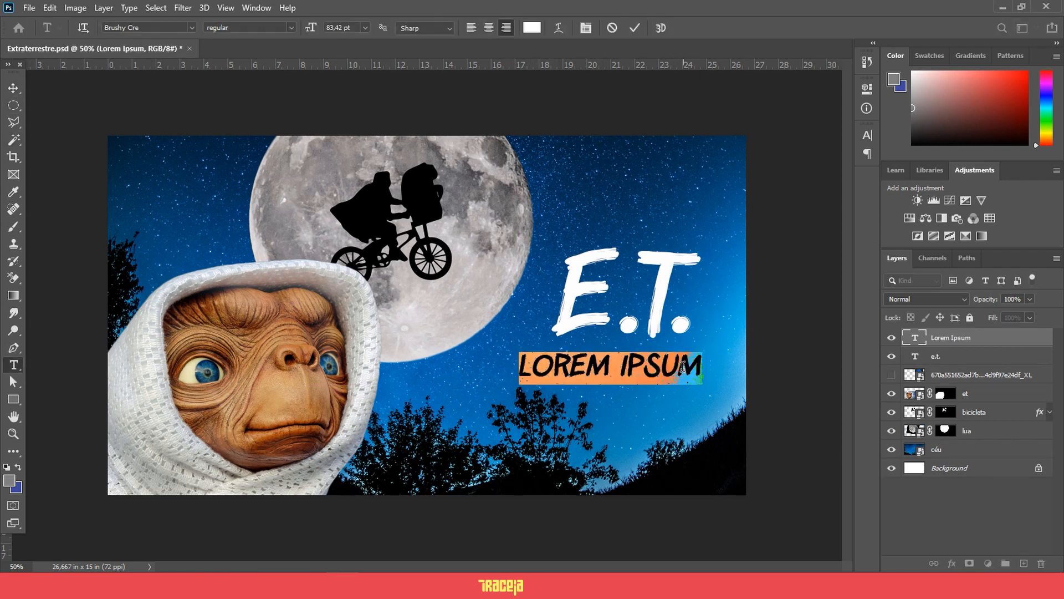
pyautogui.write('O')
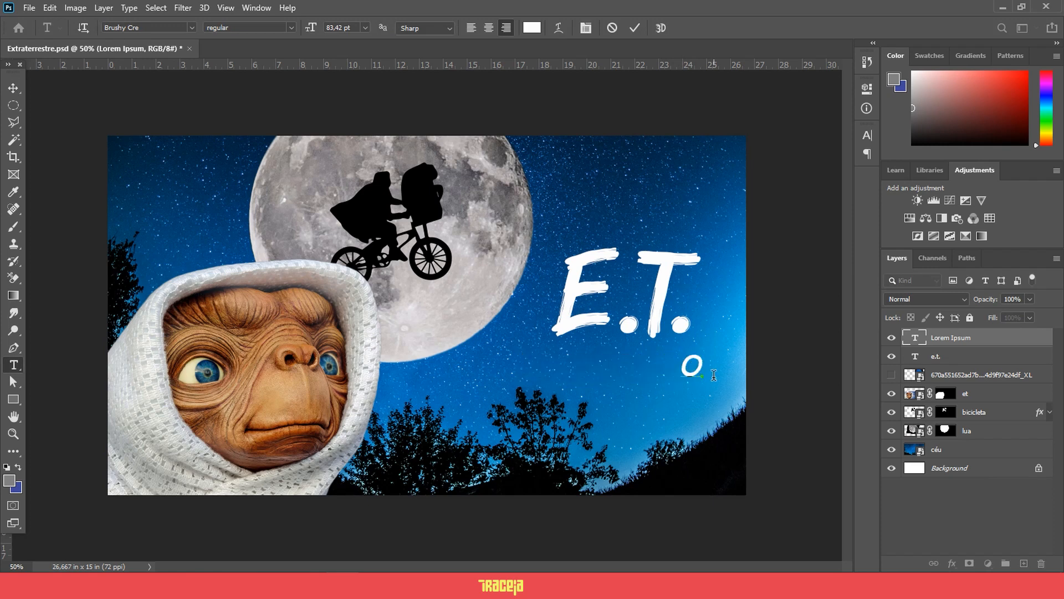
pyautogui.write(' EXTR')
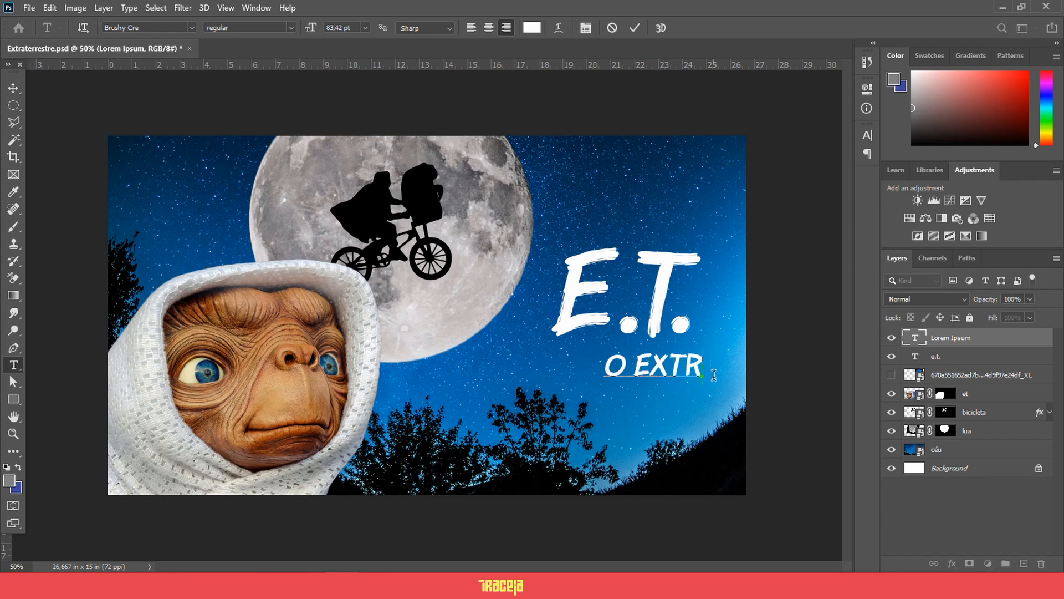
pyautogui.write('ATERRESTRE')
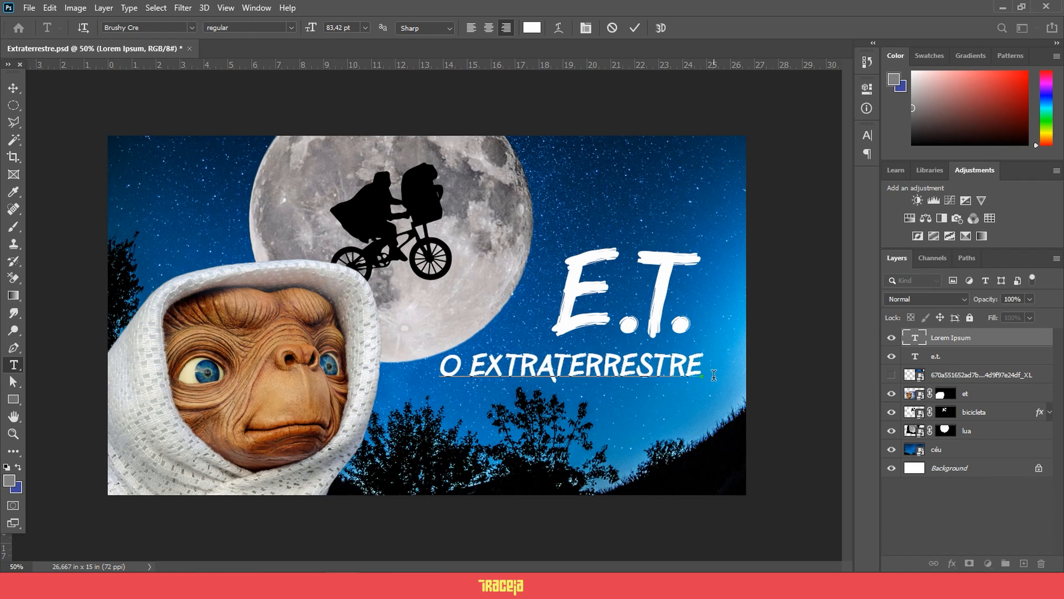
# - Change the font of the "O EXTRATERRESTRE" line to ITC Souvenir Medium
pyautogui.moveTo(438, 367); pyautogui.dragTo(753, 364)
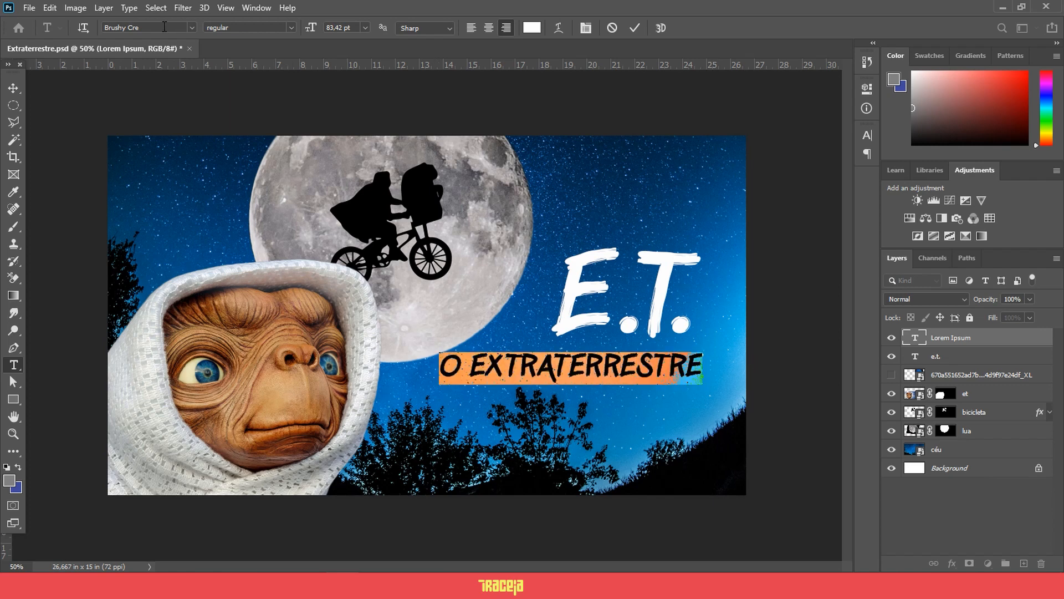
pyautogui.click(145, 28)
pyautogui.write('ITC Souvenir')
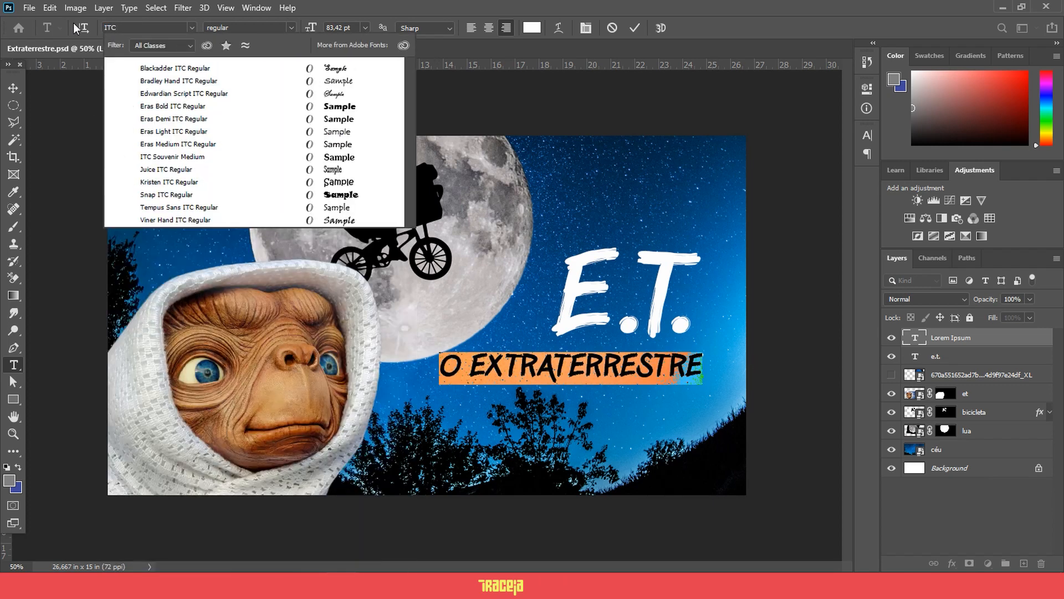
pyautogui.click(183, 158)
pyautogui.hotkey('ctrl', 'h')
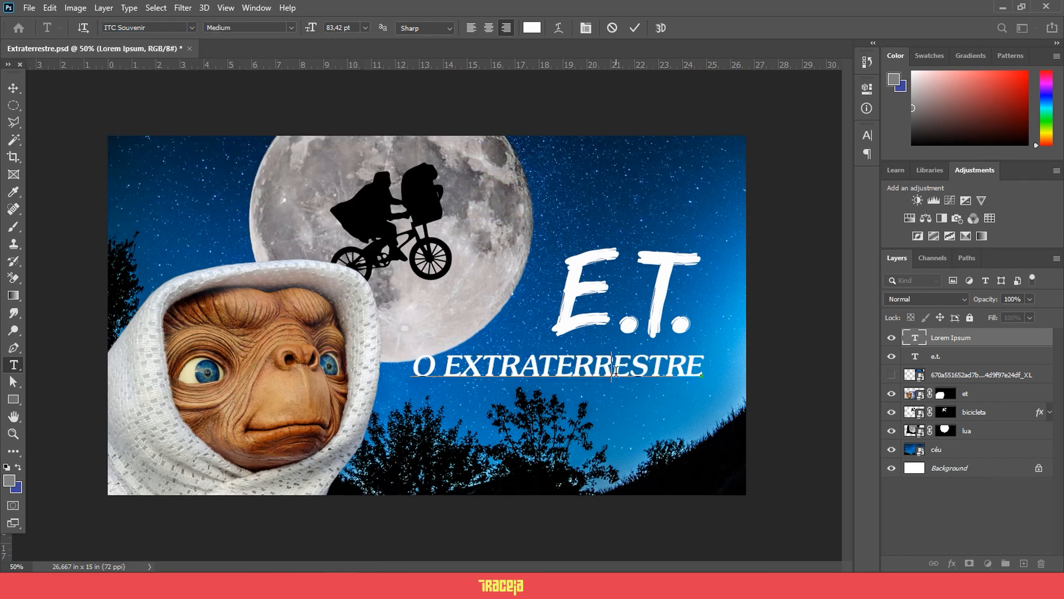
pyautogui.hotkey('ctrl', 'Return')
pyautogui.press('v')
# - Compare the subtitle lettering with the film poster reference layer, hiding the subtitle meanwhile, and restore both layers' visibility
pyautogui.click(891, 375)
pyautogui.click(891, 337)
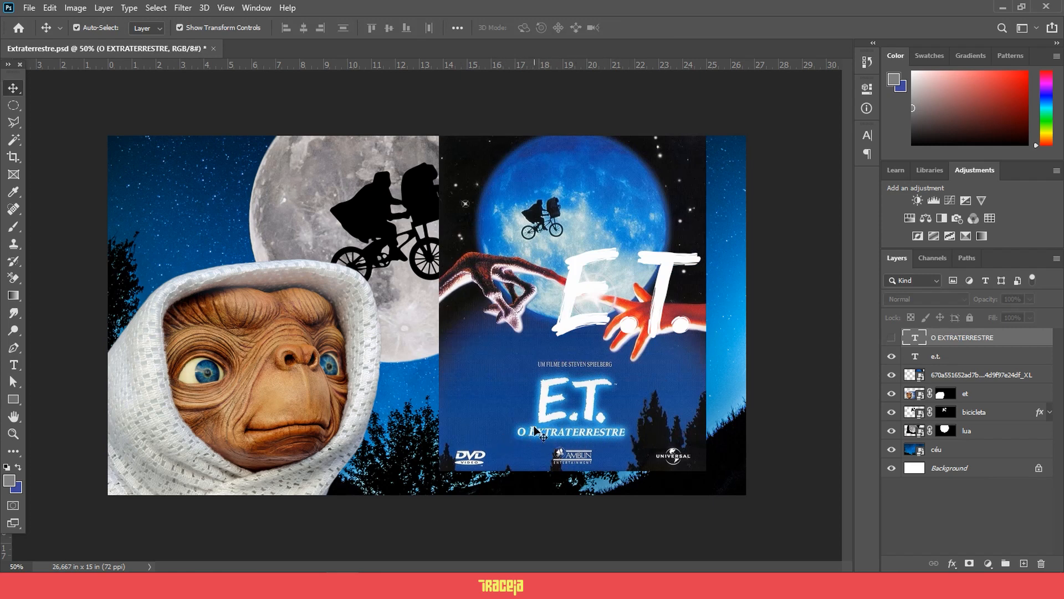
pyautogui.click(891, 338)
pyautogui.click(892, 375)
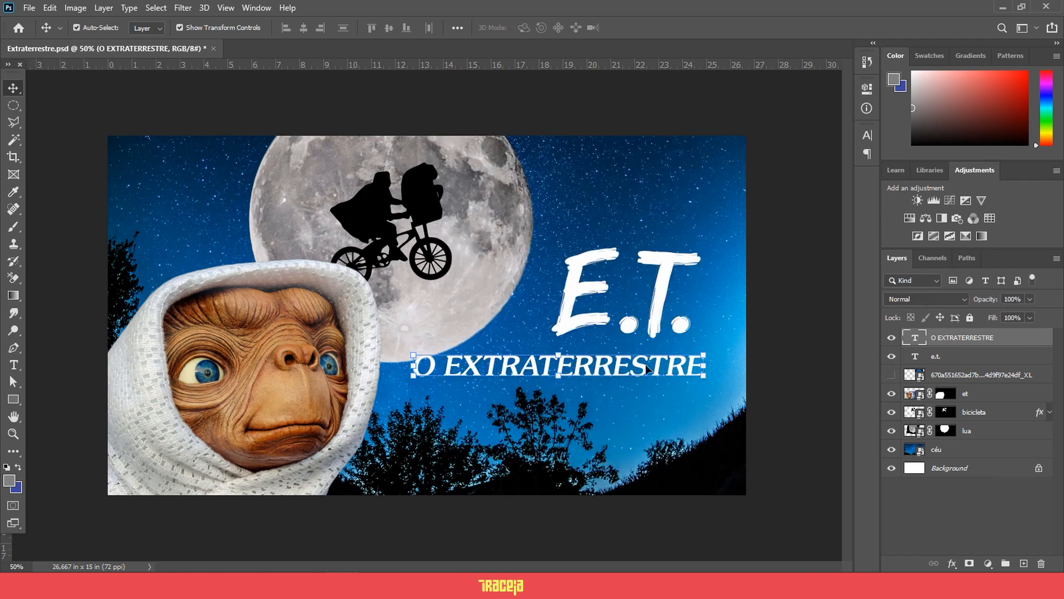
# - Scale the subtitle down to about 63.89 pt and position it just below the E.T. title
pyautogui.moveTo(416, 375); pyautogui.dragTo(486, 371)
pyautogui.moveTo(615, 370); pyautogui.dragTo(629, 370)
pyautogui.moveTo(497, 352); pyautogui.dragTo(534, 363)
# - Set the initial E of EXTRATERRESTRE to 80 pt so it stands larger than the other letters
pyautogui.doubleClick(915, 337)
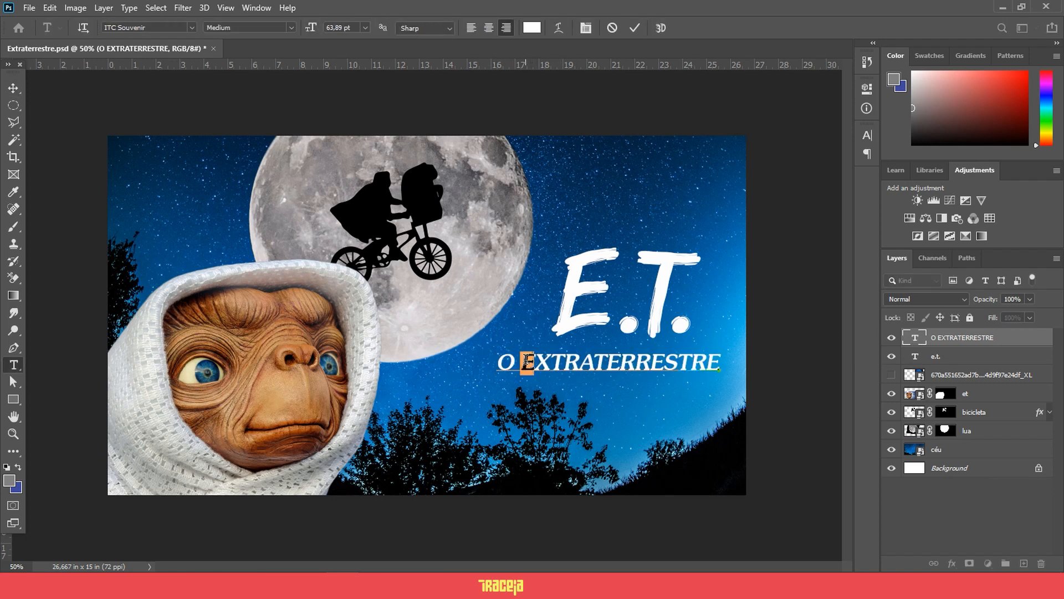
pyautogui.click(343, 29)
pyautogui.write('80')
pyautogui.press('Return')
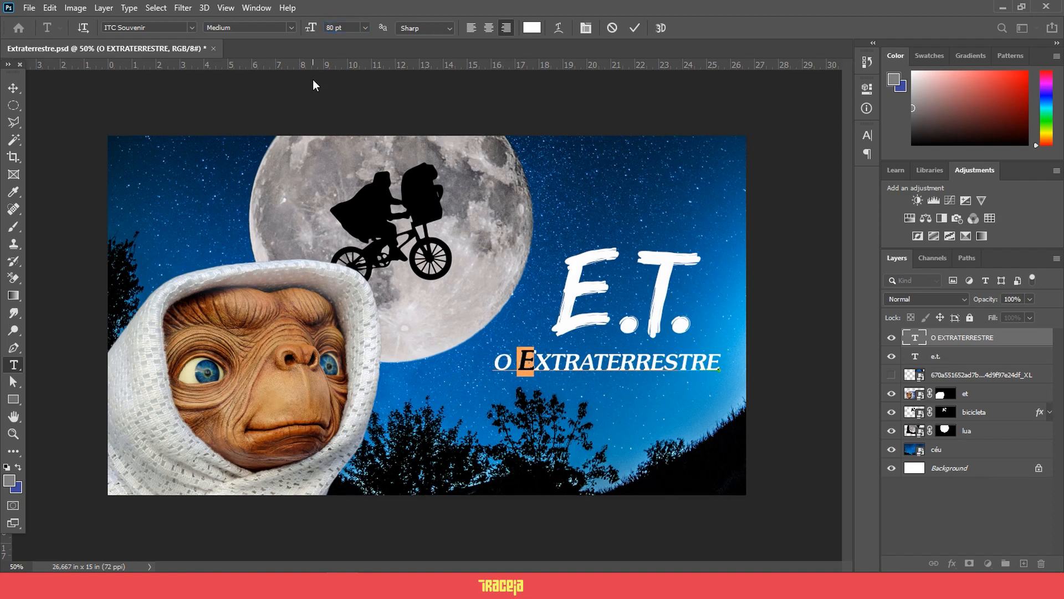
pyautogui.click(13, 87)
pyautogui.click(795, 323)
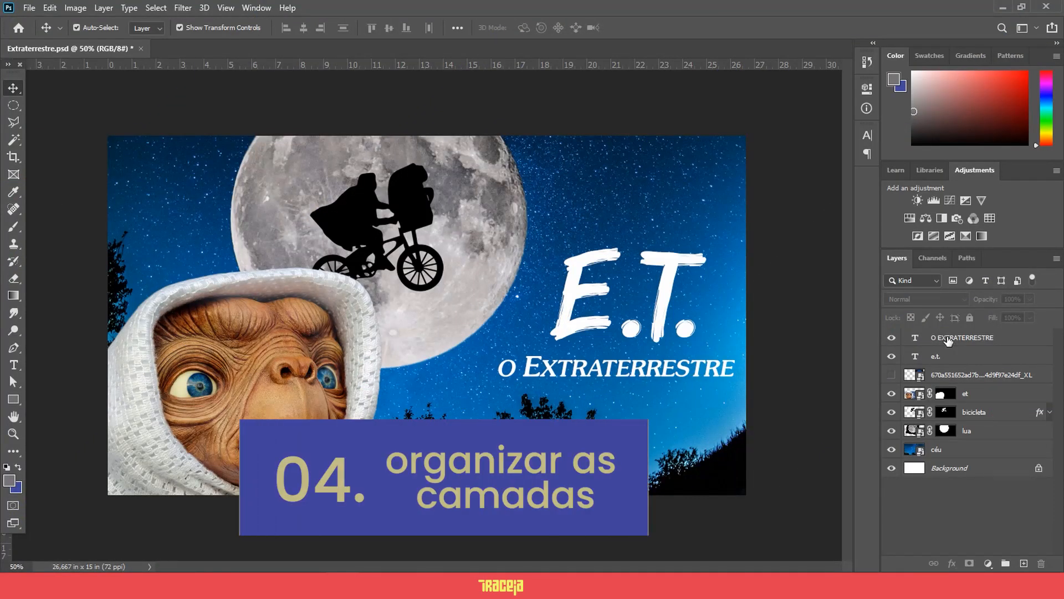
# - Group the two title text layers and name the group TXT
pyautogui.click(949, 339)
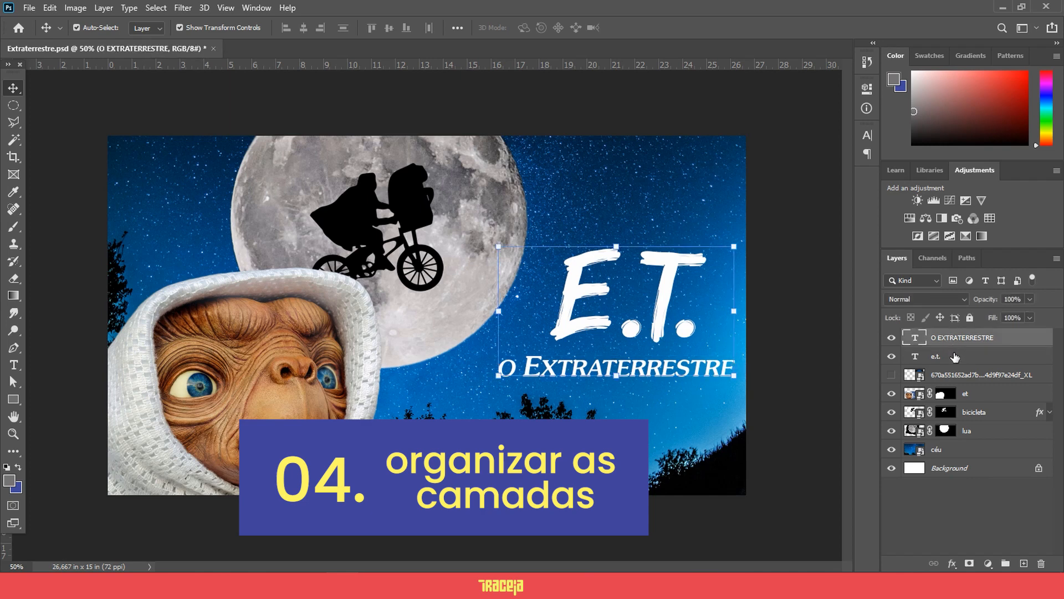
pyautogui.keyDown('shift'); pyautogui.click(954, 357); pyautogui.keyUp('shift')
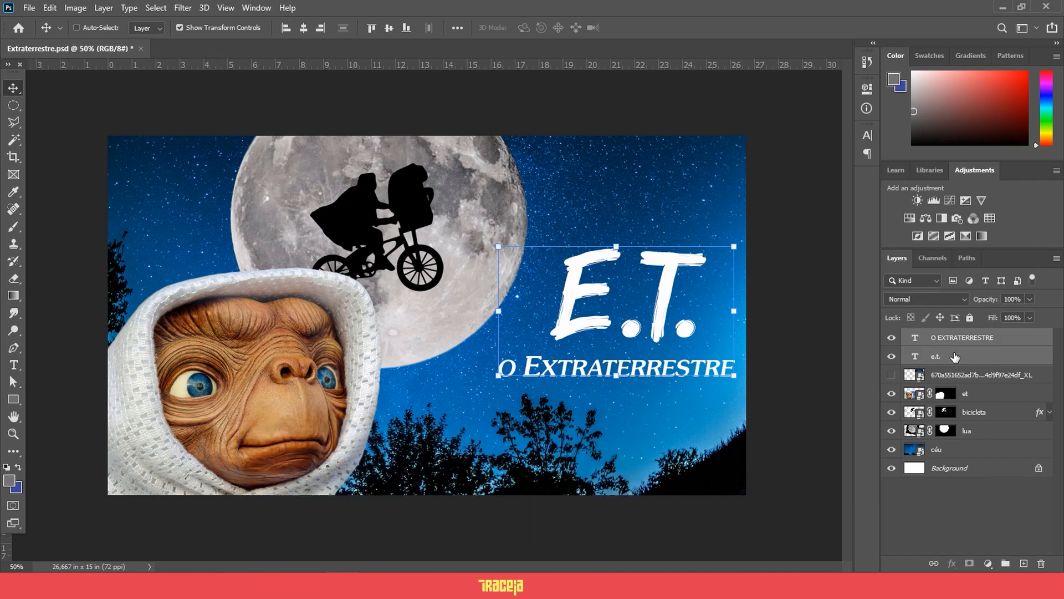
pyautogui.hotkey('ctrl', 'g')
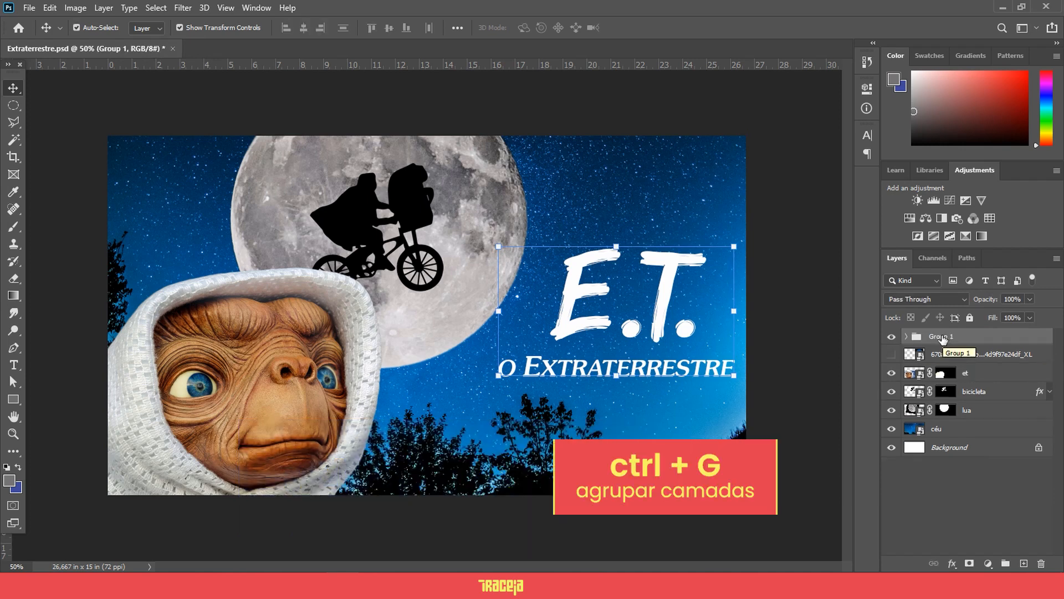
pyautogui.doubleClick(943, 336)
pyautogui.write('TXT')
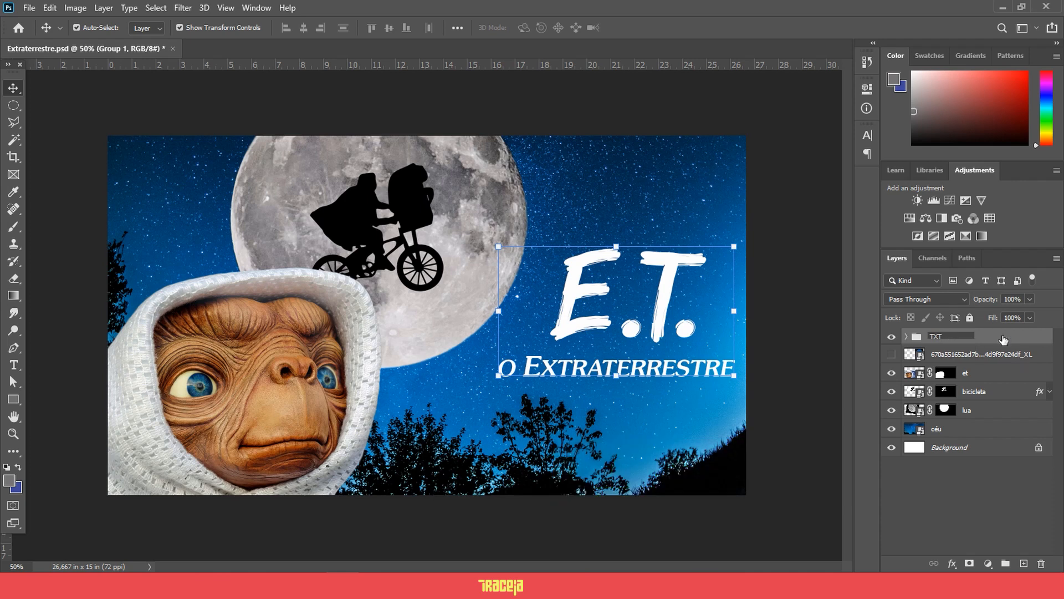
pyautogui.press('Return')
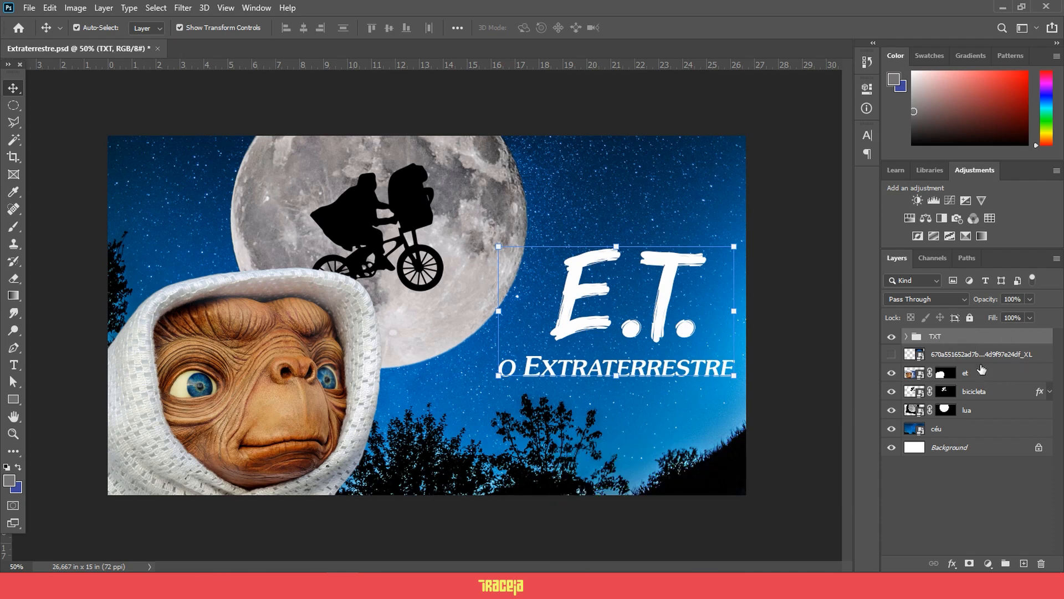
# - Move the poster reference layer above the TXT group, rename it Cartaz and leave it hidden
pyautogui.click(891, 354)
pyautogui.click(892, 357)
pyautogui.moveTo(949, 356); pyautogui.dragTo(955, 330)
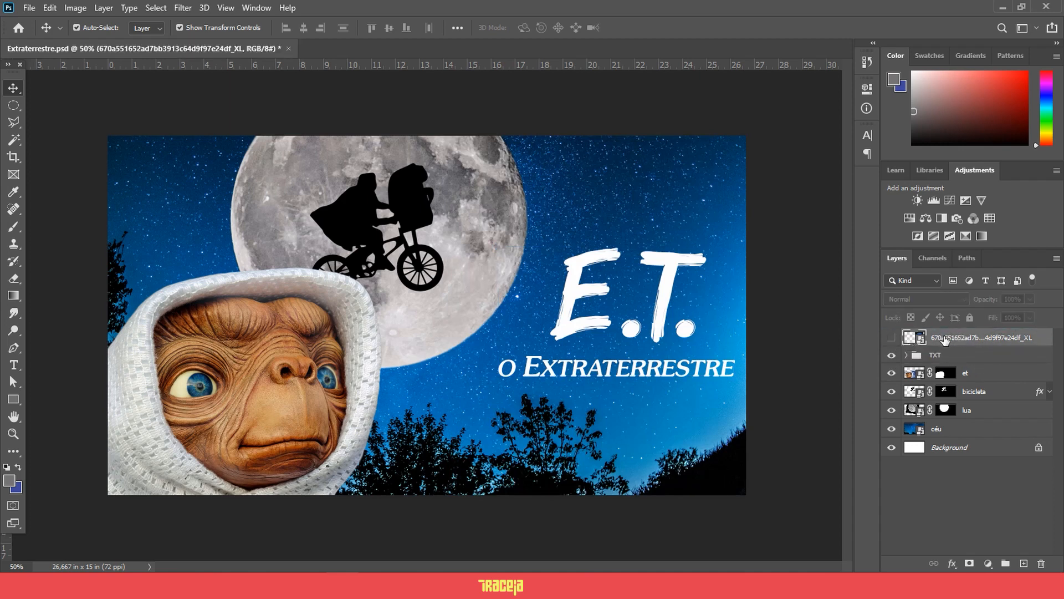
pyautogui.doubleClick(946, 338)
pyautogui.write('Cartaz')
pyautogui.press('Return')
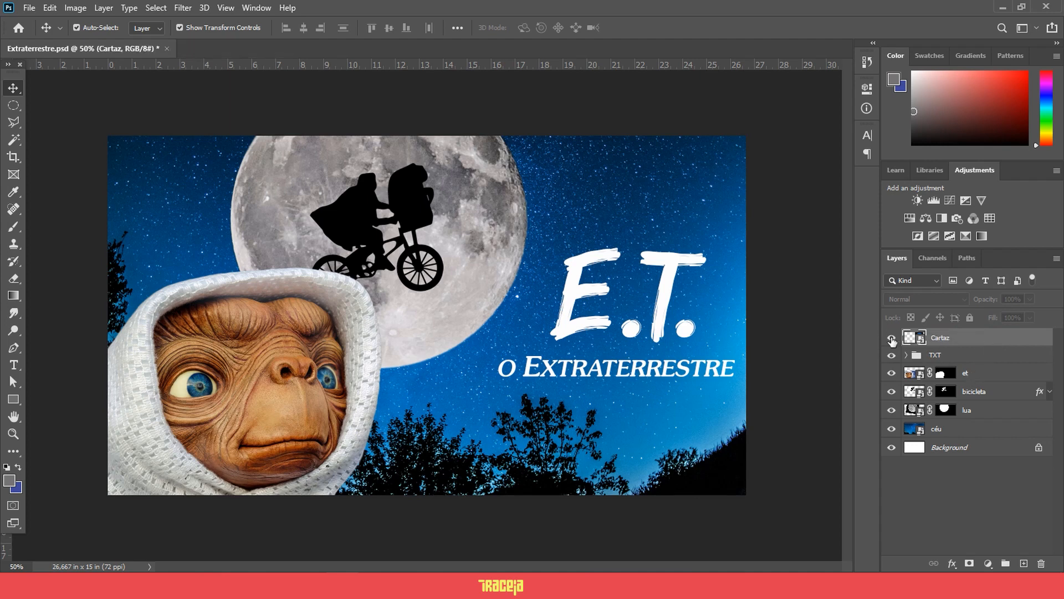
pyautogui.click(892, 337)
pyautogui.click(892, 337)
# - Put the et layer into its own group named ET and collapse the group
pyautogui.click(971, 373)
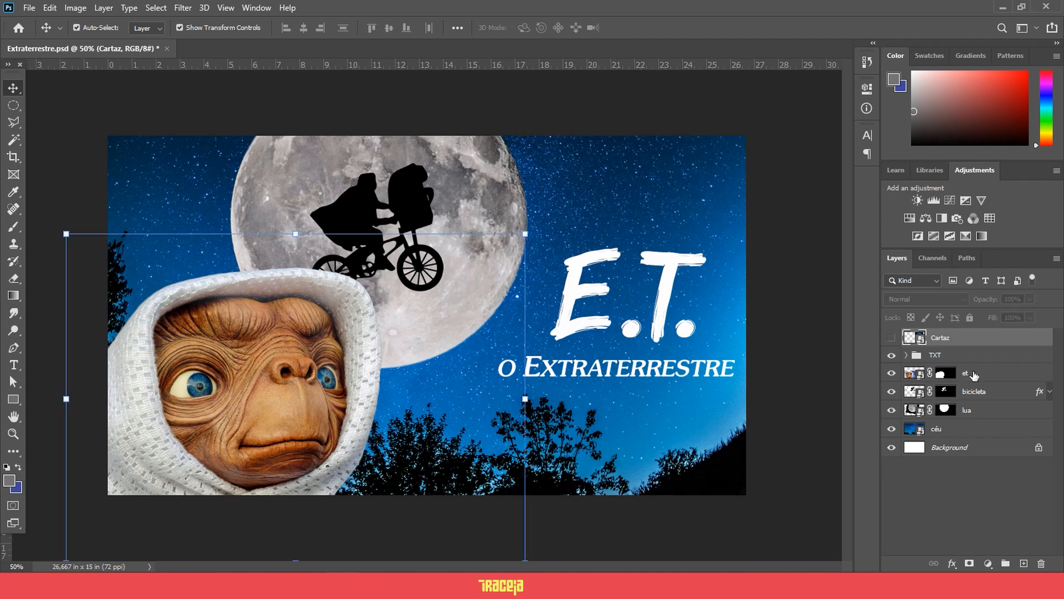
pyautogui.hotkey('ctrl', 'g')
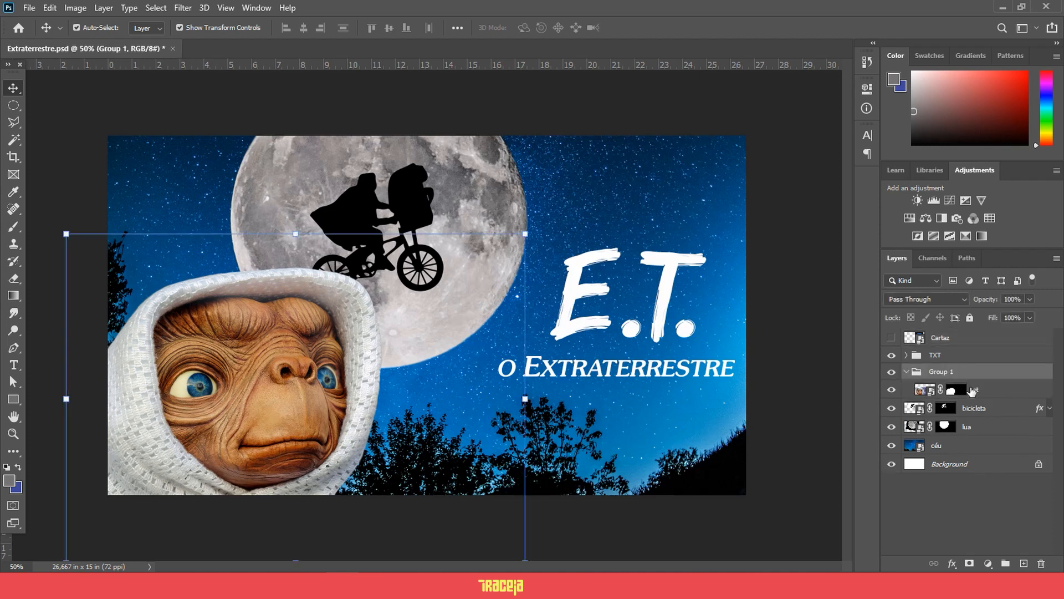
pyautogui.doubleClick(932, 372)
pyautogui.write('ET')
pyautogui.click(986, 393)
pyautogui.click(907, 372)
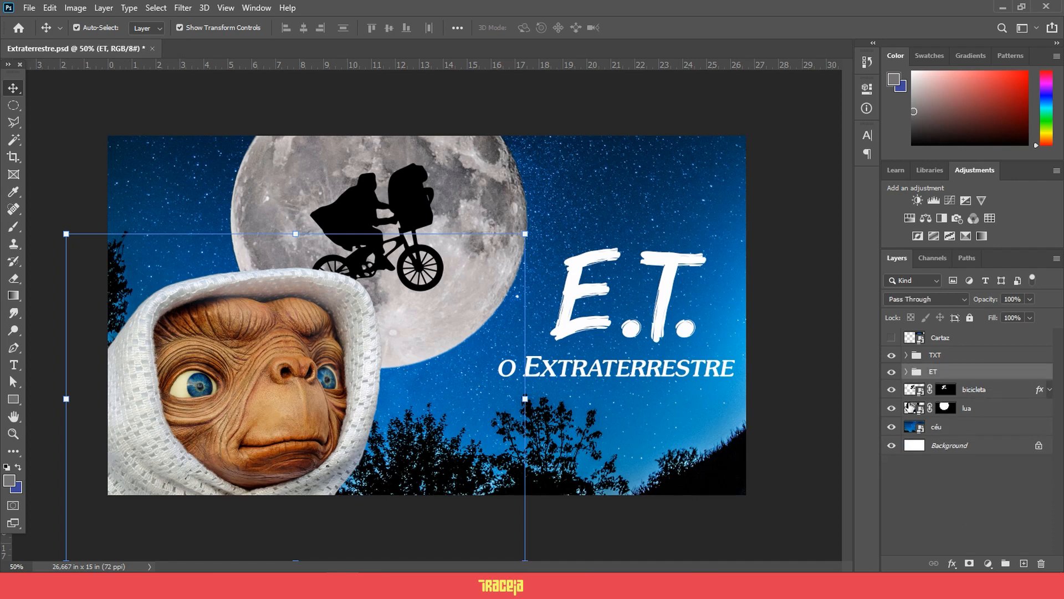
# - Put the lua layer into its own group named LUA and collapse the group
pyautogui.click(972, 409)
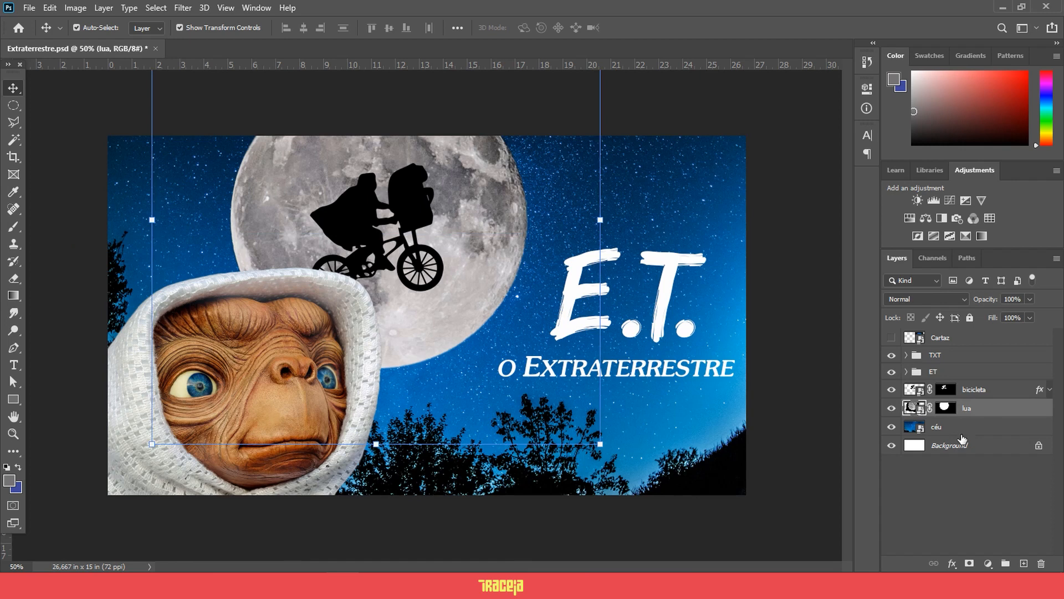
pyautogui.hotkey('ctrl', 'g')
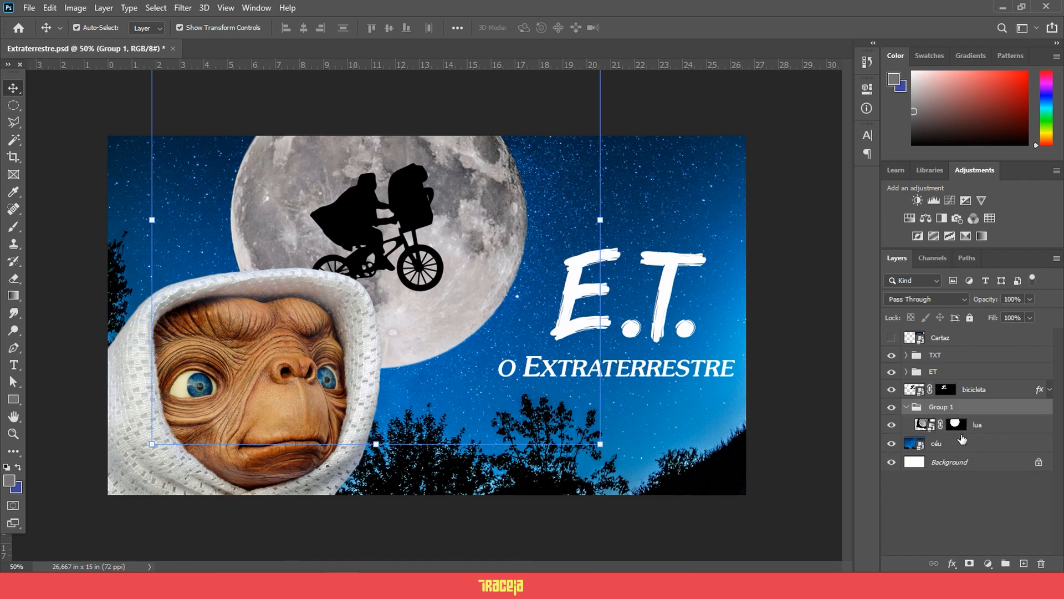
pyautogui.doubleClick(937, 407)
pyautogui.write('LUA')
pyautogui.moveTo(984, 426); pyautogui.dragTo(974, 408)
pyautogui.click(915, 408)
pyautogui.click(907, 407)
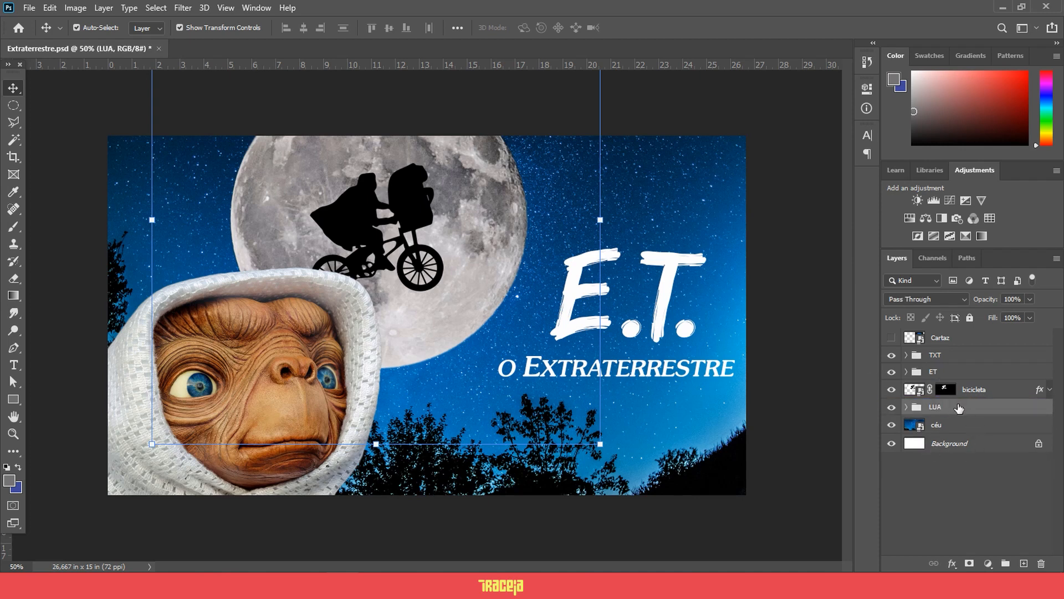
# - Unlock and delete the white Background layer, and gather all remaining layers and groups in a group named EXTRATERRESTRE
pyautogui.click(1038, 443)
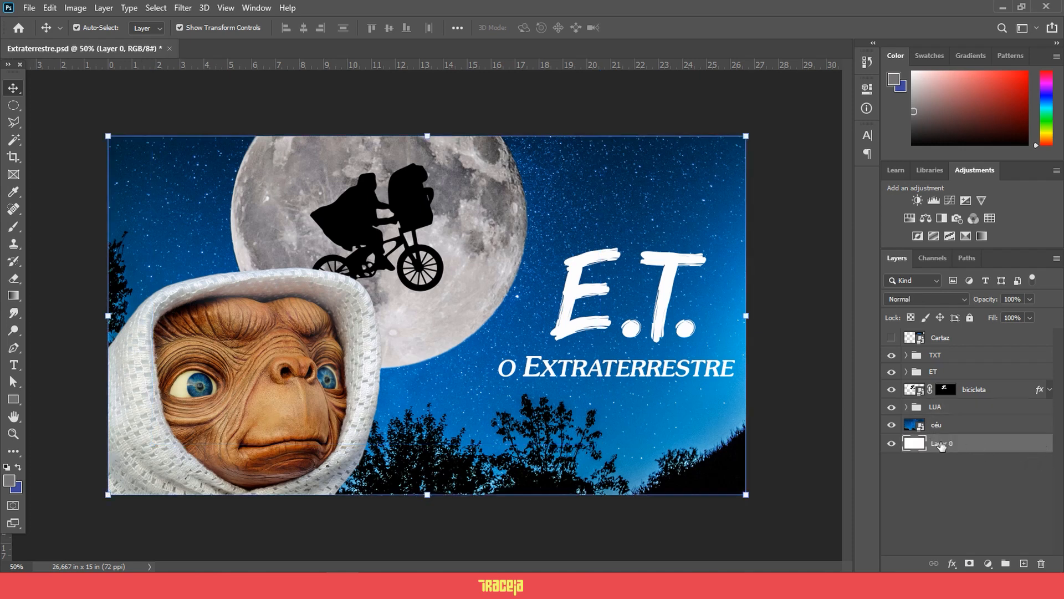
pyautogui.moveTo(940, 446); pyautogui.dragTo(1041, 563)
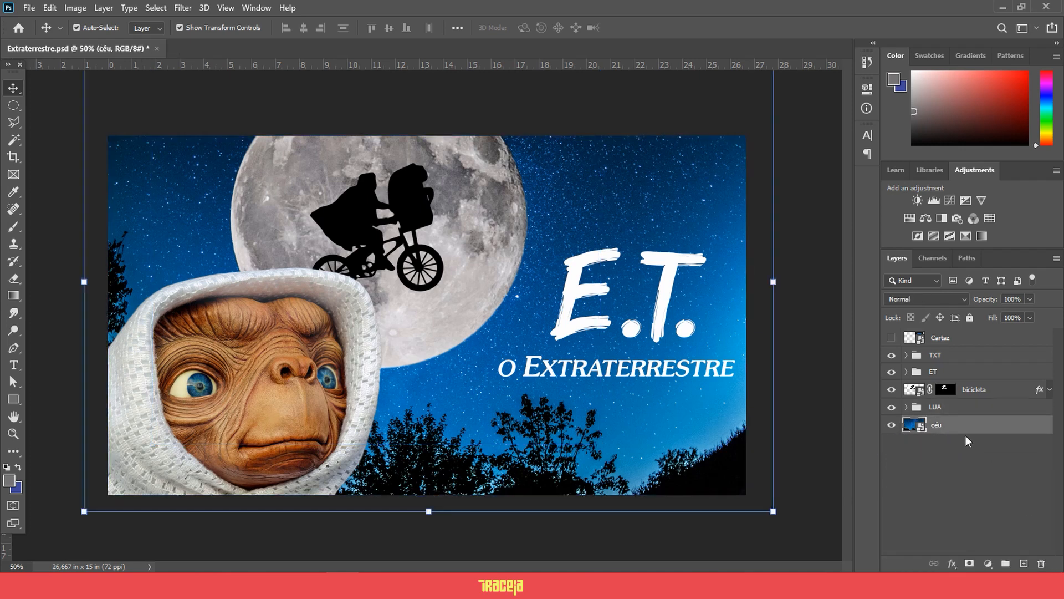
pyautogui.click(945, 339)
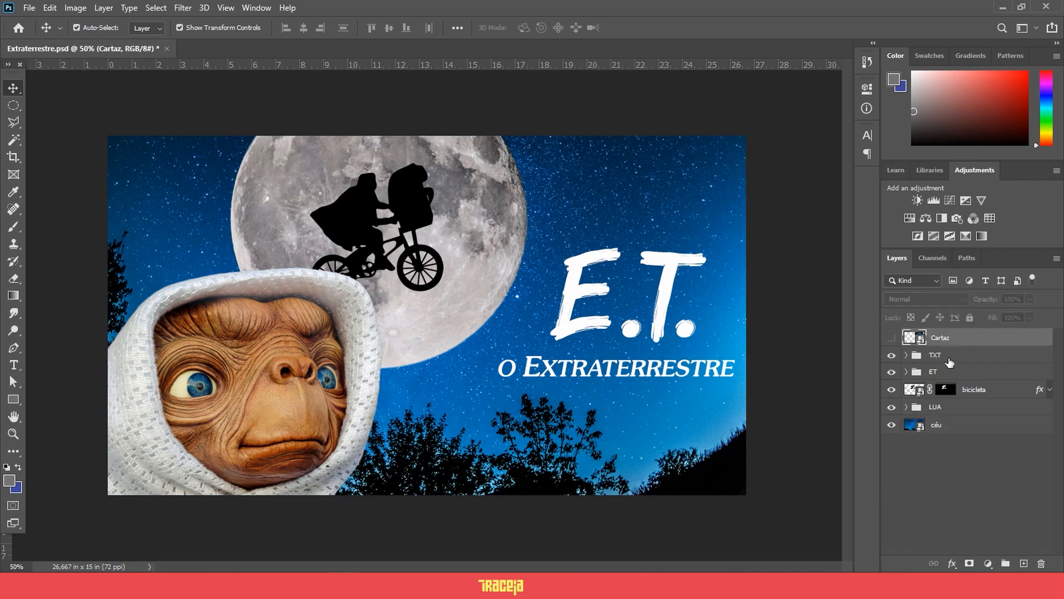
pyautogui.keyDown('shift'); pyautogui.click(962, 427); pyautogui.keyUp('shift')
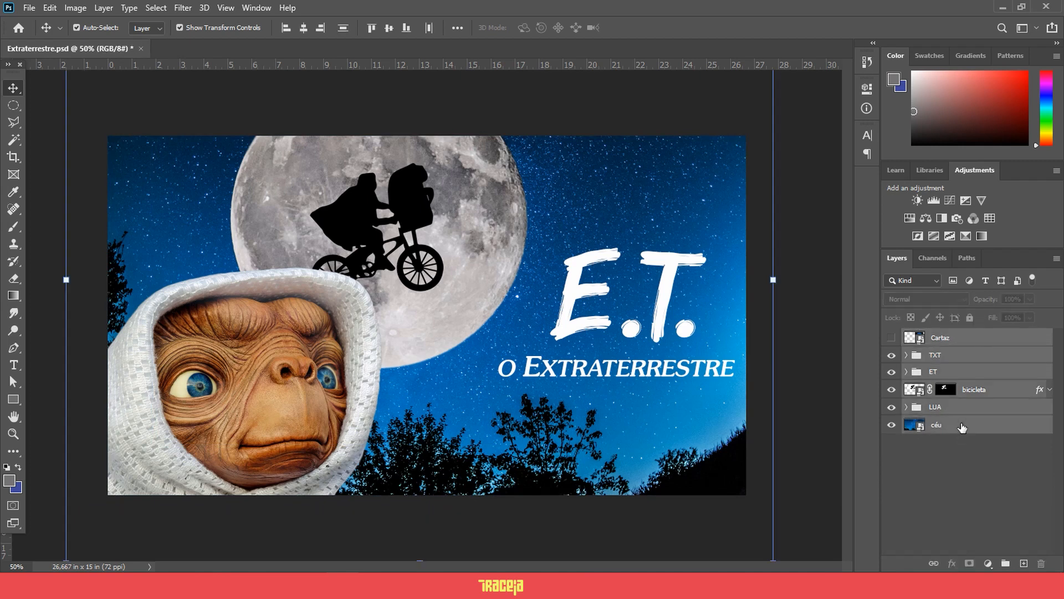
pyautogui.hotkey('ctrl', 'g')
pyautogui.doubleClick(938, 337)
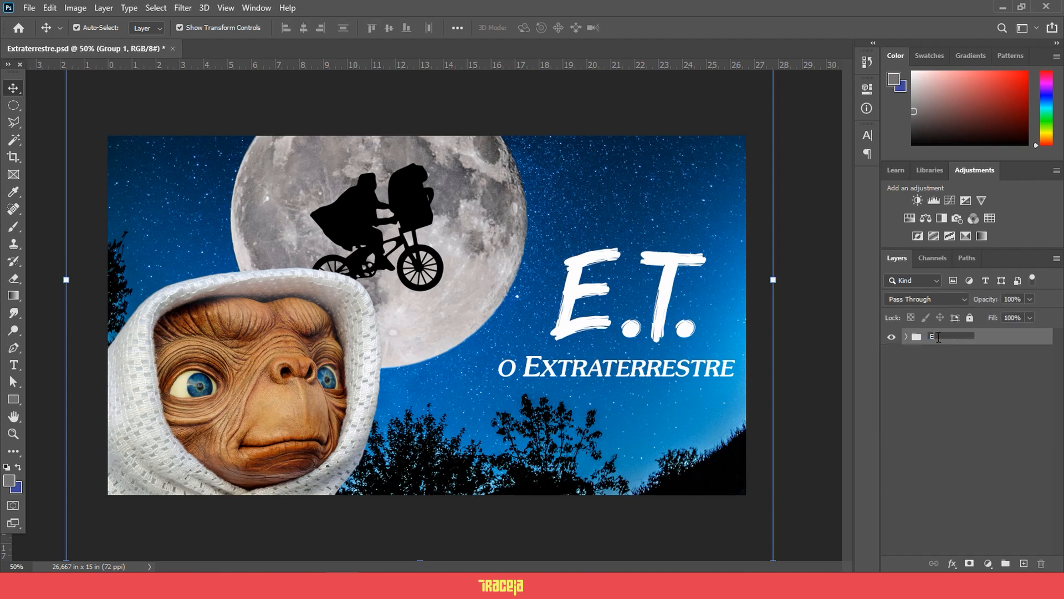
pyautogui.write('EXTRATERRESTRE')
pyautogui.press('Return')
pyautogui.click(932, 401)
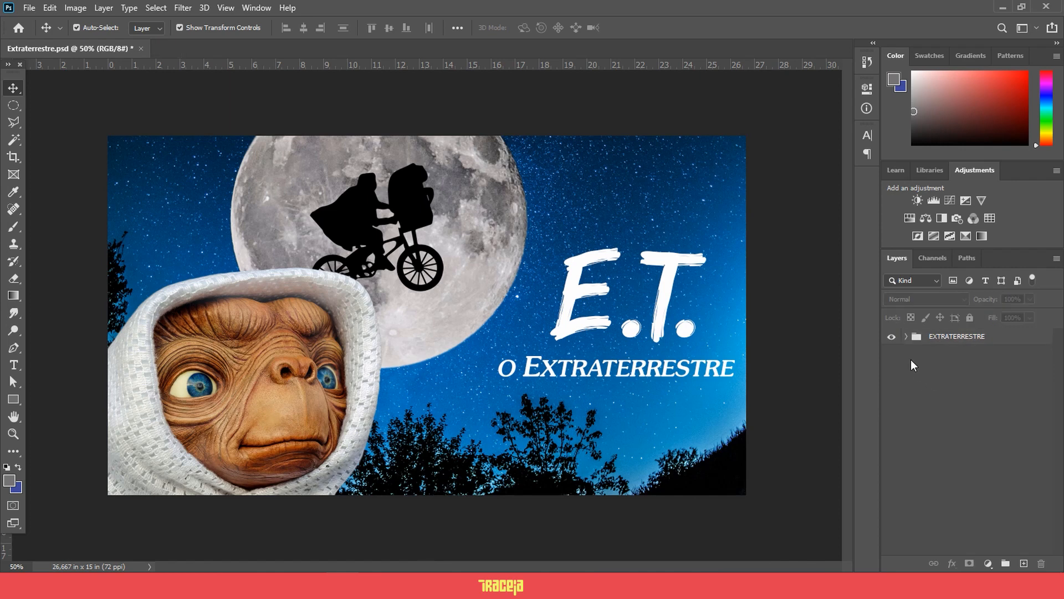
# - Draw a rectangle of about 1006 × 900 px covering the moon, directly above the lua layer inside the LUA group
pyautogui.click(907, 337)
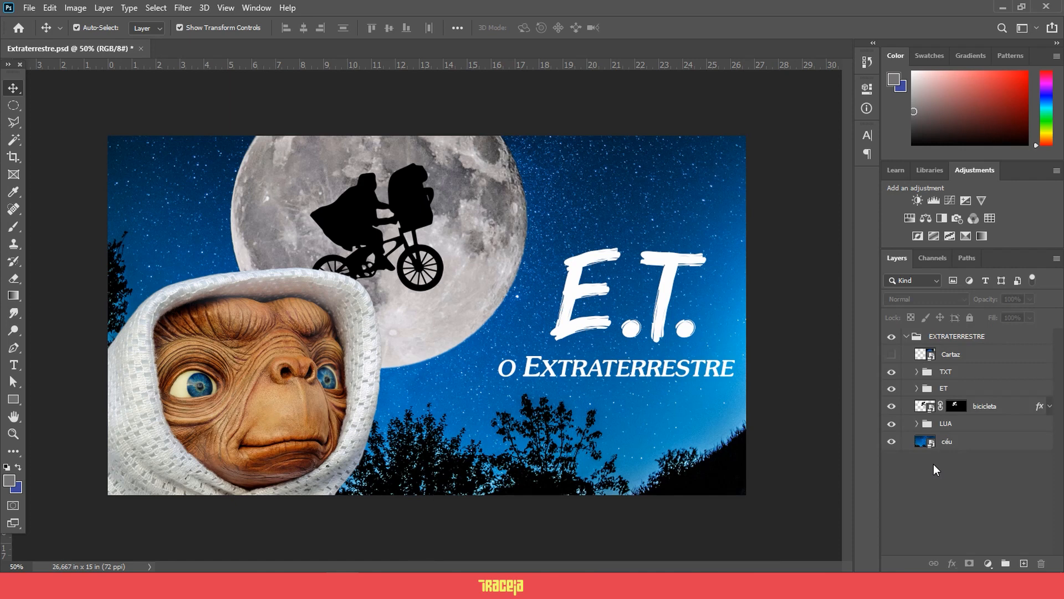
pyautogui.click(917, 423)
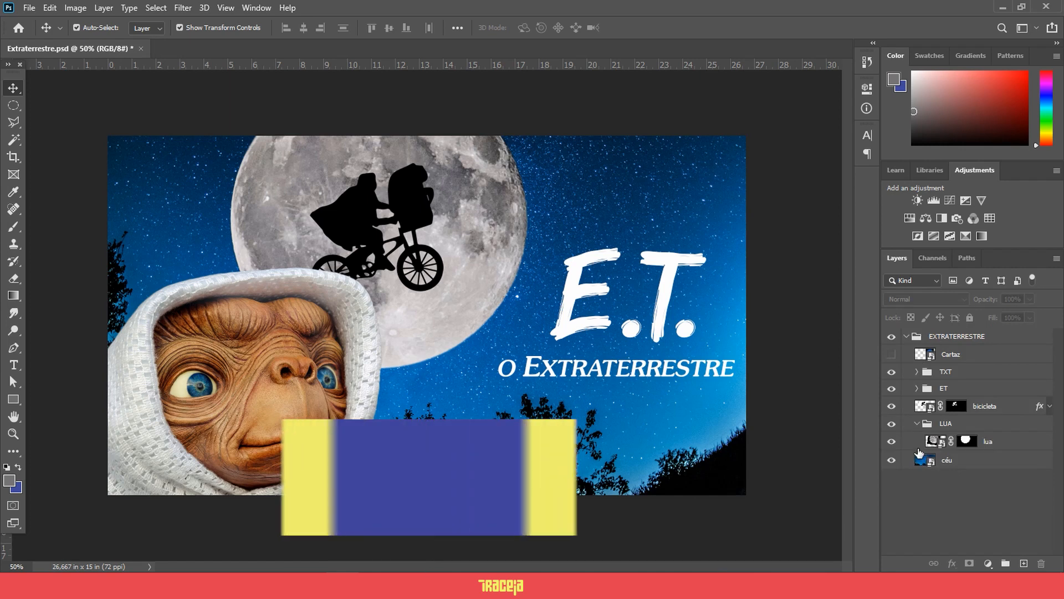
pyautogui.click(921, 448)
pyautogui.click(13, 399)
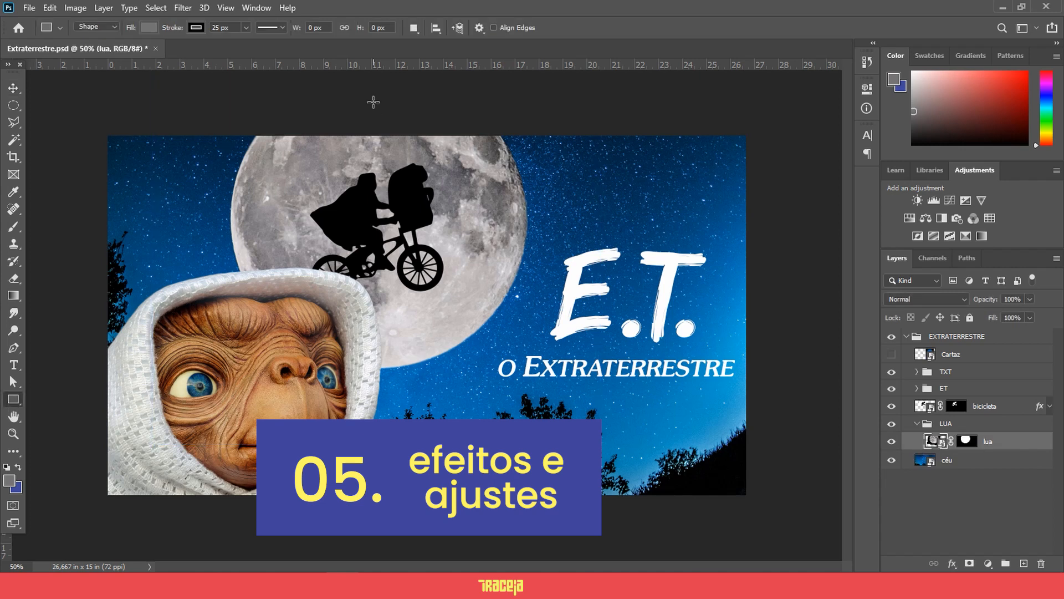
pyautogui.moveTo(207, 92); pyautogui.dragTo(541, 391)
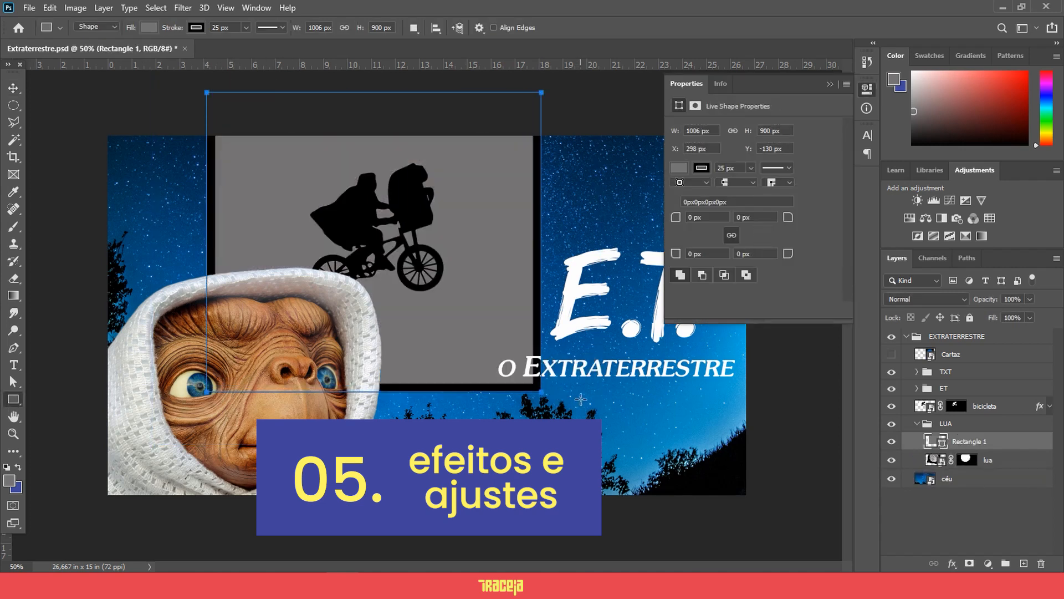
pyautogui.click(830, 84)
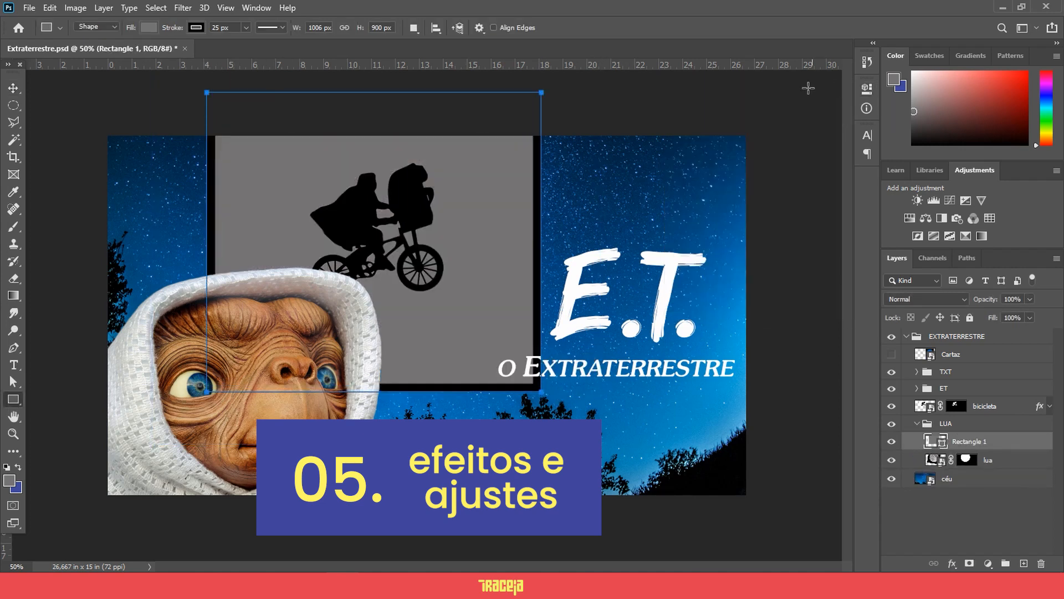
# - Set the rectangle's stroke width to 0 px and shift the rectangle slightly down over the moon
pyautogui.click(245, 27)
pyautogui.moveTo(244, 43); pyautogui.dragTo(177, 52)
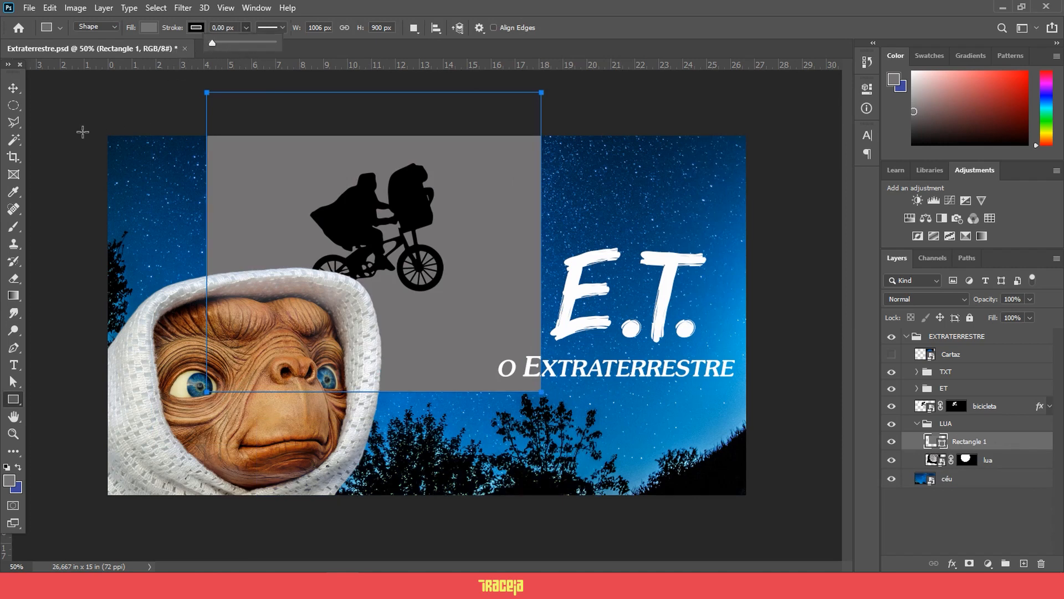
pyautogui.click(14, 91)
pyautogui.click(41, 126)
pyautogui.moveTo(484, 275); pyautogui.dragTo(486, 288)
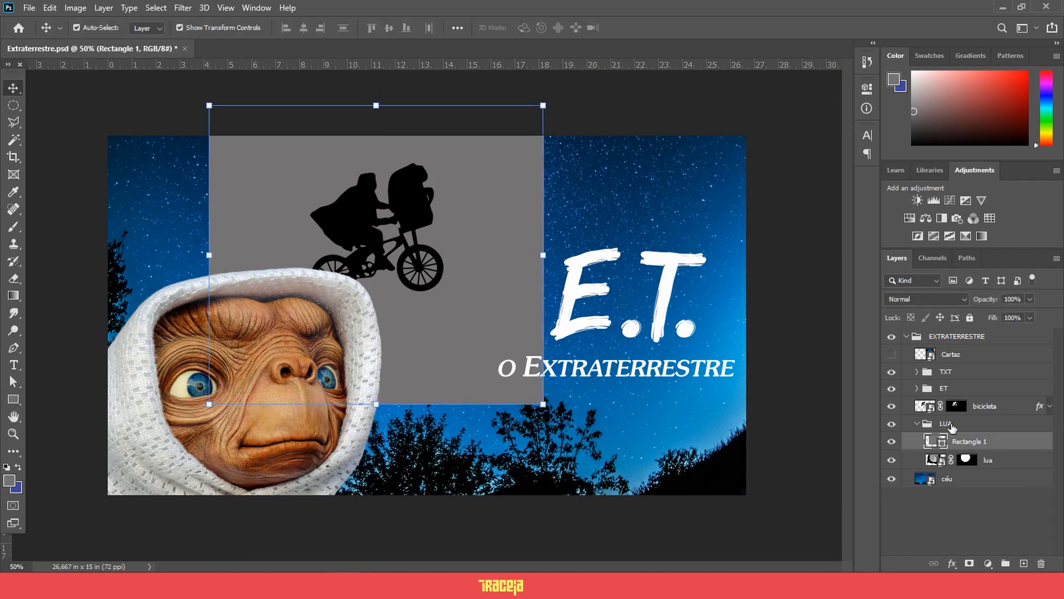
# - Recolour the rectangle covering the moon to light blue #4da4ee
pyautogui.doubleClick(937, 441)
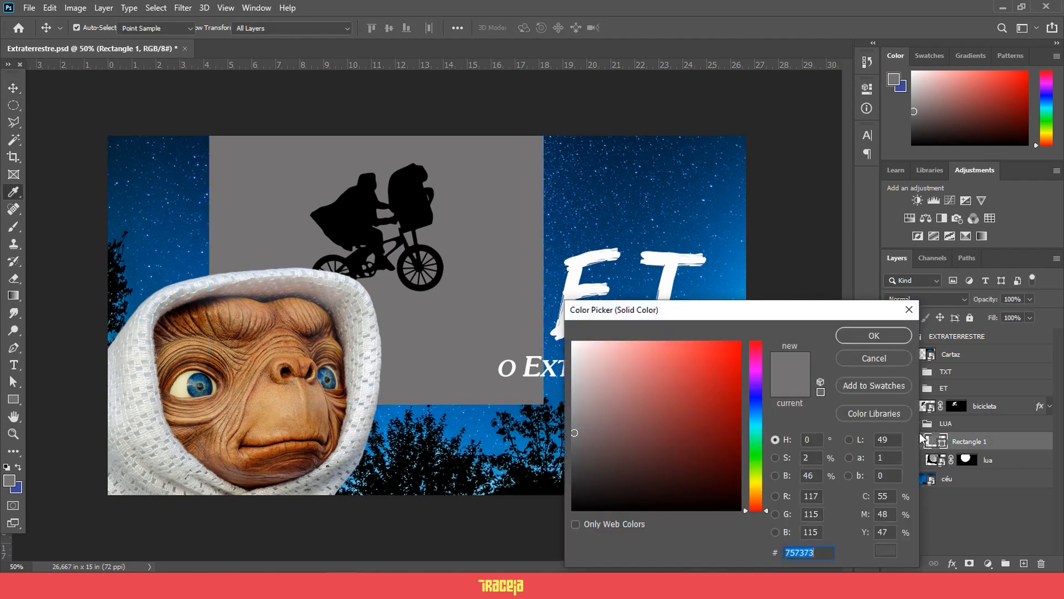
pyautogui.moveTo(738, 311); pyautogui.dragTo(757, 225)
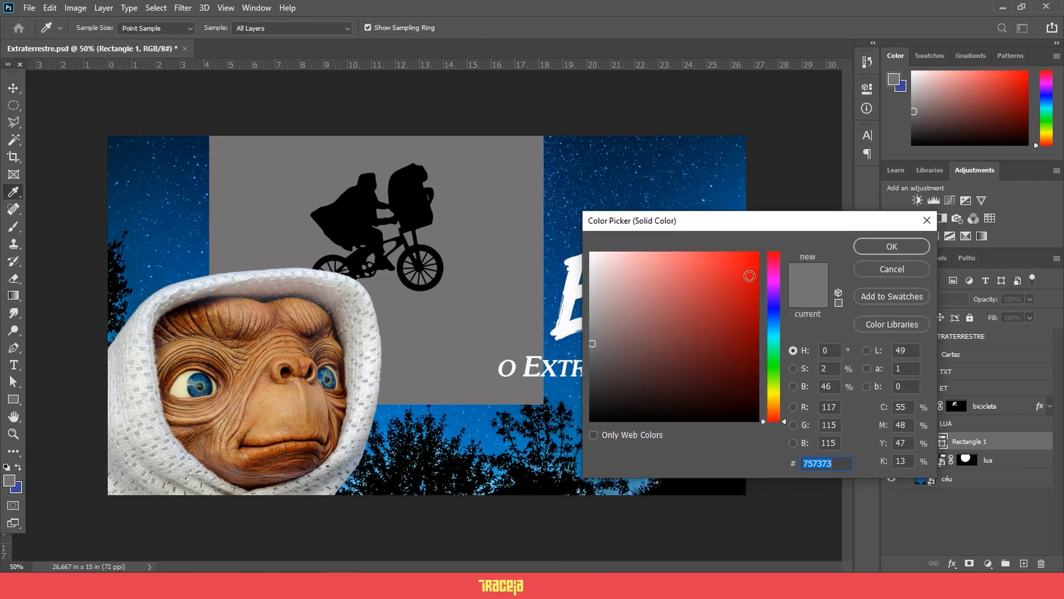
pyautogui.click(776, 325)
pyautogui.moveTo(727, 278); pyautogui.dragTo(704, 263)
pyautogui.click(927, 251)
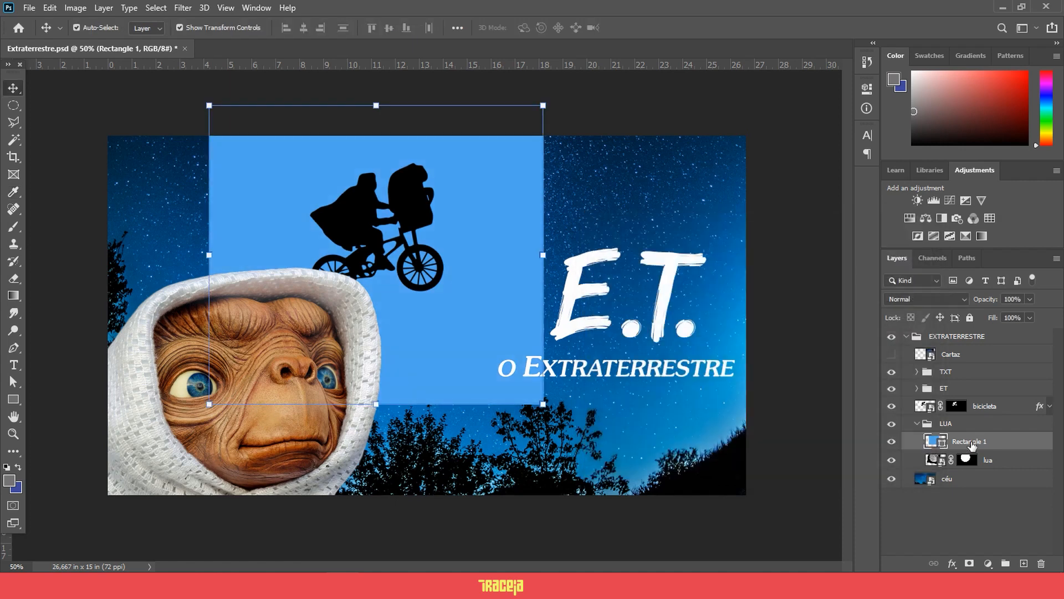
# - Clip the blue rectangle to the lua layer so it only colours the moon
pyautogui.keyDown('ctrl'); pyautogui.click(970, 445); pyautogui.keyUp('ctrl')
pyautogui.click(965, 442)
pyautogui.rightClick(966, 441)
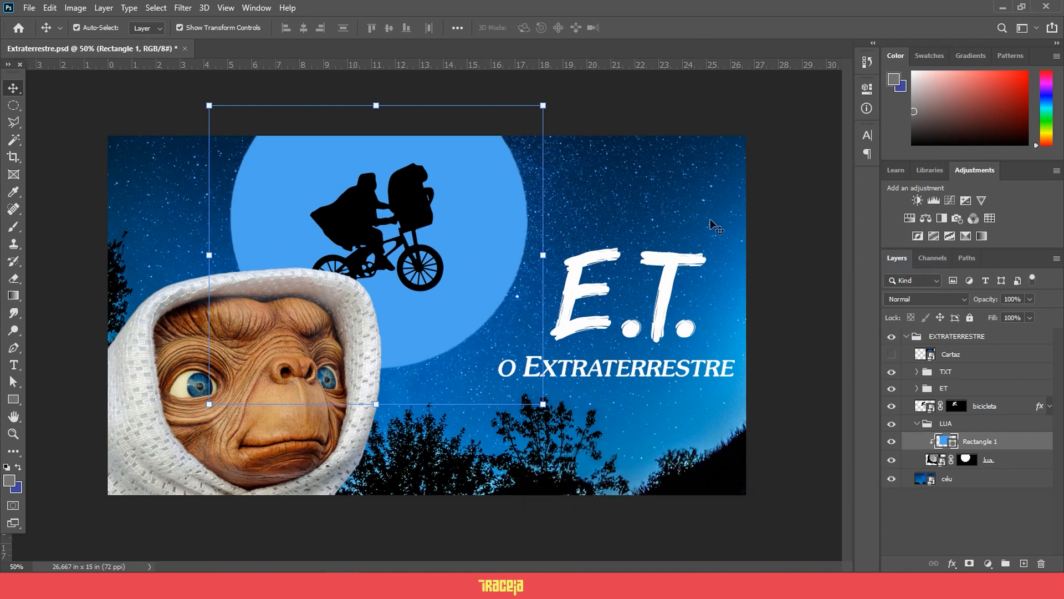
# - Set the clipped rectangle's blend mode to Vivid Light and its opacity to 66%
pyautogui.click(926, 300)
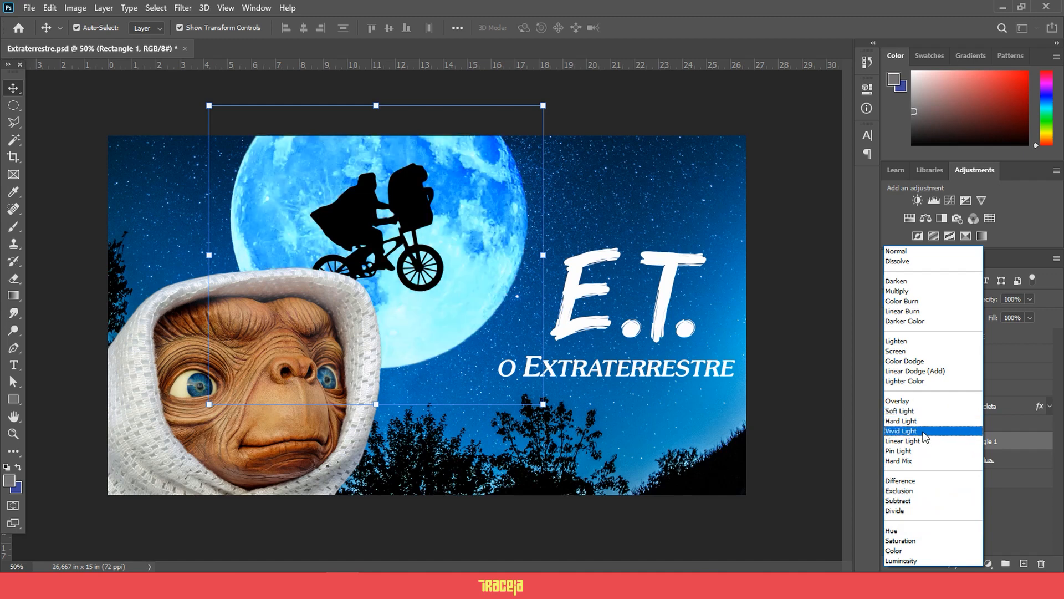
pyautogui.click(924, 432)
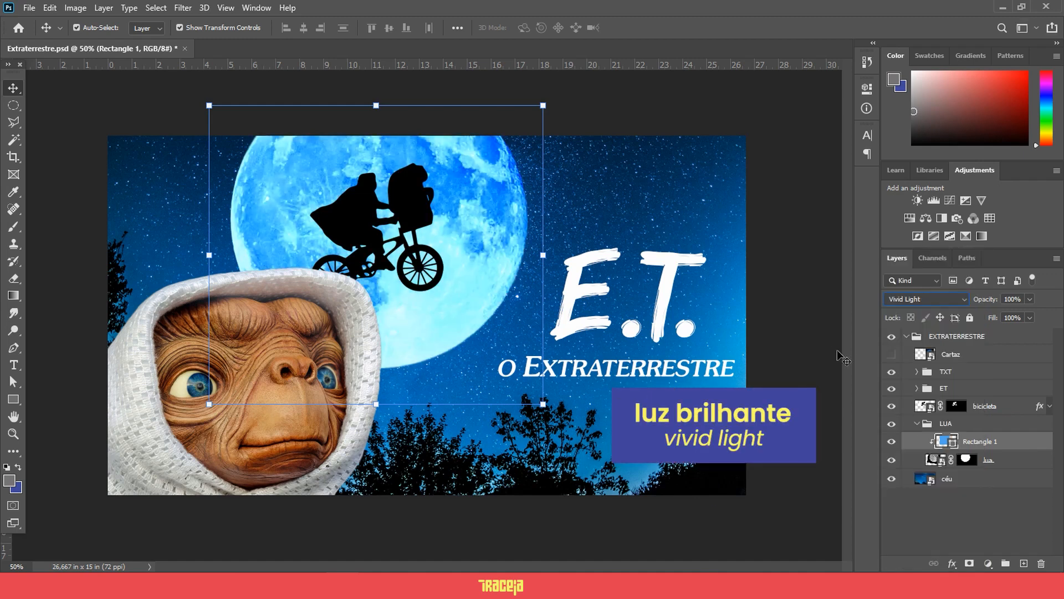
pyautogui.click(1030, 299)
pyautogui.moveTo(1030, 315); pyautogui.dragTo(1005, 317)
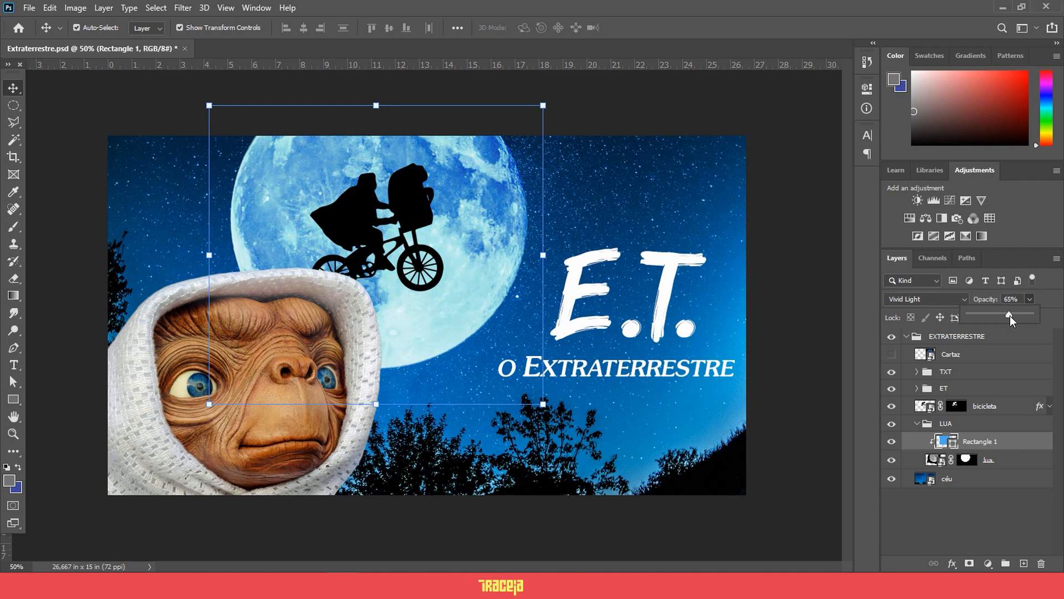
# - Darken the clipped rectangle's fill colour to the deeper blue #3390de
pyautogui.doubleClick(942, 442)
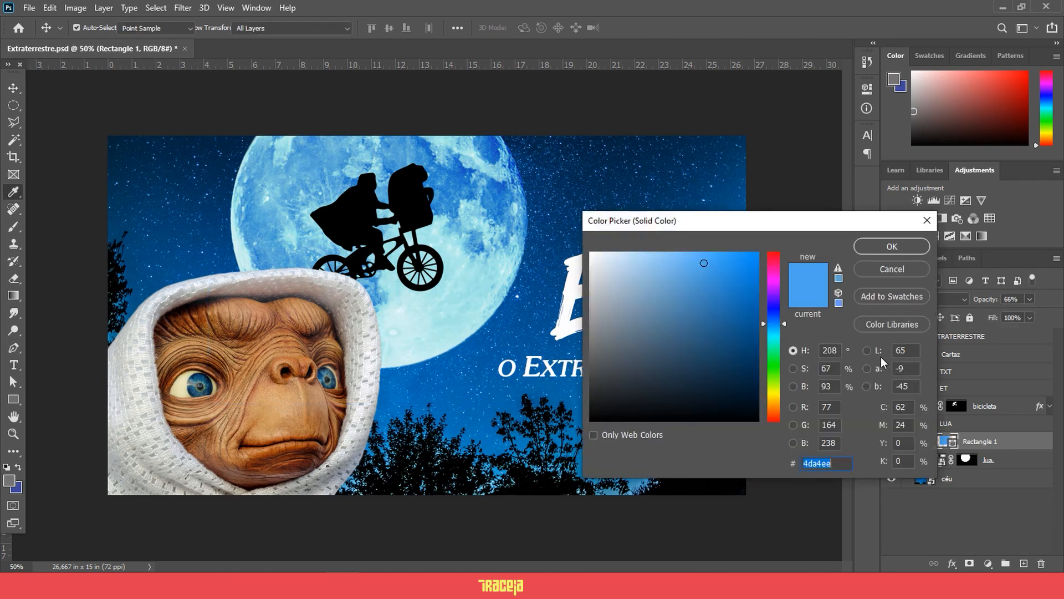
pyautogui.moveTo(743, 280); pyautogui.dragTo(720, 274)
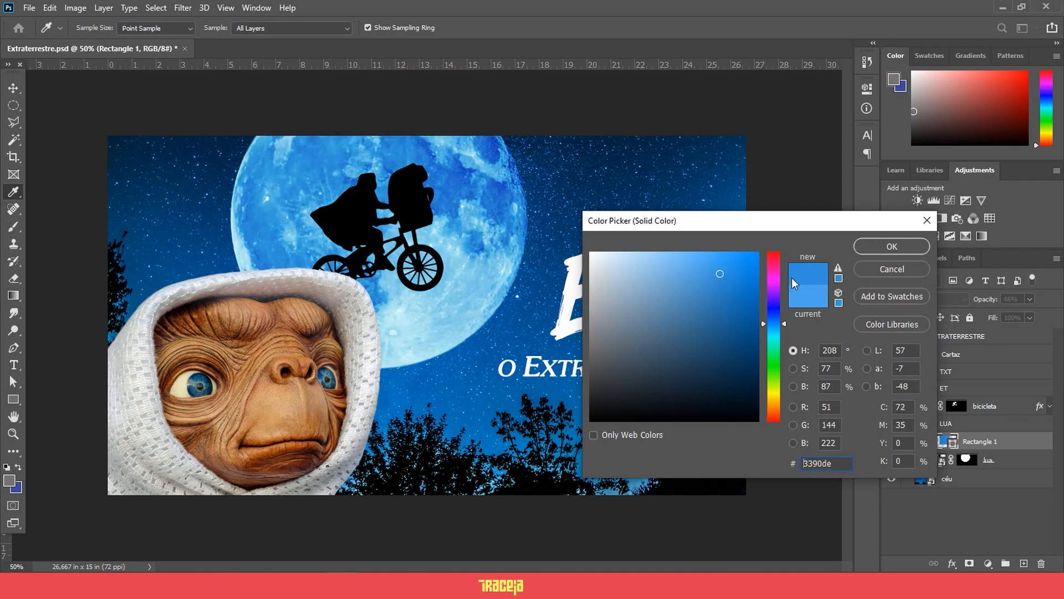
pyautogui.click(891, 246)
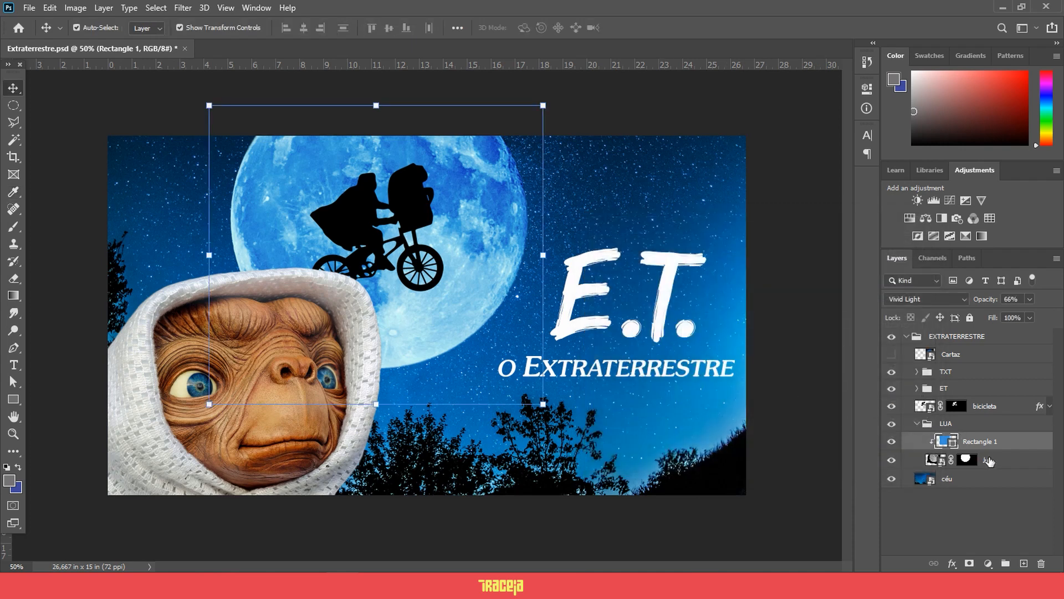
# - Add an Outer Glow effect to the lua layer with the light blue colour #75c9fa
pyautogui.click(990, 462)
pyautogui.click(991, 443)
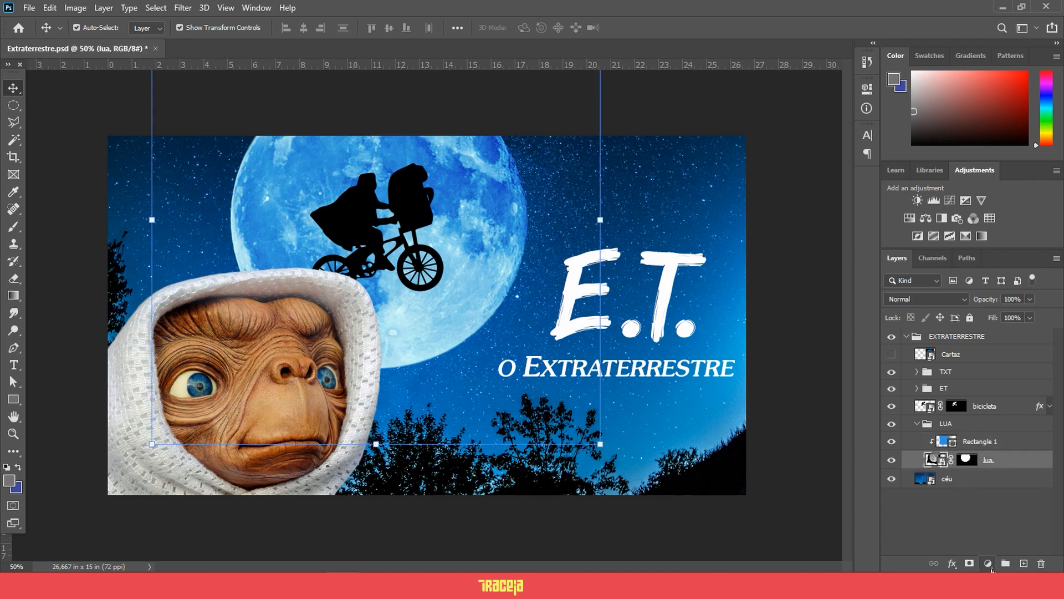
pyautogui.click(953, 564)
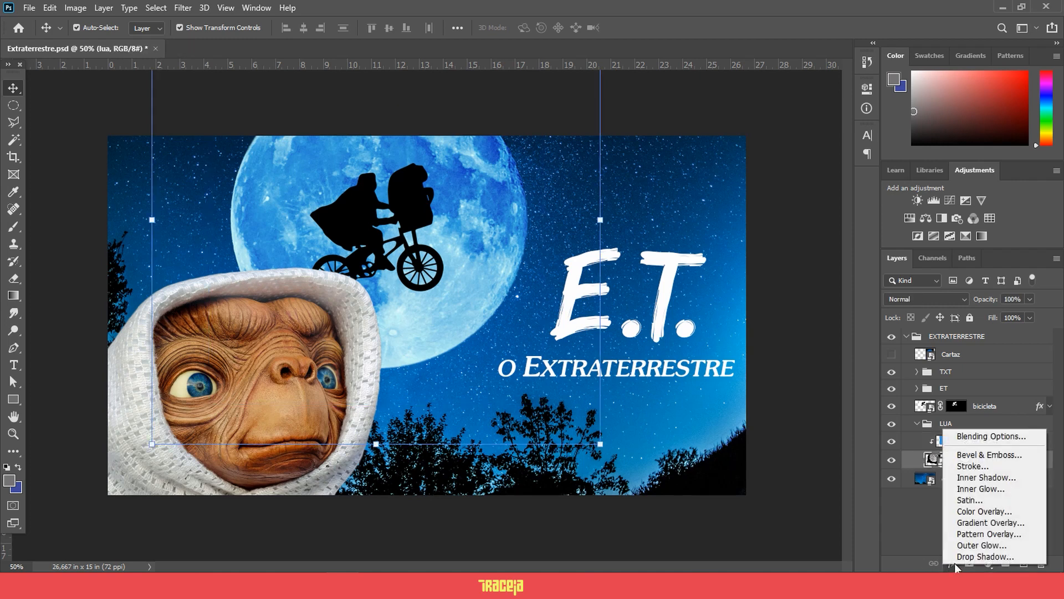
pyautogui.click(984, 544)
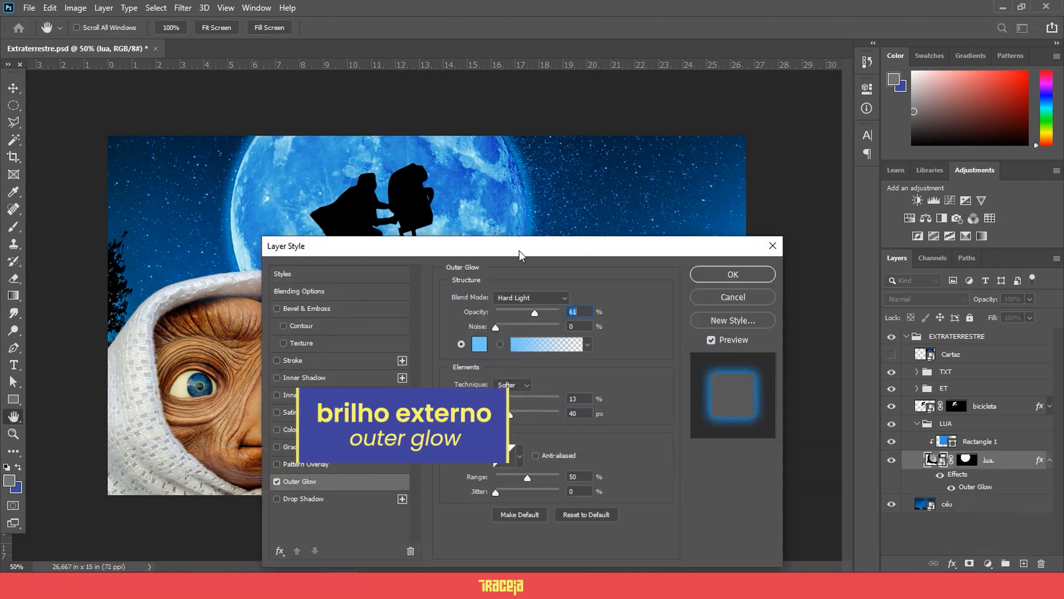
pyautogui.moveTo(519, 251); pyautogui.dragTo(791, 225)
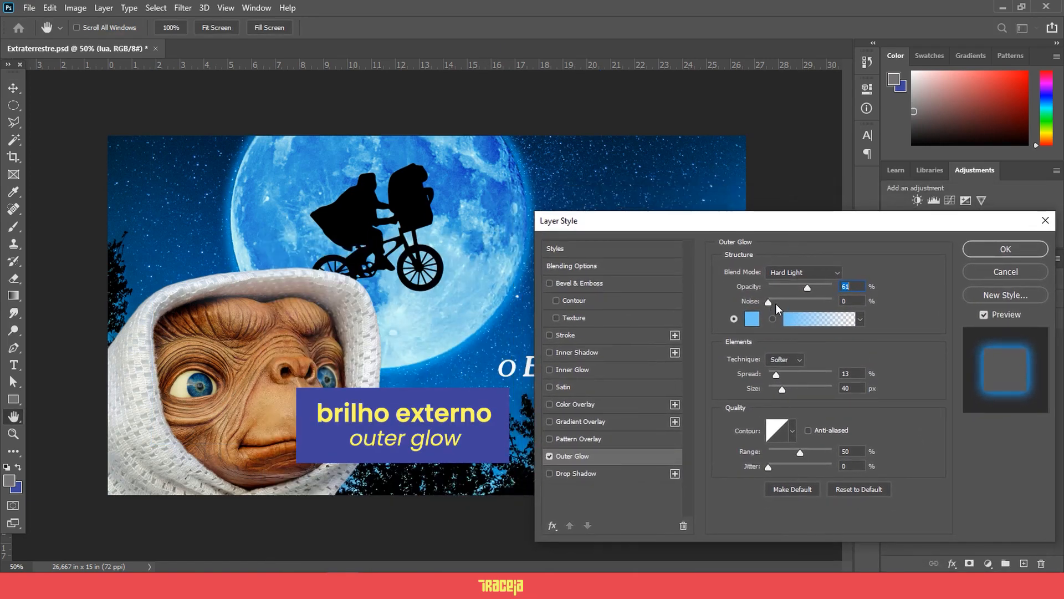
pyautogui.click(751, 320)
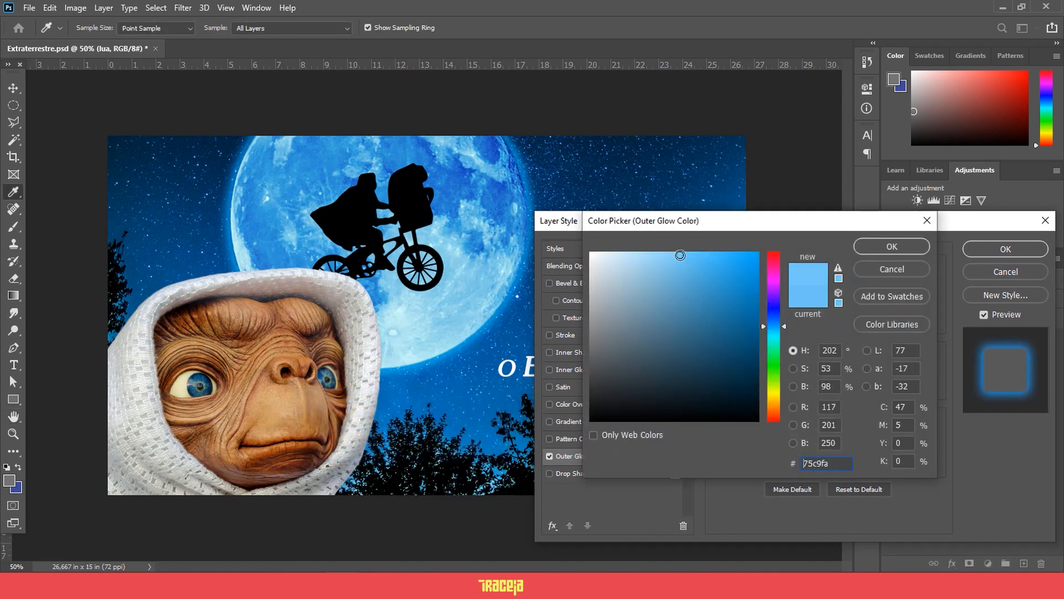
pyautogui.click(892, 247)
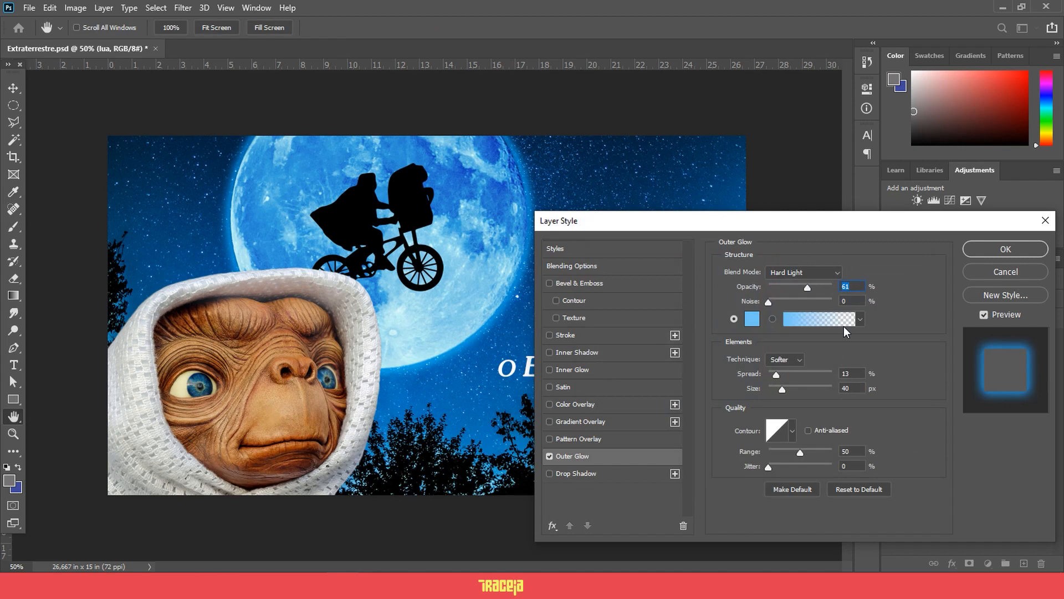
# - Choose Hard Light for the moon's outer glow, keep its size at 40 px, and reduce the glow's opacity
pyautogui.click(818, 272)
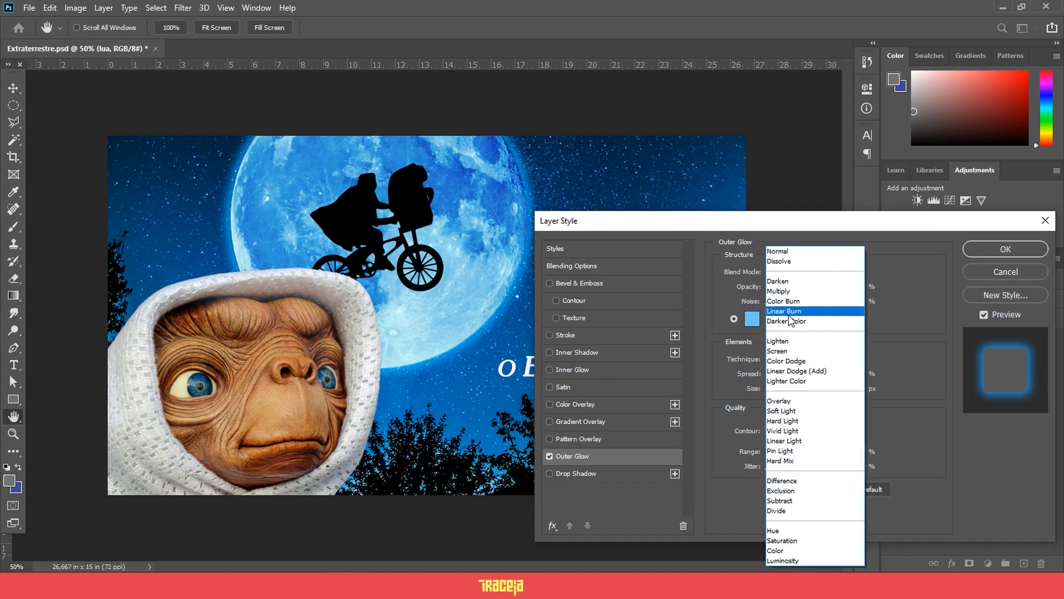
pyautogui.click(799, 422)
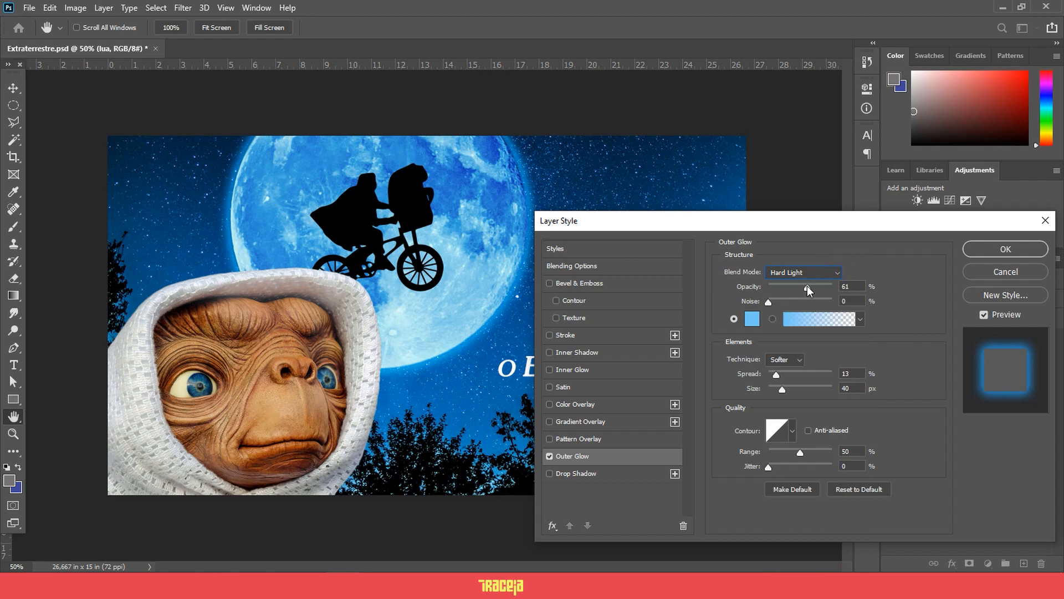
pyautogui.moveTo(807, 285)
pyautogui.mouseDown()
pyautogui.moveTo(824, 291)
pyautogui.moveTo(797, 297)
pyautogui.moveTo(807, 296)
pyautogui.mouseUp()
pyautogui.moveTo(782, 389)
pyautogui.mouseDown()
pyautogui.moveTo(796, 390)
pyautogui.moveTo(783, 392)
pyautogui.mouseUp()
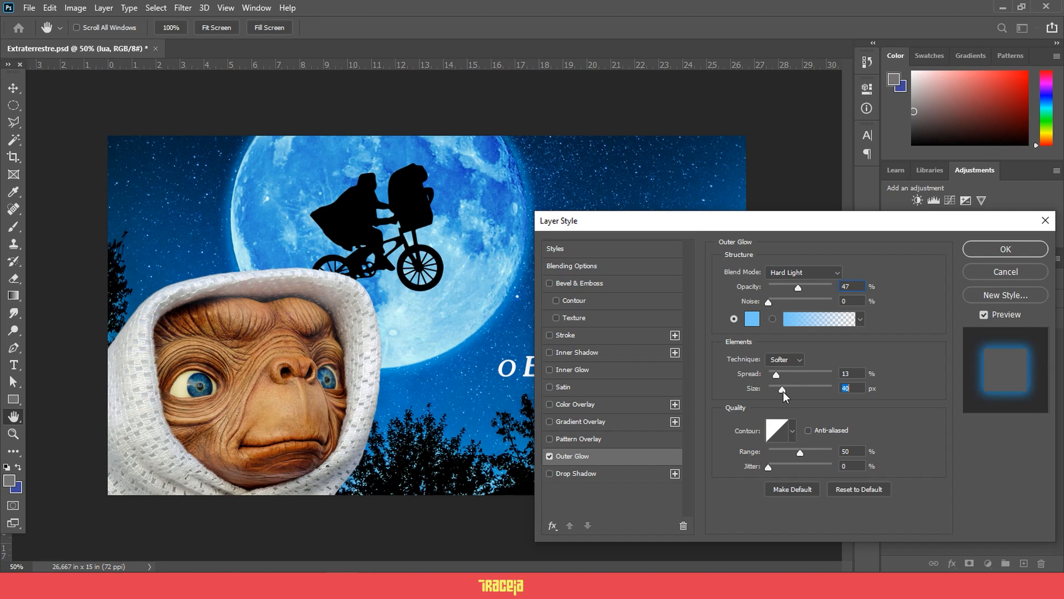
pyautogui.moveTo(798, 288); pyautogui.dragTo(787, 288)
# - Add an Inner Shadow to the lua layer with a pale light blue colour and the Screen blend mode
pyautogui.click(587, 354)
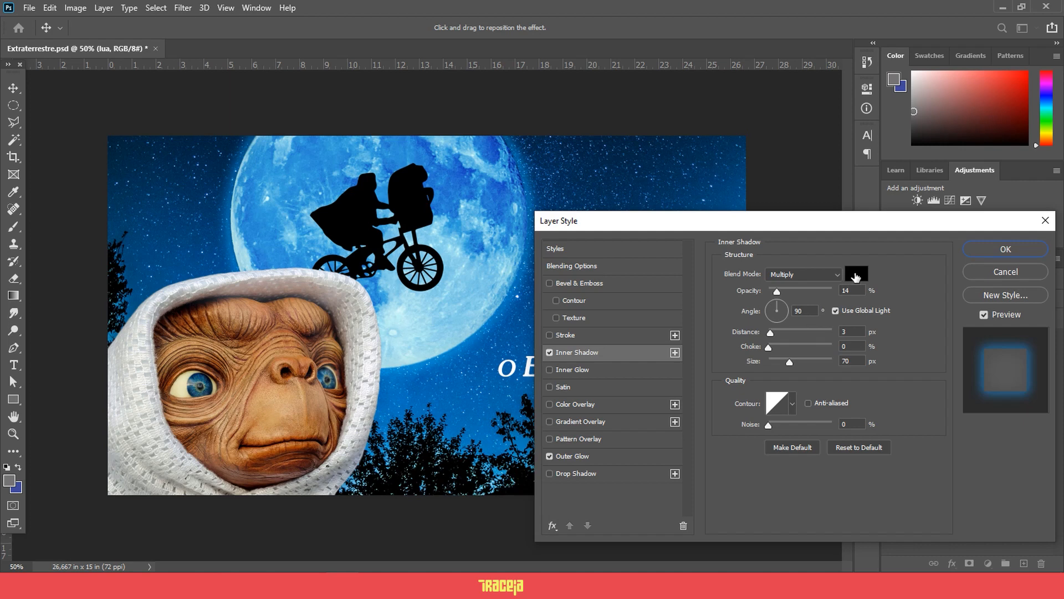
pyautogui.click(856, 275)
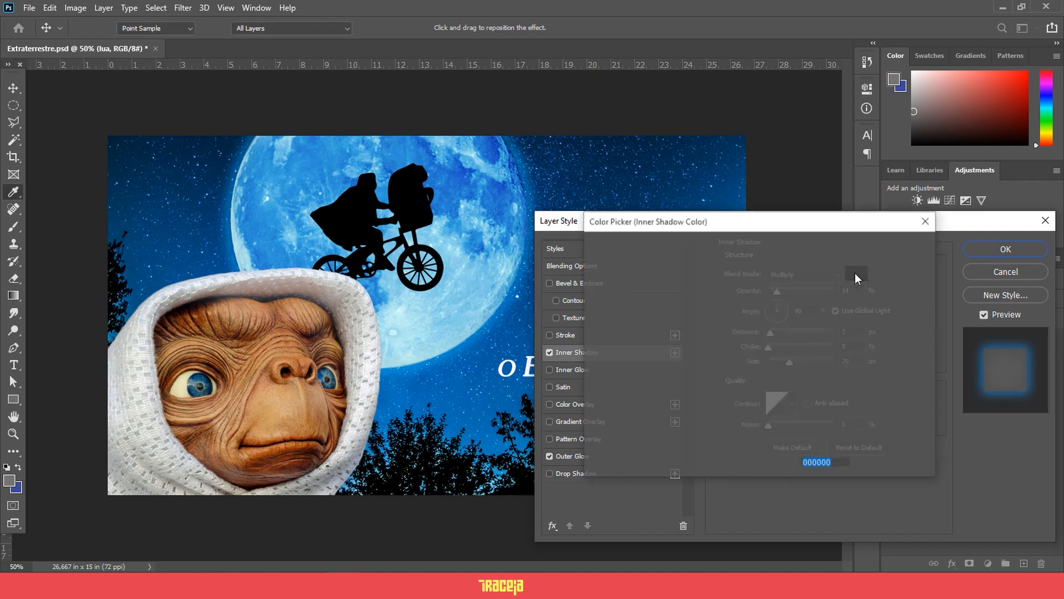
pyautogui.click(774, 330)
pyautogui.click(647, 252)
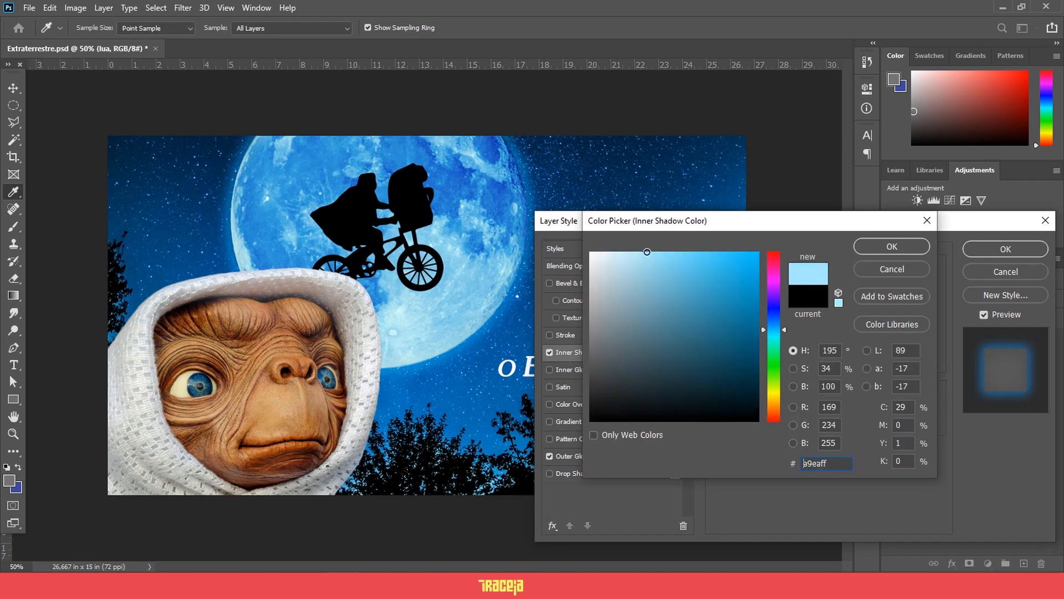
pyautogui.moveTo(659, 255); pyautogui.dragTo(651, 252)
pyautogui.click(874, 247)
pyautogui.click(800, 274)
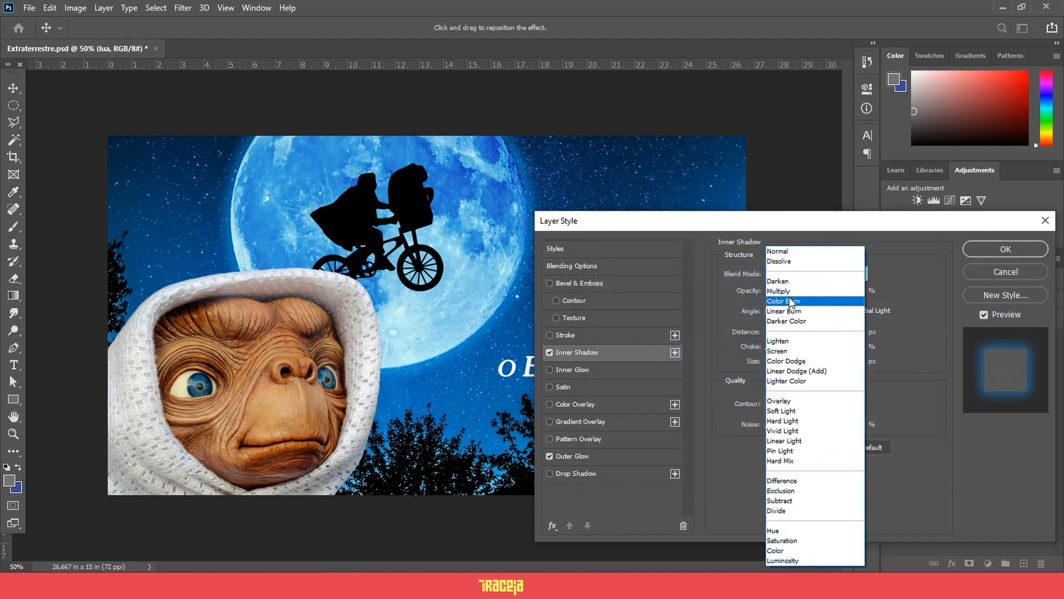
pyautogui.click(794, 350)
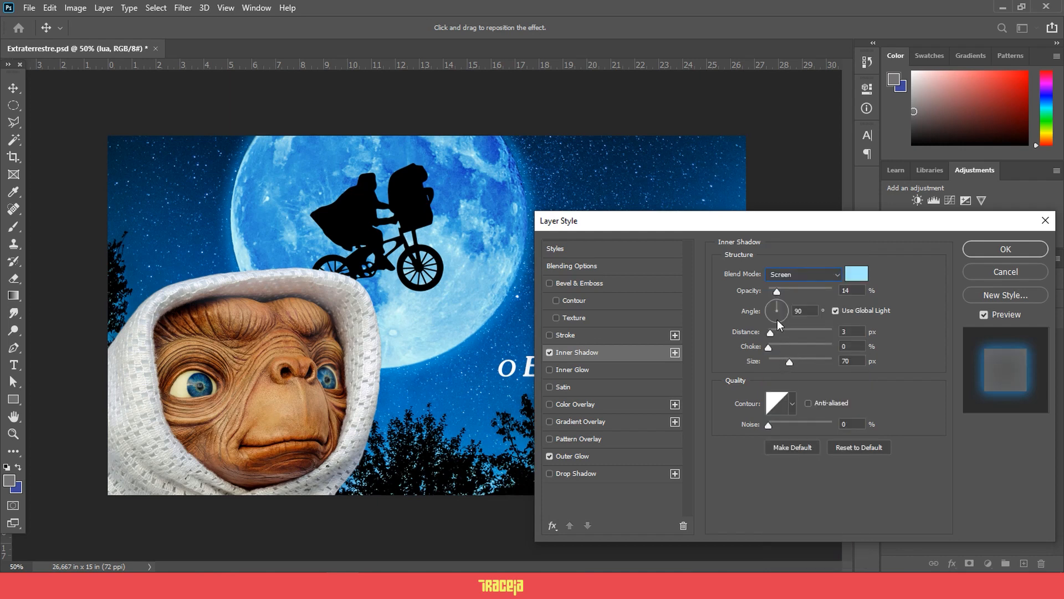
# - Set the inner shadow's opacity to 48% with a 70 px size, compare it on and off, and apply the layer style
pyautogui.moveTo(777, 291); pyautogui.dragTo(800, 308)
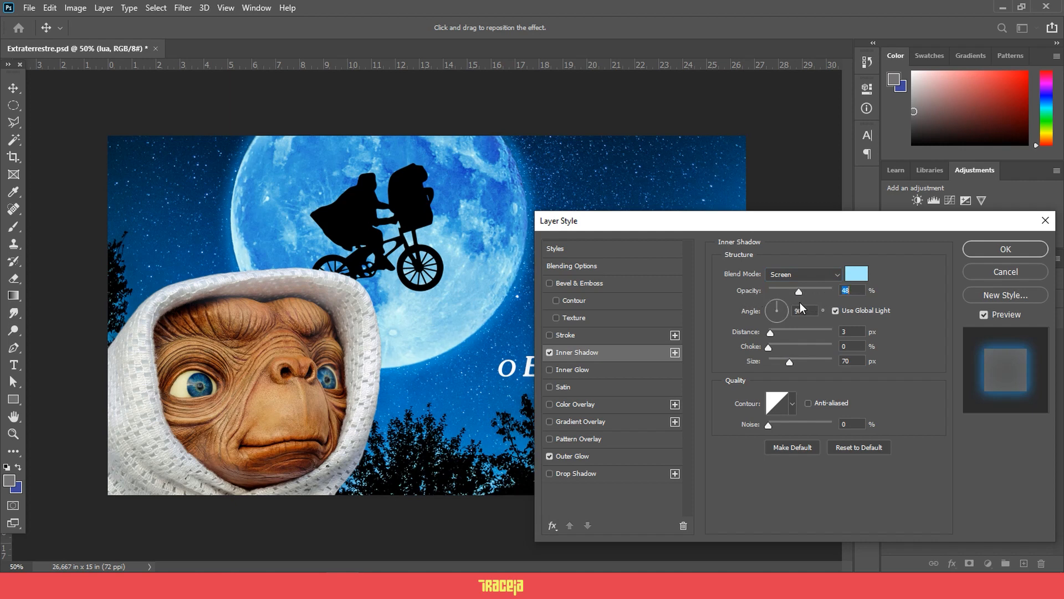
pyautogui.moveTo(787, 362)
pyautogui.mouseDown()
pyautogui.moveTo(804, 362)
pyautogui.moveTo(791, 363)
pyautogui.mouseUp()
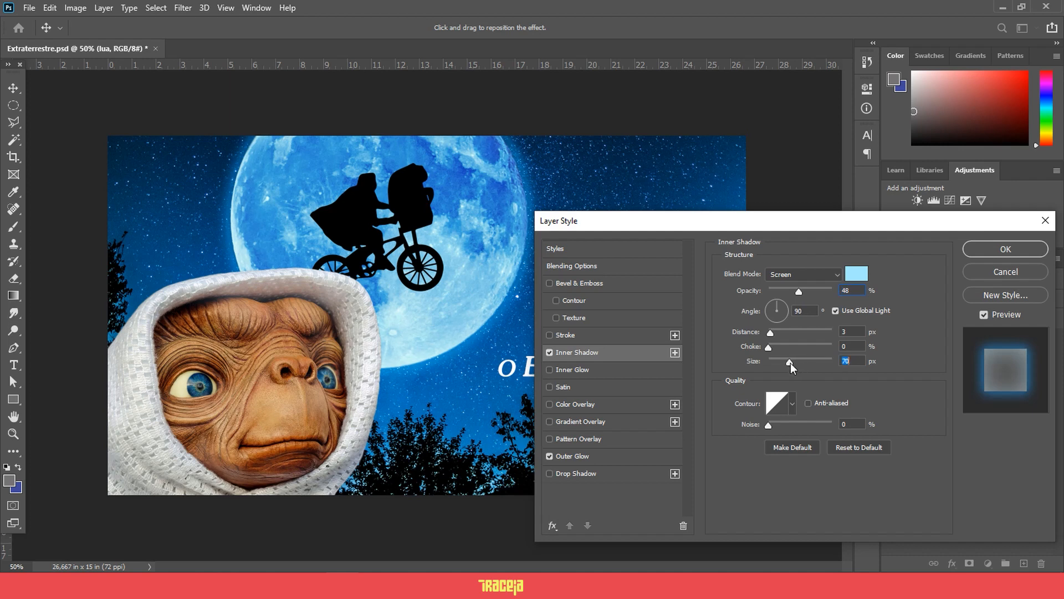
pyautogui.click(546, 352)
pyautogui.click(548, 352)
pyautogui.click(548, 352)
pyautogui.click(548, 352)
pyautogui.click(548, 352)
pyautogui.click(548, 352)
pyautogui.click(984, 248)
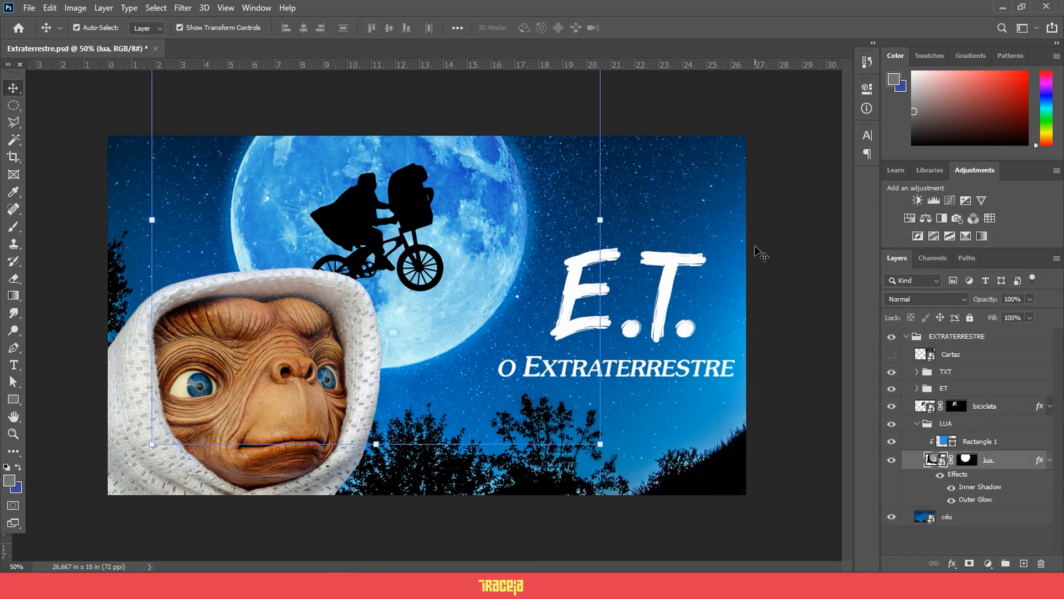
# - Deselect the lua layer and collapse the LUA group
pyautogui.click(777, 252)
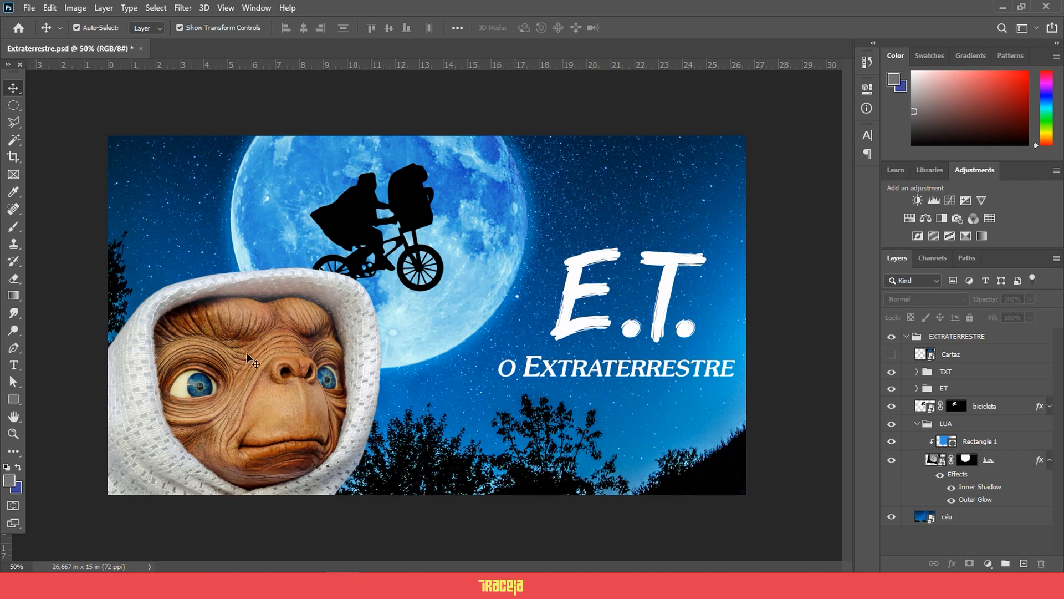
pyautogui.click(918, 426)
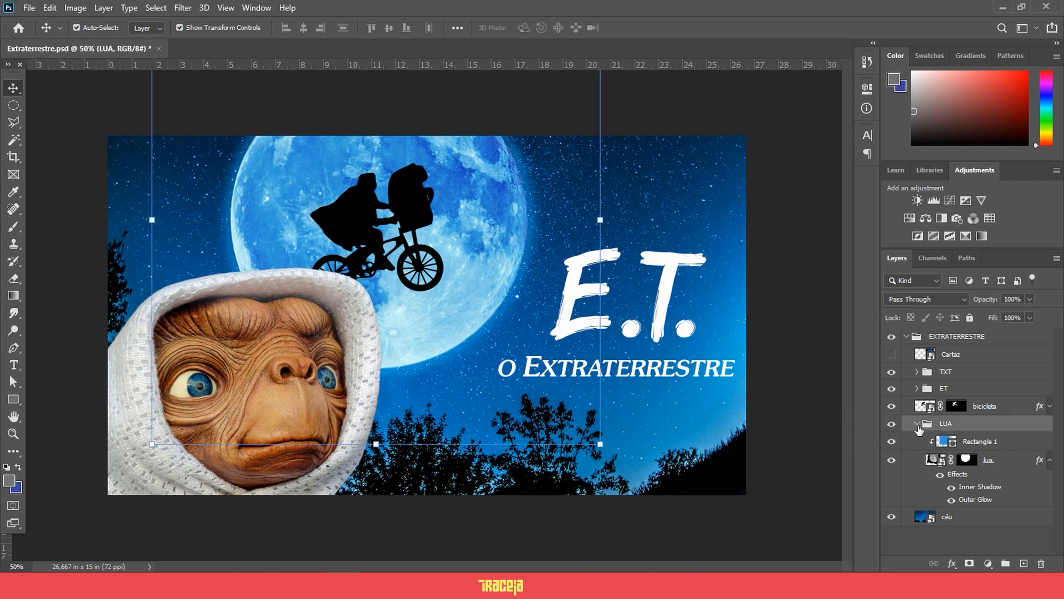
pyautogui.click(916, 423)
# - Nudge the et layer about 20 px up and 10 px to the right
pyautogui.click(294, 371)
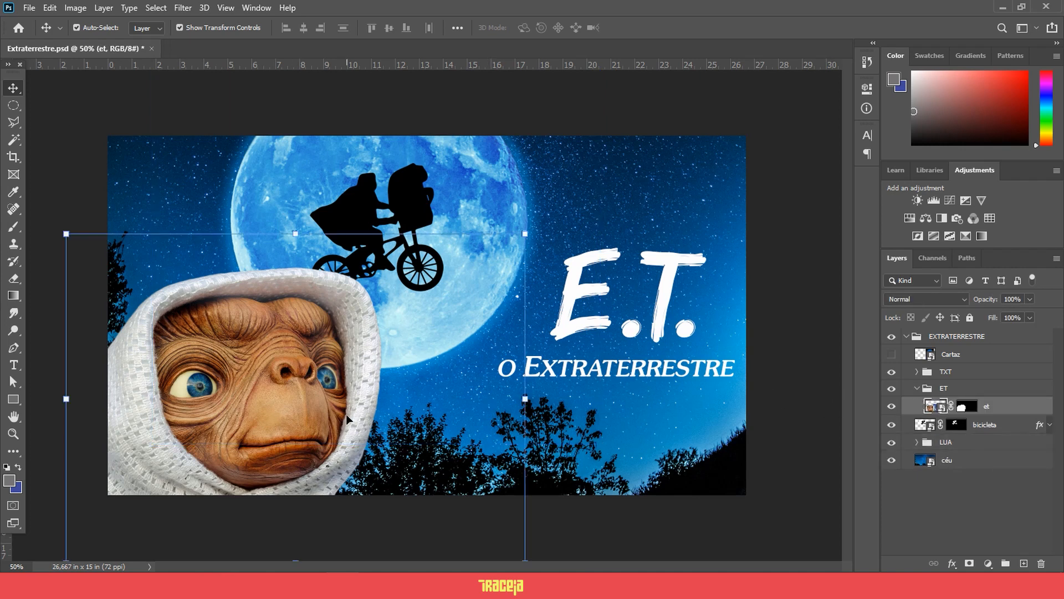
pyautogui.hotkey('shift', 'Up')
pyautogui.hotkey('shift', 'Up')
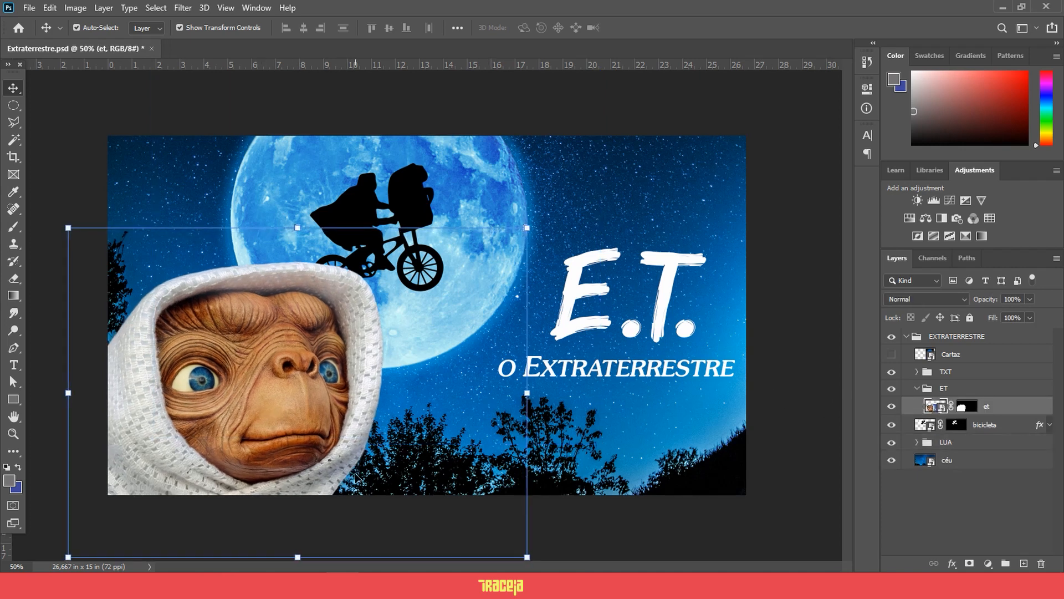
pyautogui.hotkey('shift', 'Right')
# - Nudge the bicicleta silhouette slightly upward over the moon
pyautogui.click(405, 256)
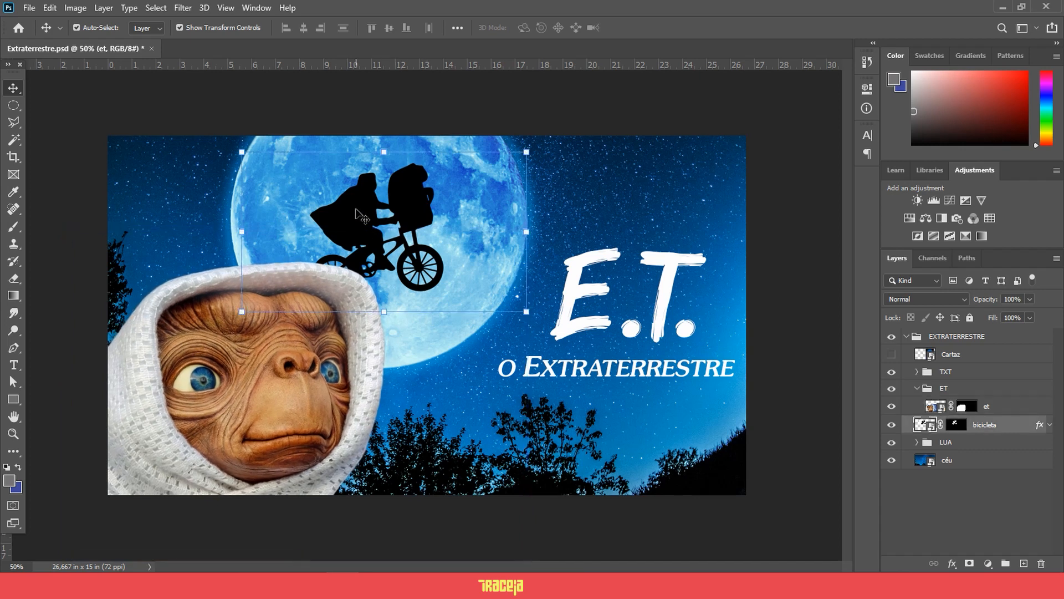
pyautogui.hotkey('shift', 'Up')
pyautogui.hotkey('shift', 'Up')
pyautogui.hotkey('shift', 'Up')
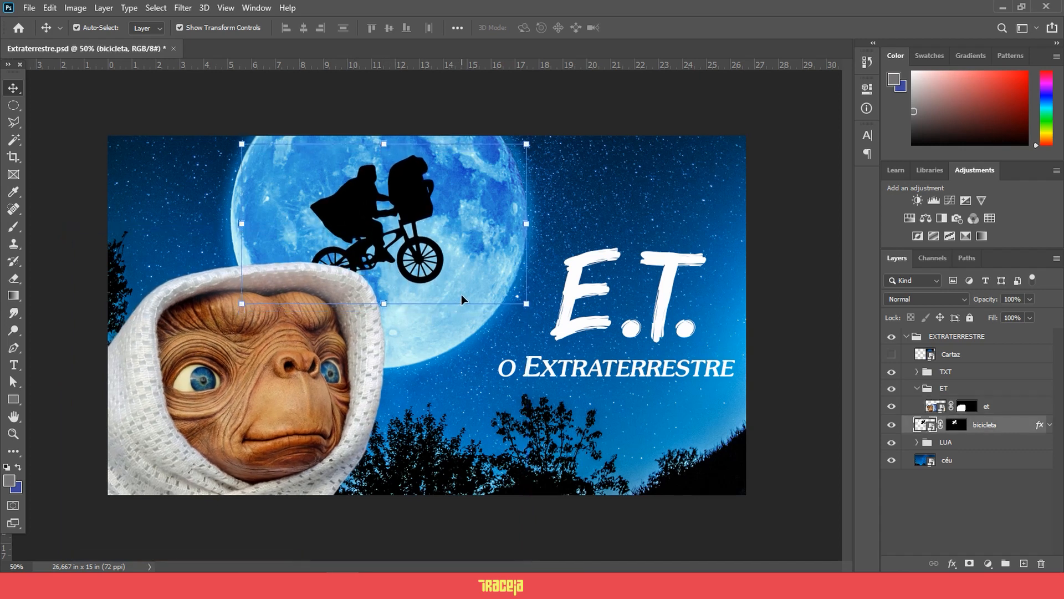
# - Scale the et layer down proportionally to 98.19% and deselect it
pyautogui.click(329, 428)
pyautogui.moveTo(528, 229); pyautogui.dragTo(520, 233)
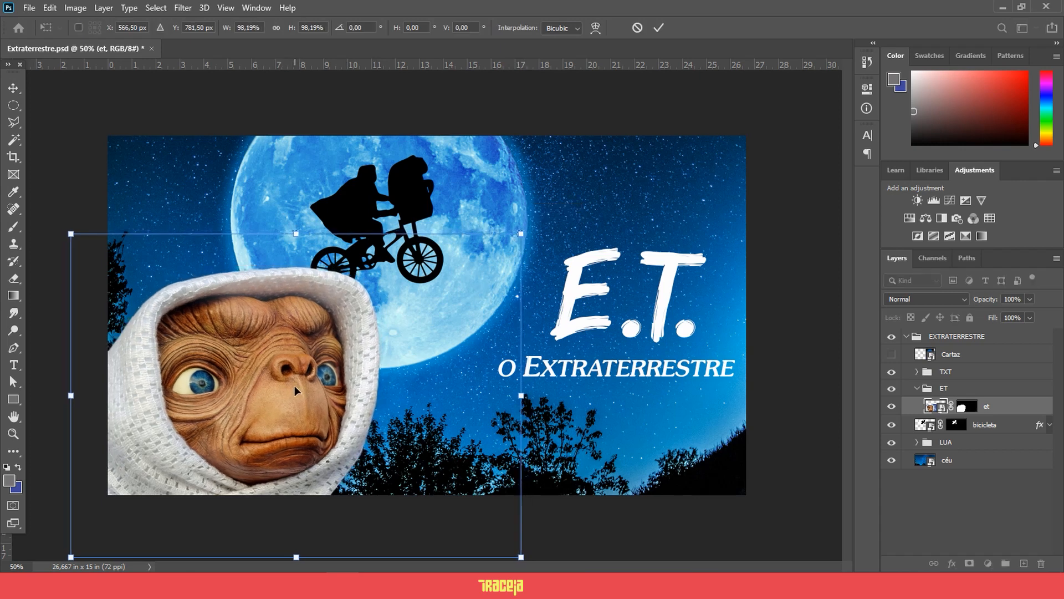
pyautogui.press('Return')
pyautogui.click(760, 355)
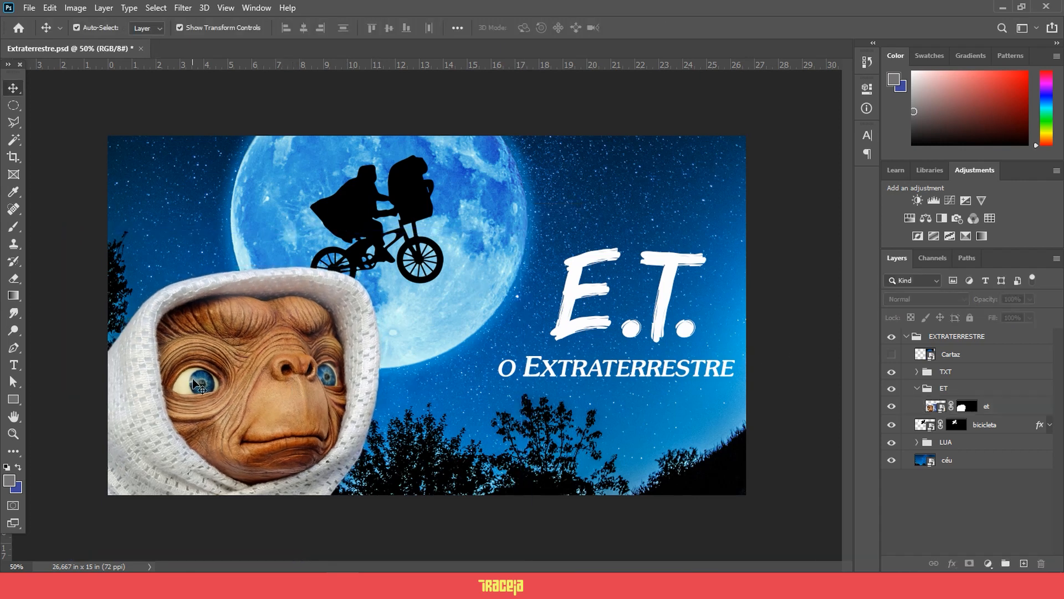
# - Add a Levels adjustment above the et layer and clip it to that layer
pyautogui.click(377, 244)
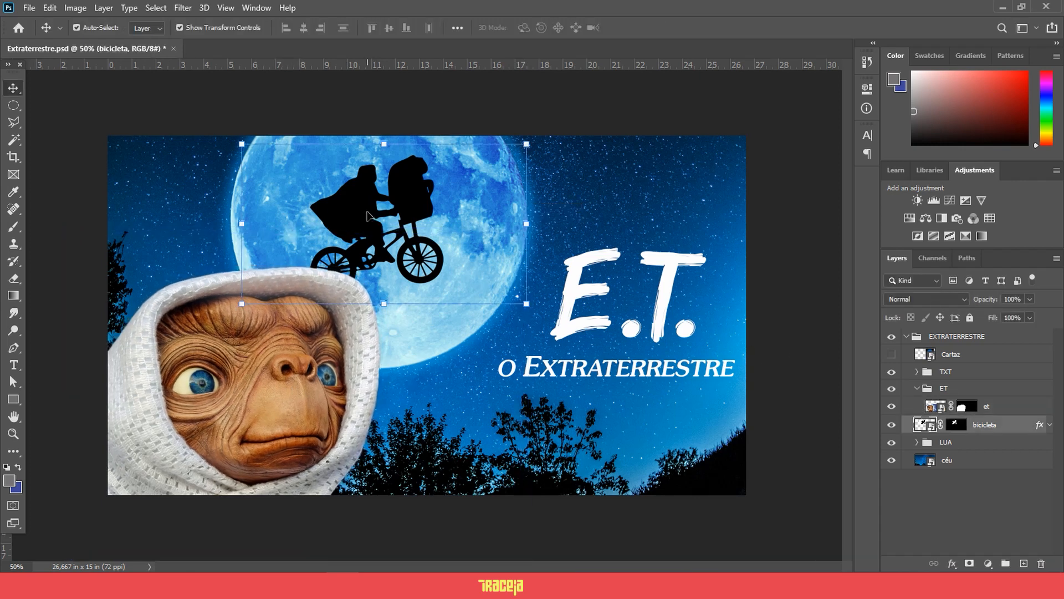
pyautogui.click(793, 326)
pyautogui.click(288, 400)
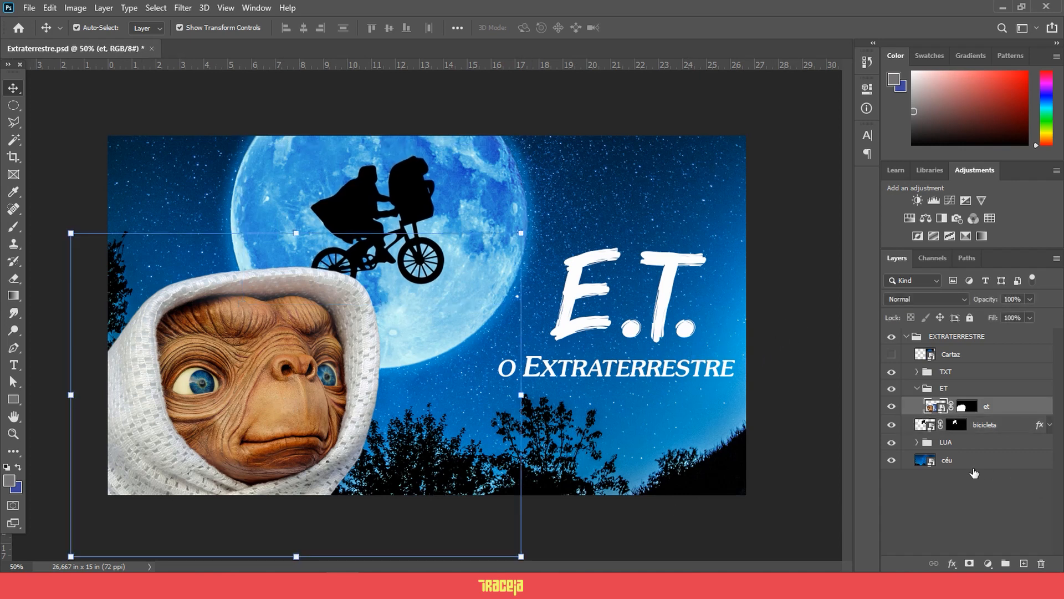
pyautogui.click(988, 563)
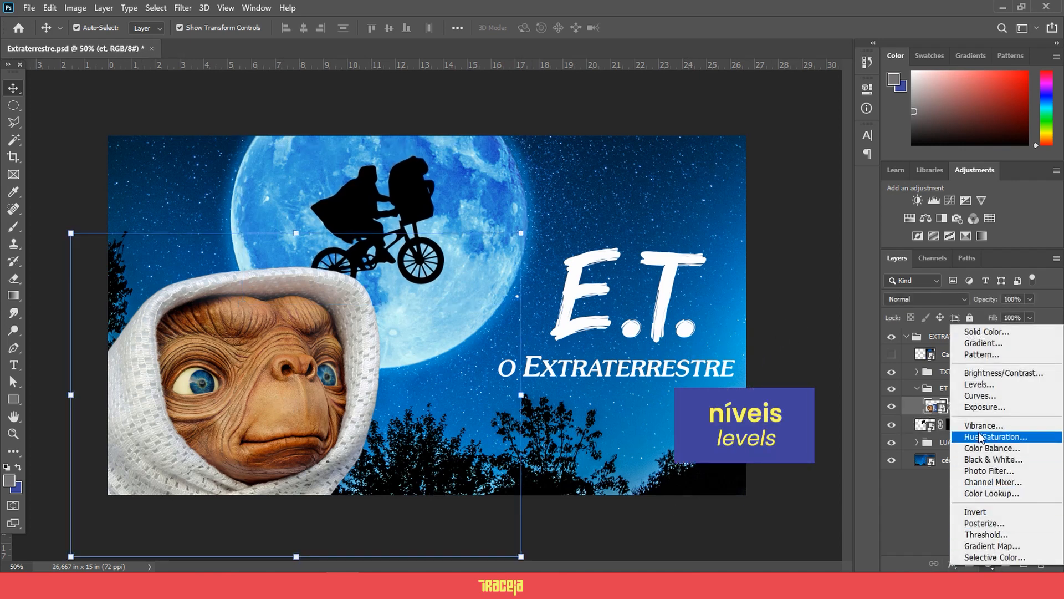
pyautogui.click(977, 385)
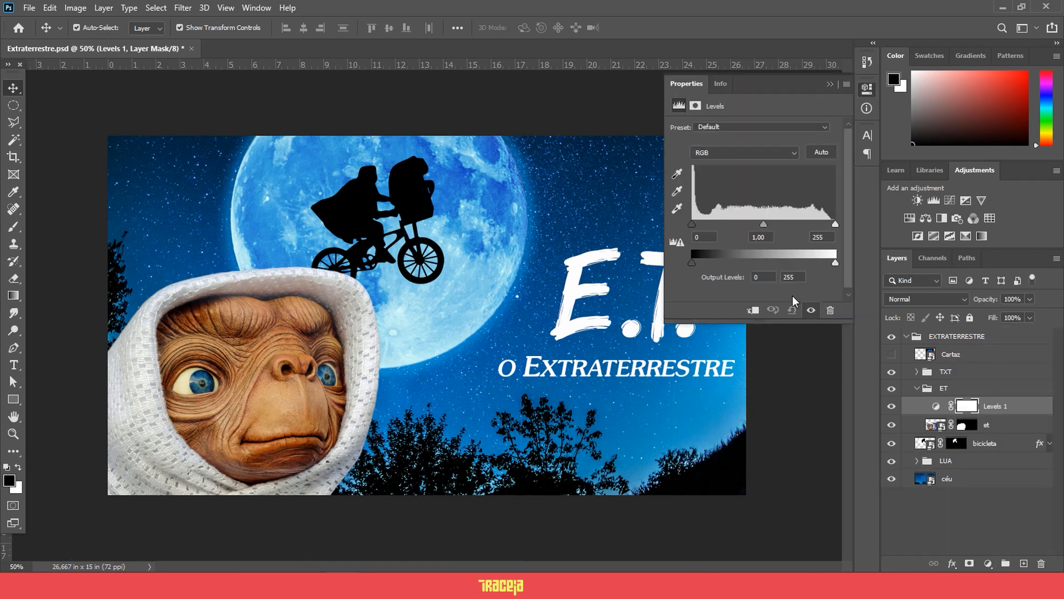
pyautogui.click(1008, 407)
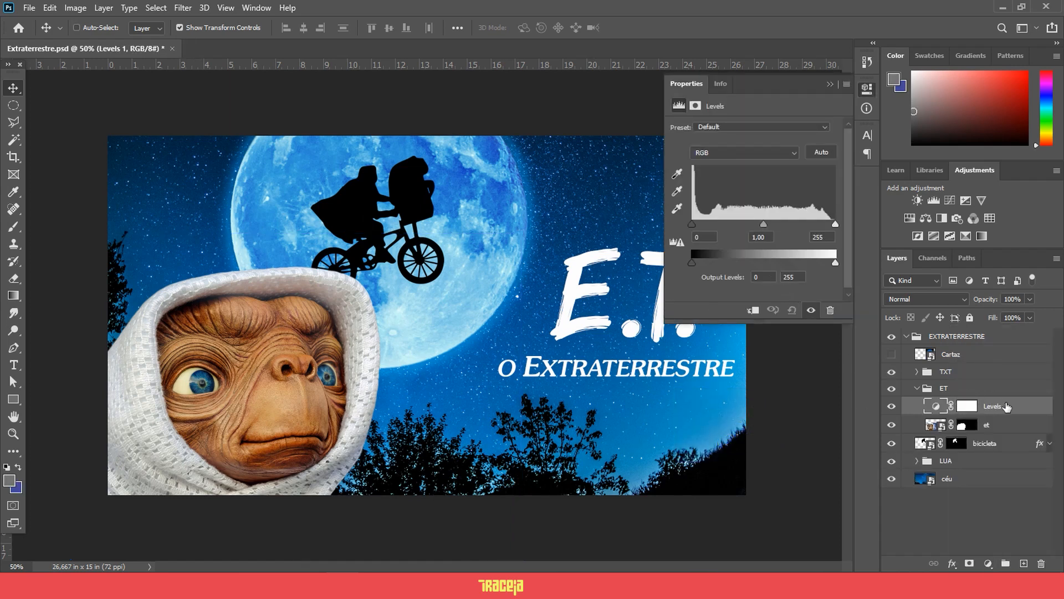
pyautogui.hotkey('ctrl', 'alt', 'g')
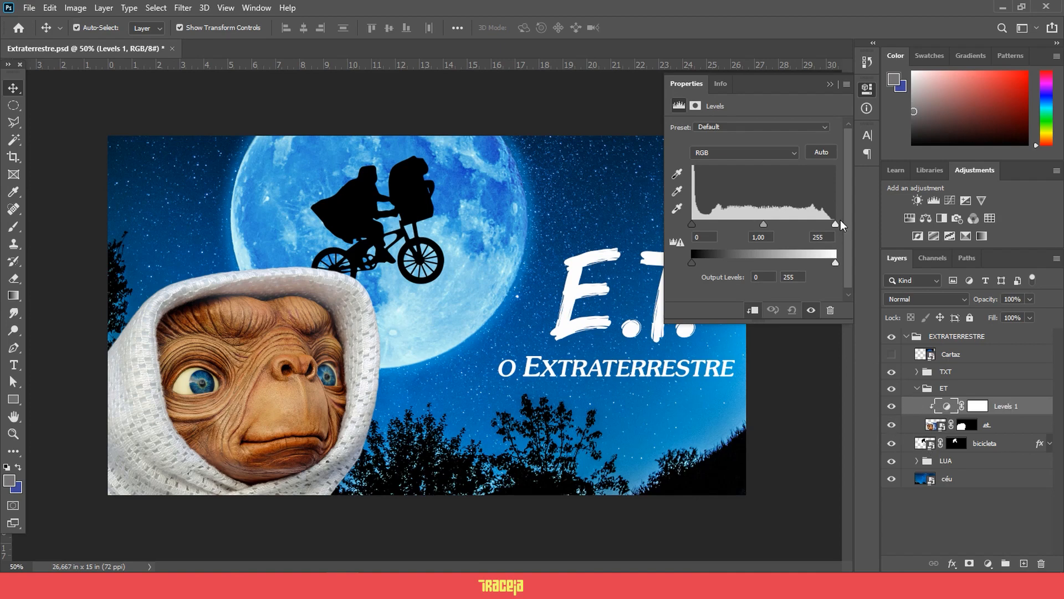
# - Set the black input level of the Levels adjustment to 15 and close its settings
pyautogui.moveTo(835, 224); pyautogui.dragTo(767, 224)
pyautogui.hotkey('ctrl', 'z')
pyautogui.moveTo(836, 224)
pyautogui.mouseDown()
pyautogui.moveTo(803, 225)
pyautogui.moveTo(843, 229)
pyautogui.mouseUp()
pyautogui.moveTo(693, 228); pyautogui.dragTo(707, 228)
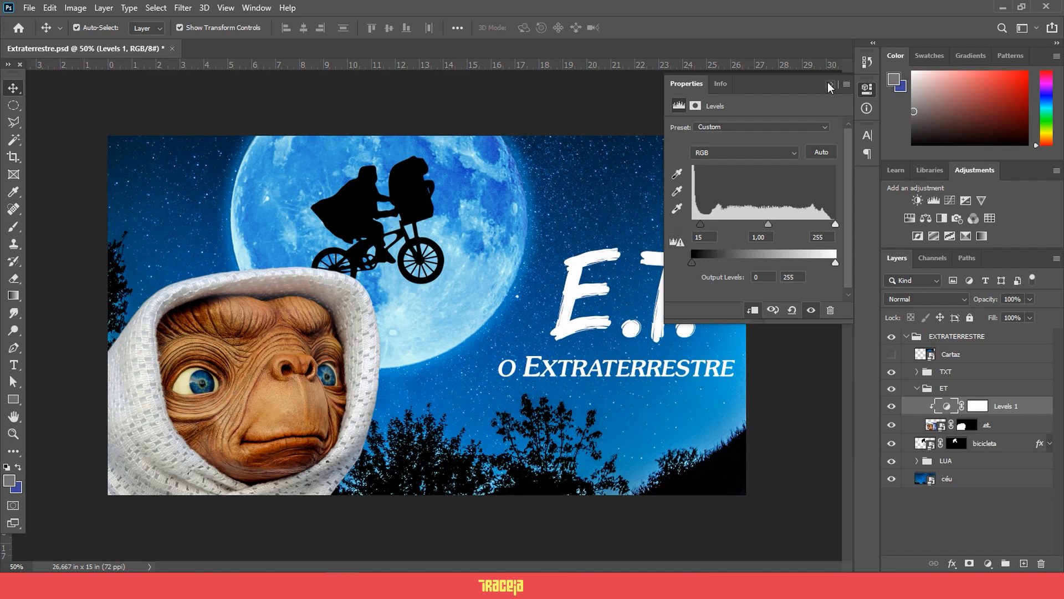
pyautogui.click(829, 85)
# - Compare the E.T. figure with and without the Levels adjustment
pyautogui.click(891, 406)
pyautogui.click(891, 406)
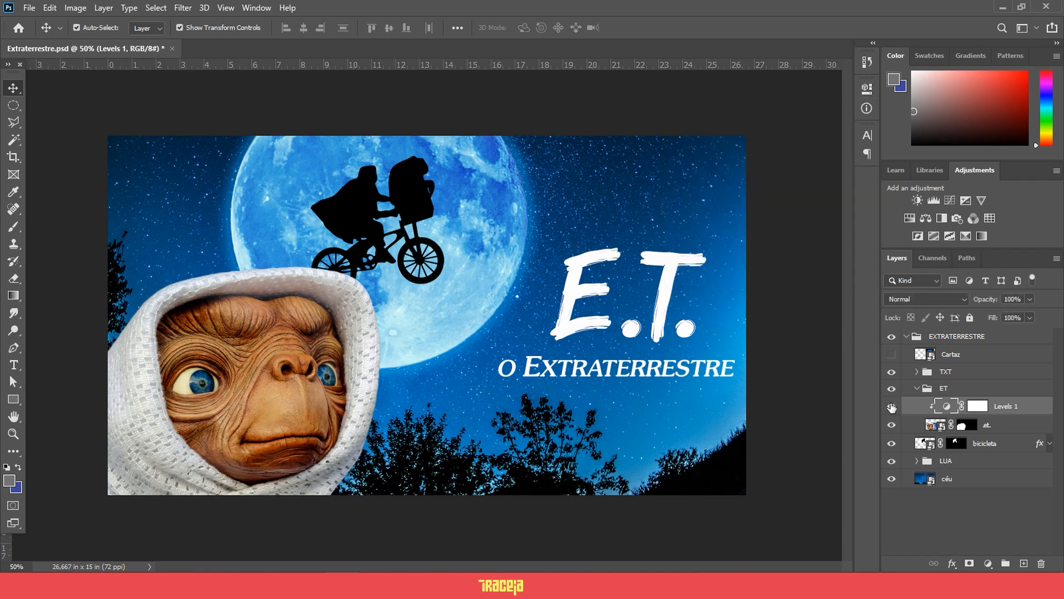
pyautogui.click(891, 406)
pyautogui.click(891, 407)
pyautogui.click(892, 406)
pyautogui.click(891, 406)
# - Create a new layer above Levels 1, clip it to the et layer and name it Brilho
pyautogui.hotkey('ctrl', '+')
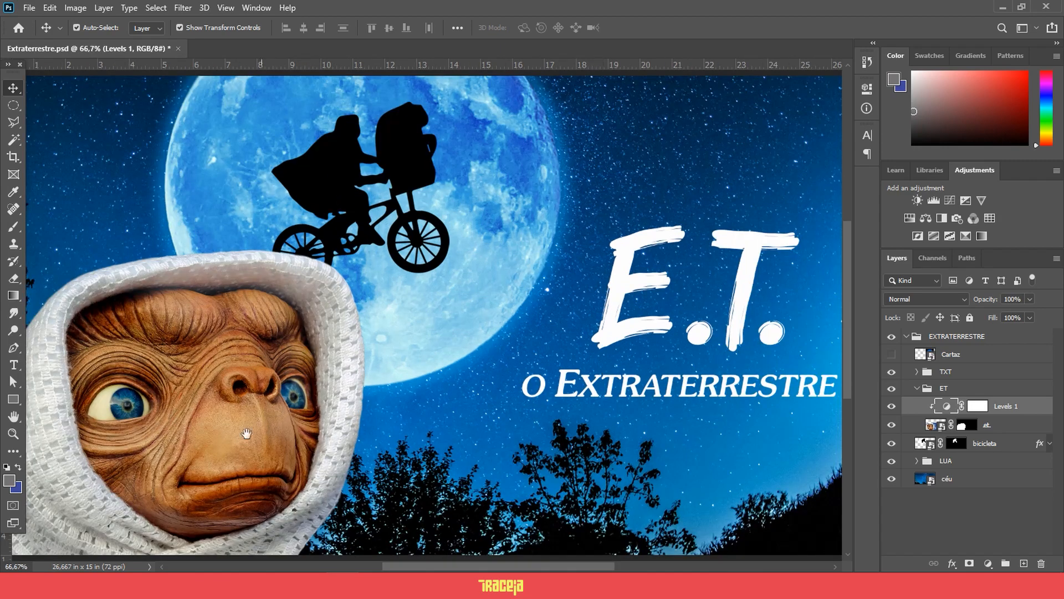
pyautogui.moveTo(247, 433); pyautogui.dragTo(366, 369)
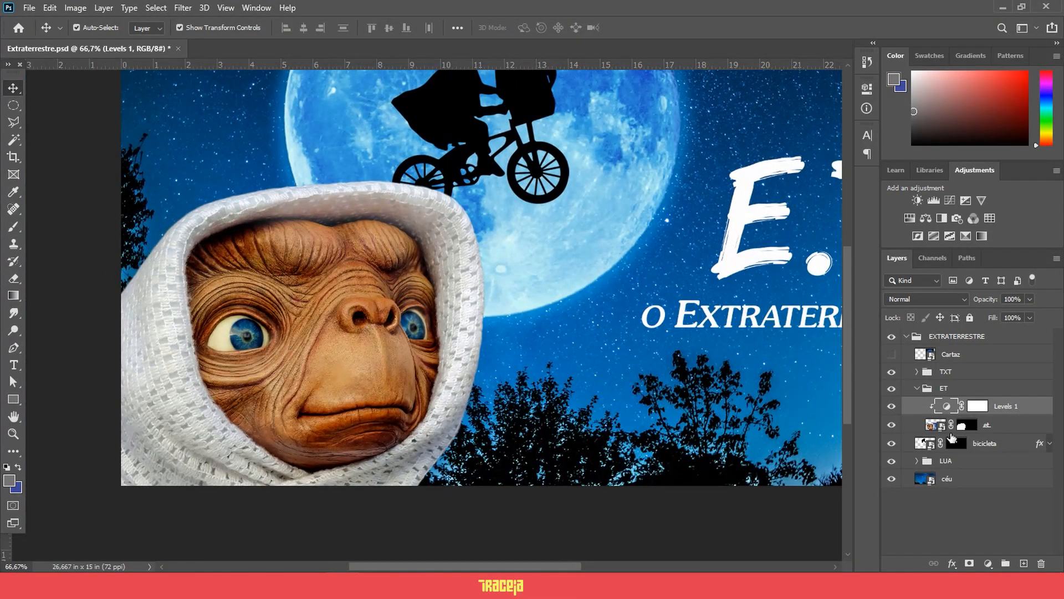
pyautogui.click(1022, 563)
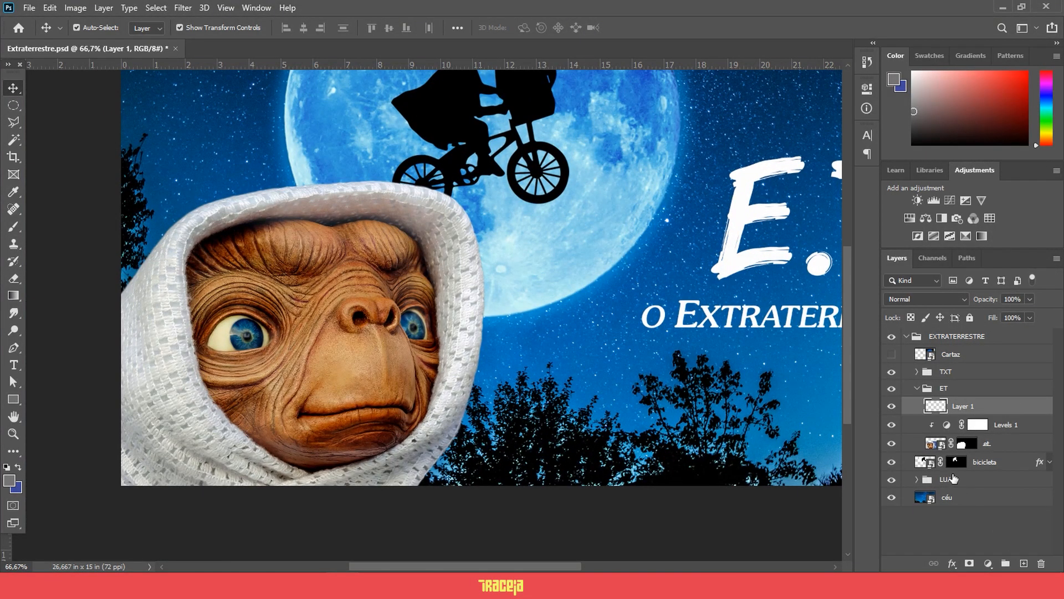
pyautogui.hotkey('ctrl', 'alt', 'g')
pyautogui.doubleClick(971, 407)
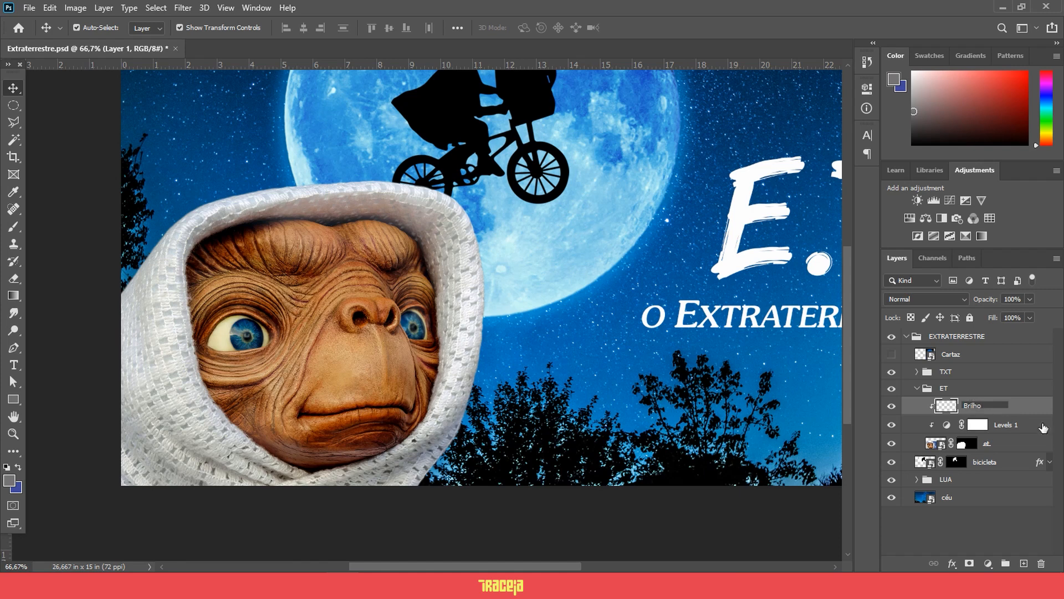
pyautogui.press('Return')
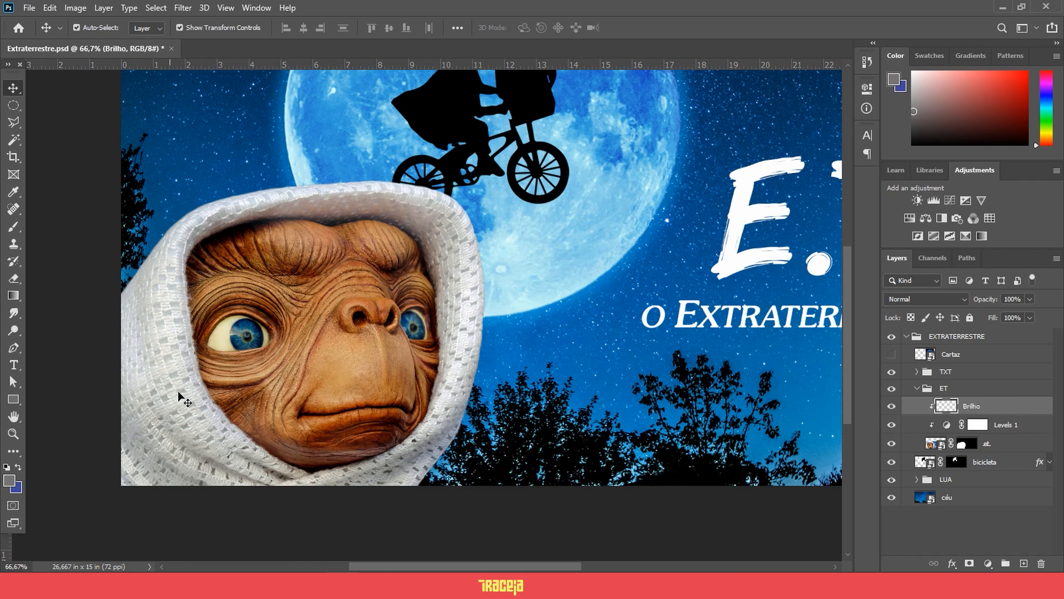
# - Sample the bright blue sky below the title as the foreground colour and set the Brilho layer's blend mode to Color Dodge
pyautogui.click(14, 192)
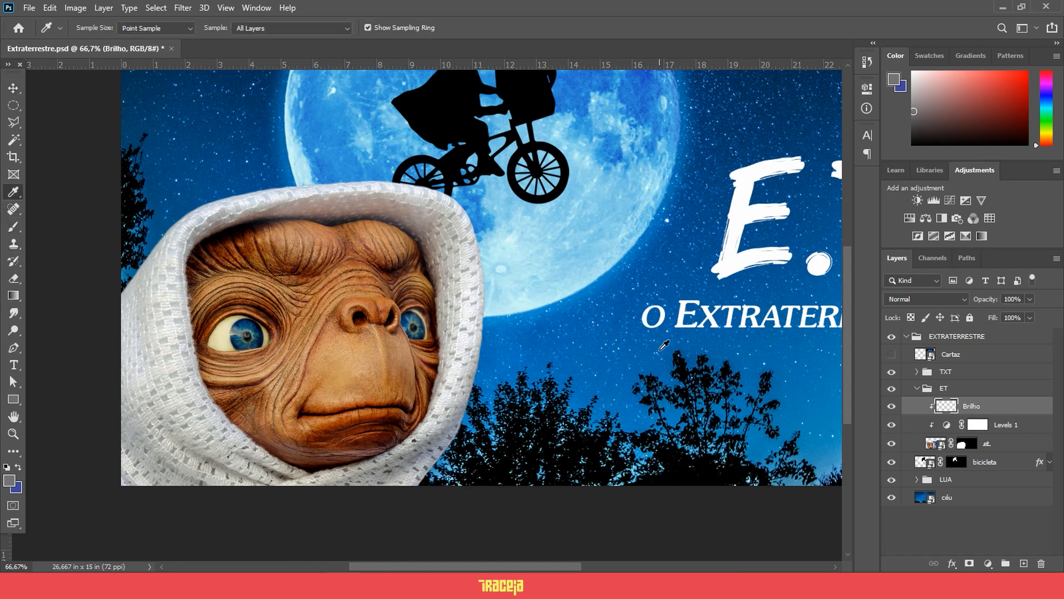
pyautogui.hscroll(5, 664, 346)
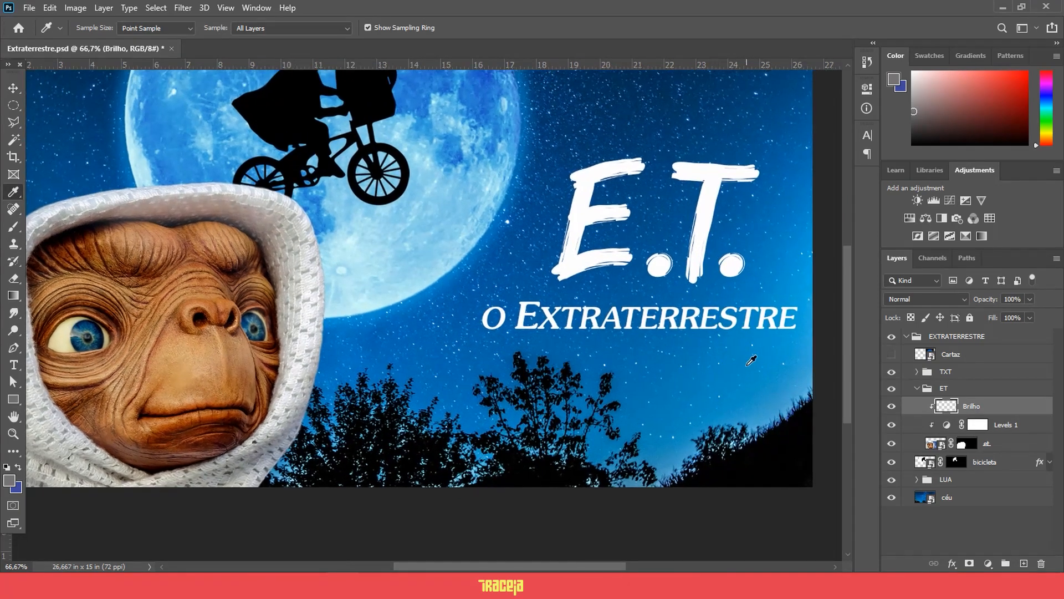
pyautogui.click(754, 359)
pyautogui.hscroll(-7, 815, 419)
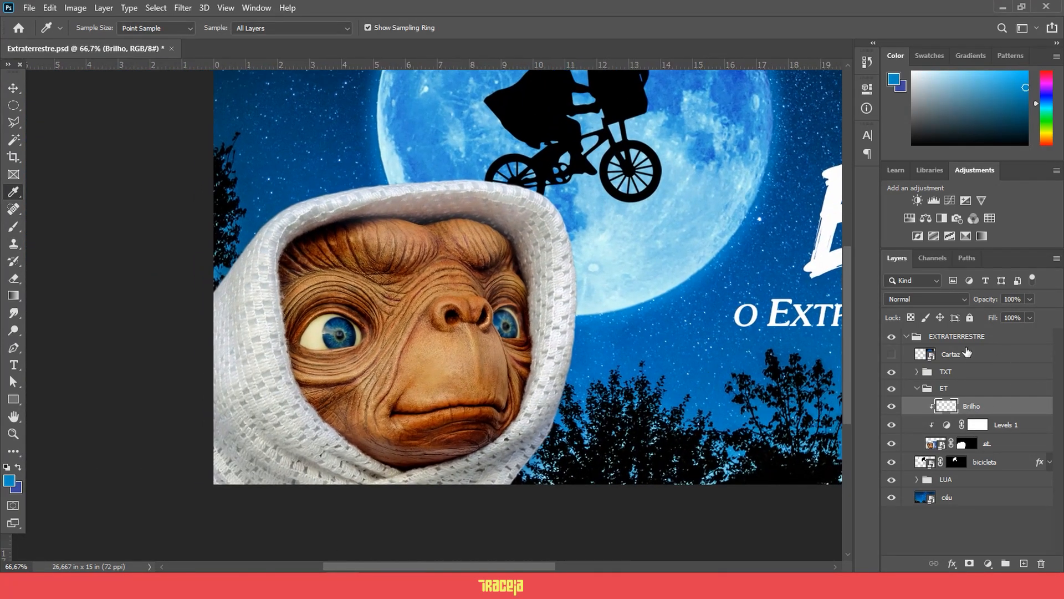
pyautogui.click(963, 302)
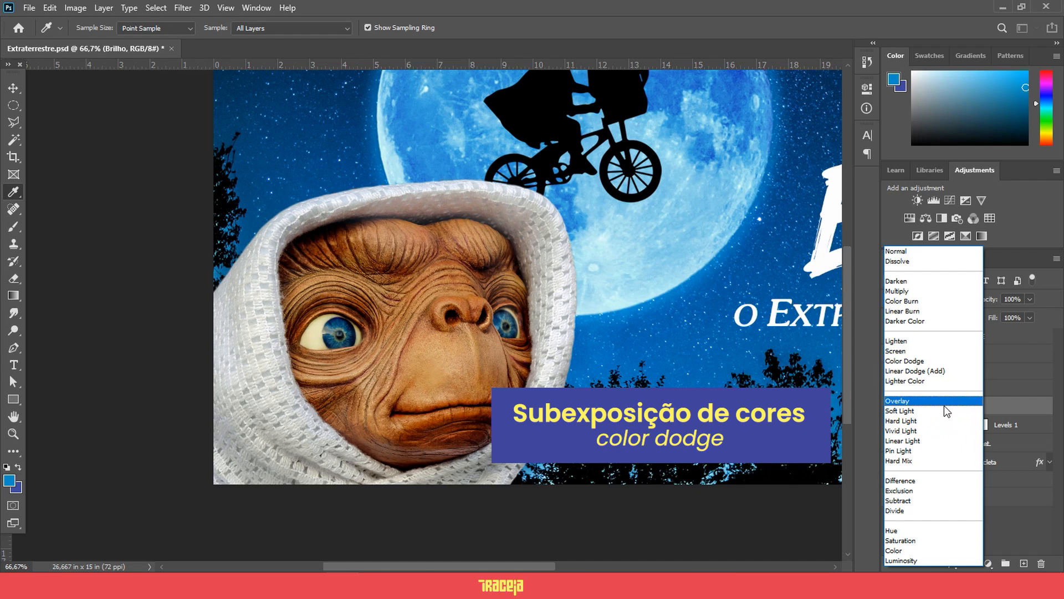
pyautogui.click(938, 363)
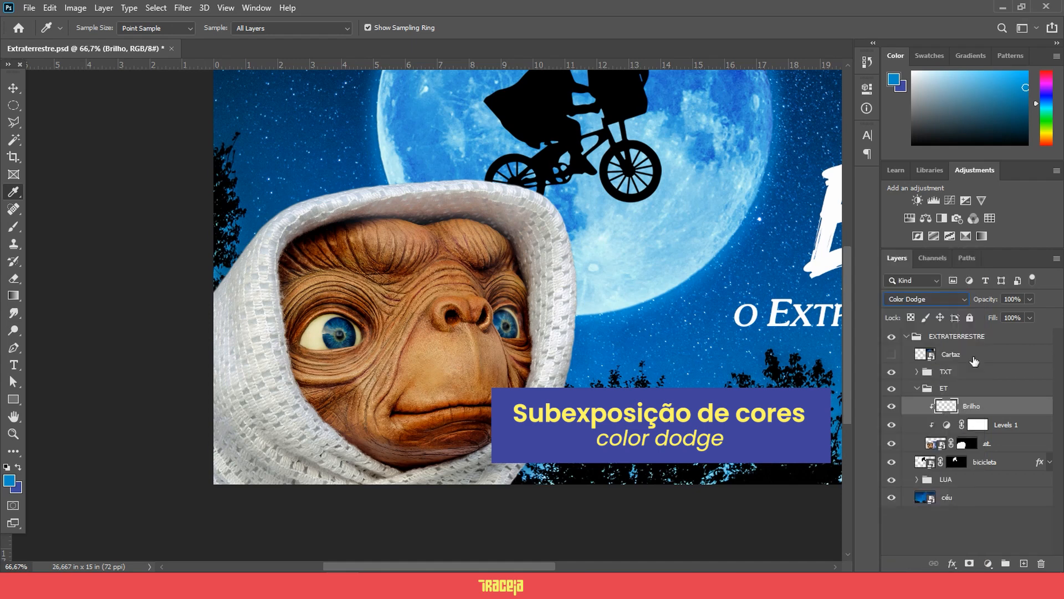
# - Paint blue highlights over E.T.'s forehead and nose bridge on the Brilho layer with an 81 px Soft Round brush
pyautogui.click(13, 226)
pyautogui.click(96, 28)
pyautogui.moveTo(106, 71); pyautogui.dragTo(122, 71)
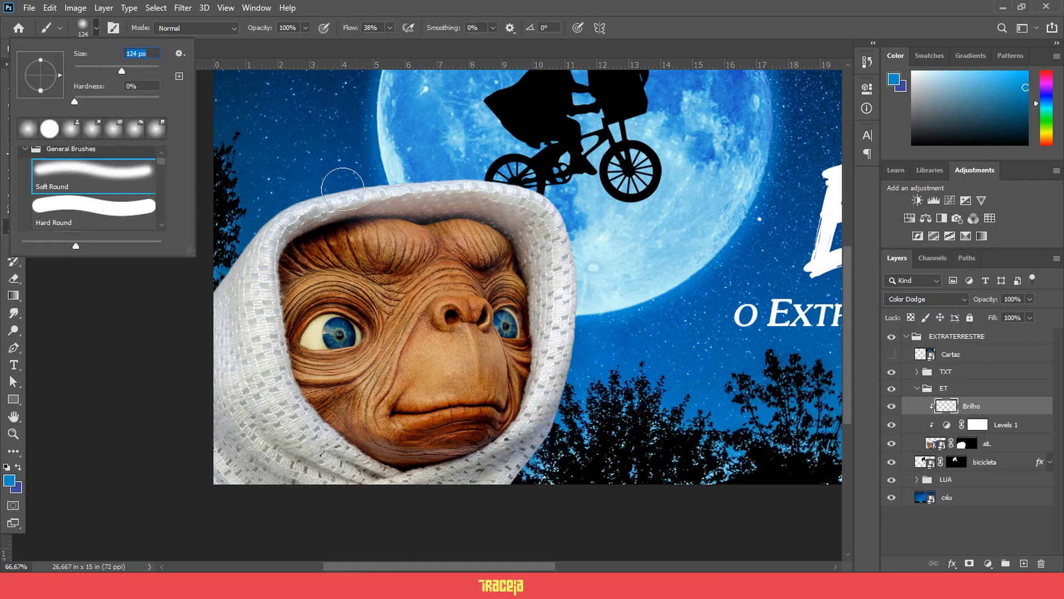
pyautogui.click(108, 68)
pyautogui.moveTo(363, 240)
pyautogui.mouseDown()
pyautogui.moveTo(423, 246)
pyautogui.moveTo(373, 267)
pyautogui.moveTo(341, 237)
pyautogui.moveTo(487, 247)
pyautogui.moveTo(478, 235)
pyautogui.moveTo(443, 235)
pyautogui.moveTo(496, 247)
pyautogui.moveTo(463, 266)
pyautogui.moveTo(481, 258)
pyautogui.moveTo(442, 240)
pyautogui.moveTo(499, 284)
pyautogui.moveTo(455, 273)
pyautogui.moveTo(469, 289)
pyautogui.moveTo(454, 268)
pyautogui.mouseUp()
pyautogui.click(424, 246)
pyautogui.click(444, 238)
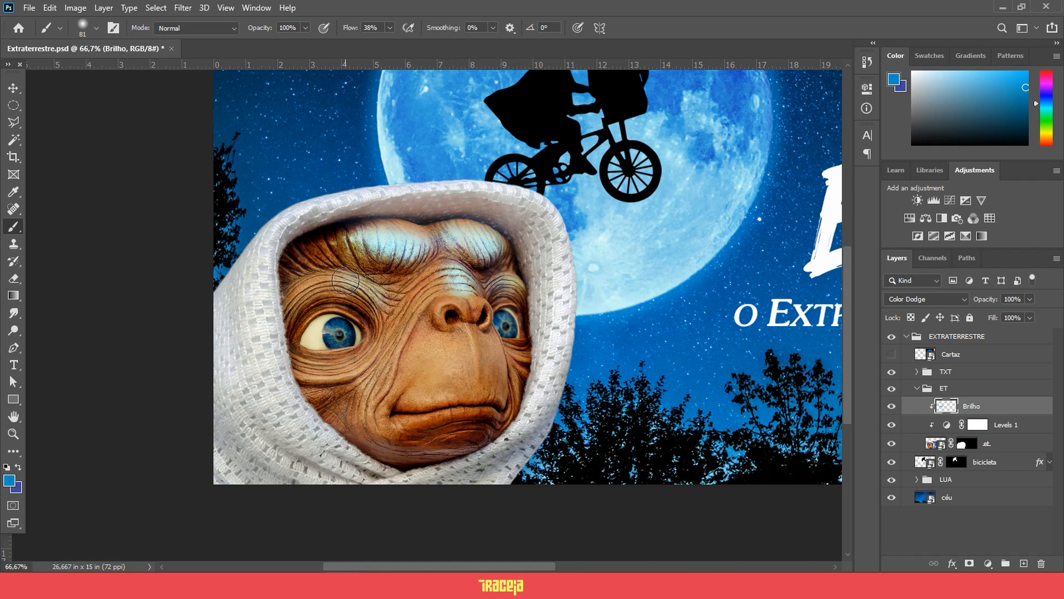
# - Paint a blue highlight on E.T.'s muzzle between the nose and the mouth with the 81 px brush
pyautogui.click(97, 28)
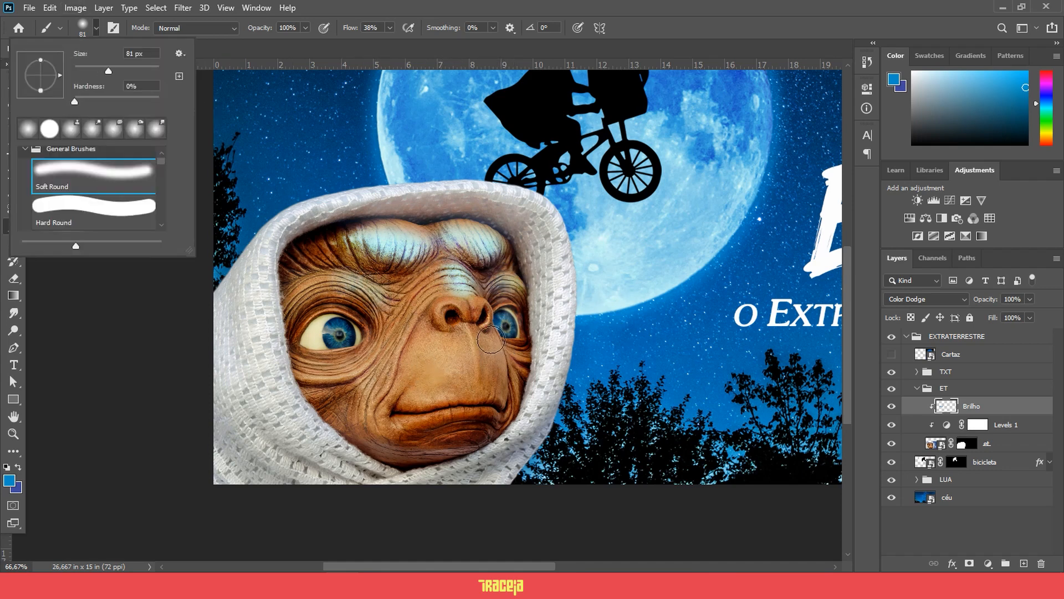
pyautogui.moveTo(490, 343)
pyautogui.mouseDown()
pyautogui.moveTo(502, 391)
pyautogui.moveTo(466, 334)
pyautogui.moveTo(476, 373)
pyautogui.moveTo(459, 394)
pyautogui.moveTo(449, 354)
pyautogui.moveTo(450, 384)
pyautogui.moveTo(464, 352)
pyautogui.moveTo(433, 350)
pyautogui.moveTo(457, 362)
pyautogui.moveTo(419, 349)
pyautogui.moveTo(496, 336)
pyautogui.moveTo(501, 390)
pyautogui.moveTo(543, 334)
pyautogui.mouseUp()
pyautogui.hotkey('ctrl', 'z')
pyautogui.moveTo(498, 363)
pyautogui.mouseDown()
pyautogui.moveTo(496, 384)
pyautogui.moveTo(490, 342)
pyautogui.mouseUp()
# - Reduce the brush to 48 px and paint highlights around E.T.'s nostrils, above the far eye and on the lips
pyautogui.click(97, 28)
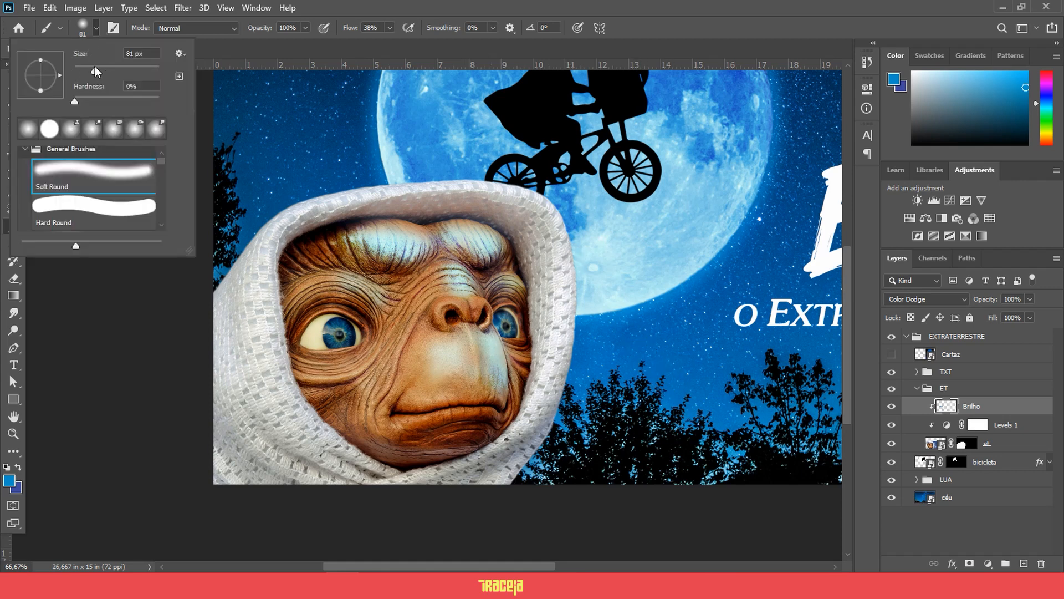
pyautogui.moveTo(98, 70); pyautogui.dragTo(94, 70)
pyautogui.click(473, 301)
pyautogui.moveTo(488, 306)
pyautogui.mouseDown()
pyautogui.moveTo(474, 321)
pyautogui.moveTo(444, 306)
pyautogui.mouseUp()
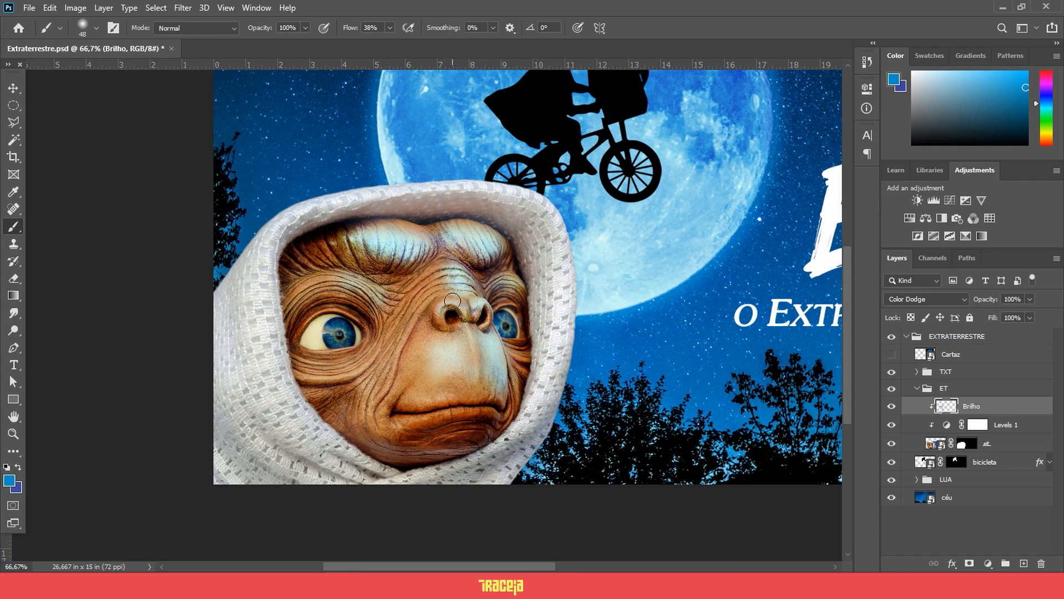
pyautogui.moveTo(516, 281); pyautogui.dragTo(523, 288)
pyautogui.moveTo(449, 399)
pyautogui.mouseDown()
pyautogui.moveTo(438, 404)
pyautogui.moveTo(469, 409)
pyautogui.moveTo(447, 412)
pyautogui.mouseUp()
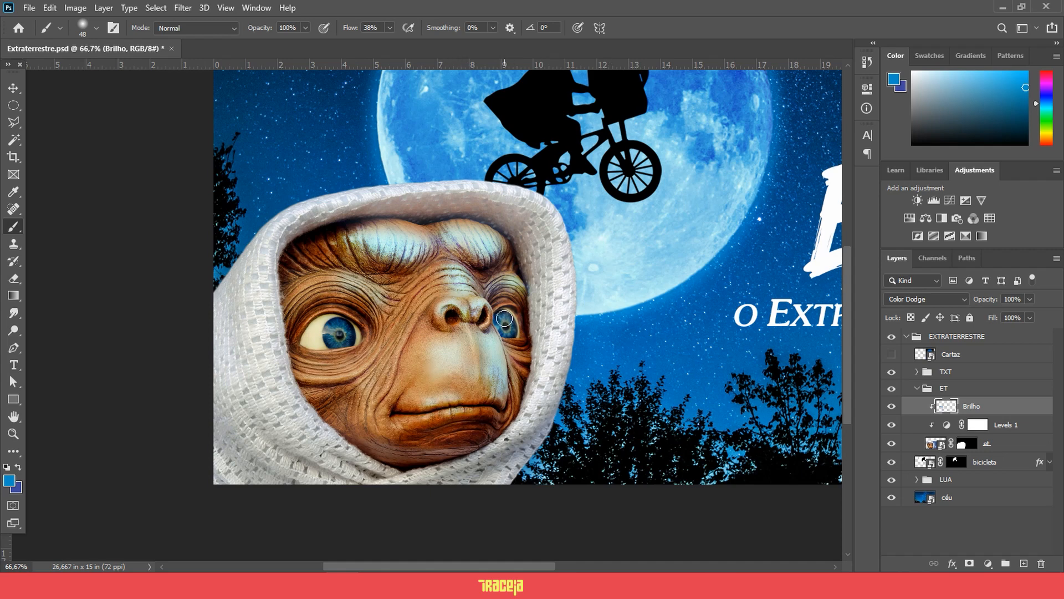
# - Brighten both eyes and the area between the brows with the brush, and set the Brilho layer's opacity to 87%
pyautogui.moveTo(503, 320); pyautogui.dragTo(505, 318)
pyautogui.moveTo(337, 328); pyautogui.dragTo(337, 324)
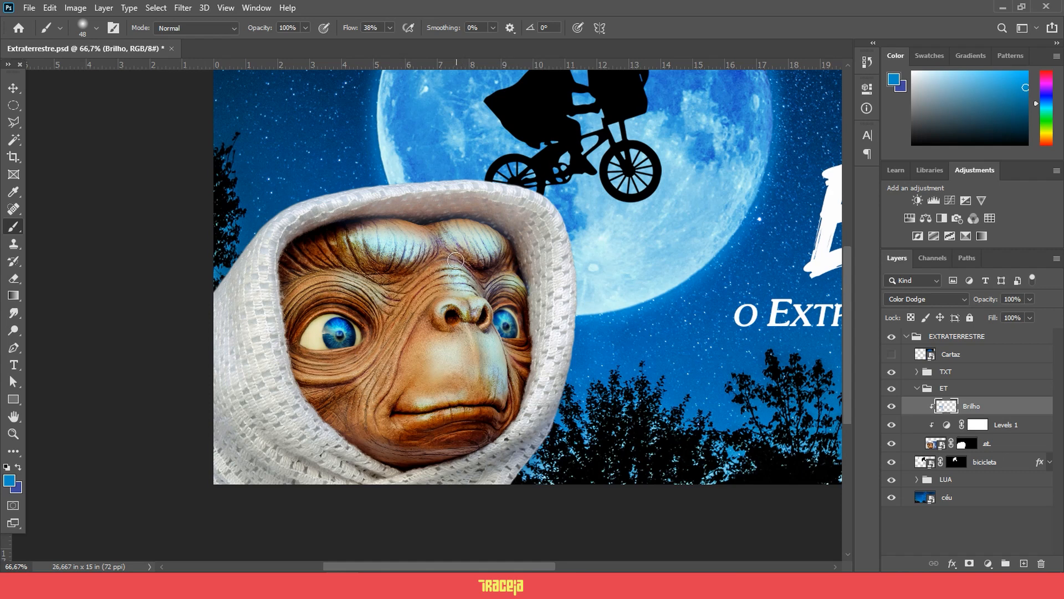
pyautogui.moveTo(454, 260); pyautogui.dragTo(449, 242)
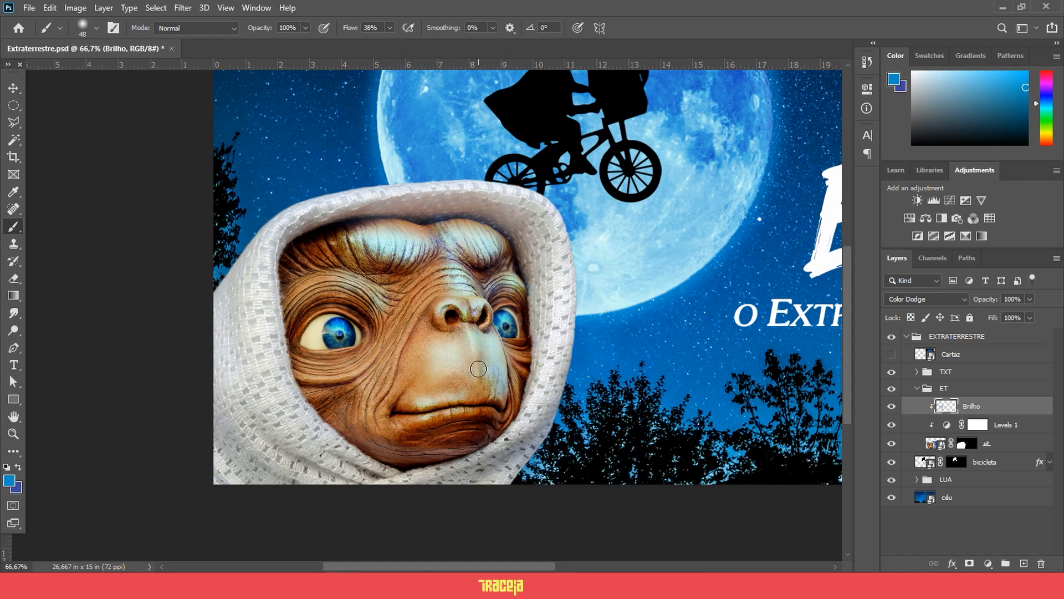
pyautogui.click(1030, 299)
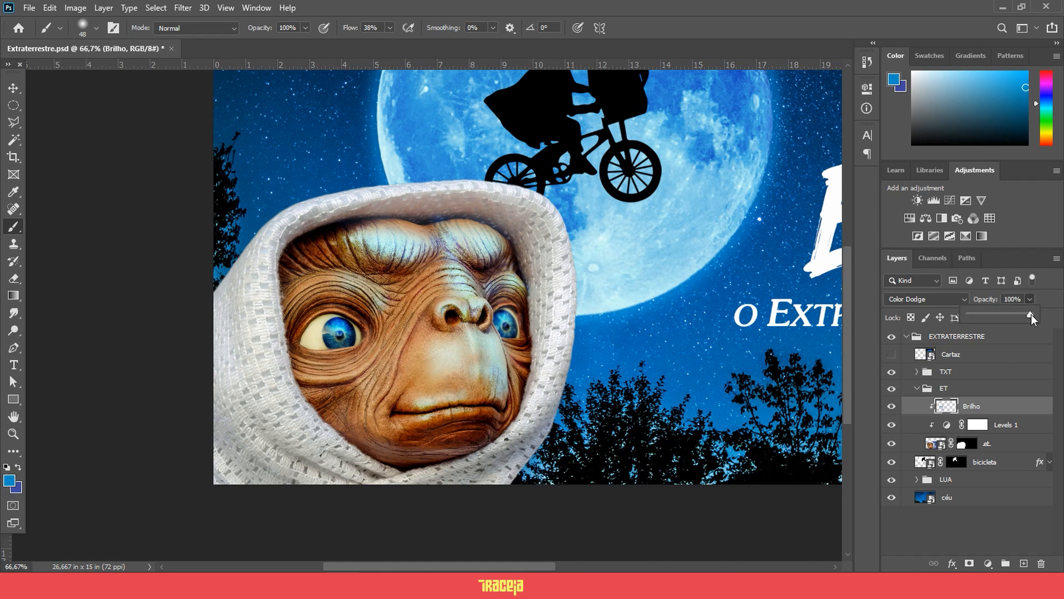
pyautogui.moveTo(1031, 314); pyautogui.dragTo(1016, 316)
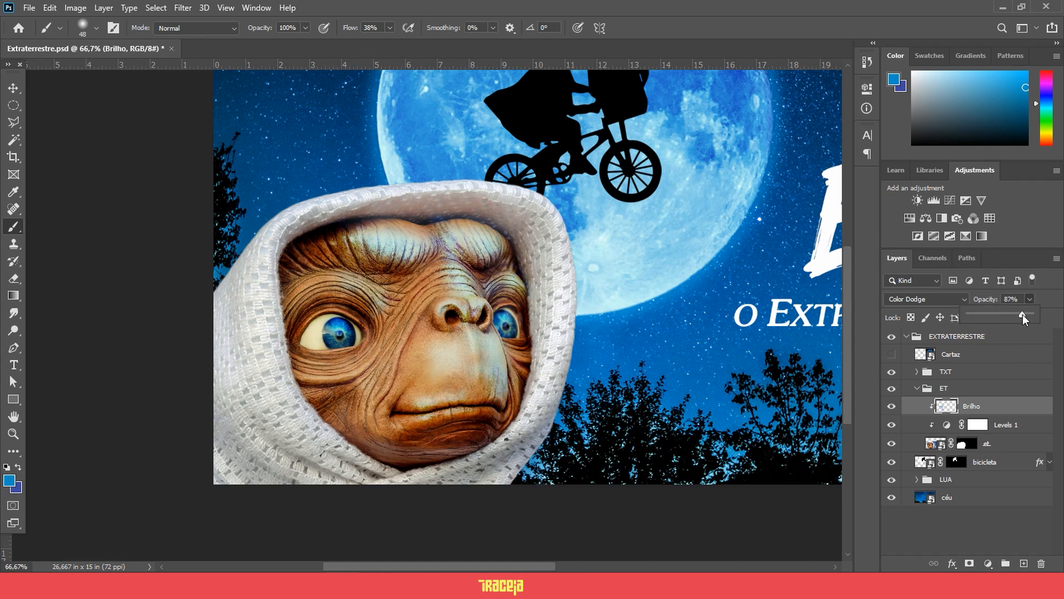
# - Erase part of the Brilho highlight under E.T.'s brow with a 102 px soft Eraser
pyautogui.click(14, 278)
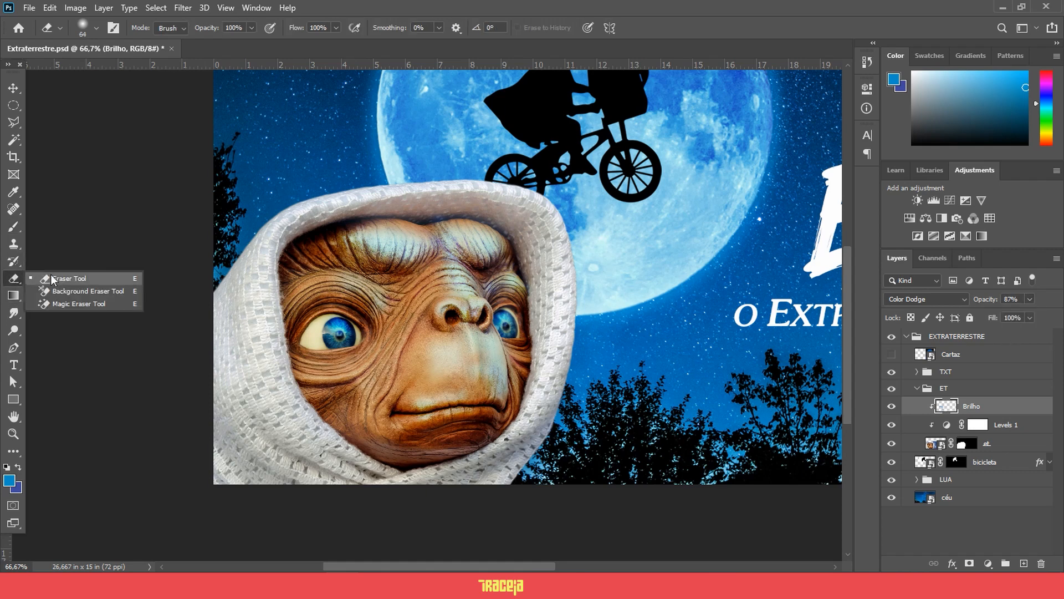
pyautogui.click(84, 276)
pyautogui.click(95, 28)
pyautogui.click(117, 71)
pyautogui.click(390, 271)
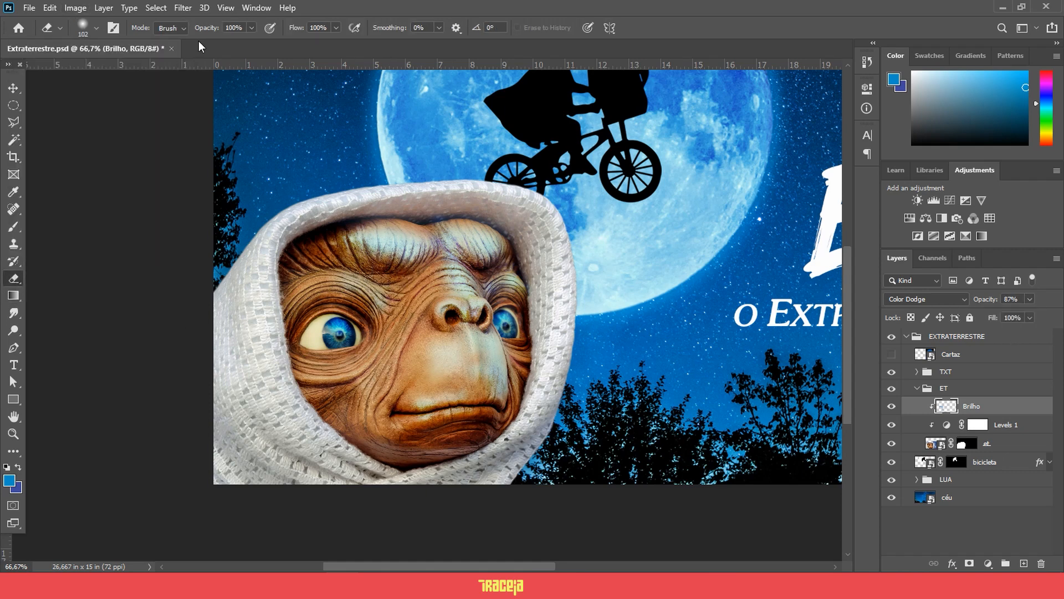
pyautogui.click(96, 28)
pyautogui.click(390, 269)
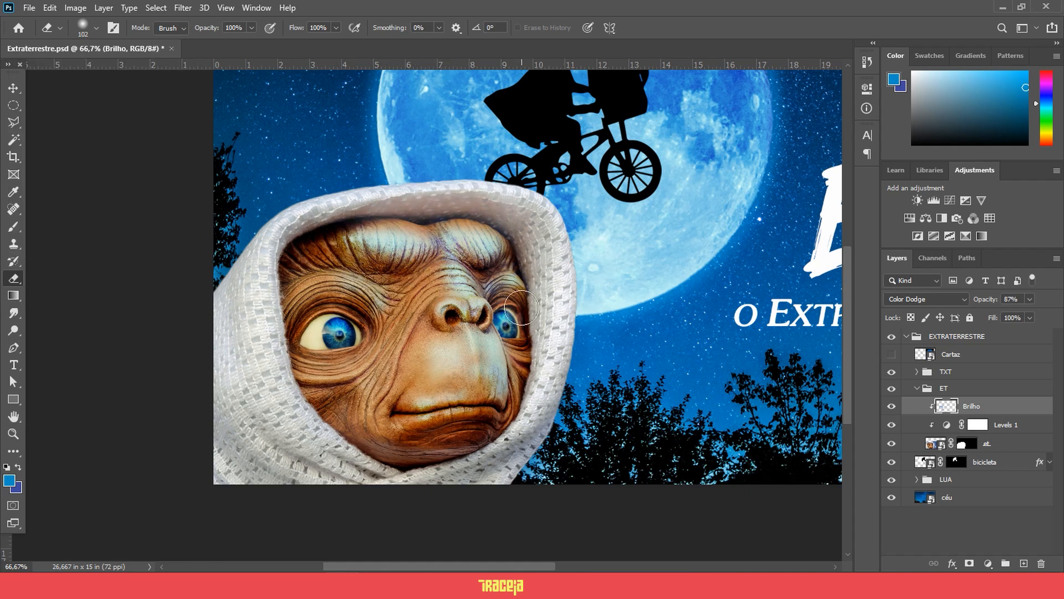
# - Erase excess Brilho highlights around E.T.'s muzzle, near eye and nose at full eraser opacity
pyautogui.moveTo(482, 363)
pyautogui.mouseDown()
pyautogui.moveTo(467, 345)
pyautogui.moveTo(424, 350)
pyautogui.moveTo(450, 388)
pyautogui.moveTo(414, 409)
pyautogui.mouseUp()
pyautogui.moveTo(398, 324); pyautogui.dragTo(345, 332)
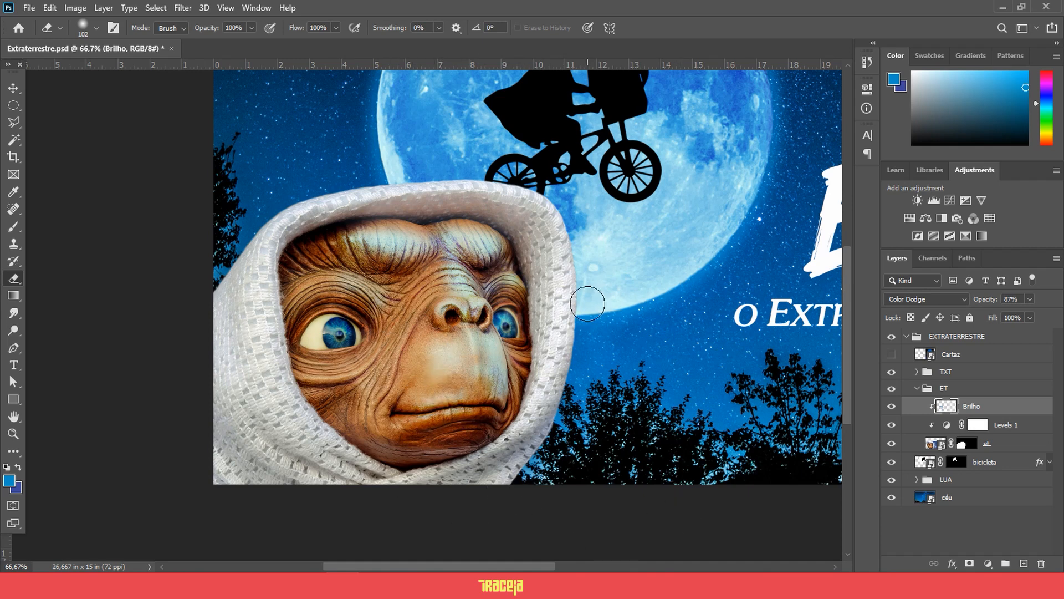
pyautogui.moveTo(490, 356)
pyautogui.mouseDown()
pyautogui.moveTo(478, 379)
pyautogui.moveTo(471, 356)
pyautogui.moveTo(483, 438)
pyautogui.mouseUp()
pyautogui.hotkey('ctrl', 'z')
pyautogui.click(474, 384)
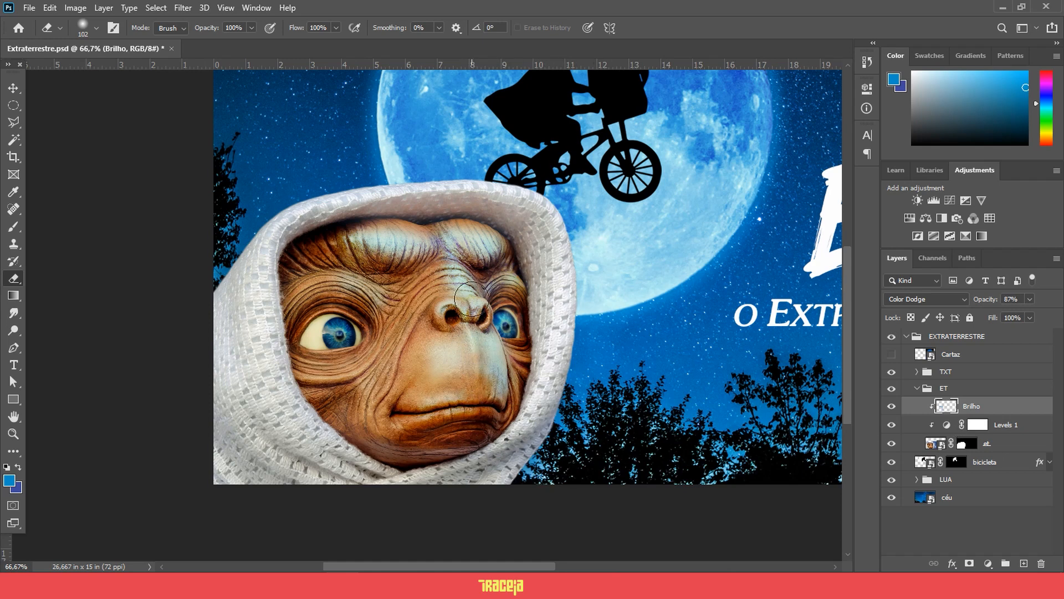
pyautogui.moveTo(475, 301); pyautogui.dragTo(473, 323)
# - Lower the Eraser's opacity to 35% and soften the highlights on E.T.'s nose and nose bridge
pyautogui.click(252, 27)
pyautogui.moveTo(258, 43); pyautogui.dragTo(211, 44)
pyautogui.moveTo(457, 321)
pyautogui.mouseDown()
pyautogui.moveTo(464, 339)
pyautogui.moveTo(461, 321)
pyautogui.mouseUp()
pyautogui.moveTo(461, 267); pyautogui.dragTo(452, 288)
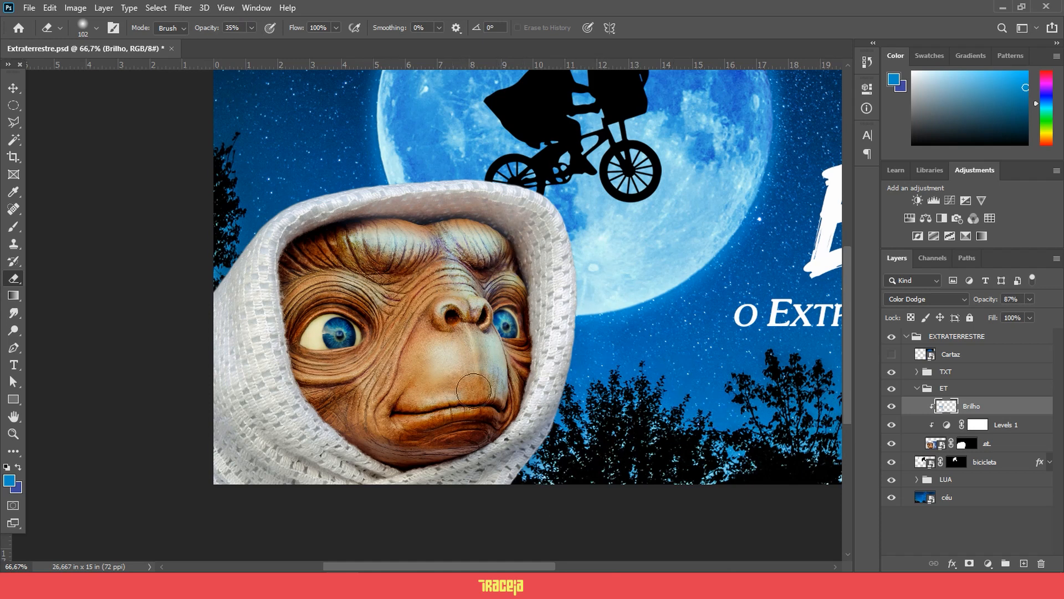
# - Set the Brilho layer's opacity to 90% and compare E.T.'s face with the highlights hidden and shown
pyautogui.click(1030, 299)
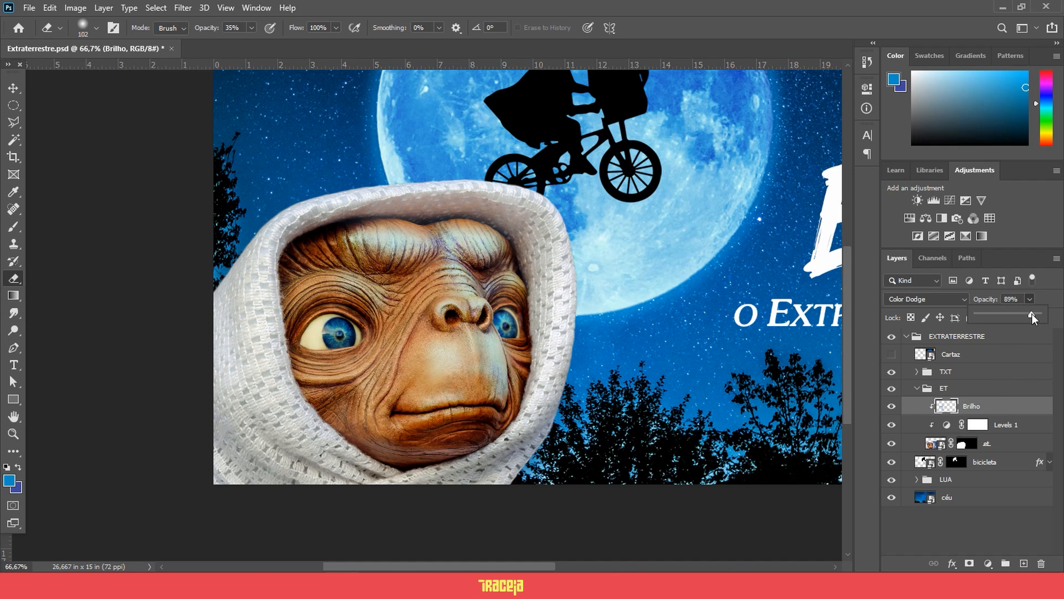
pyautogui.moveTo(1032, 318); pyautogui.dragTo(1033, 317)
pyautogui.click(1048, 302)
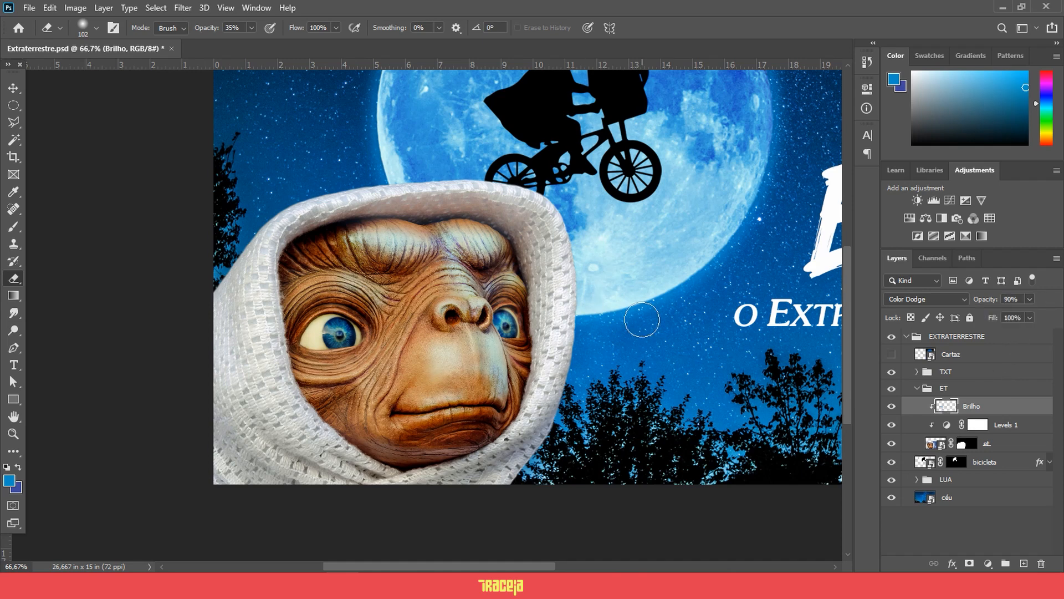
pyautogui.hotkey('ctrl', '-')
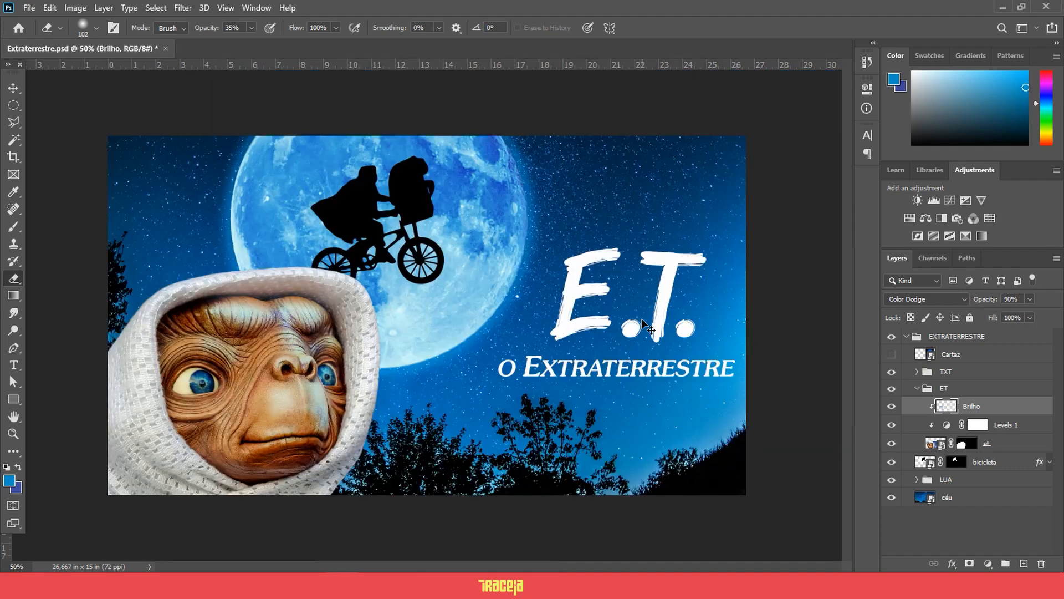
pyautogui.hotkey('ctrl', '+')
pyautogui.click(891, 409)
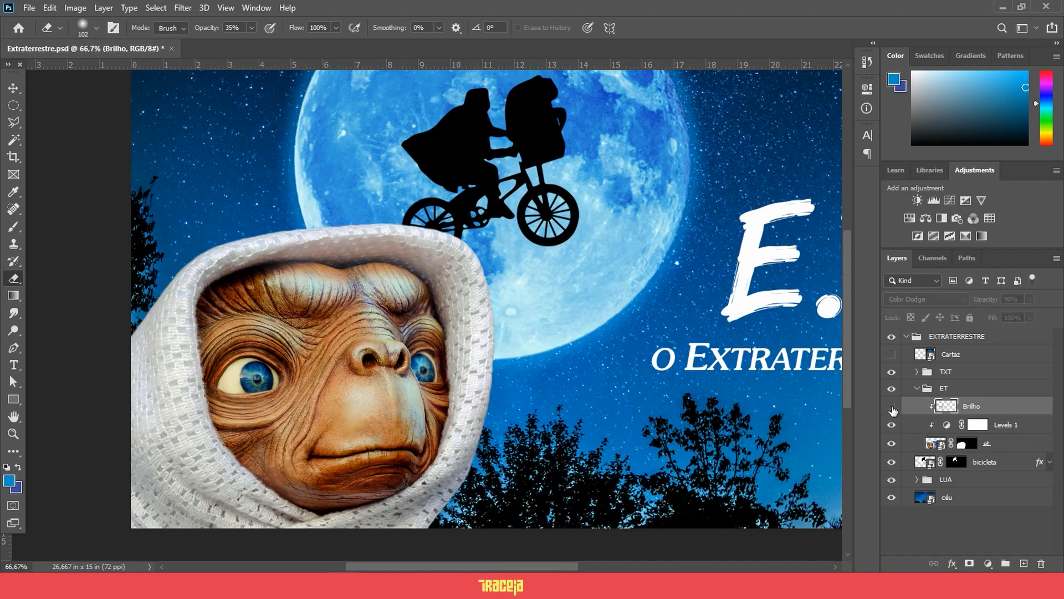
pyautogui.click(891, 408)
pyautogui.click(891, 408)
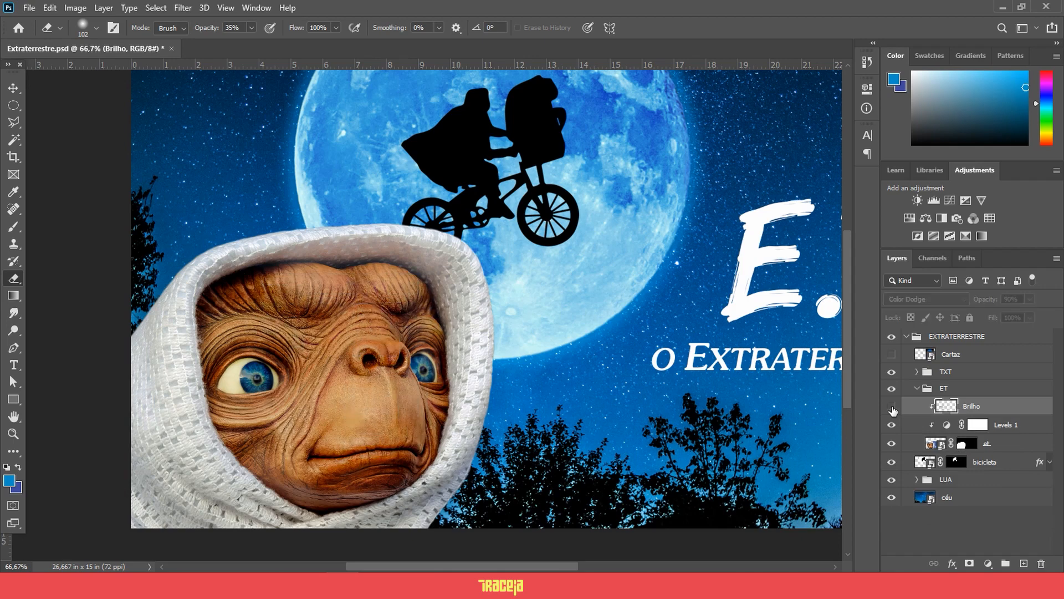
pyautogui.click(892, 409)
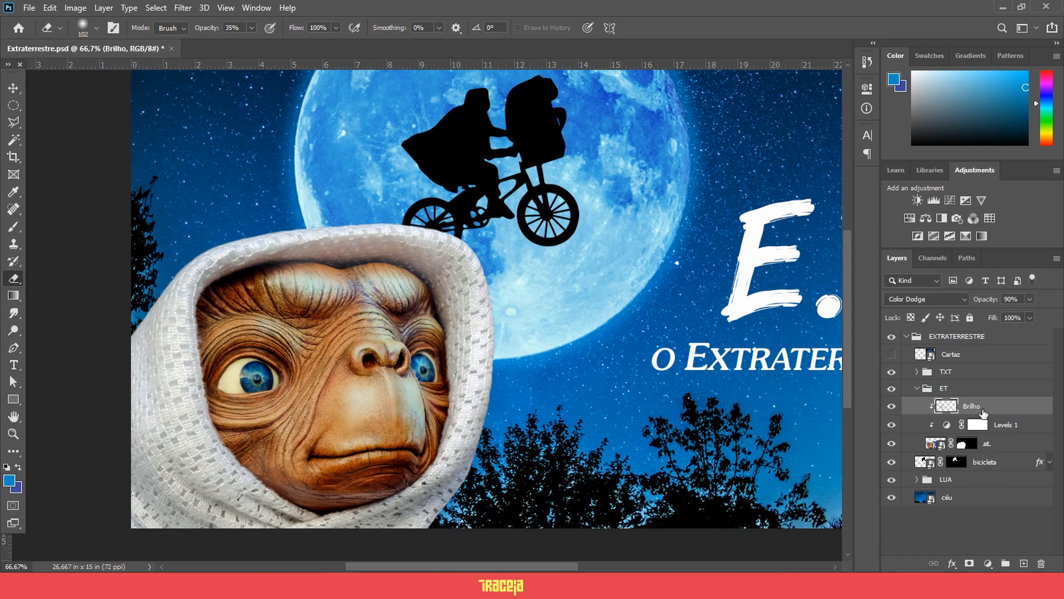
# - Add a new layer above Brilho, clip it to the E.T. image and rename it sombra
pyautogui.hotkey('ctrl', 'shift', 'alt', 'n')
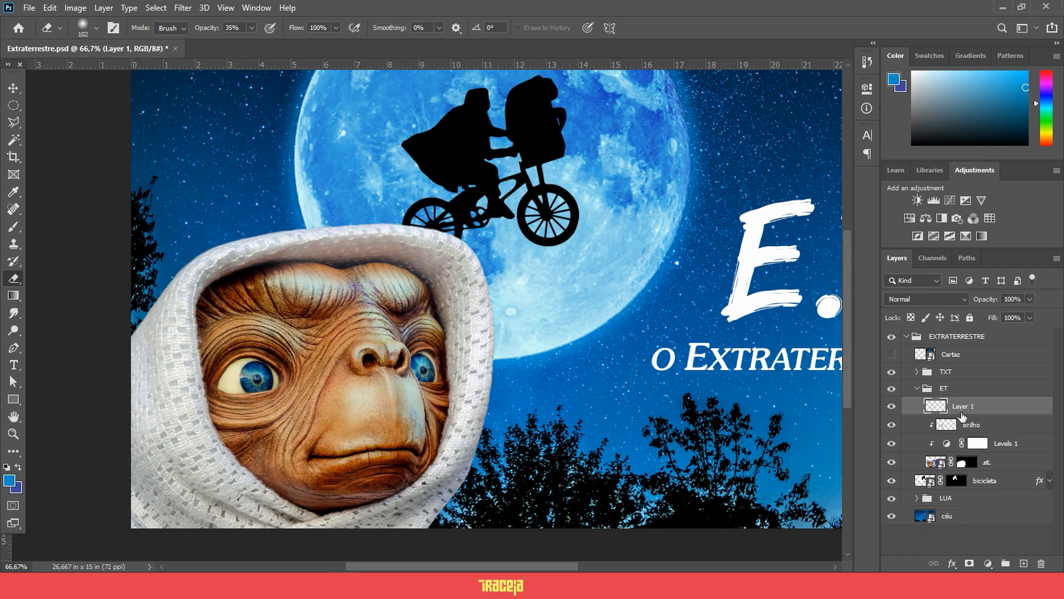
pyautogui.hotkey('ctrl', 'alt', 'g')
pyautogui.doubleClick(974, 406)
pyautogui.click(14, 88)
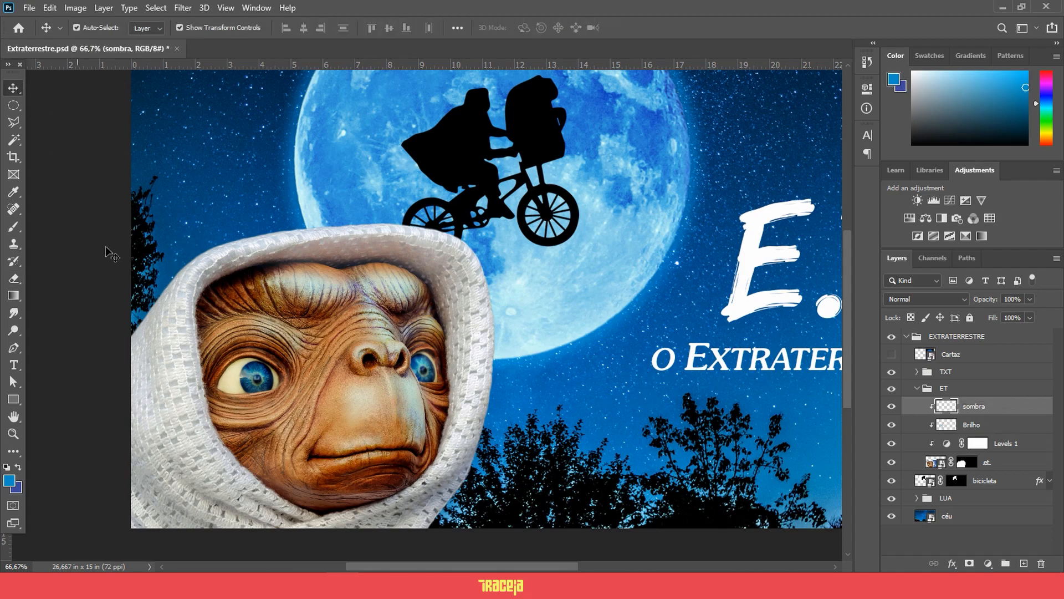
pyautogui.click(163, 366)
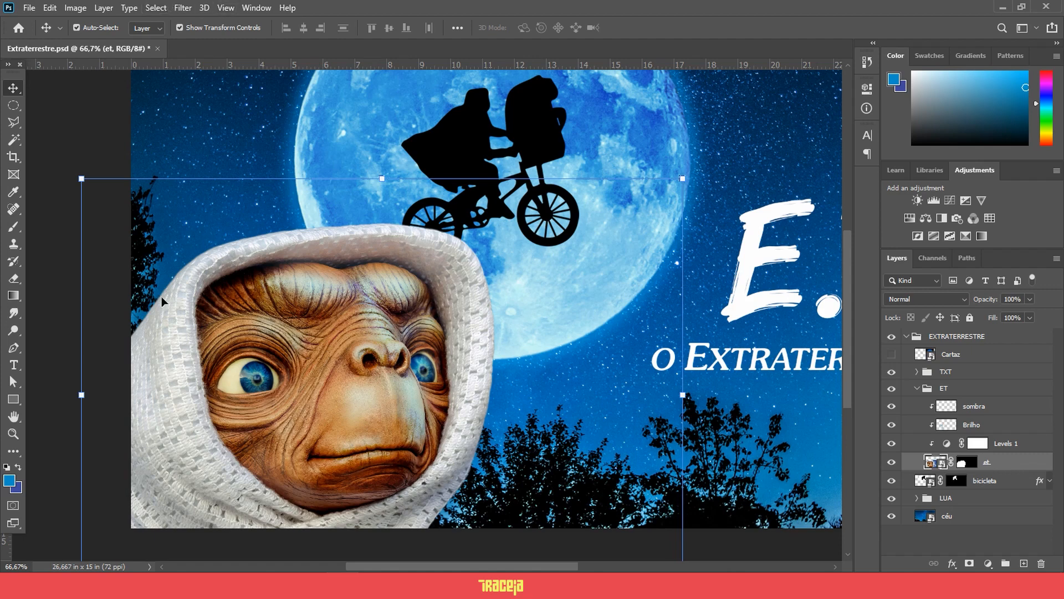
pyautogui.click(90, 75)
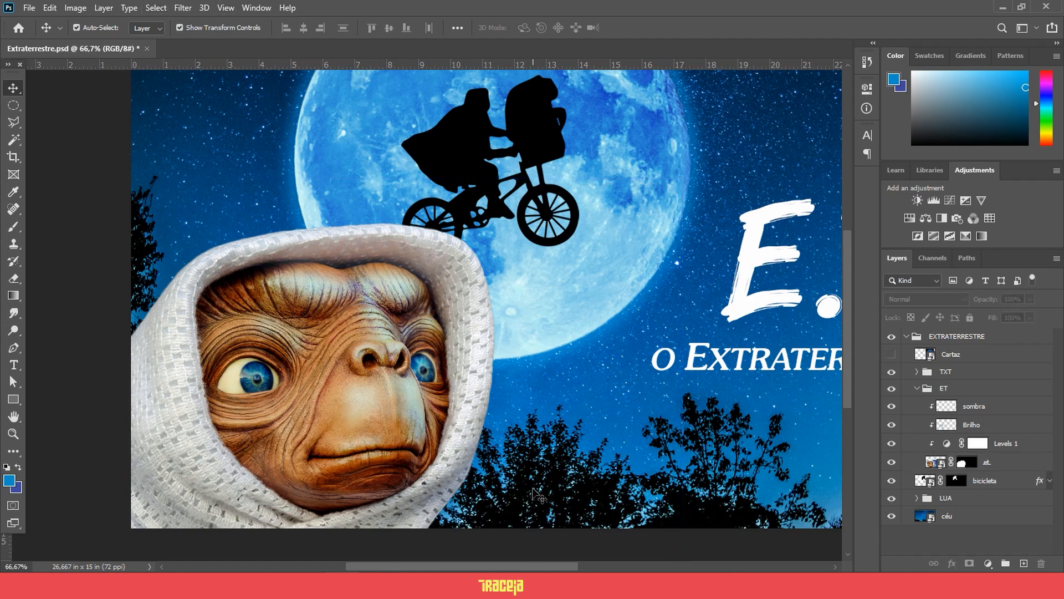
pyautogui.click(979, 409)
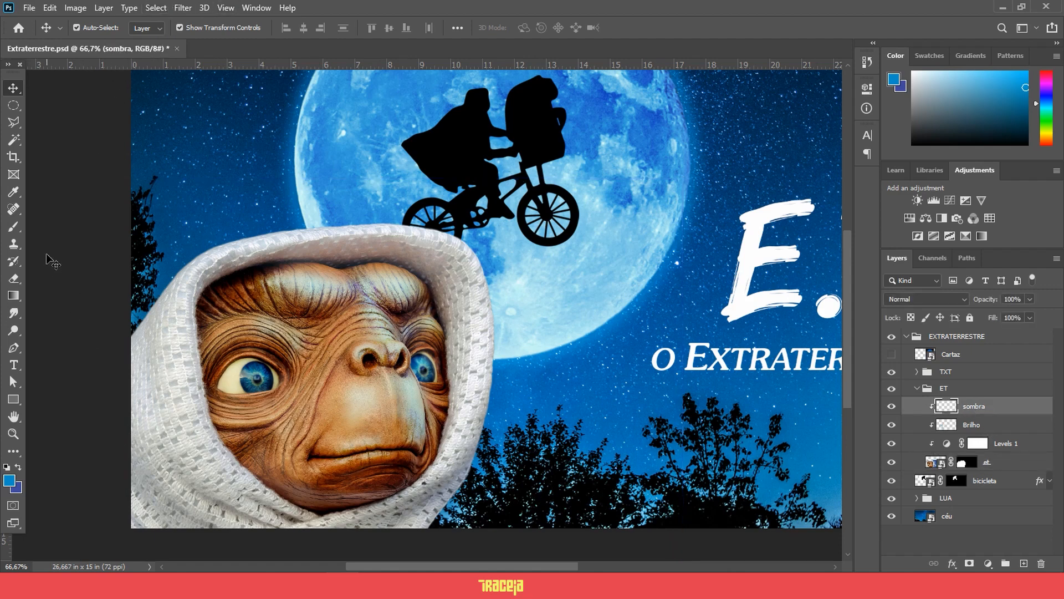
# - Sample the dark night blue from the sky's upper-left corner as the foreground color
pyautogui.click(13, 192)
pyautogui.scroll(2, 228, 109)
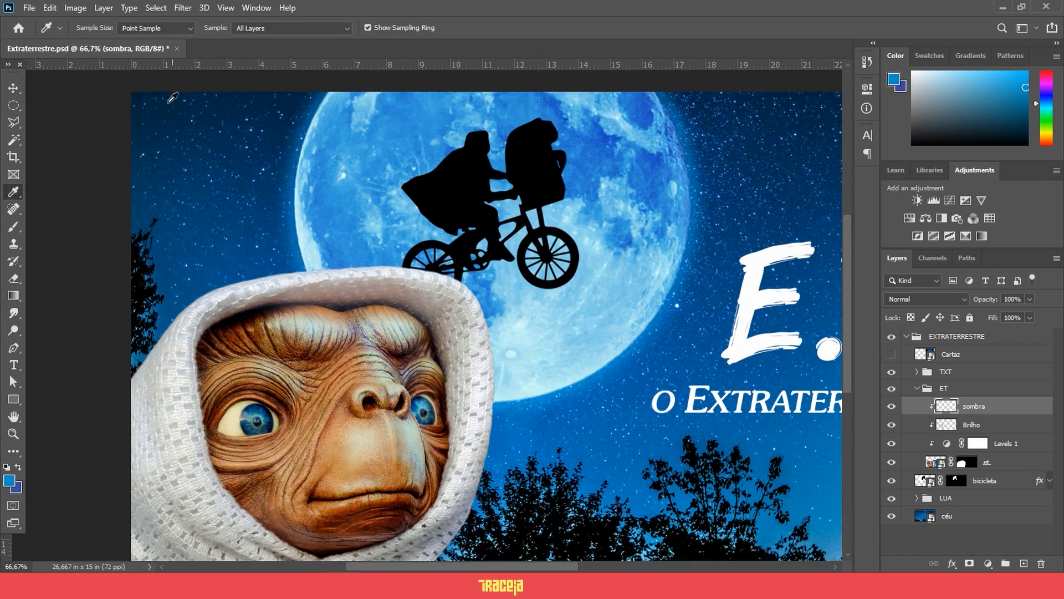
pyautogui.click(143, 92)
pyautogui.scroll(-3, 247, 271)
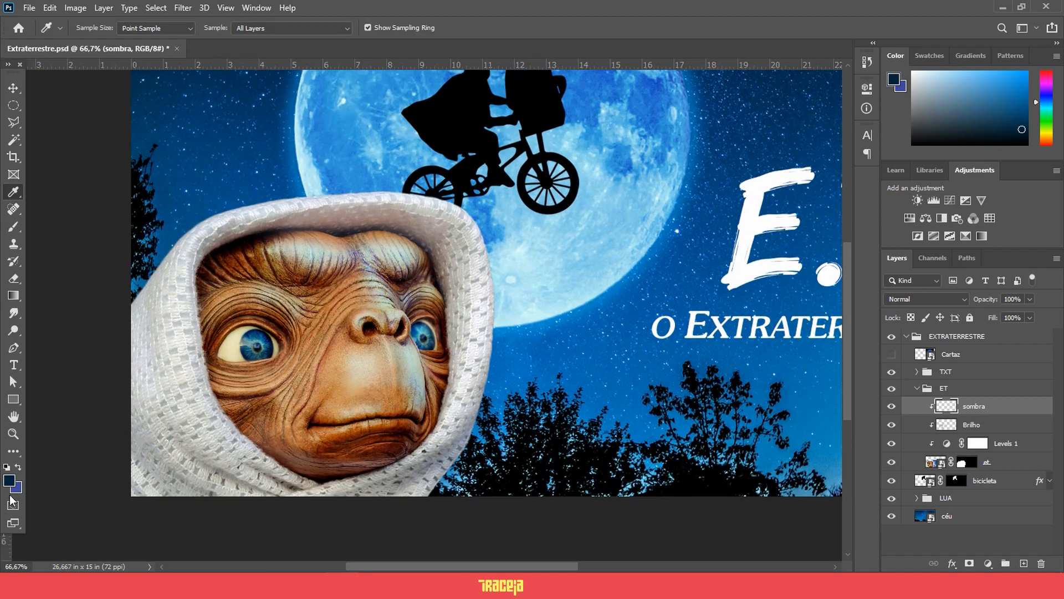
# - Draw dark-blue-to-transparent linear gradients over the hood's lower-left corner, bottom edge and left side on the sombra layer
pyautogui.click(14, 295)
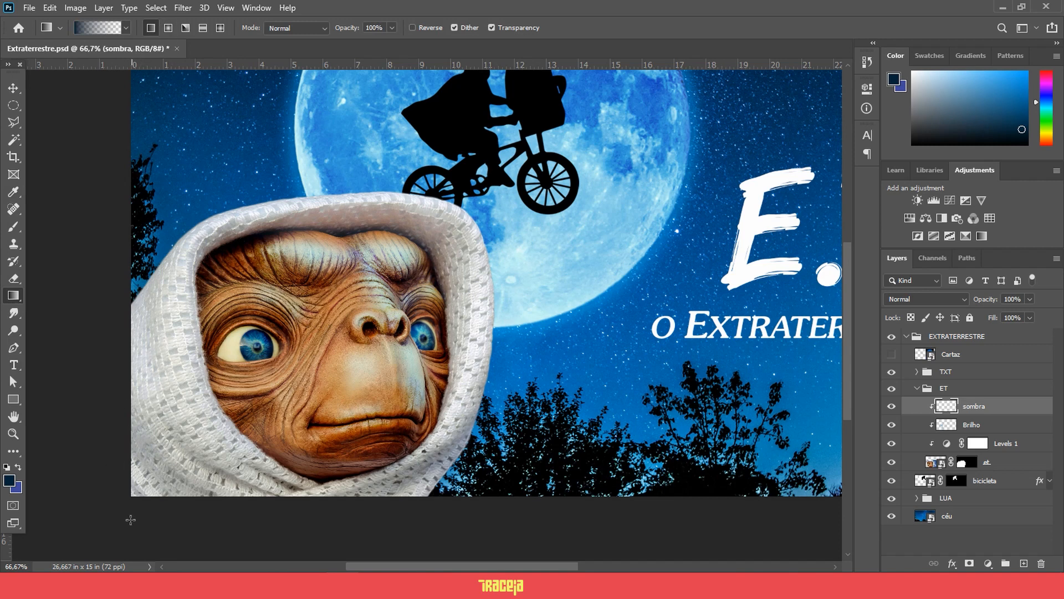
pyautogui.moveTo(128, 512); pyautogui.dragTo(318, 347)
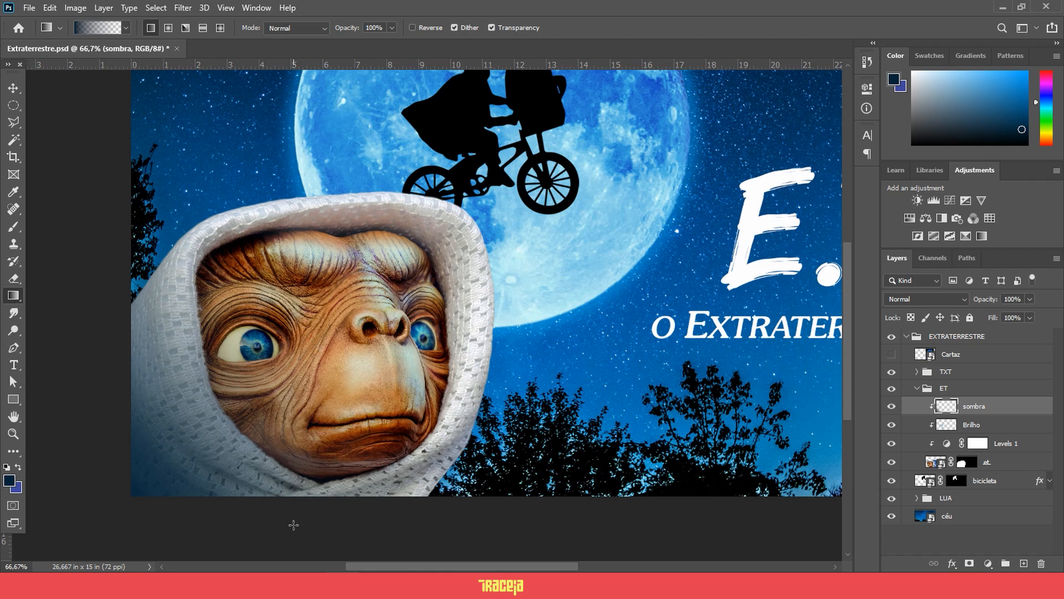
pyautogui.moveTo(294, 525); pyautogui.dragTo(313, 395)
pyautogui.moveTo(81, 404); pyautogui.dragTo(245, 328)
# - Set the sombra layer's blend mode to Soft Light and build up more shadow gradients along the hood's left side and lower edge
pyautogui.click(926, 299)
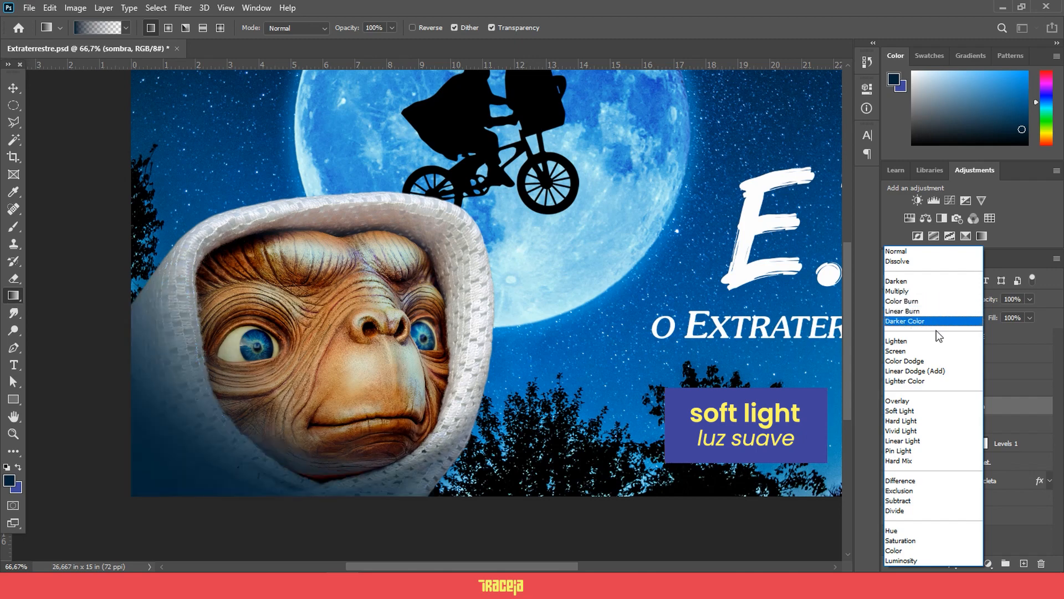
pyautogui.click(932, 411)
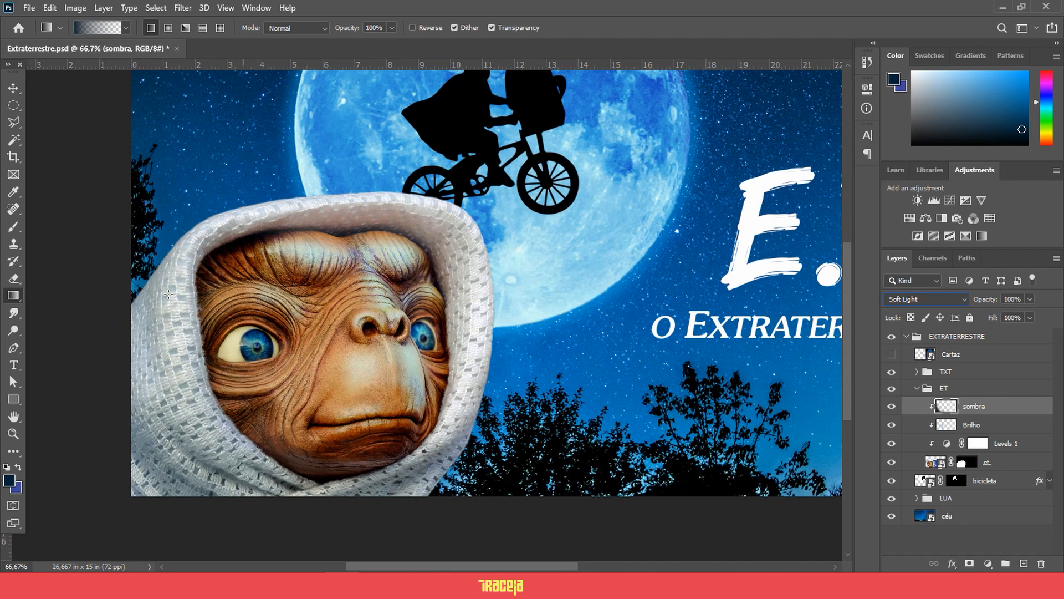
pyautogui.moveTo(52, 290); pyautogui.dragTo(256, 250)
pyautogui.moveTo(384, 531); pyautogui.dragTo(355, 444)
pyautogui.moveTo(511, 449); pyautogui.dragTo(444, 388)
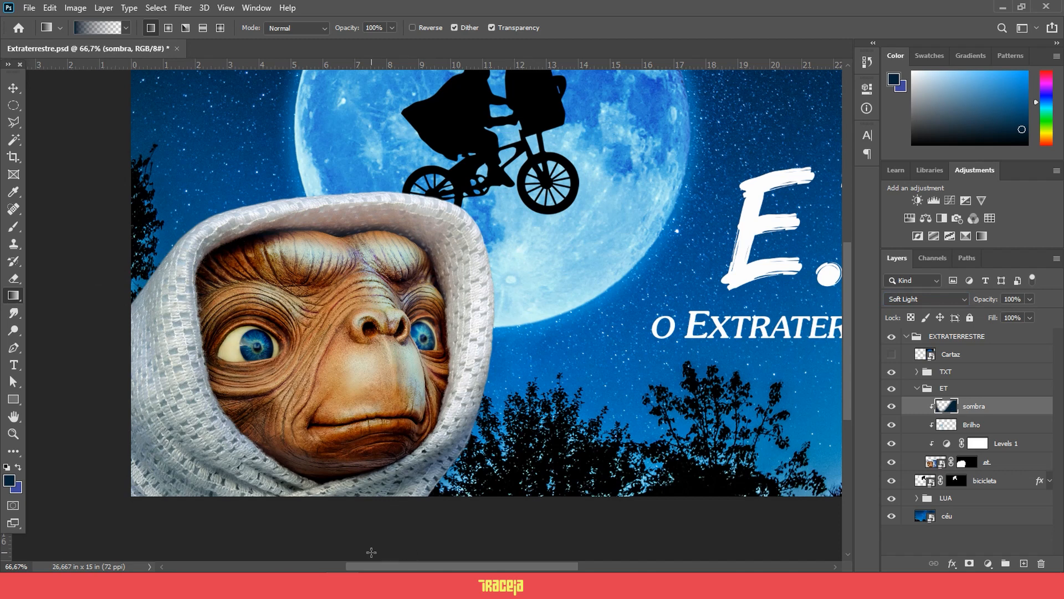
pyautogui.hotkey('ctrl', 'z')
pyautogui.moveTo(391, 548); pyautogui.dragTo(379, 439)
pyautogui.moveTo(303, 530); pyautogui.dragTo(317, 438)
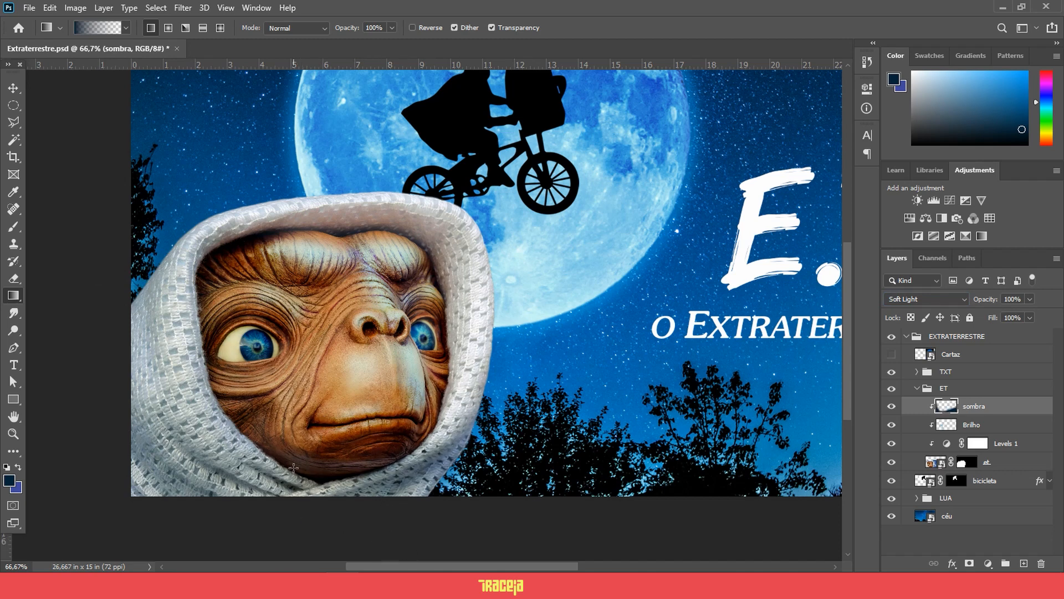
pyautogui.moveTo(89, 386); pyautogui.dragTo(184, 330)
# - Toggle the sombra and Brilho layers to compare E.T. with and without the shadows and highlights
pyautogui.click(892, 407)
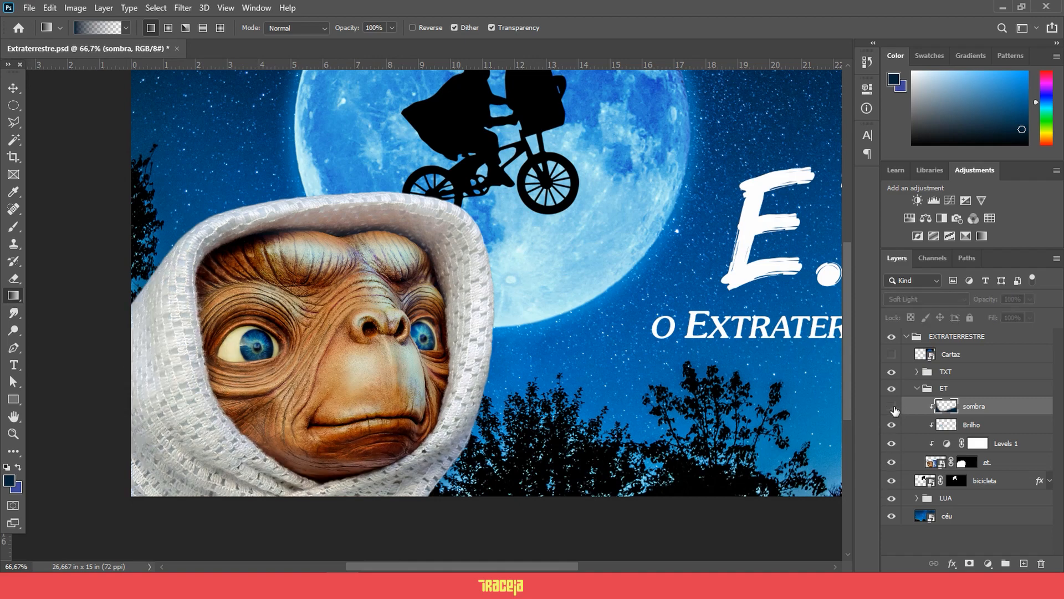
pyautogui.click(892, 407)
pyautogui.click(892, 407)
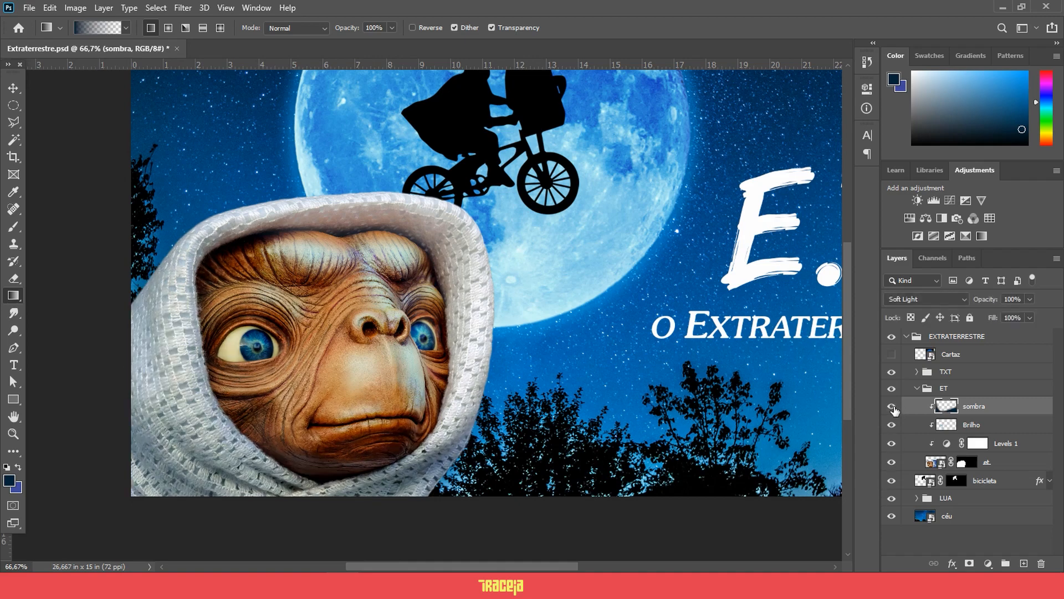
pyautogui.click(892, 407)
pyautogui.click(892, 407)
pyautogui.hotkey('ctrl', '-')
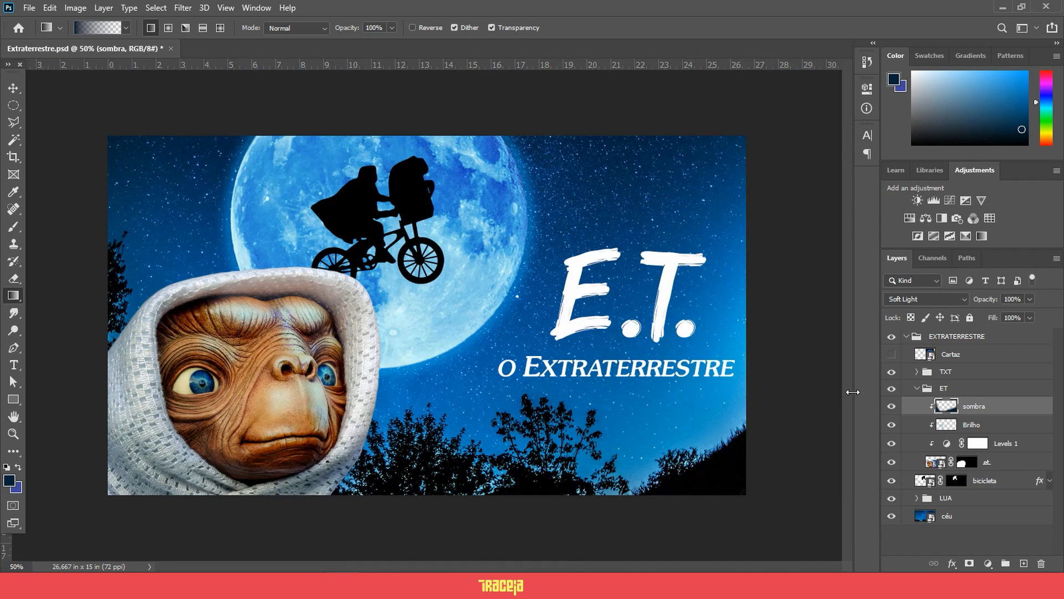
pyautogui.click(892, 407)
pyautogui.click(892, 407)
pyautogui.click(892, 424)
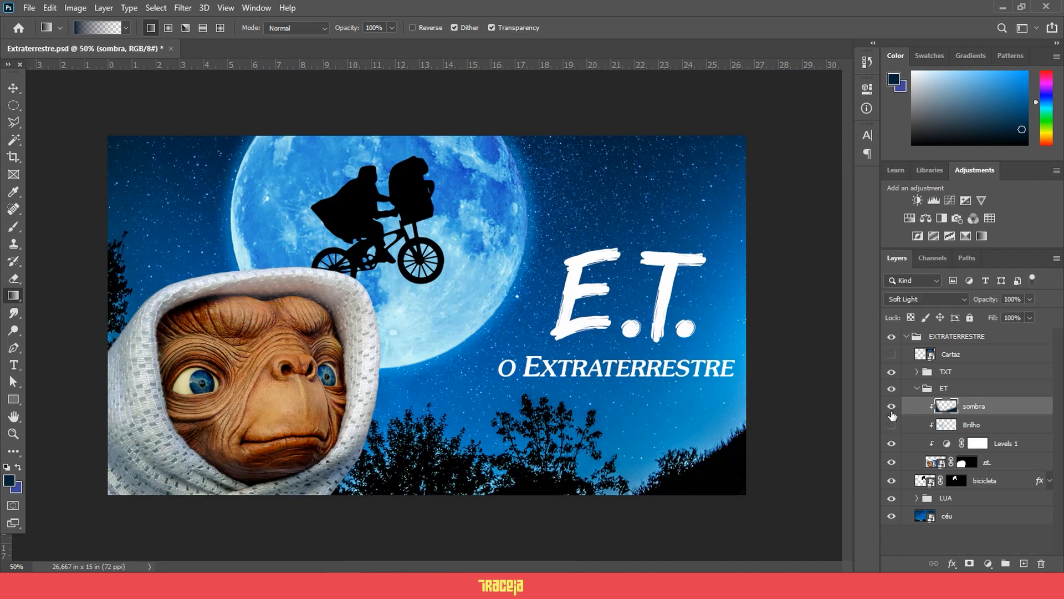
pyautogui.click(892, 406)
pyautogui.click(892, 407)
pyautogui.click(892, 425)
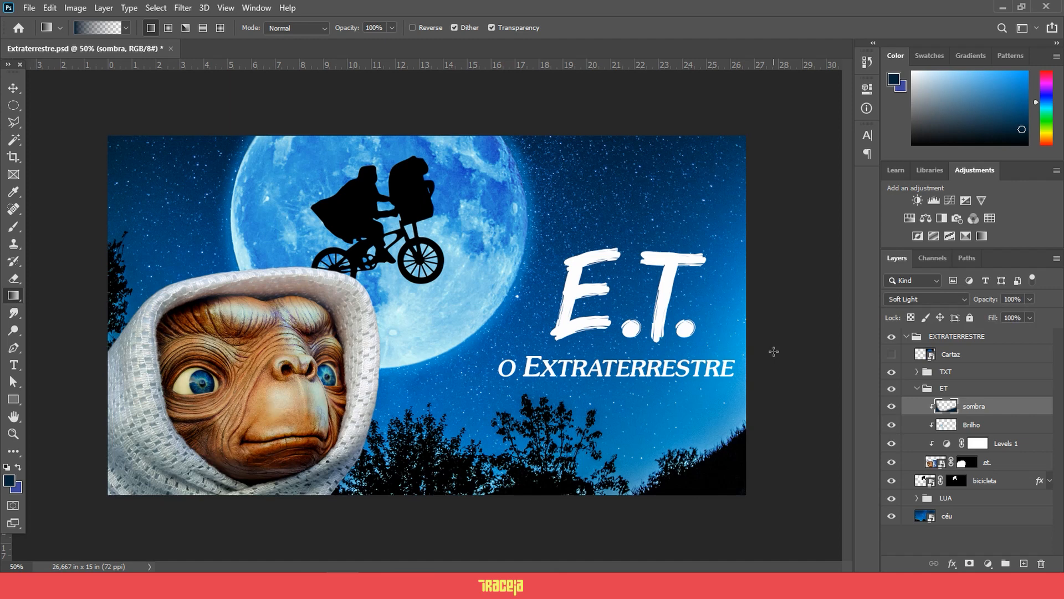
# - Scale the O EXTRATERRESTRE text to 89.73% and center it beneath the E.T. title
pyautogui.click(13, 88)
pyautogui.click(778, 361)
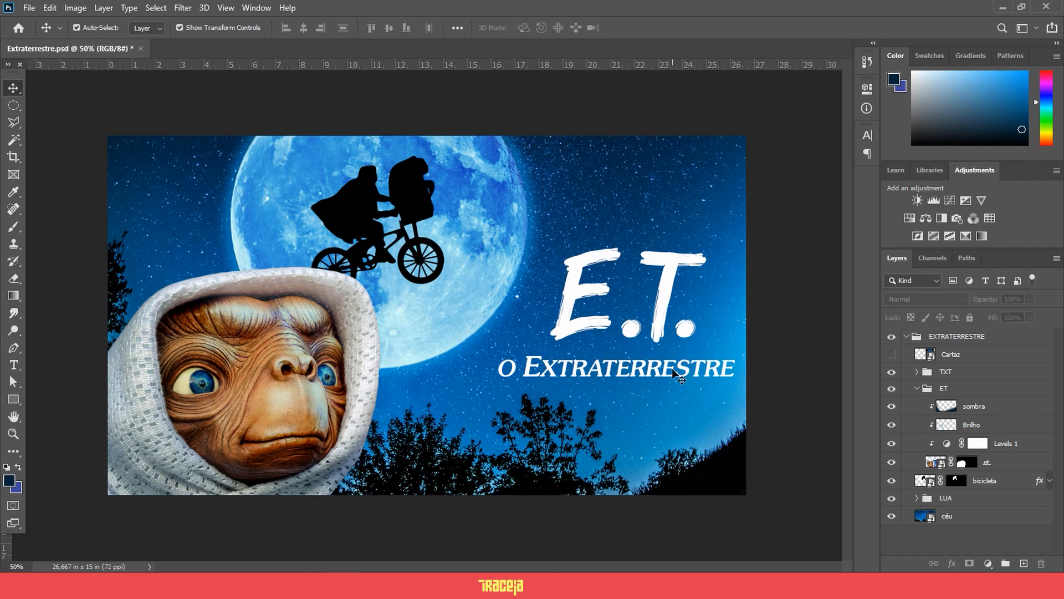
pyautogui.moveTo(673, 373); pyautogui.dragTo(662, 371)
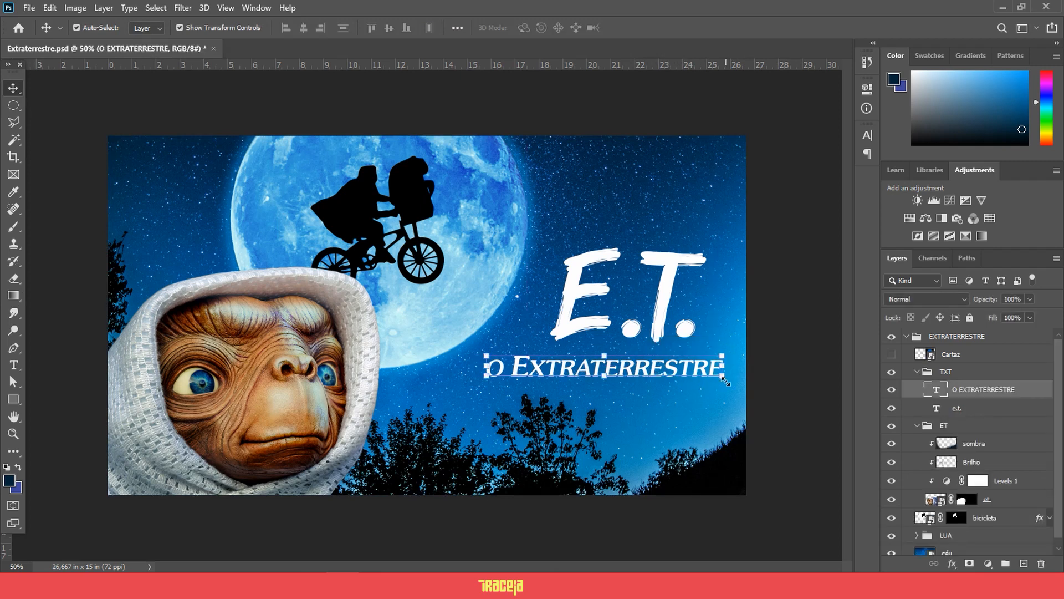
pyautogui.moveTo(726, 381); pyautogui.dragTo(702, 378)
pyautogui.moveTo(674, 374); pyautogui.dragTo(690, 373)
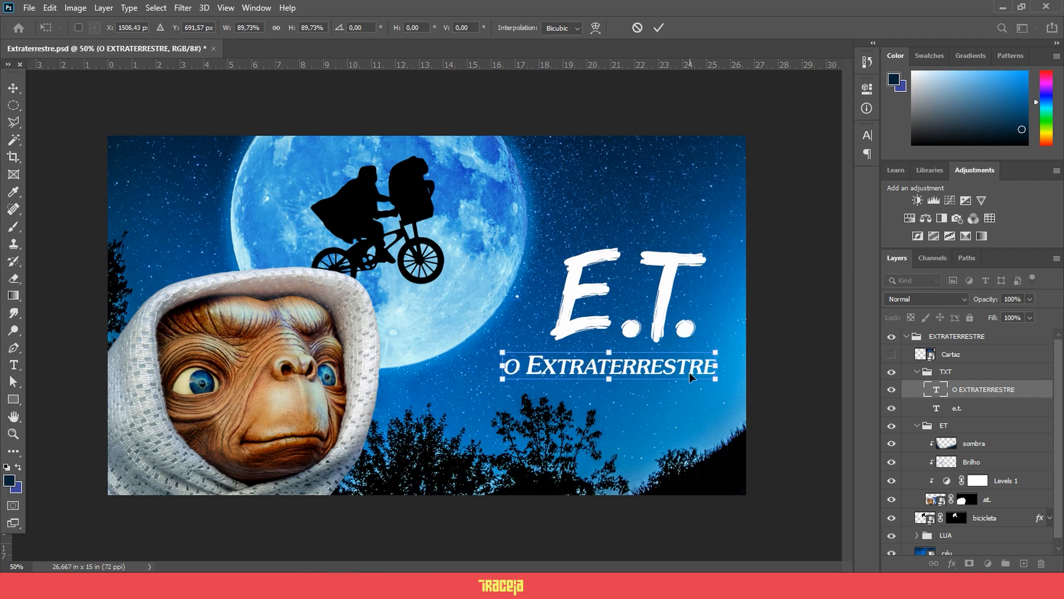
pyautogui.press('Return')
# - Scale the E.T. title down slightly and reposition it above the O EXTRATERRESTRE text
pyautogui.click(690, 296)
pyautogui.moveTo(662, 305); pyautogui.dragTo(655, 300)
pyautogui.hotkey('ctrl', 't')
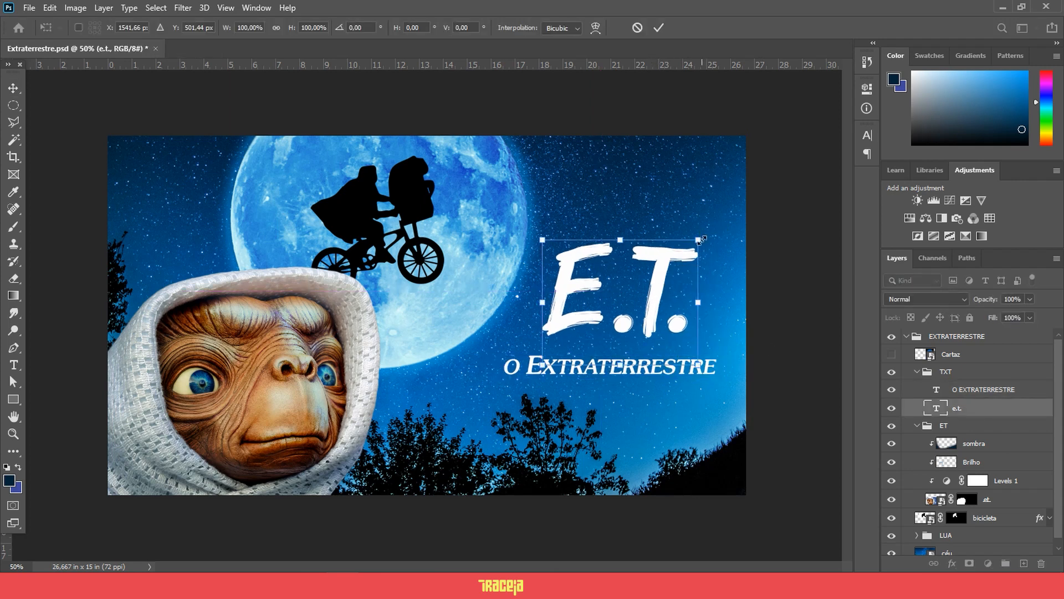
pyautogui.moveTo(702, 240); pyautogui.dragTo(693, 248)
pyautogui.moveTo(643, 311); pyautogui.dragTo(653, 310)
pyautogui.press('Return')
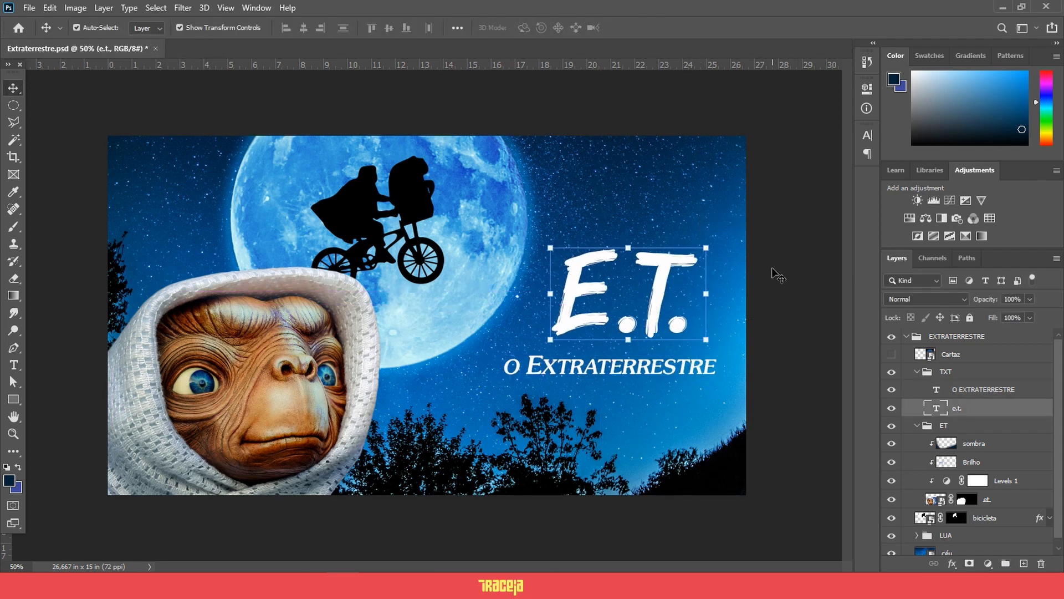
pyautogui.click(772, 273)
# - Nudge the O EXTRATERRESTRE text up toward the E.T. title
pyautogui.click(700, 367)
pyautogui.press('Up')
pyautogui.press('Up')
pyautogui.press('Up')
pyautogui.press('Up')
pyautogui.click(748, 408)
# - Fine-tune the E.T. title's horizontal and vertical position over the subtitle with small shifts
pyautogui.moveTo(658, 314); pyautogui.dragTo(655, 315)
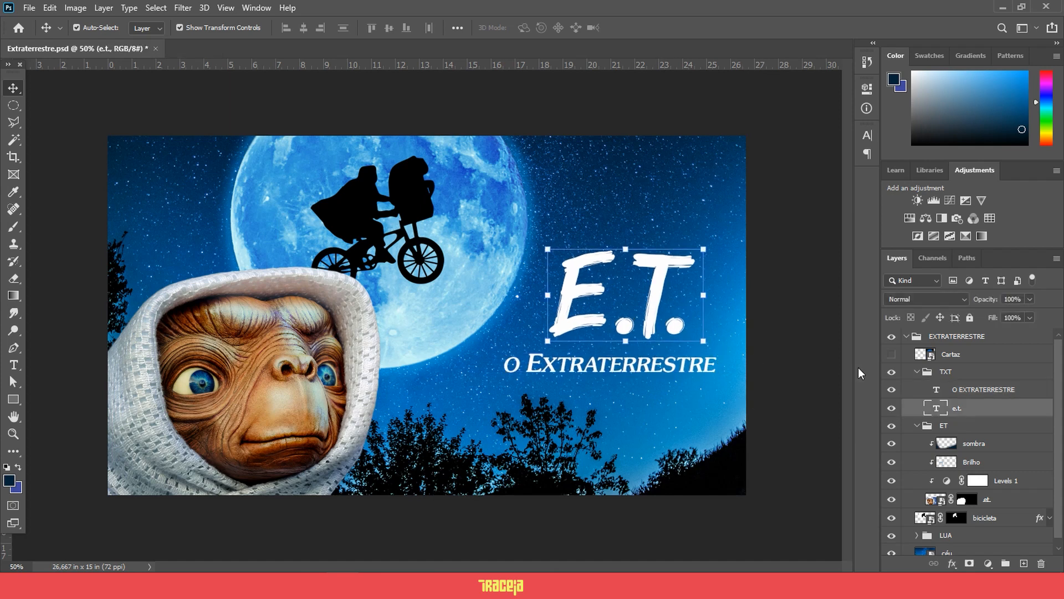
pyautogui.click(766, 336)
pyautogui.click(661, 294)
pyautogui.press('Down')
pyautogui.press('Down')
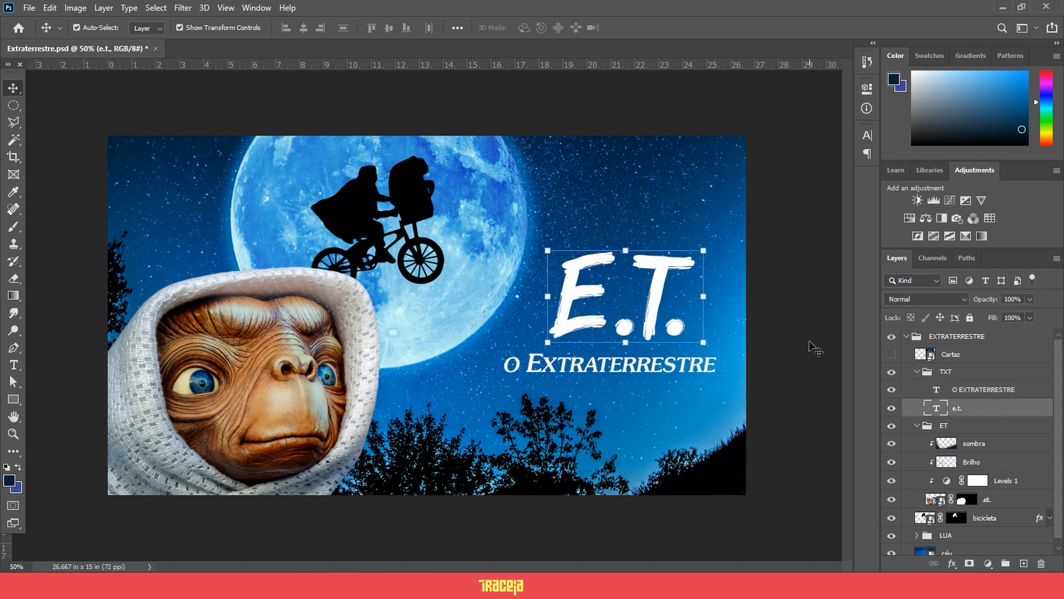
pyautogui.press('Right')
pyautogui.press('Right')
pyautogui.press('Up')
pyautogui.press('Up')
pyautogui.click(809, 346)
# - Tighten the gap by nudging the O EXTRATERRESTRE text further up, and make a final adjustment to the E.T. title's position
pyautogui.click(696, 365)
pyautogui.press('Up')
pyautogui.press('Up')
pyautogui.press('Up')
pyautogui.press('Up')
pyautogui.press('Up')
pyautogui.press('Up')
pyautogui.click(776, 355)
pyautogui.click(660, 299)
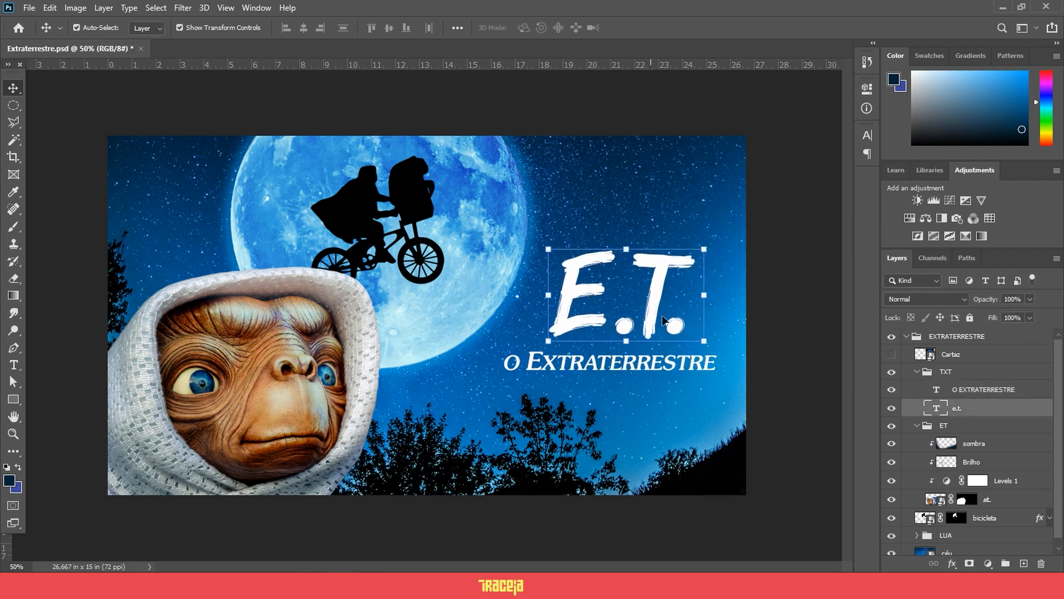
pyautogui.click(780, 330)
pyautogui.click(669, 311)
pyautogui.click(803, 325)
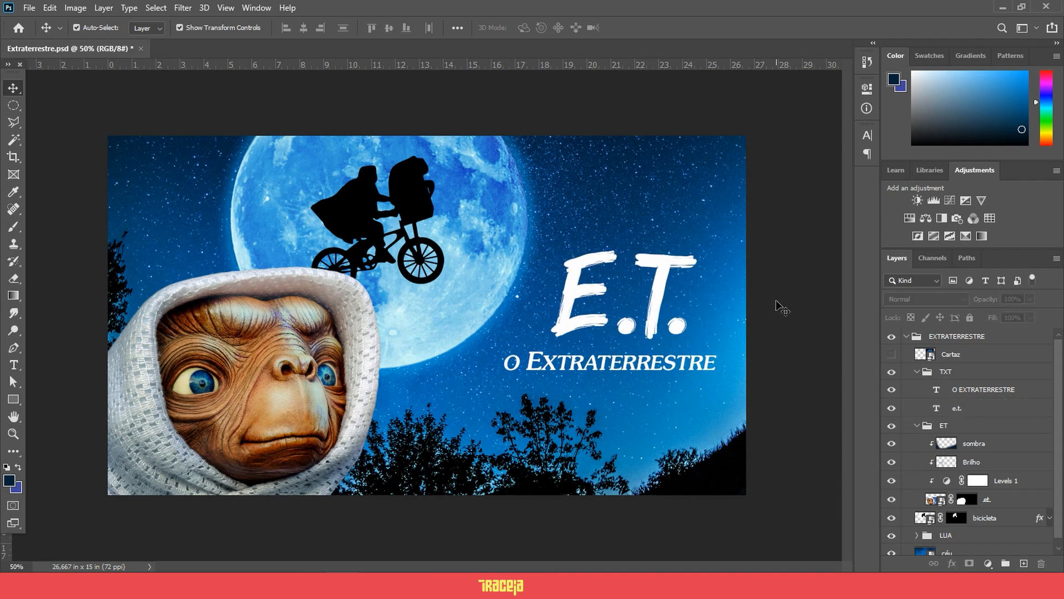
# - Collapse the ET group, show the Cartaz reference poster, and move it beside the title text for a close comparison
pyautogui.click(917, 425)
pyautogui.click(920, 406)
pyautogui.click(892, 354)
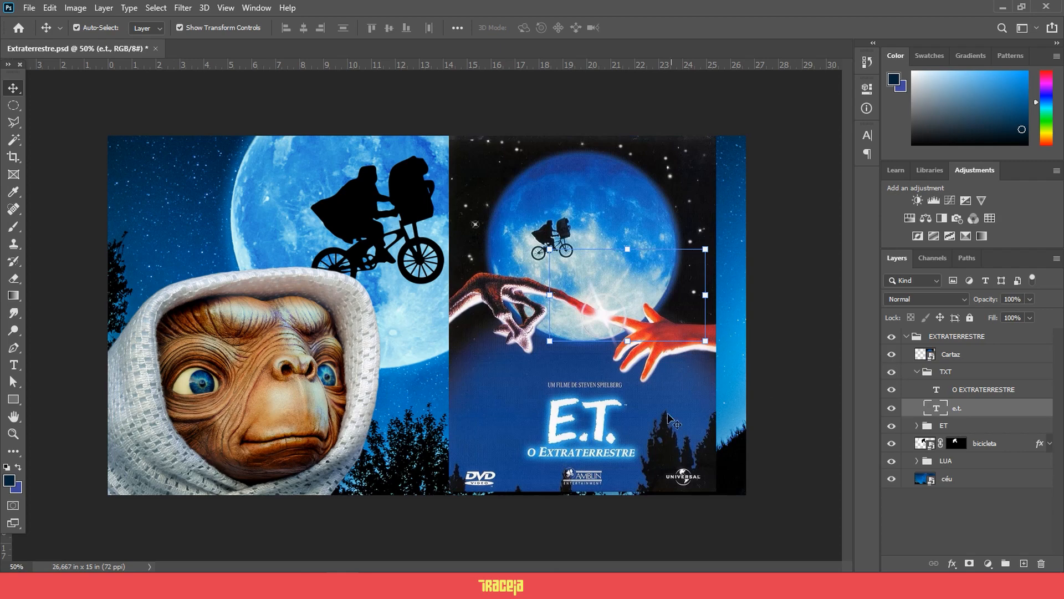
pyautogui.moveTo(669, 420); pyautogui.dragTo(448, 397)
pyautogui.scroll(2, 431, 373)
pyautogui.scroll(-1, 431, 373)
pyautogui.keyDown('ctrl'); pyautogui.click(602, 450); pyautogui.keyUp('ctrl')
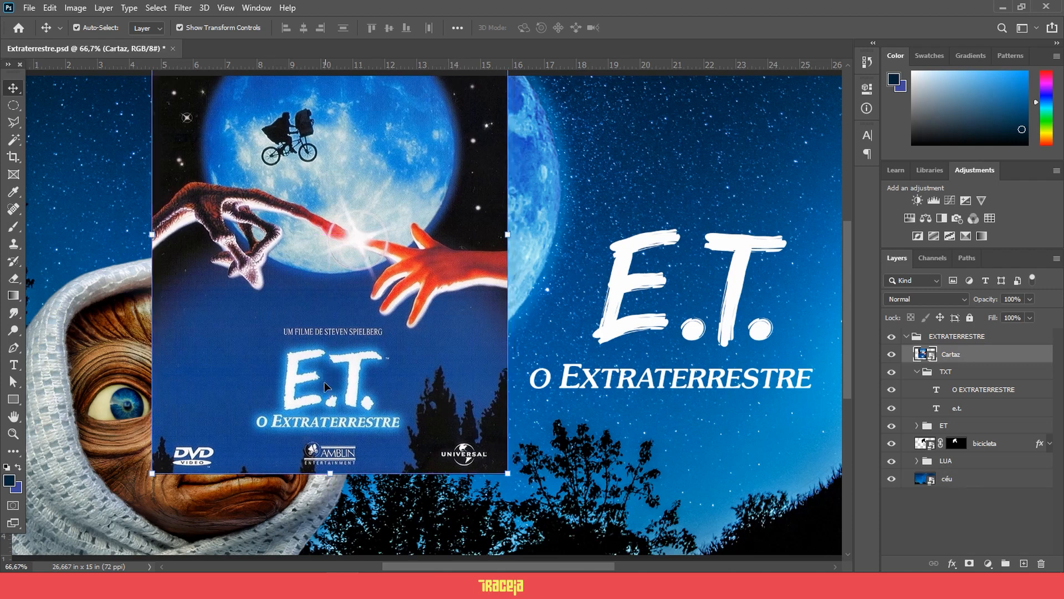
# - Add a Hard Light outer glow to the E.T. title in colour 71c6f7, at 75% opacity, 13% spread and 38 px size
pyautogui.click(620, 334)
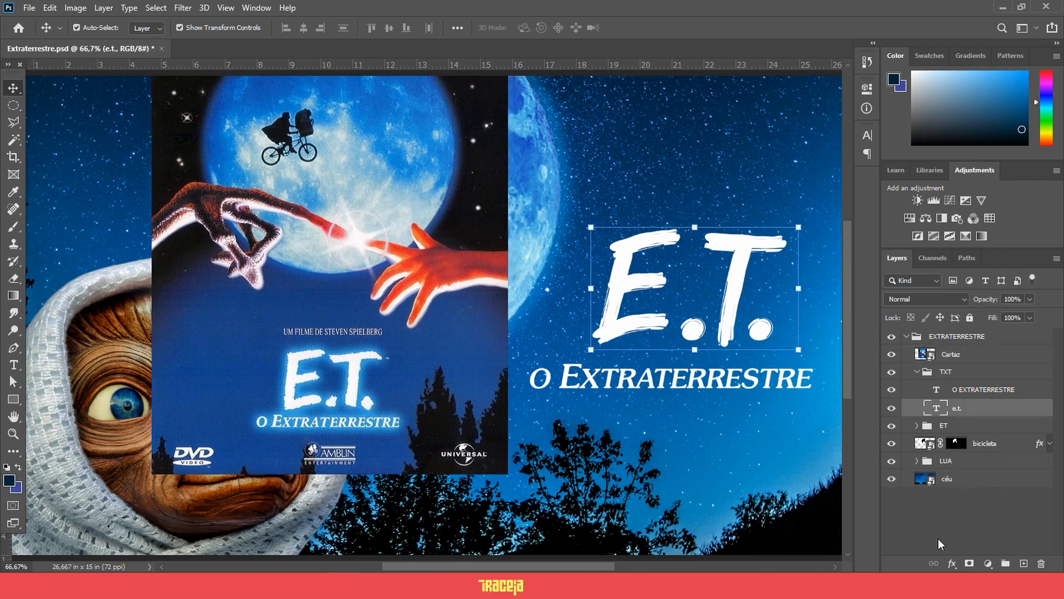
pyautogui.click(953, 563)
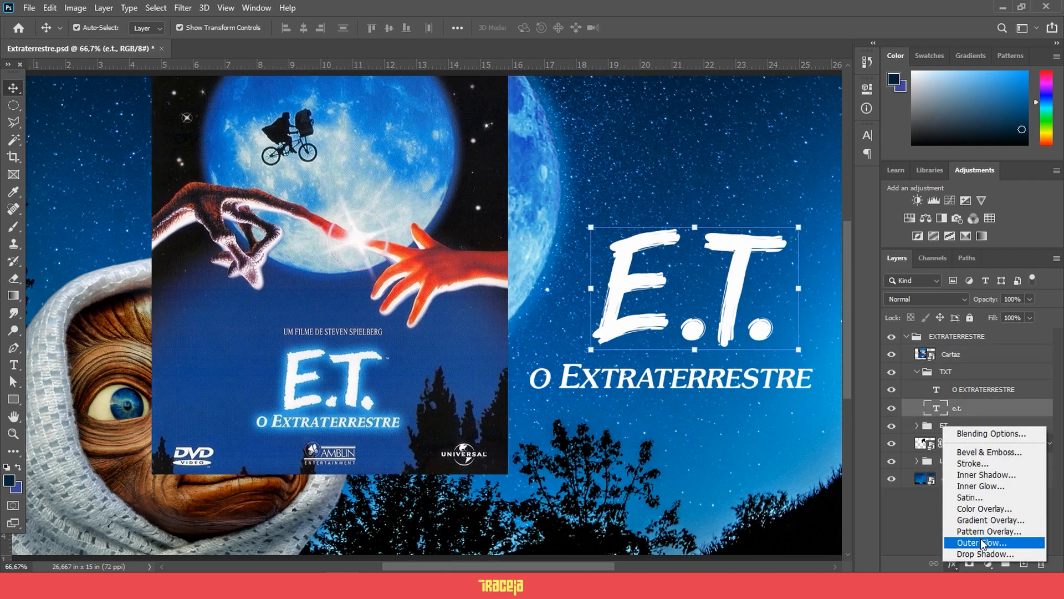
pyautogui.click(983, 543)
pyautogui.moveTo(780, 218); pyautogui.dragTo(285, 25)
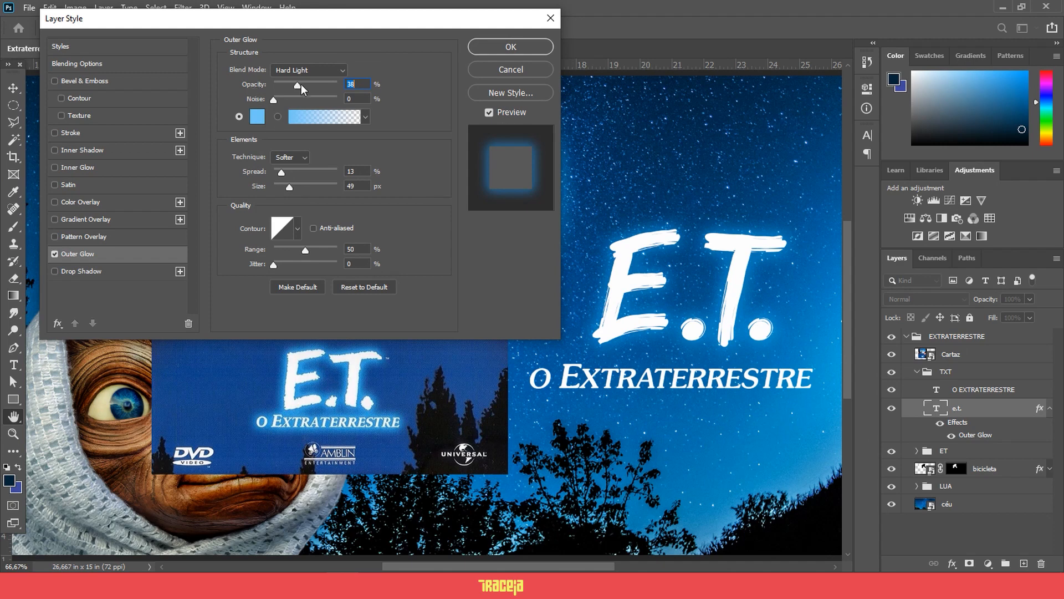
pyautogui.moveTo(297, 85); pyautogui.dragTo(326, 84)
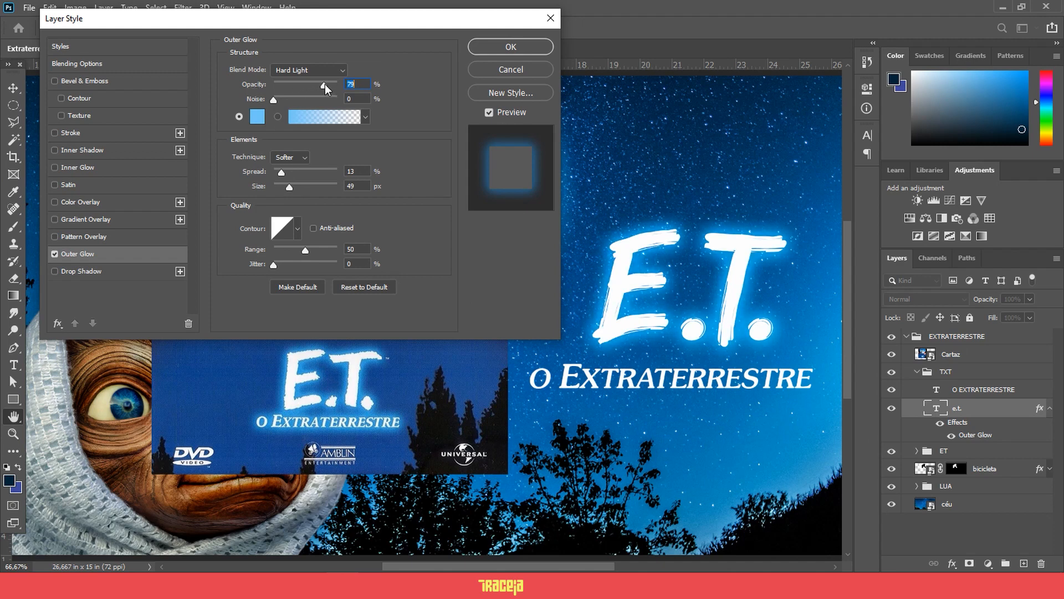
pyautogui.write('80')
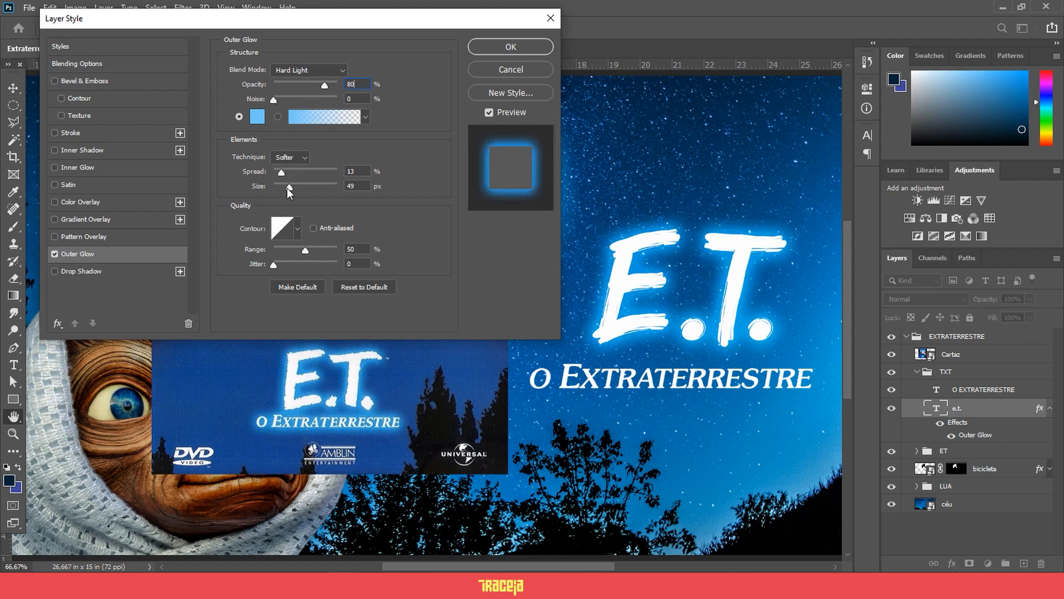
pyautogui.doubleClick(349, 84)
pyautogui.write('75')
pyautogui.moveTo(290, 188); pyautogui.dragTo(289, 188)
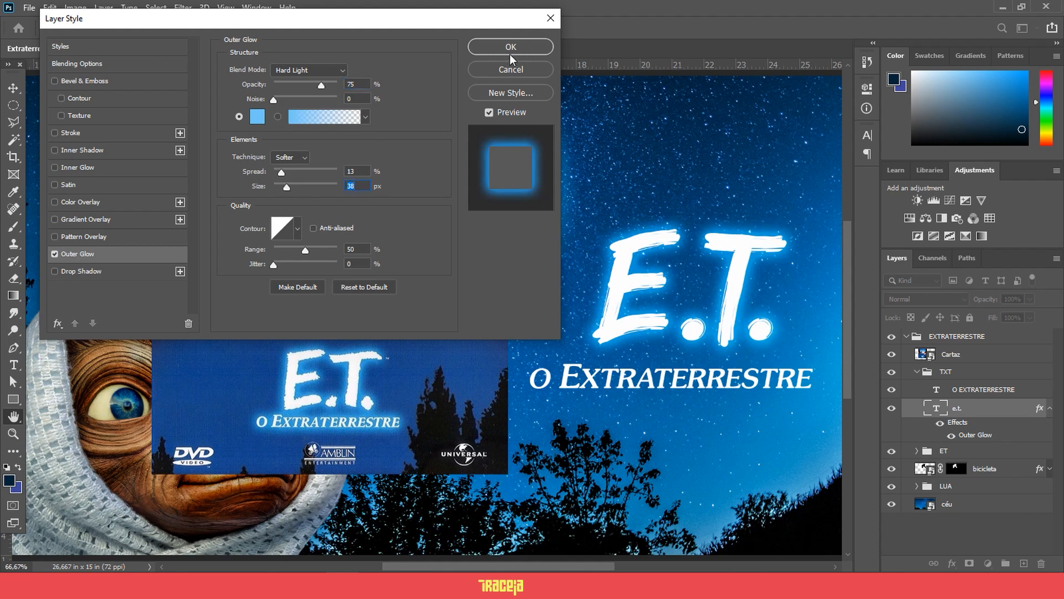
pyautogui.click(257, 117)
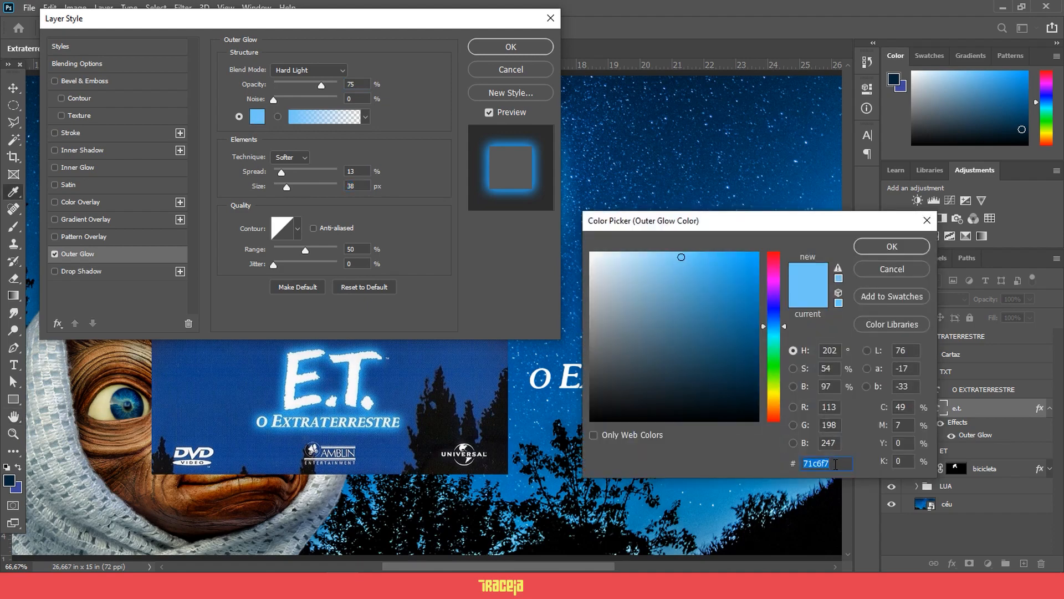
pyautogui.click(893, 246)
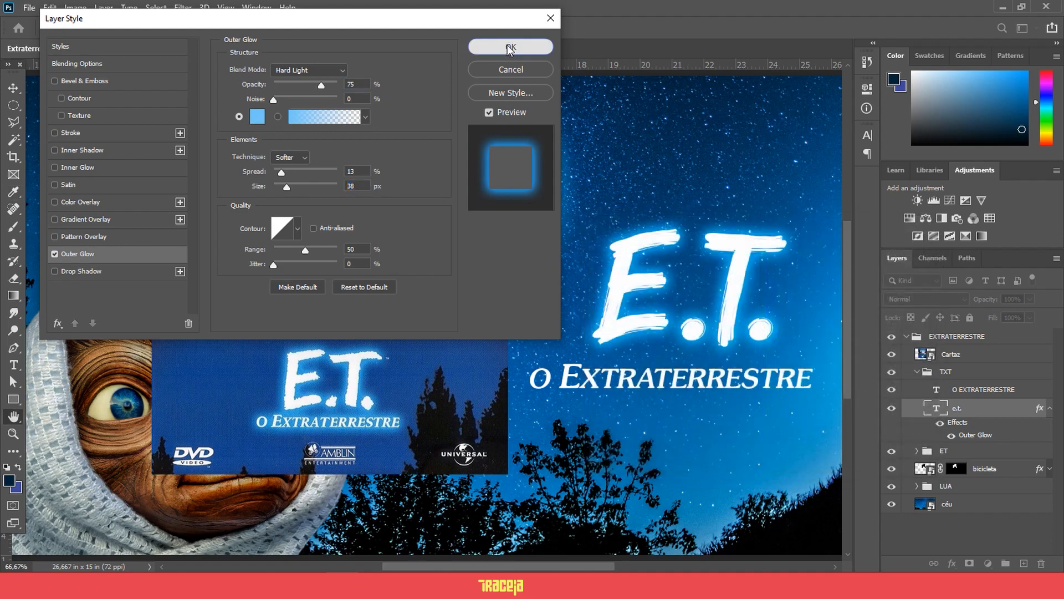
pyautogui.click(510, 48)
# - Add a Hard Light outer glow at 75% opacity to the O EXTRATERRESTRE text and fine-tune its spread and size against the reference poster
pyautogui.click(981, 390)
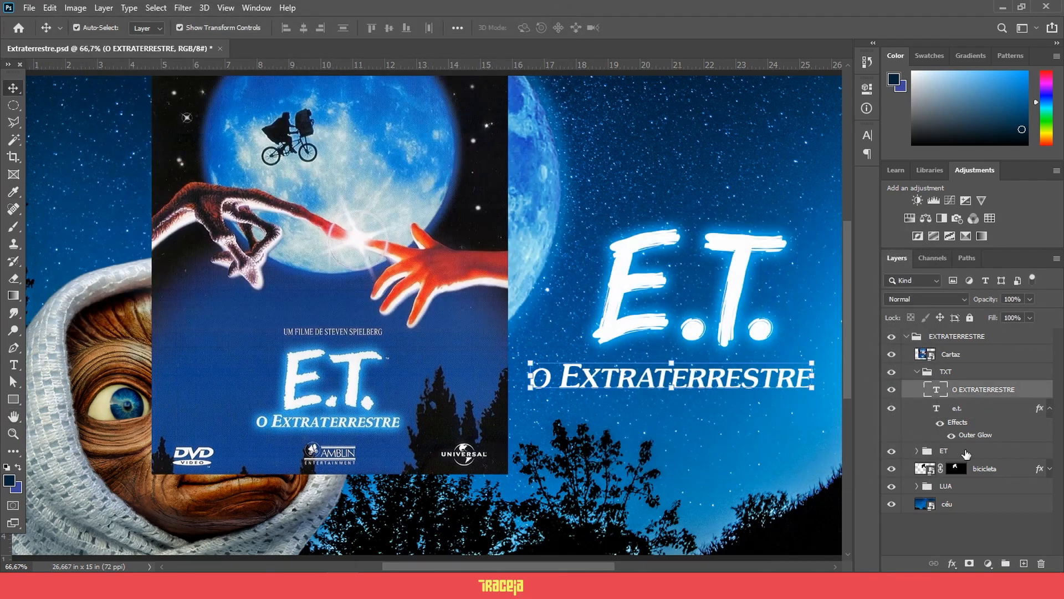
pyautogui.click(1049, 408)
pyautogui.click(953, 563)
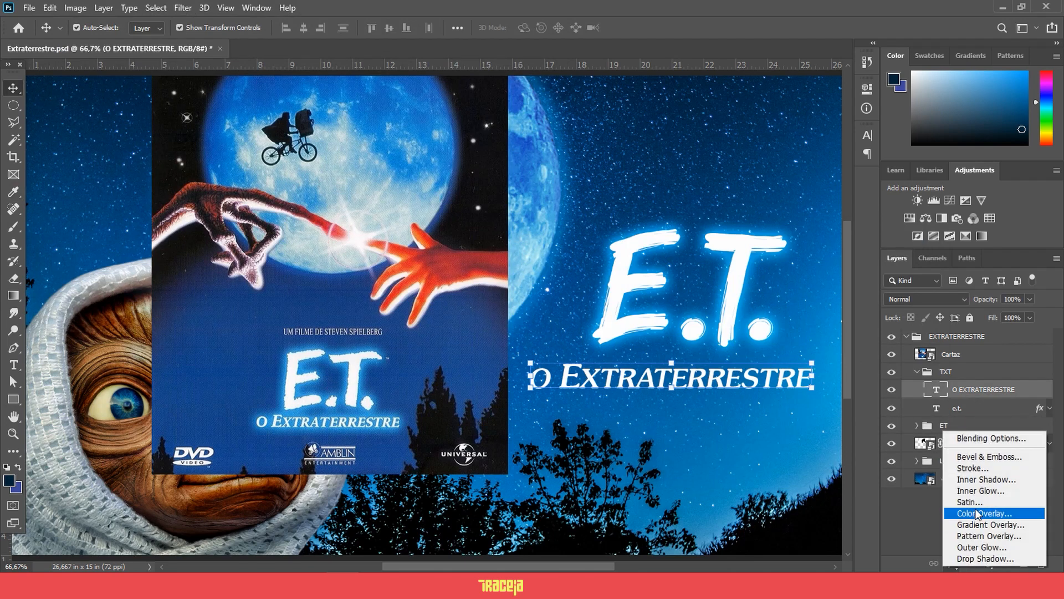
pyautogui.click(982, 547)
pyautogui.moveTo(356, 19); pyautogui.dragTo(323, 11)
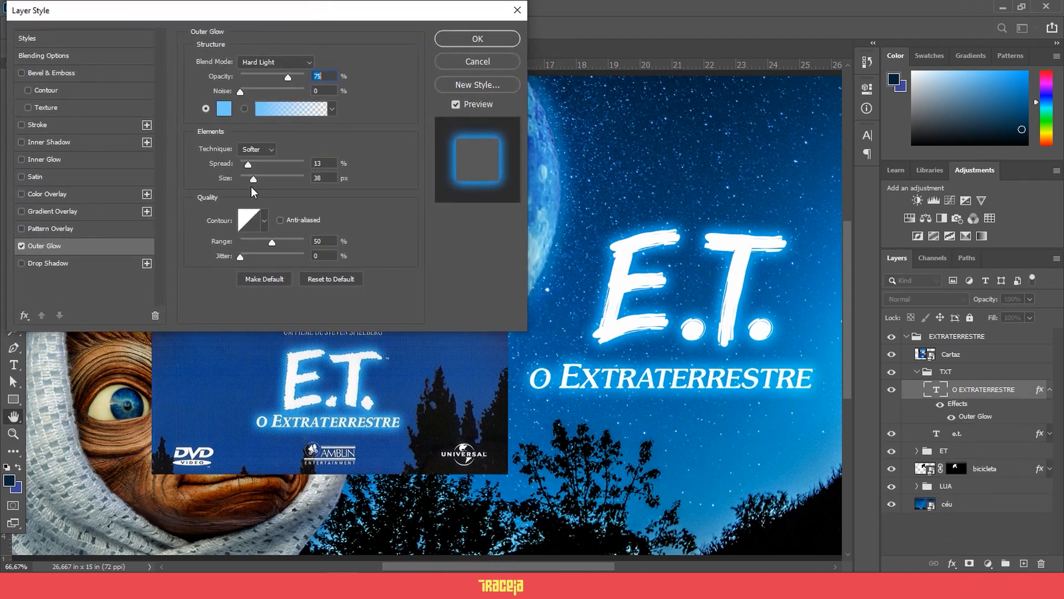
pyautogui.moveTo(253, 178); pyautogui.dragTo(252, 178)
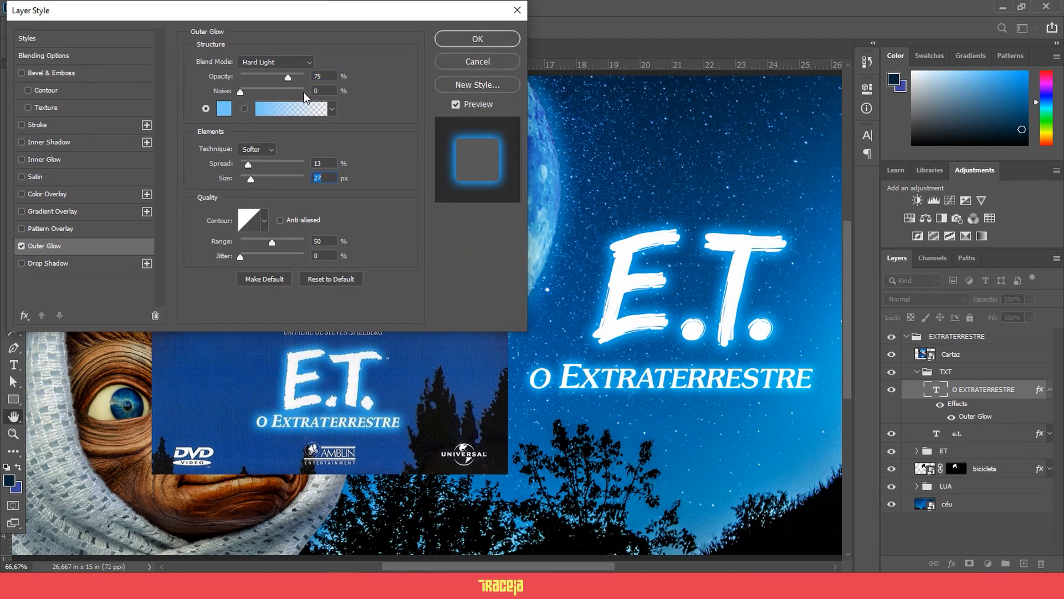
pyautogui.moveTo(249, 165); pyautogui.dragTo(247, 165)
pyautogui.moveTo(243, 165)
pyautogui.mouseDown()
pyautogui.moveTo(294, 163)
pyautogui.moveTo(249, 164)
pyautogui.mouseUp()
pyautogui.moveTo(251, 178); pyautogui.dragTo(253, 181)
pyautogui.click(458, 42)
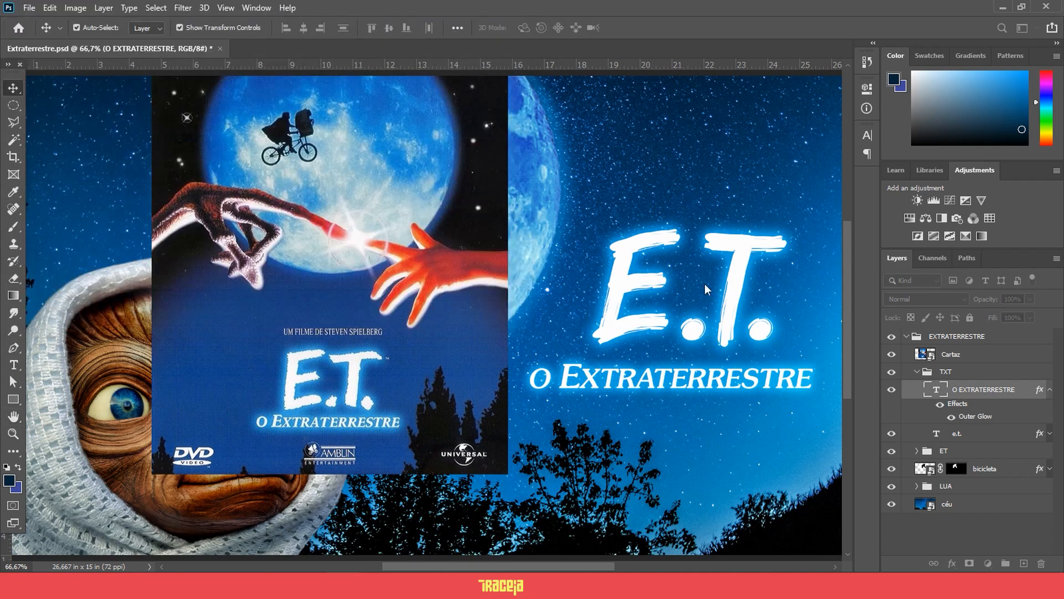
# - Hide the Cartaz reference poster and collapse the EXTRATERRESTRE group
pyautogui.click(892, 354)
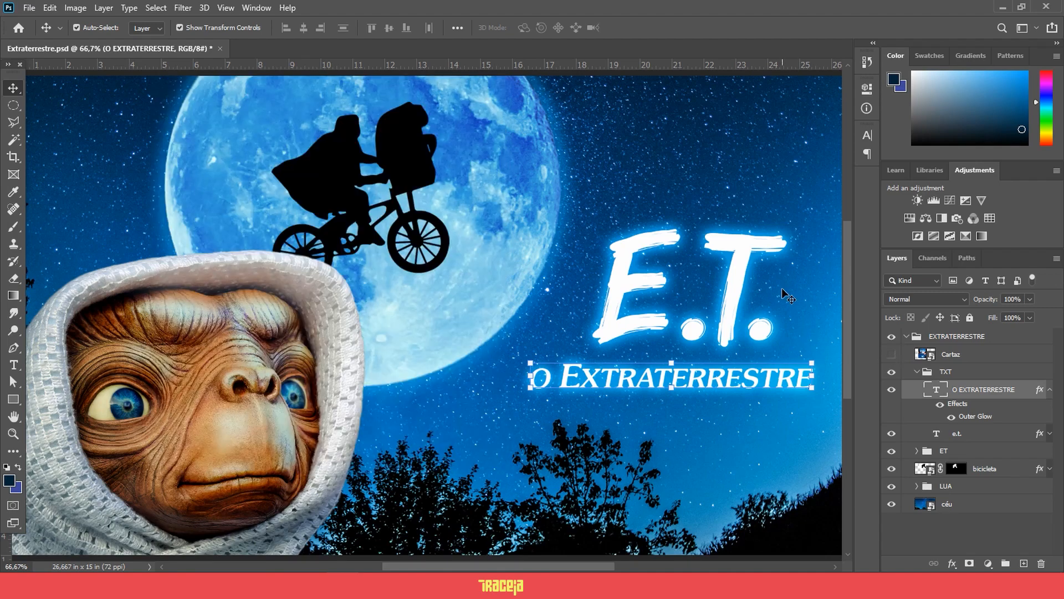
pyautogui.keyDown('ctrl'); pyautogui.click(787, 297); pyautogui.keyUp('ctrl')
pyautogui.hotkey('ctrl', '-')
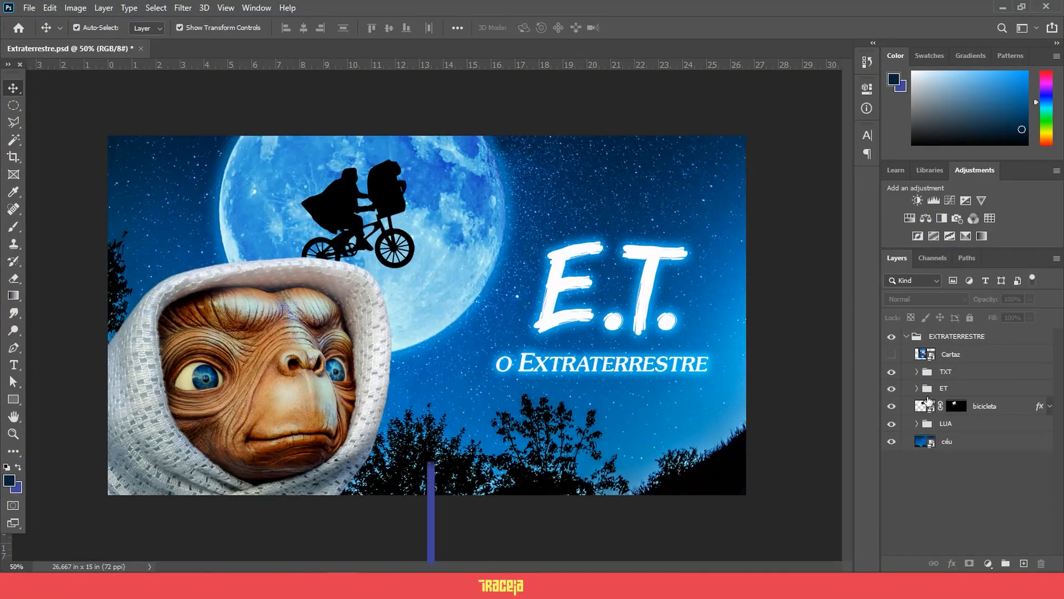
pyautogui.click(907, 336)
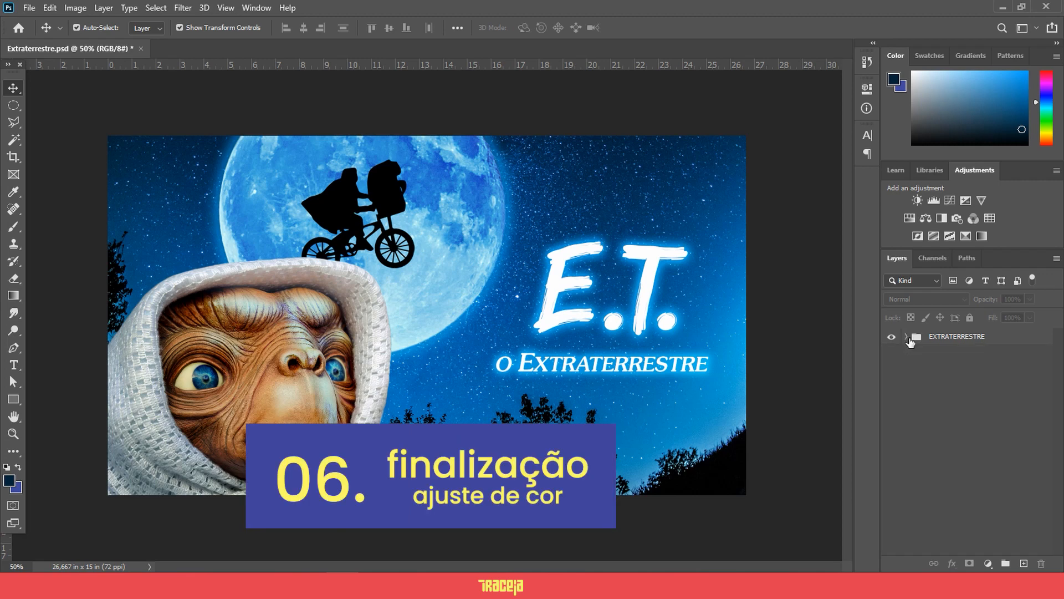
# - Duplicate the EXTRATERRESTRE group and hide the original
pyautogui.click(949, 338)
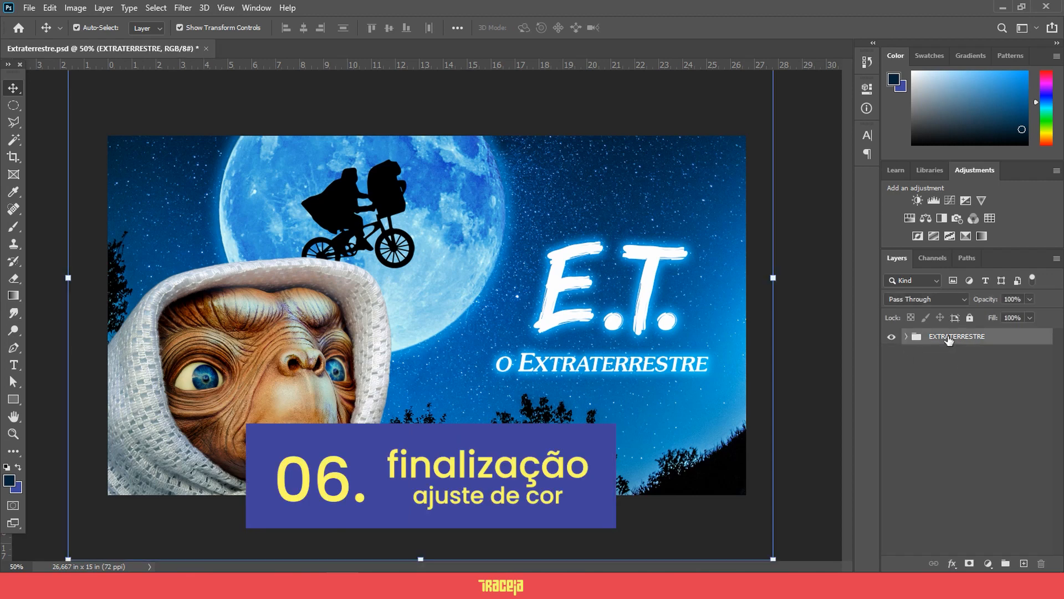
pyautogui.hotkey('ctrl', 'j')
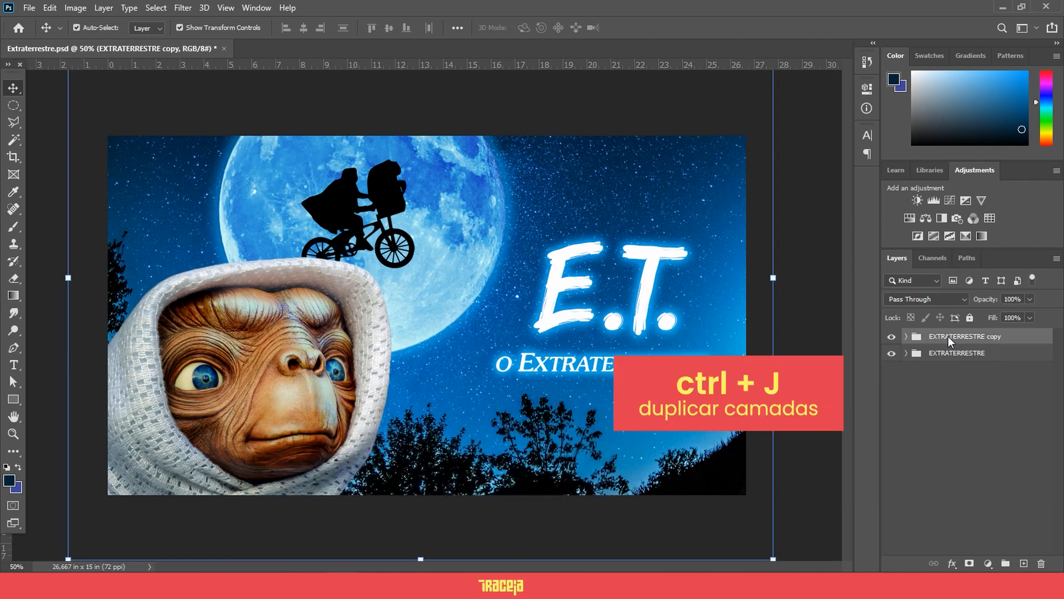
pyautogui.click(892, 353)
# - Move the TXT group out of the EXTRATERRESTRE copy to the top of the layer stack and hide it
pyautogui.click(909, 336)
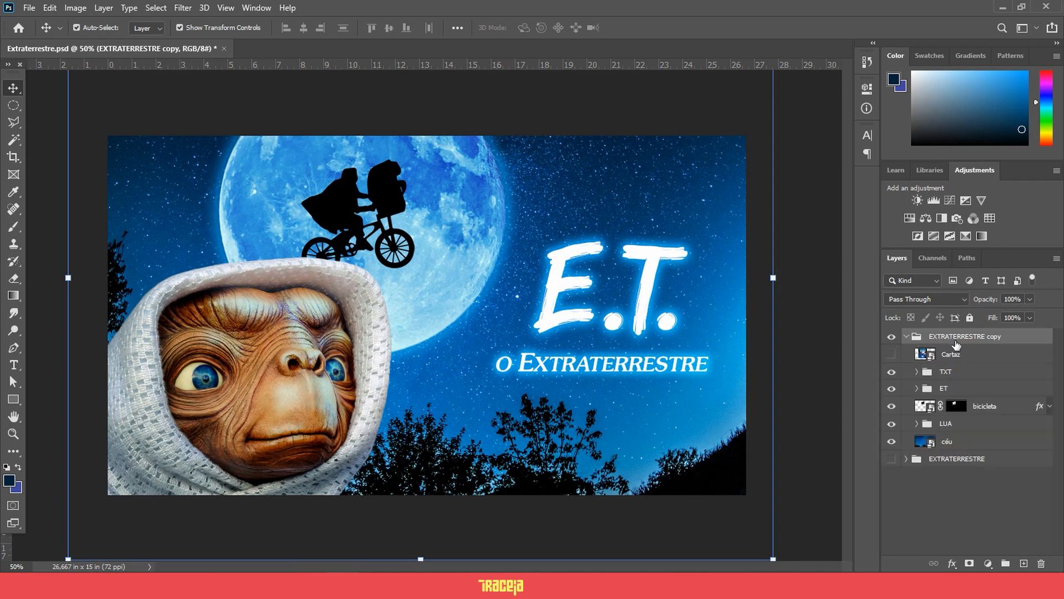
pyautogui.moveTo(956, 371); pyautogui.dragTo(940, 331)
pyautogui.click(907, 353)
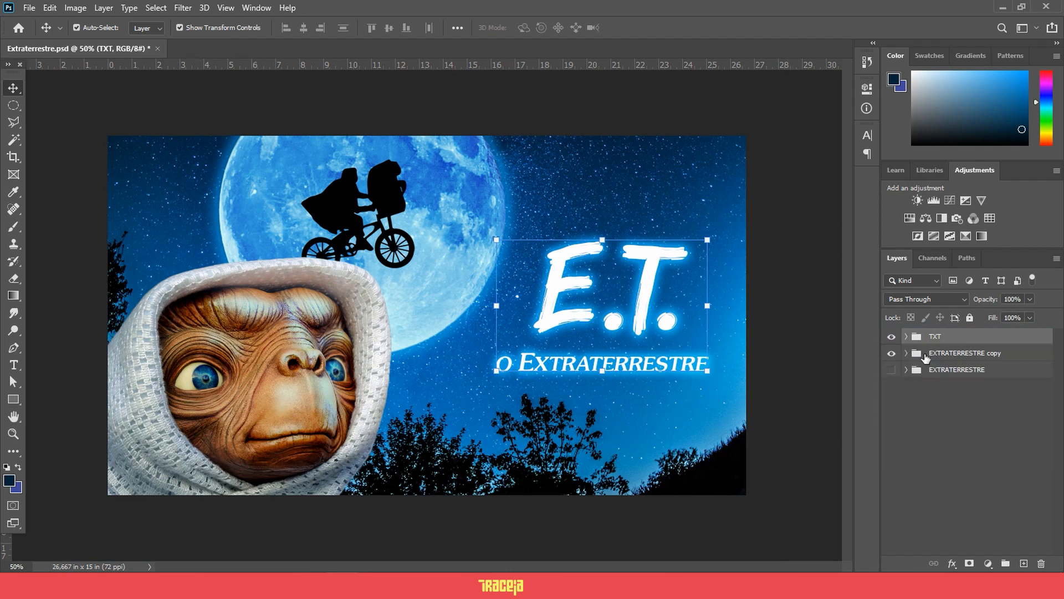
# - Merge the EXTRATERRESTRE copy group into a single layer and replace it with a version trimmed to the canvas area
pyautogui.click(937, 356)
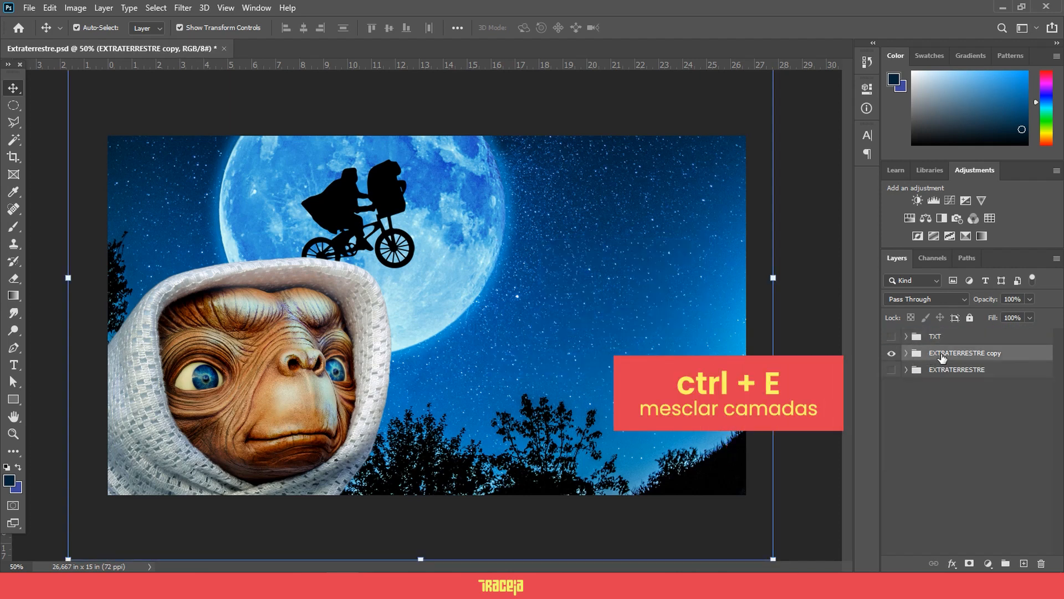
pyautogui.hotkey('ctrl', 'e')
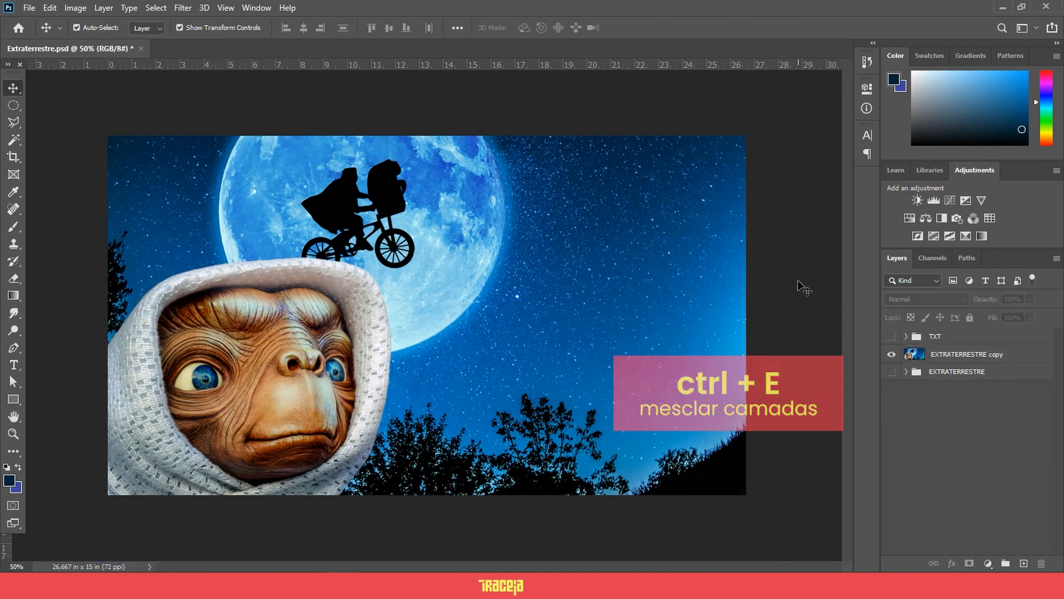
pyautogui.moveTo(580, 307); pyautogui.dragTo(610, 322)
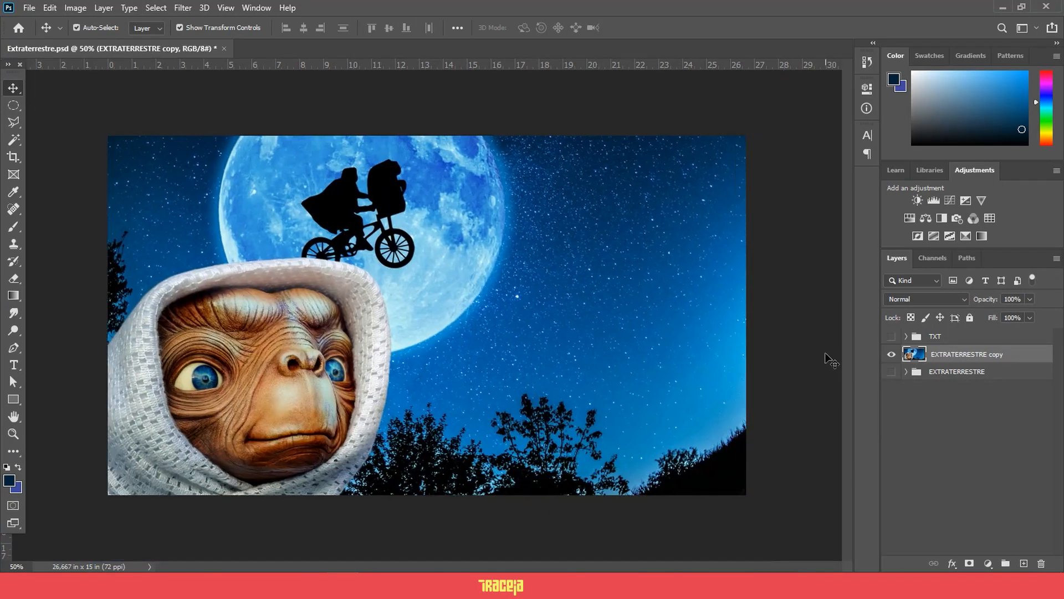
pyautogui.hotkey('ctrl', 'a')
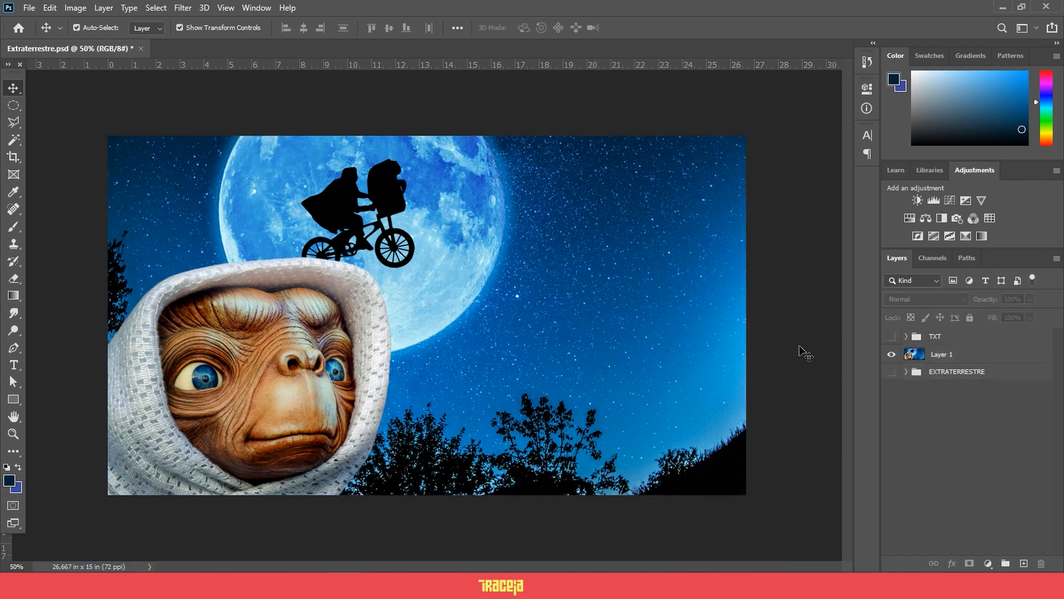
pyautogui.moveTo(577, 311); pyautogui.dragTo(560, 327)
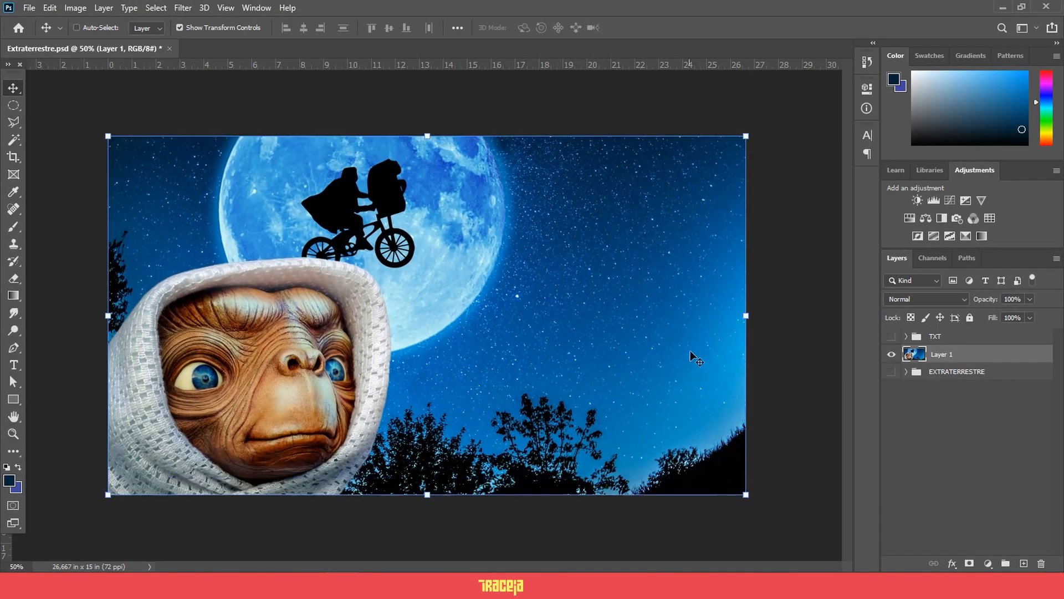
# - Rename the trimmed merged layer as Ajuste
pyautogui.doubleClick(942, 354)
pyautogui.write('Ajuste')
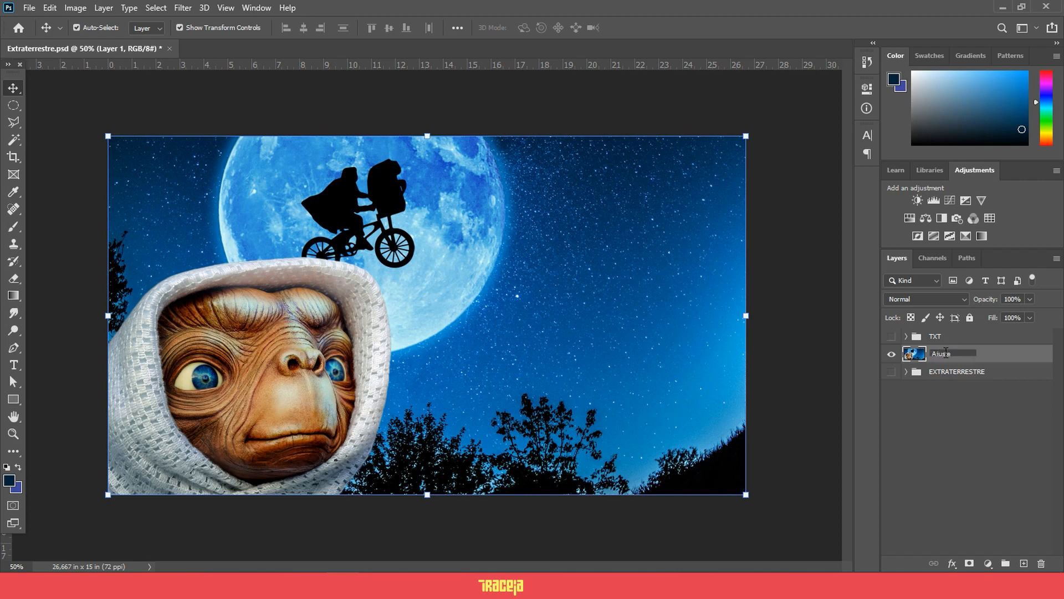
pyautogui.press('Return')
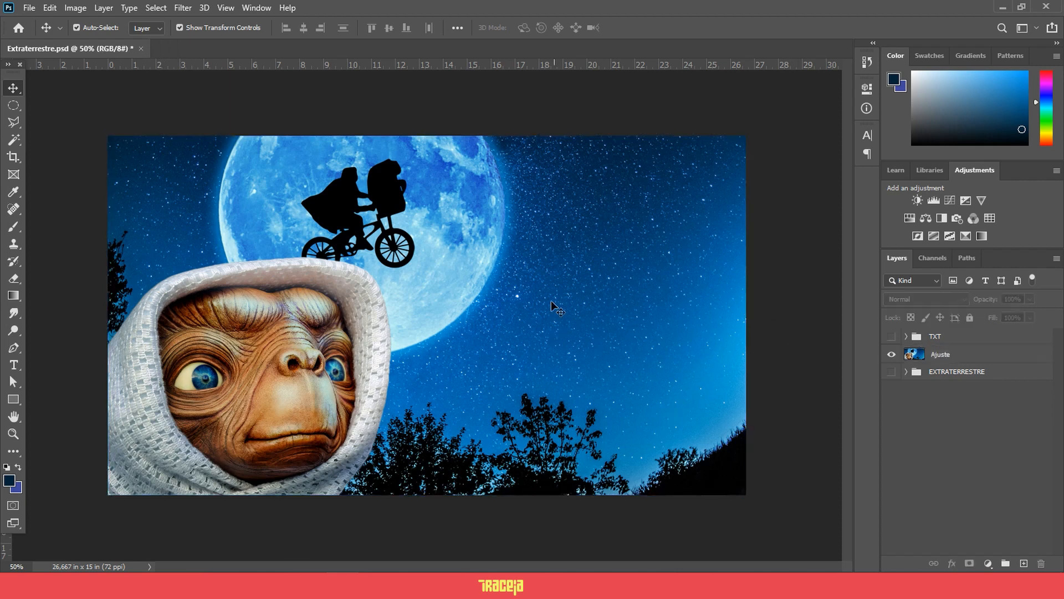
# - Open the Camera Raw filter on the Ajuste layer and set the temperature to -25, comparing it with the default settings
pyautogui.click(183, 8)
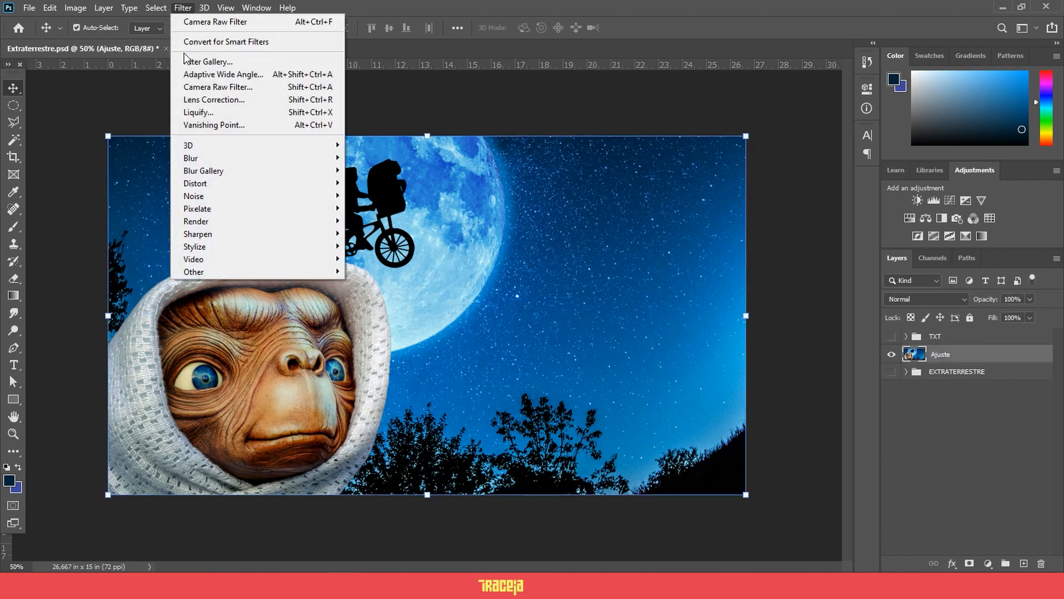
pyautogui.click(194, 87)
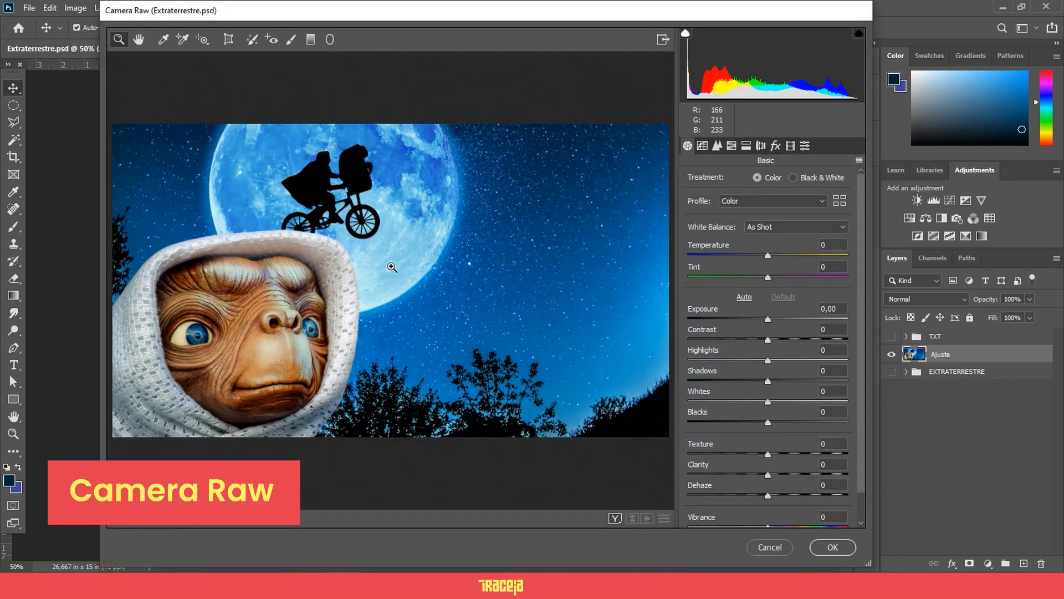
pyautogui.click(392, 267)
pyautogui.moveTo(376, 280); pyautogui.dragTo(410, 290)
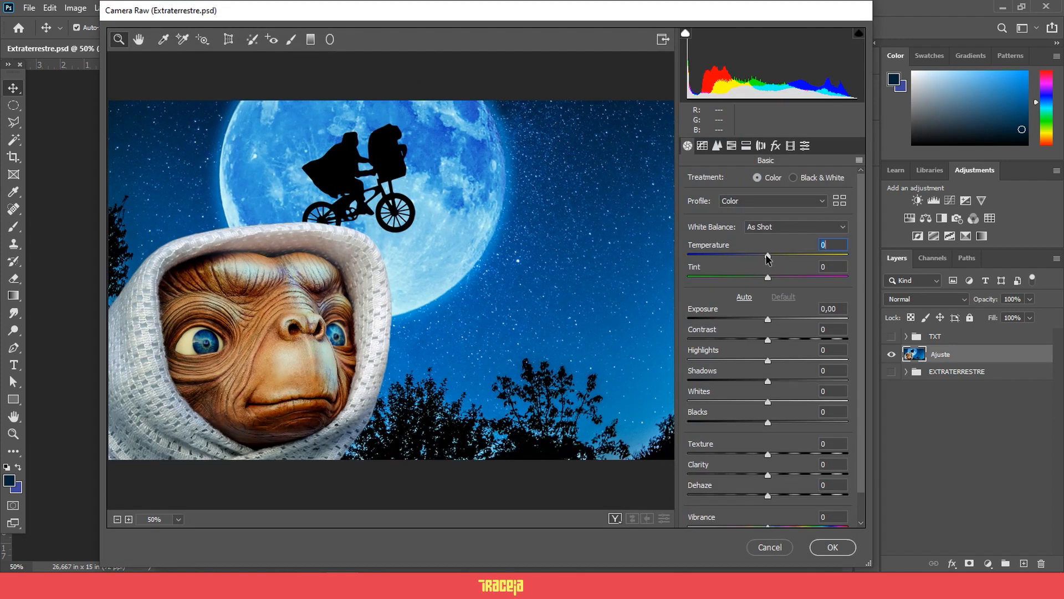
pyautogui.moveTo(766, 255); pyautogui.dragTo(749, 255)
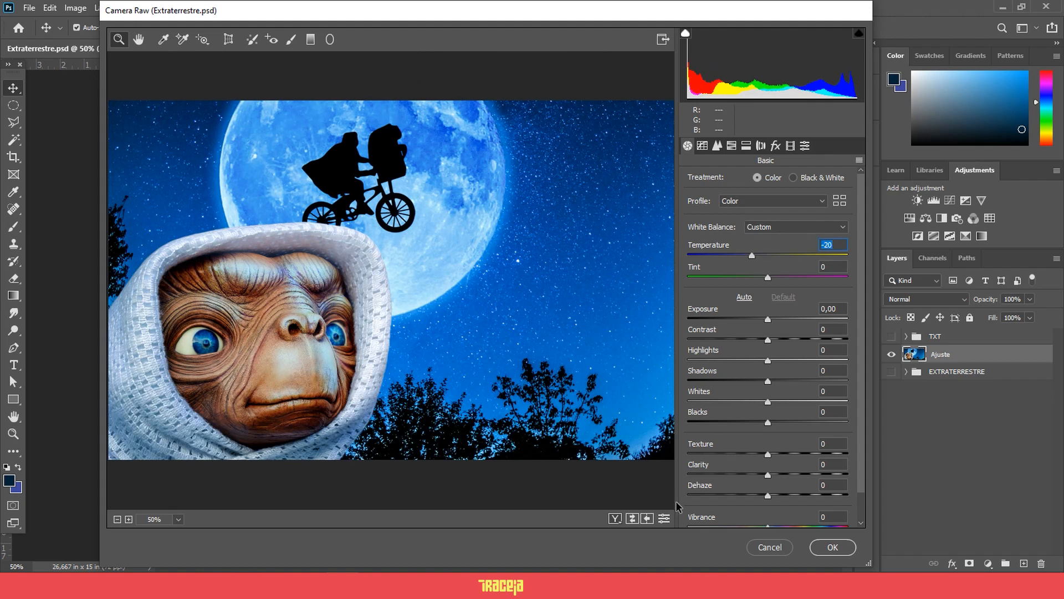
pyautogui.click(664, 519)
pyautogui.click(664, 518)
pyautogui.click(664, 519)
pyautogui.click(664, 518)
pyautogui.moveTo(753, 255); pyautogui.dragTo(749, 258)
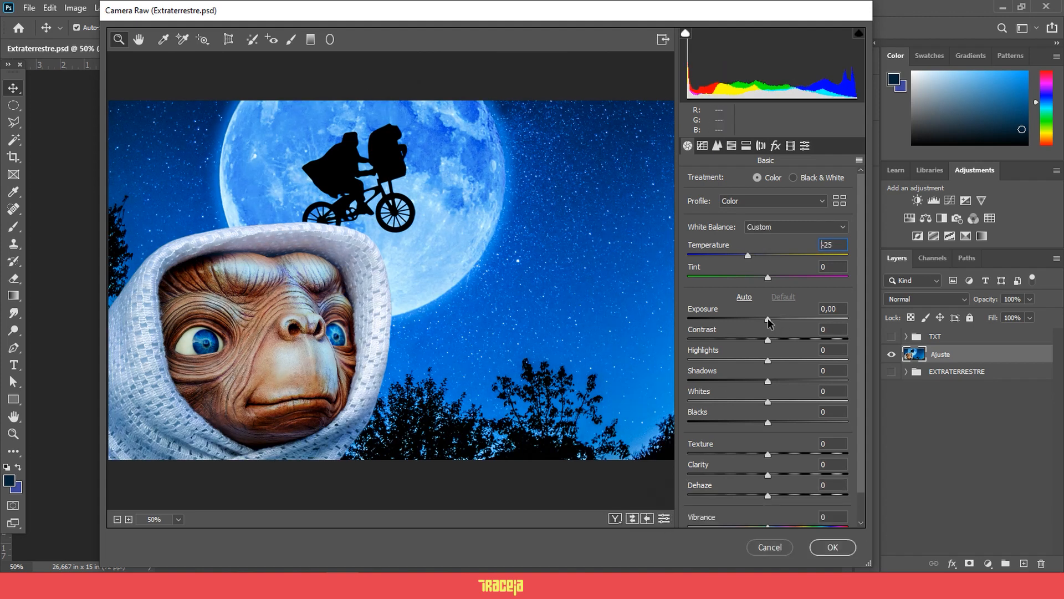
# - Raise the exposure to +0.15 and compare the adjusted image with the default settings
pyautogui.moveTo(769, 319); pyautogui.dragTo(771, 319)
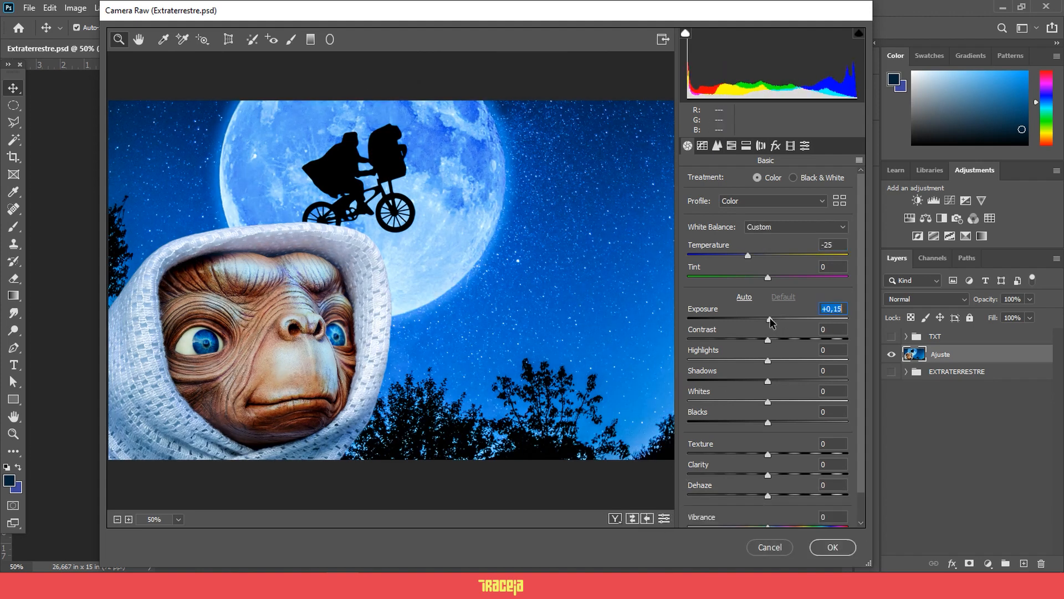
pyautogui.click(664, 518)
pyautogui.click(664, 519)
pyautogui.click(665, 519)
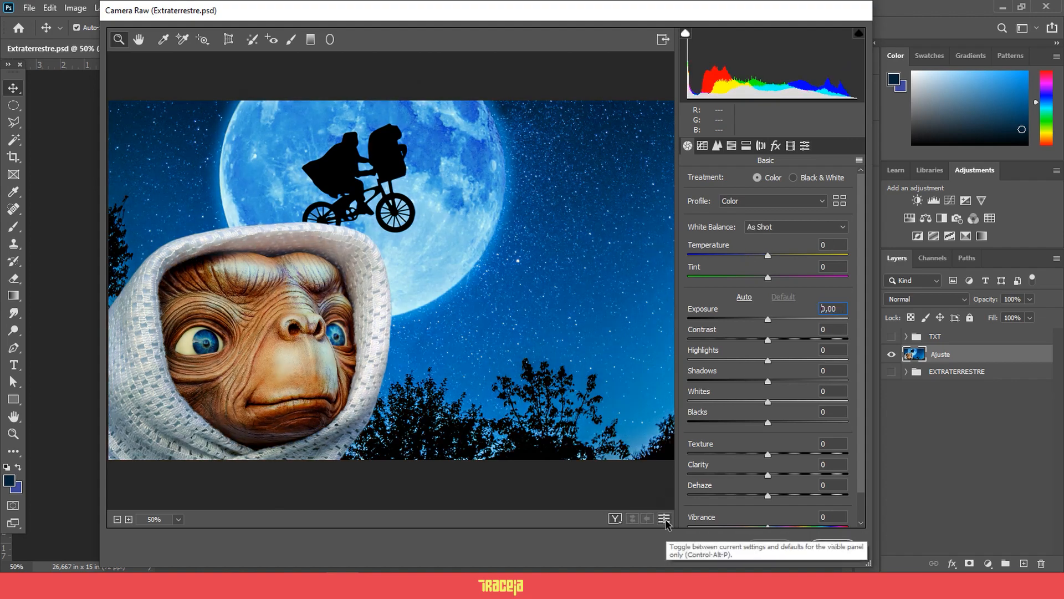
pyautogui.click(664, 519)
pyautogui.click(665, 520)
pyautogui.click(665, 519)
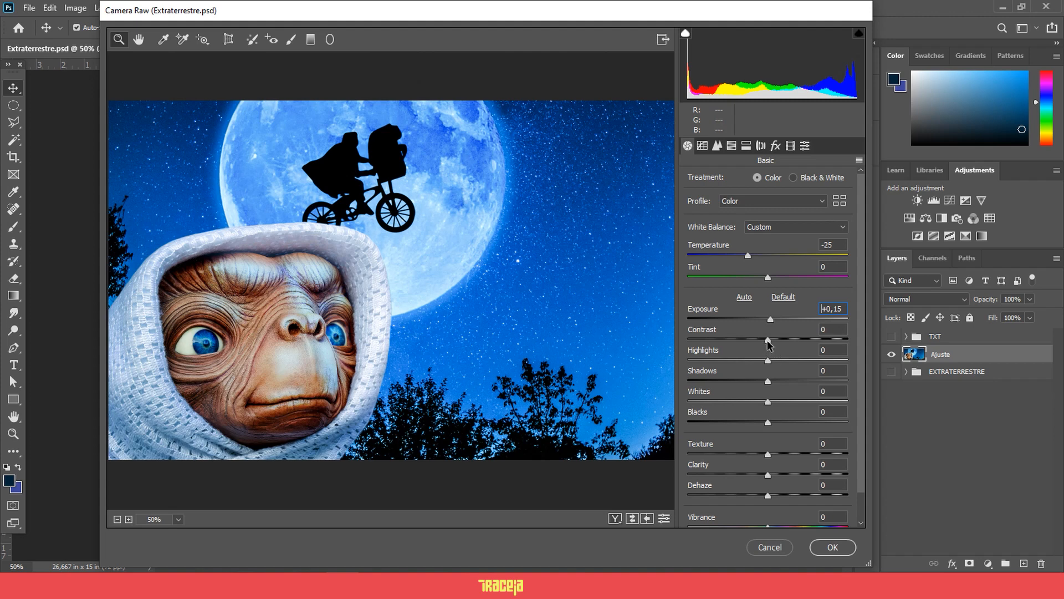
# - Set the contrast to +10 and the shadows to -10 for the Ajuste layer
pyautogui.press('Tab')
pyautogui.moveTo(767, 339); pyautogui.dragTo(777, 342)
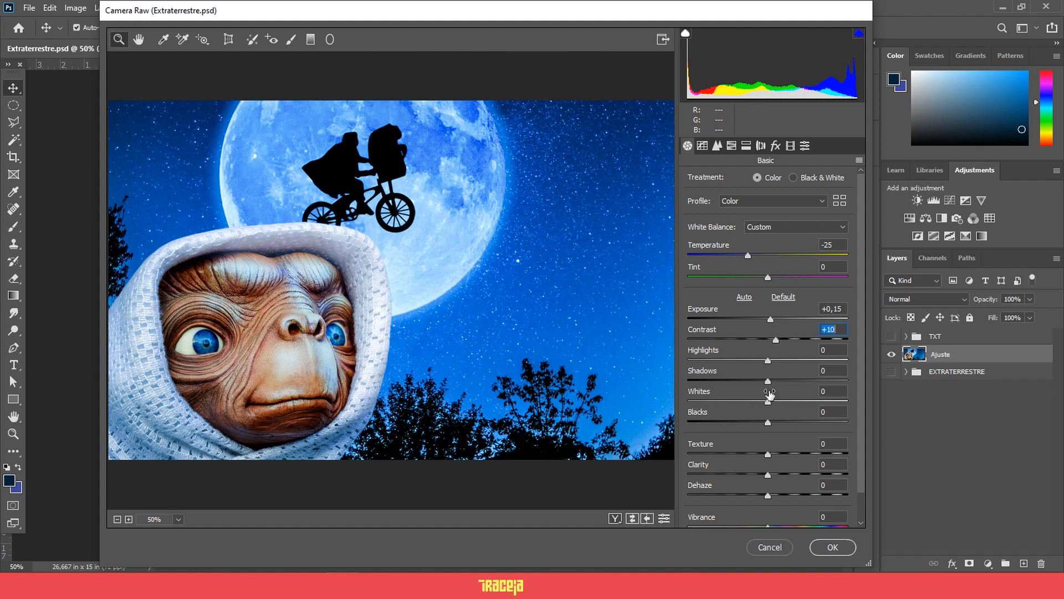
pyautogui.moveTo(768, 383); pyautogui.dragTo(760, 386)
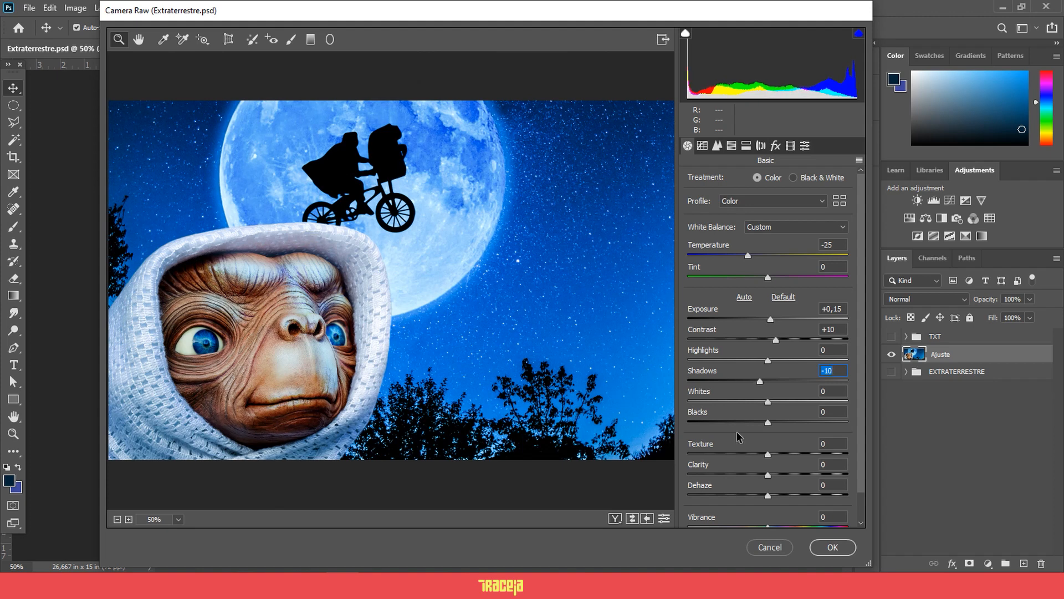
# - Reduce the saturation to -15 and compare the adjusted image with the default settings
pyautogui.moveTo(861, 427); pyautogui.dragTo(861, 470)
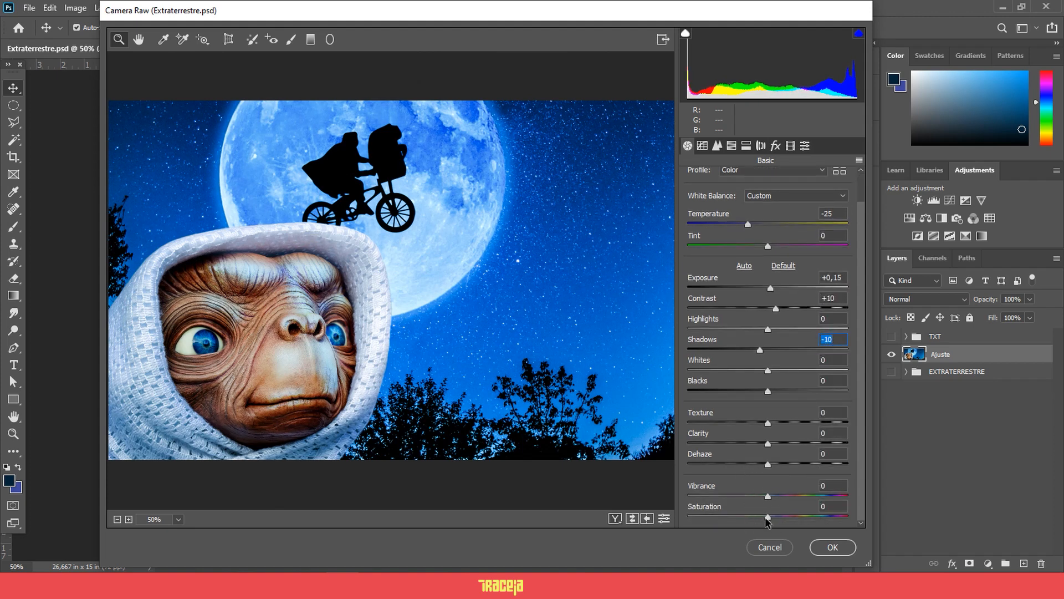
pyautogui.moveTo(768, 517); pyautogui.dragTo(756, 524)
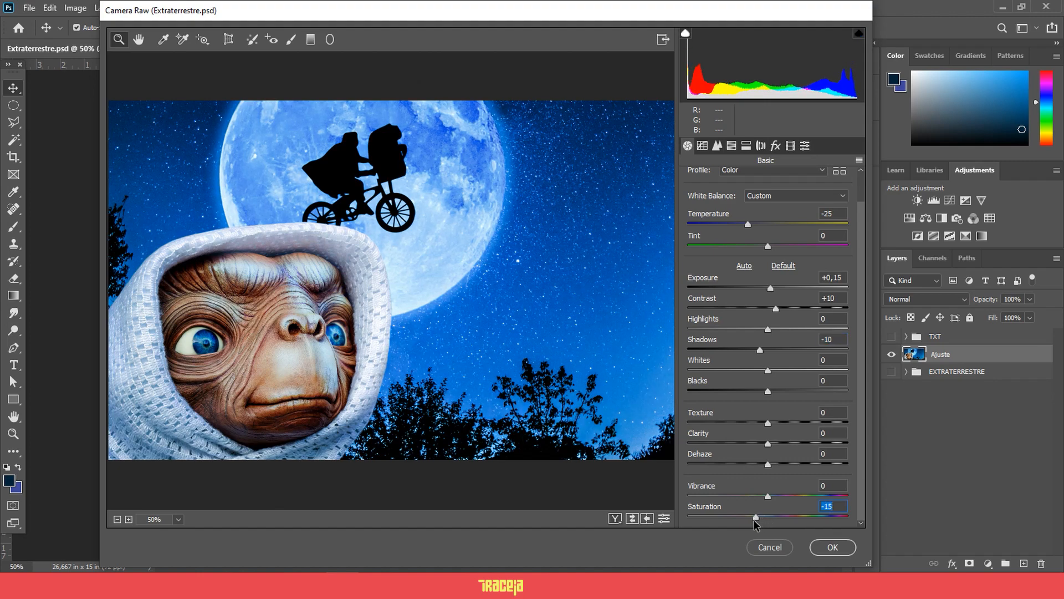
pyautogui.click(664, 518)
pyautogui.click(664, 519)
pyautogui.click(664, 519)
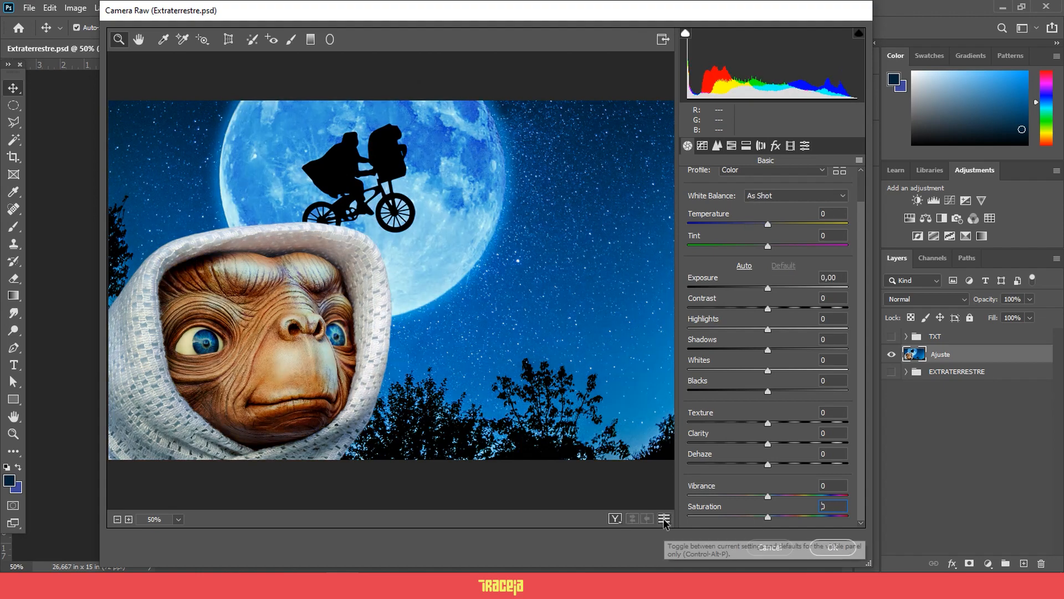
pyautogui.click(664, 519)
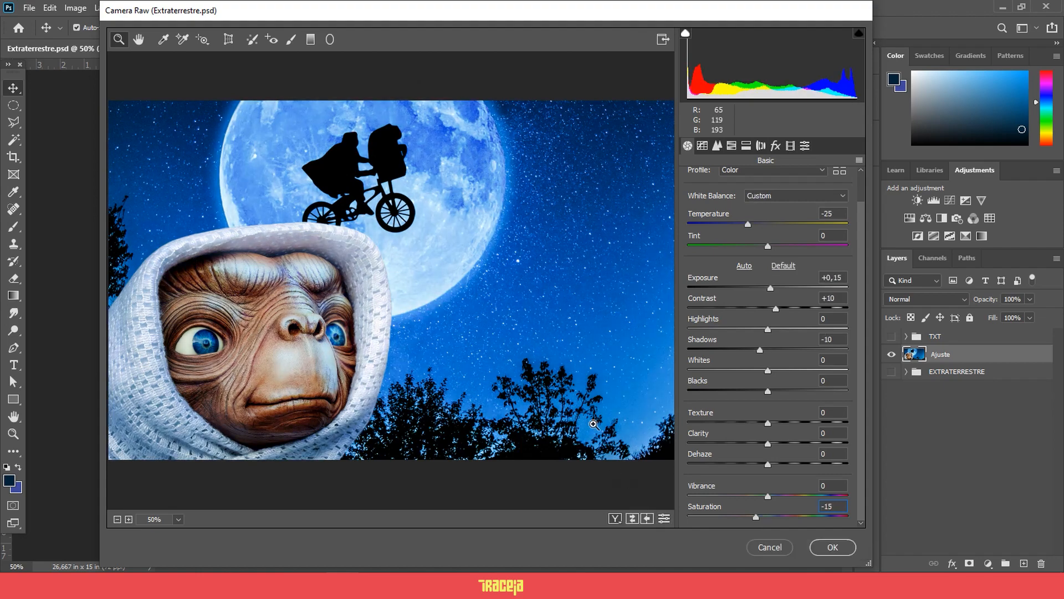
# - Apply the Camera Raw adjustments to the Ajuste layer and make the TXT group visible again
pyautogui.click(832, 547)
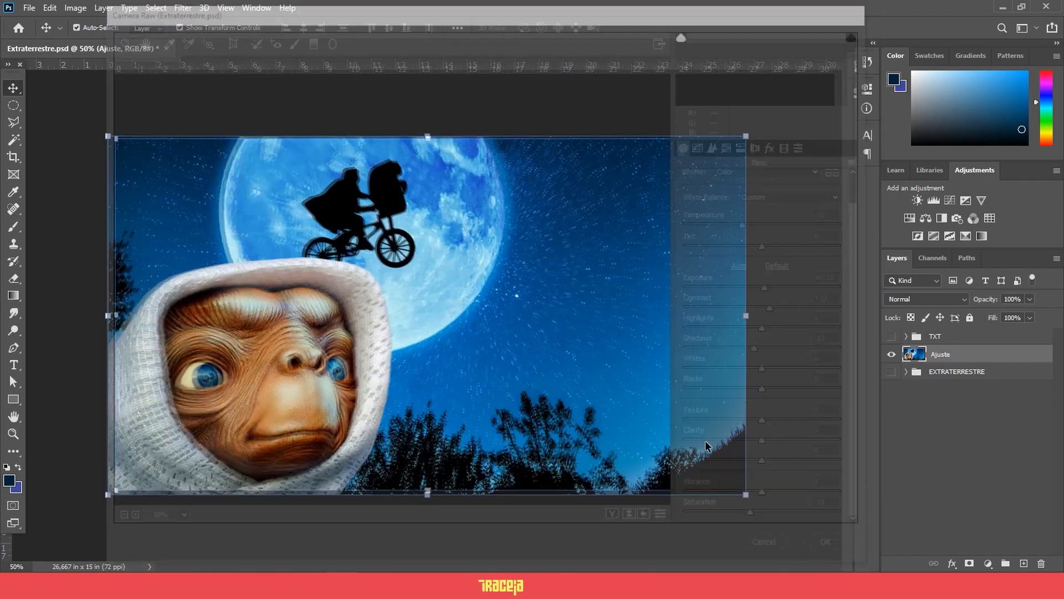
pyautogui.click(792, 341)
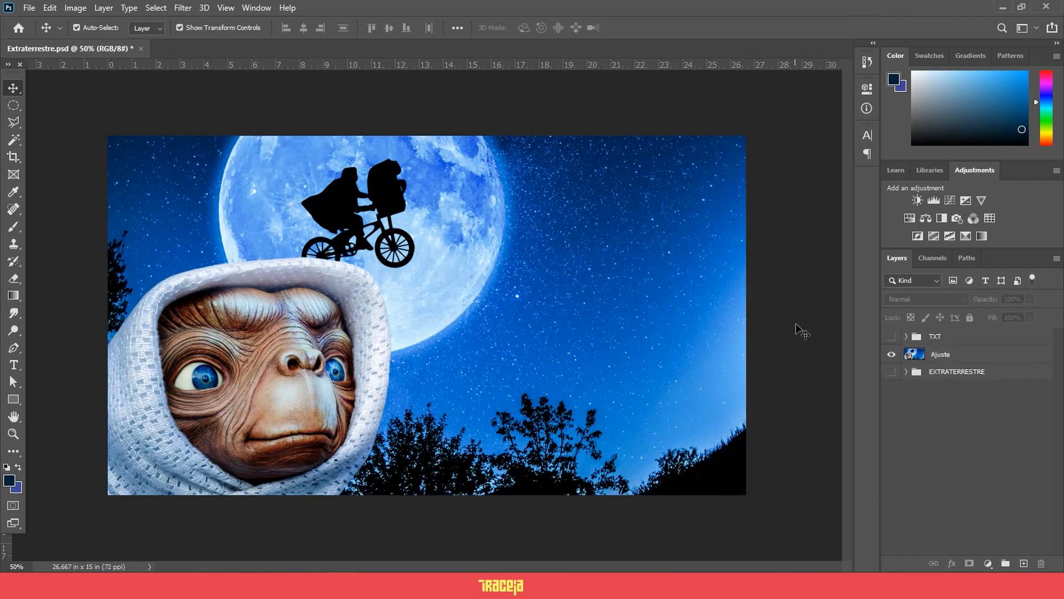
pyautogui.click(892, 336)
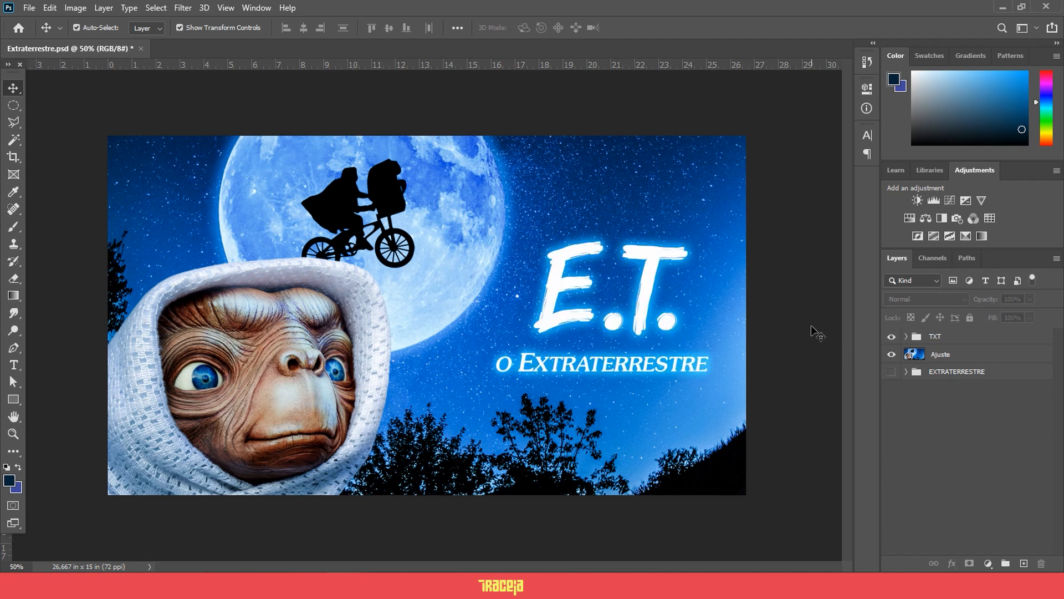